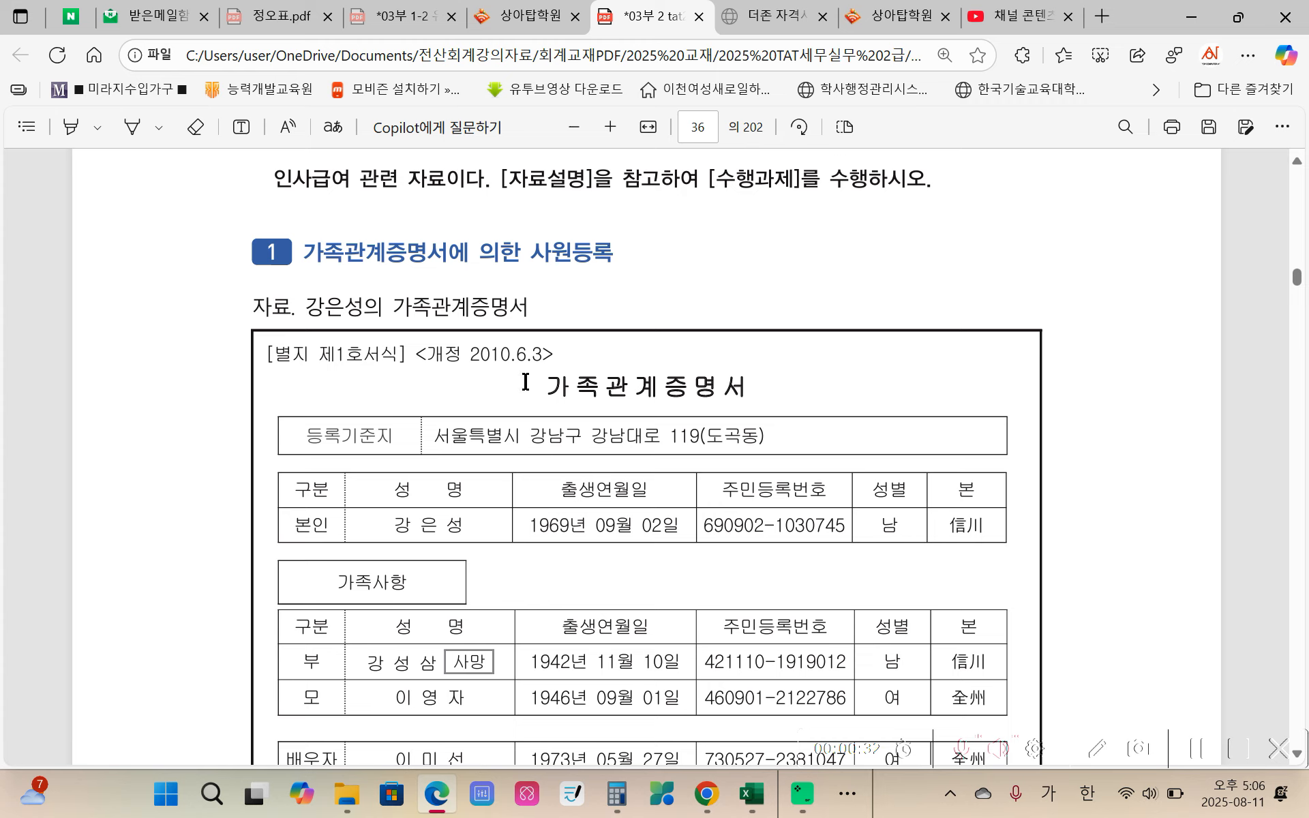
Step: Highlight the task instruction "사원등록메뉴에서 부양가족명세를 작성" beneath the family relation certificate in yellow
scroll(562, 399, down, 3)
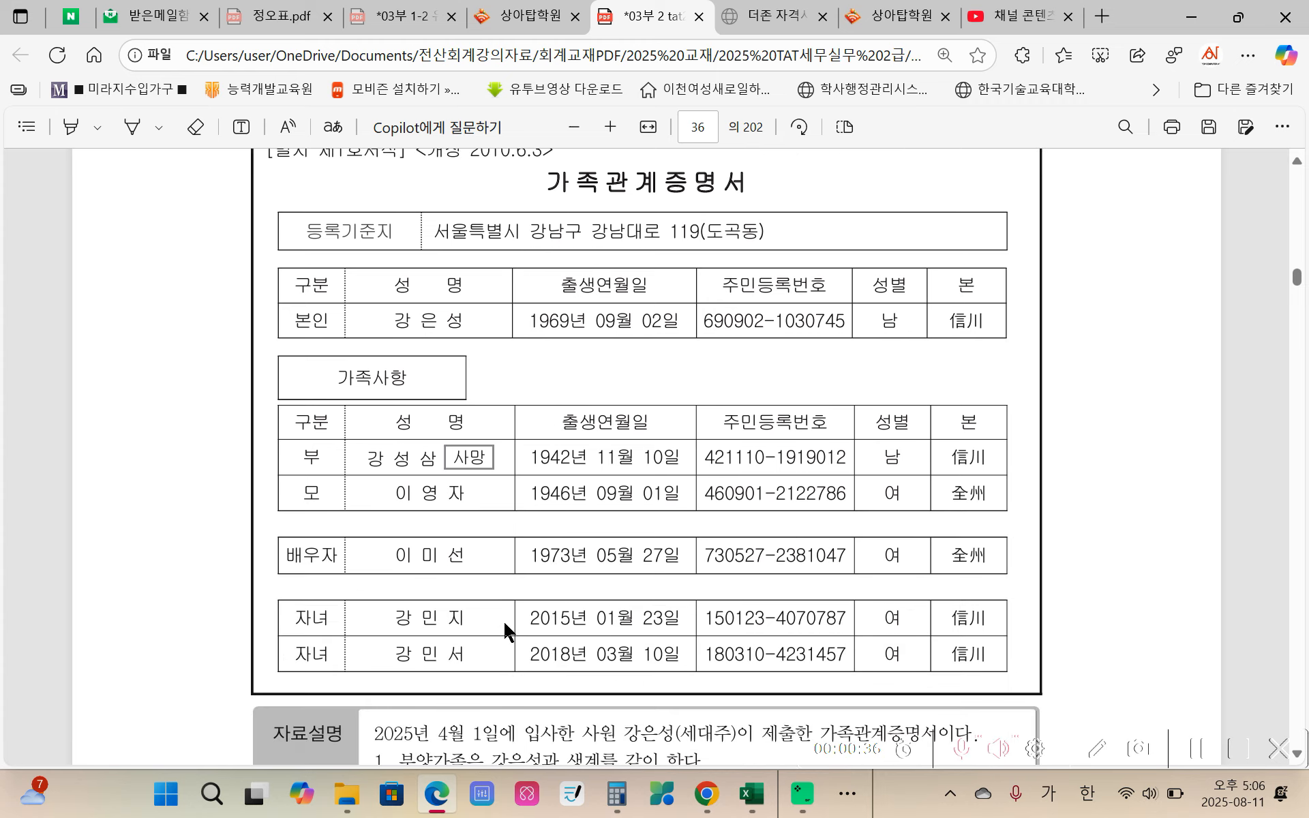
scroll(450, 484, up, 2)
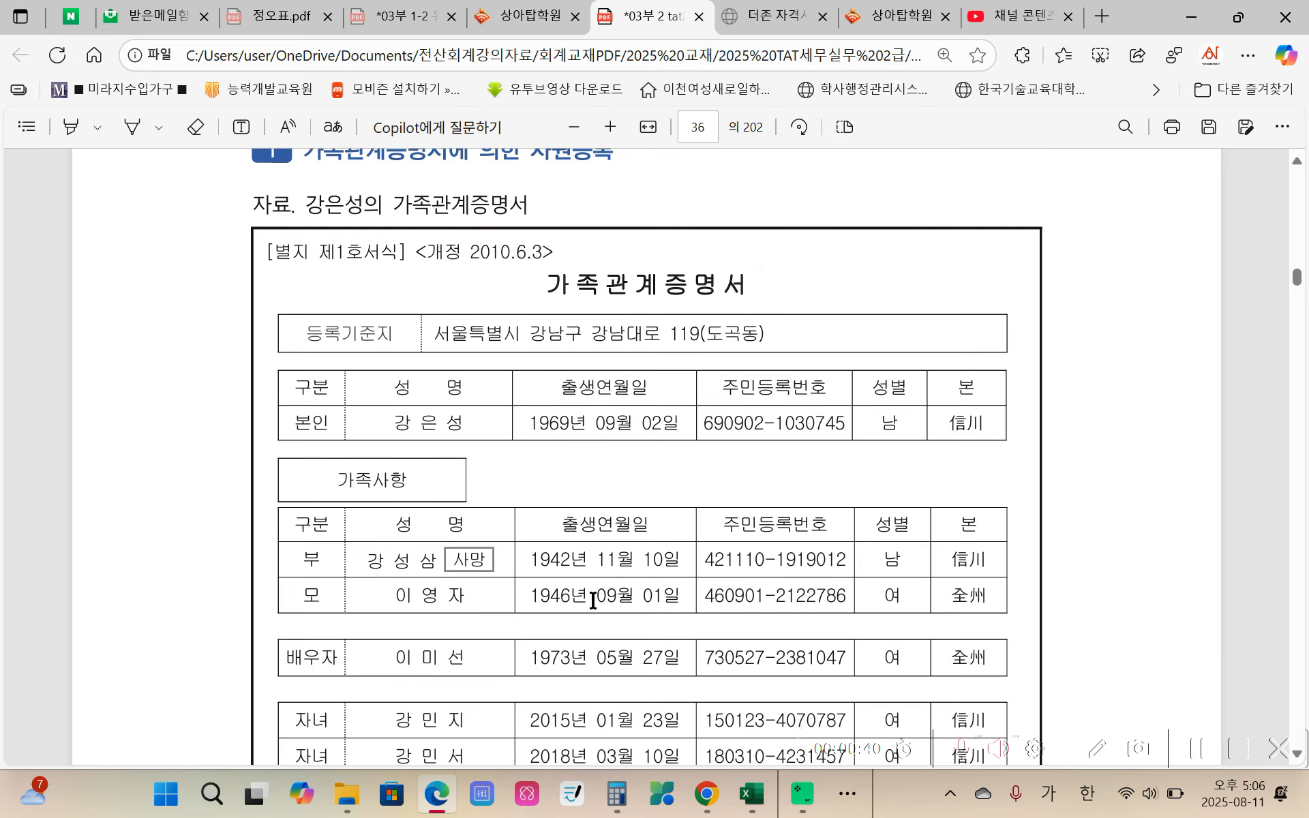
scroll(593, 600, down, 10)
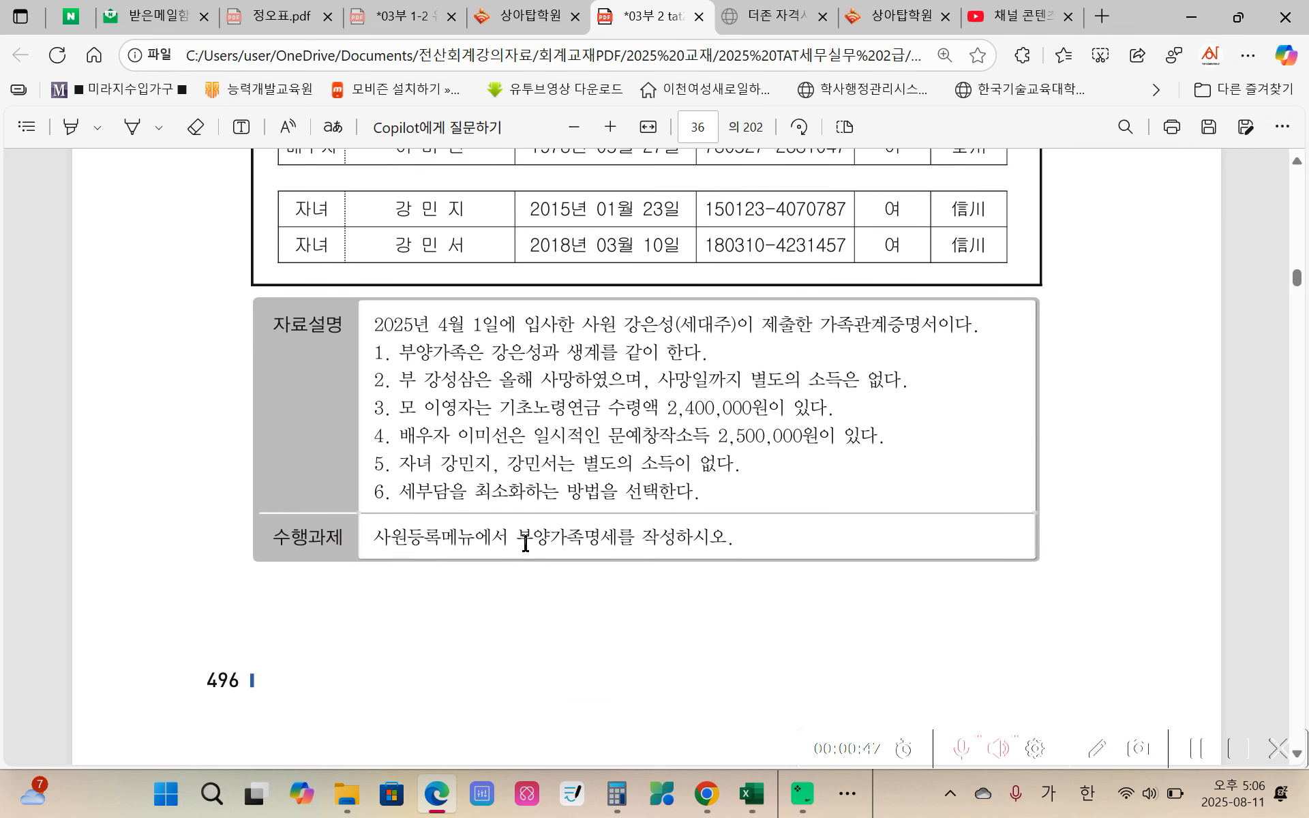
drag(387, 544, 679, 544)
mouse_move(702, 433)
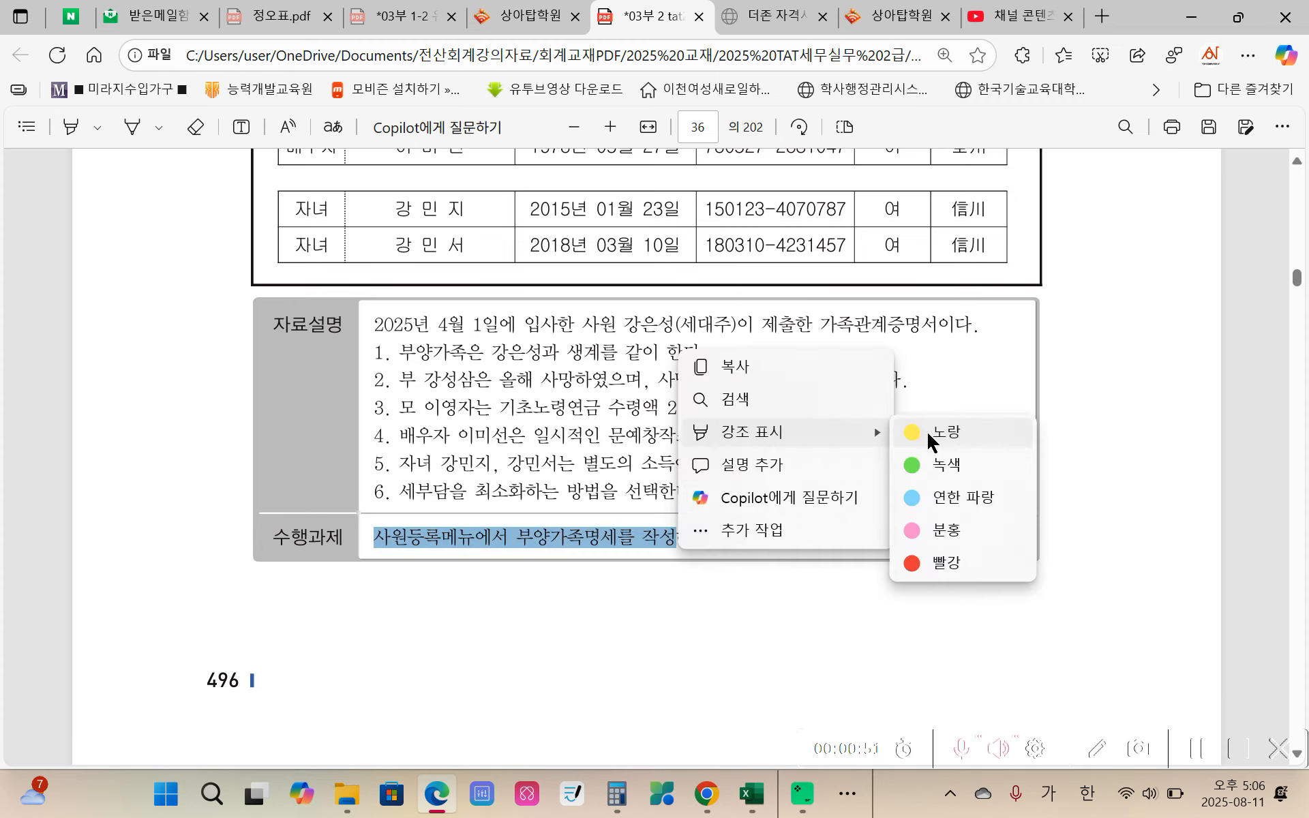
click(920, 435)
Step: Review the evaluation questions, the 자료설명 notes on each dependent and the family relation certificate
scroll(591, 513, down, 6)
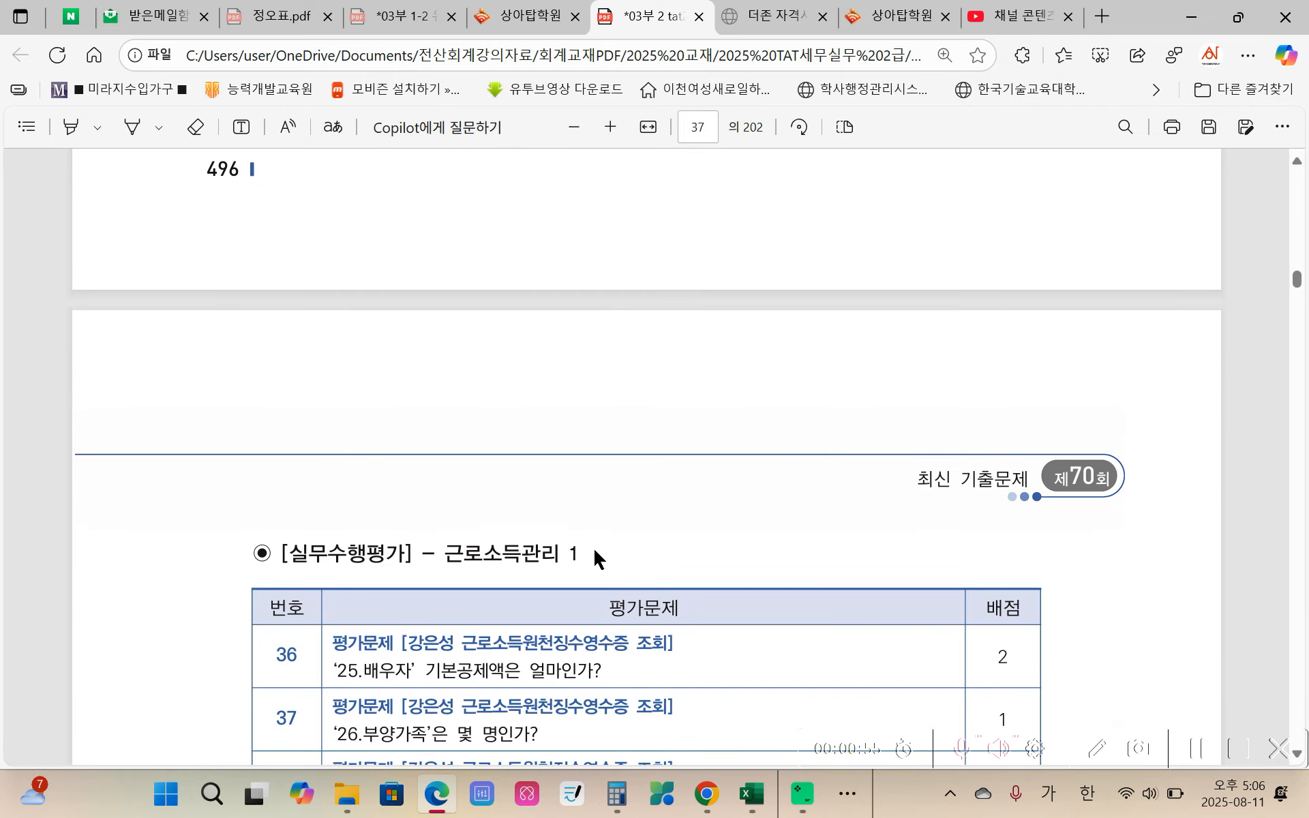
scroll(592, 546, up, 6)
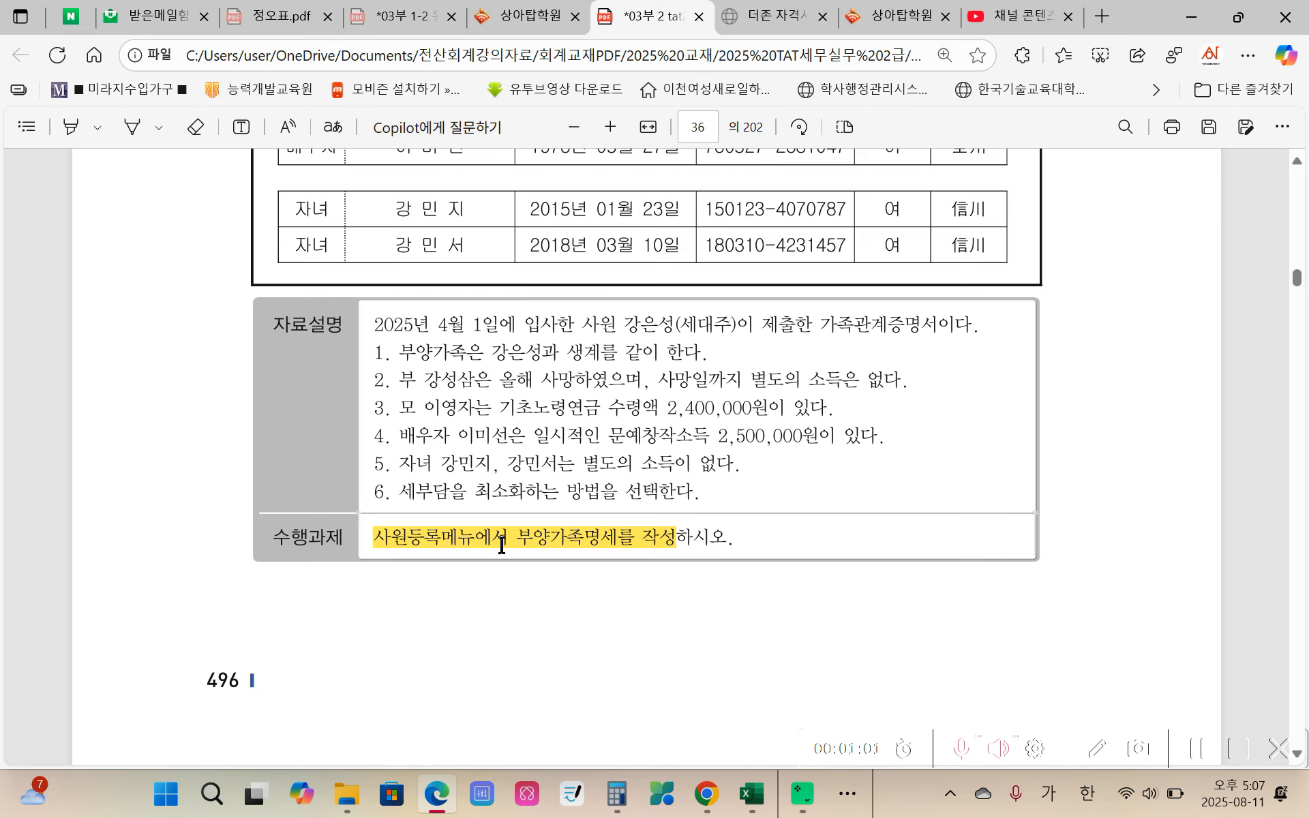
scroll(501, 544, down, 1)
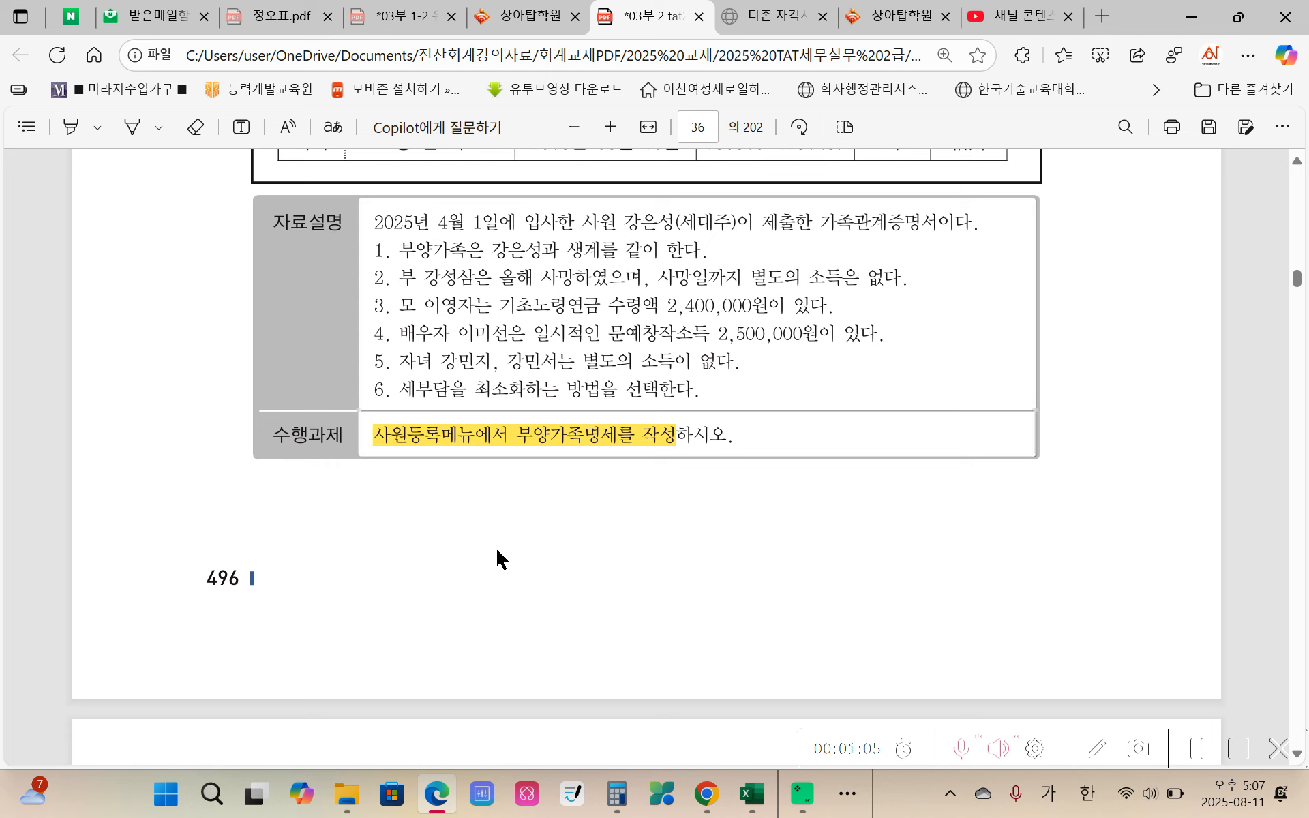
scroll(501, 556, up, 1)
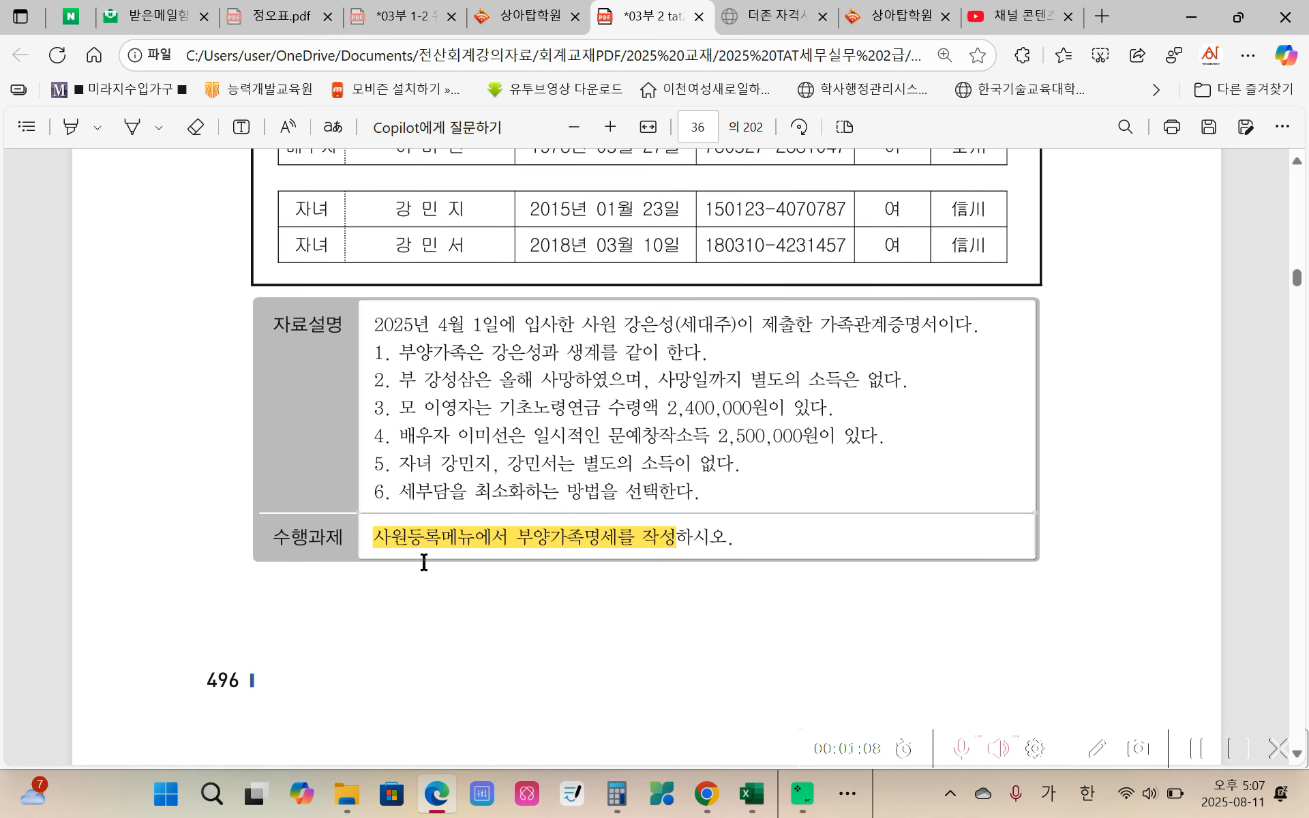
scroll(484, 578, up, 1)
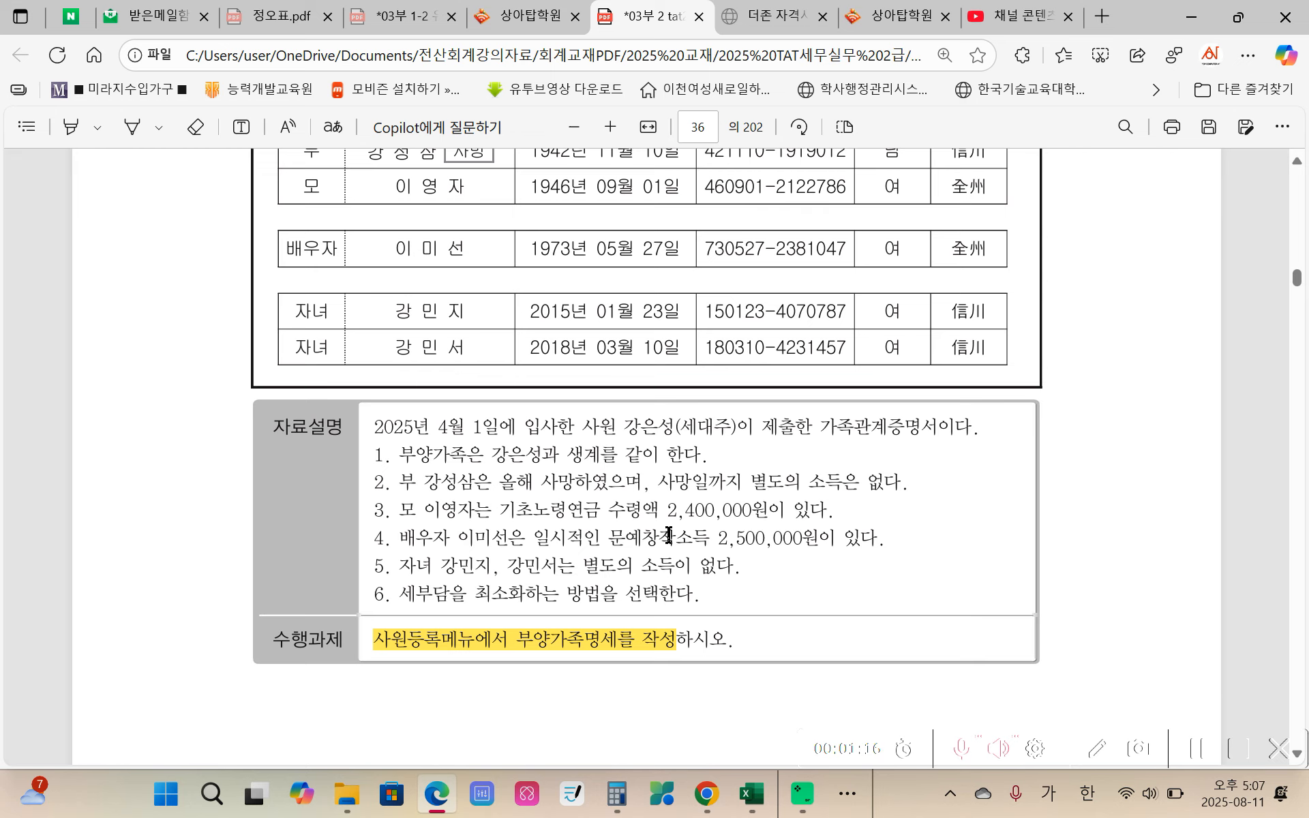
scroll(522, 574, up, 2)
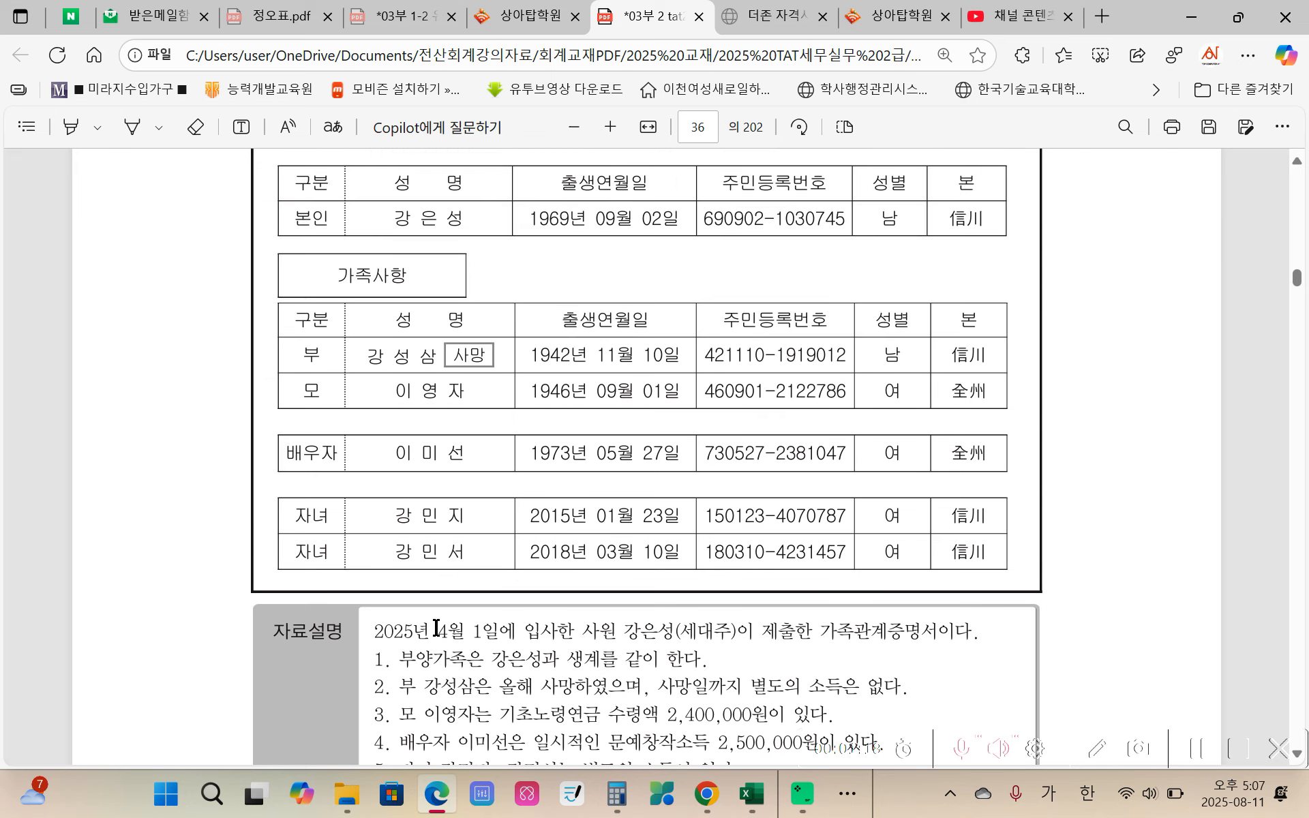
scroll(437, 628, down, 5)
scroll(480, 618, up, 5)
scroll(481, 610, up, 4)
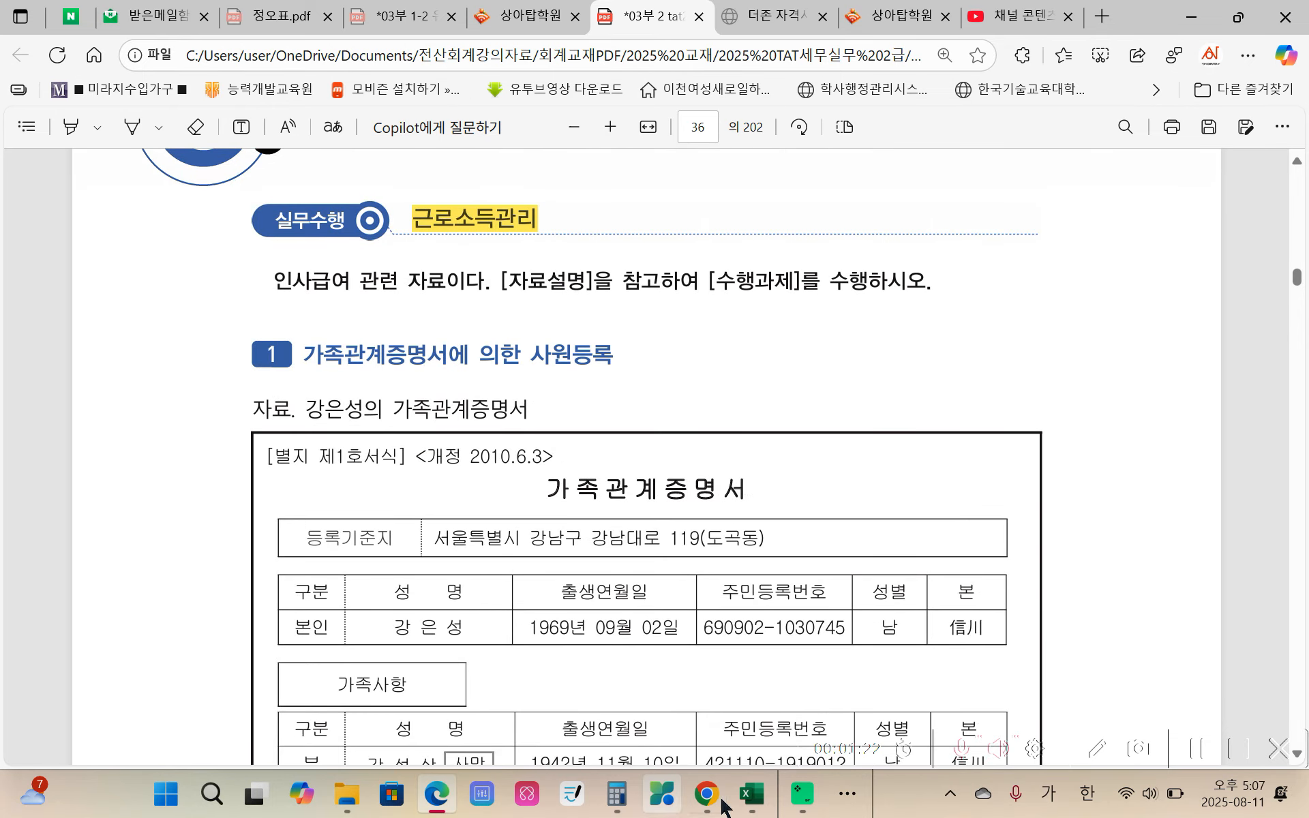
Step: Switch to the Duzon Smart A accounting program with the (주)올리브산업 company data
mouse_move(703, 808)
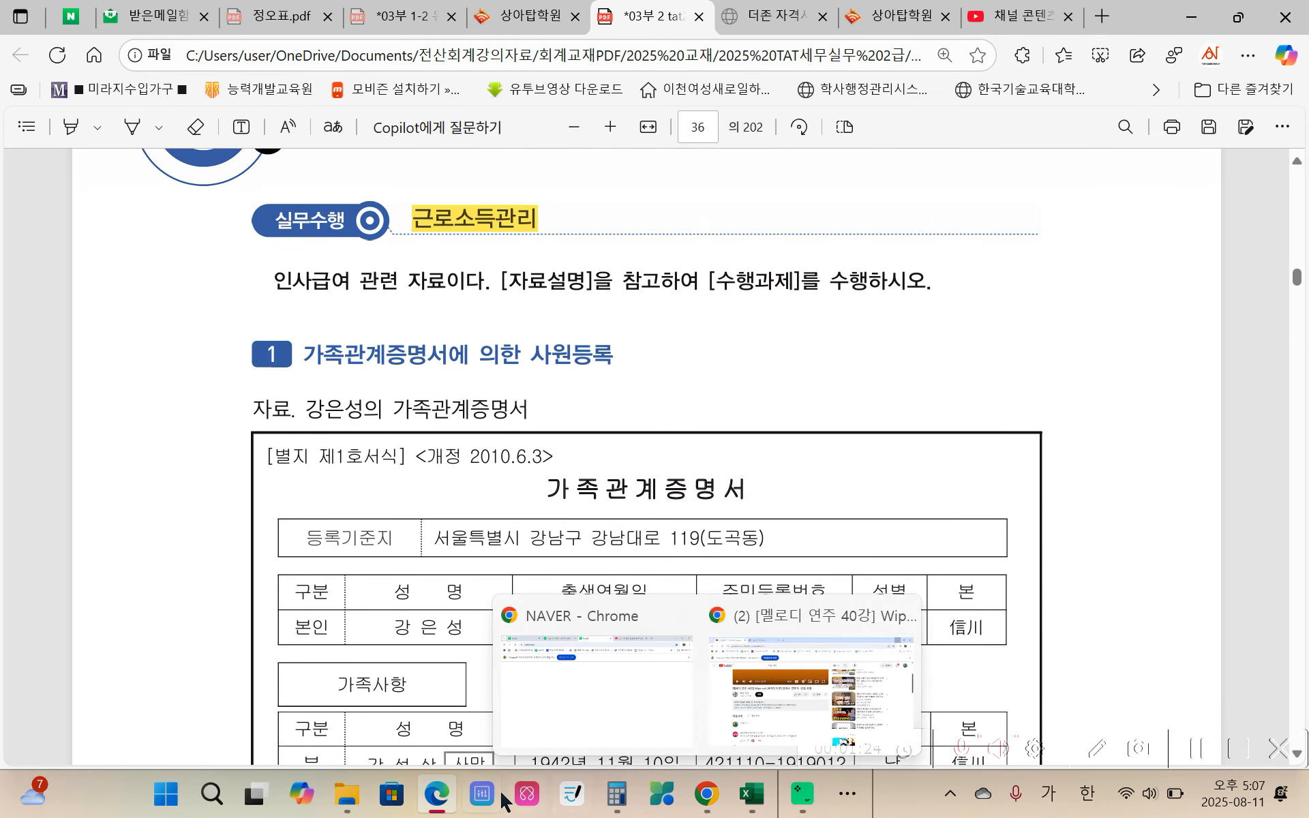
click(952, 798)
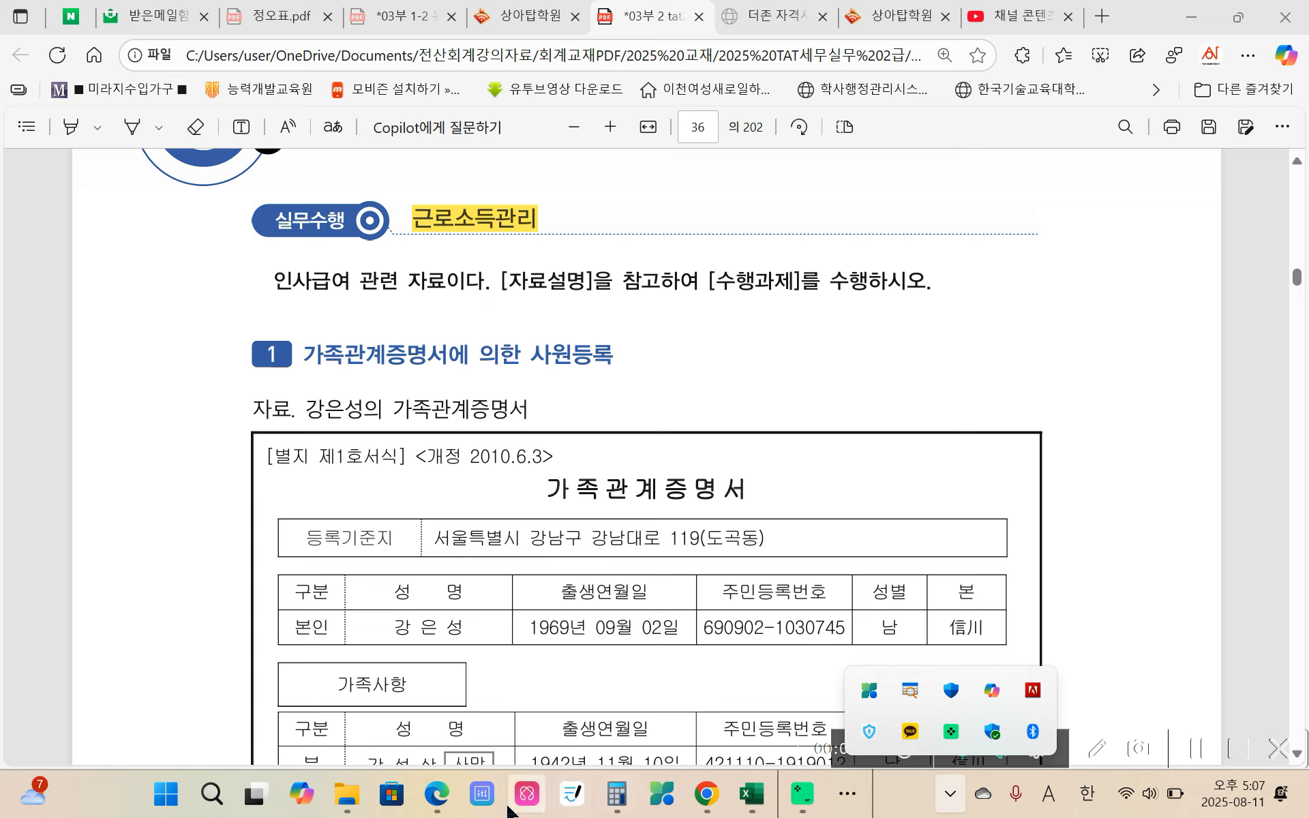
click(848, 797)
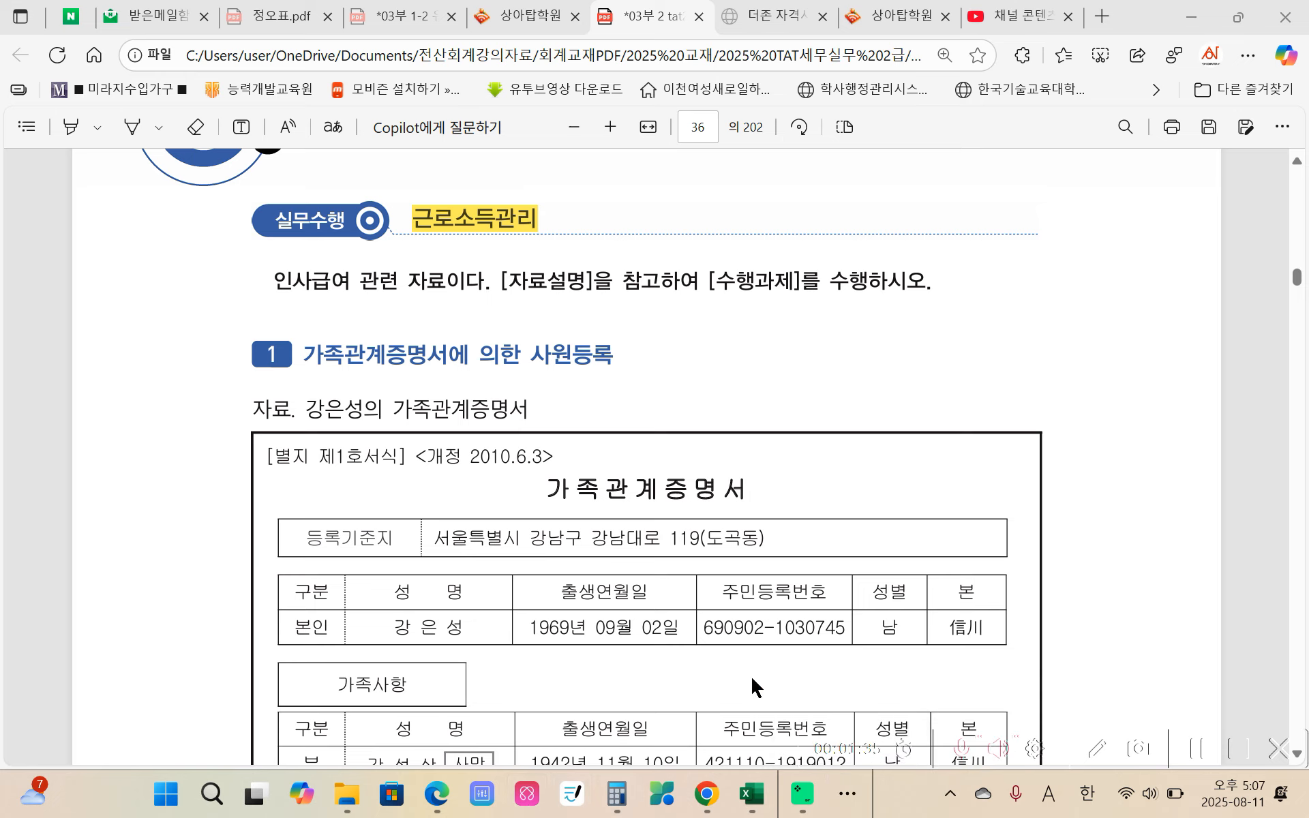
click(849, 796)
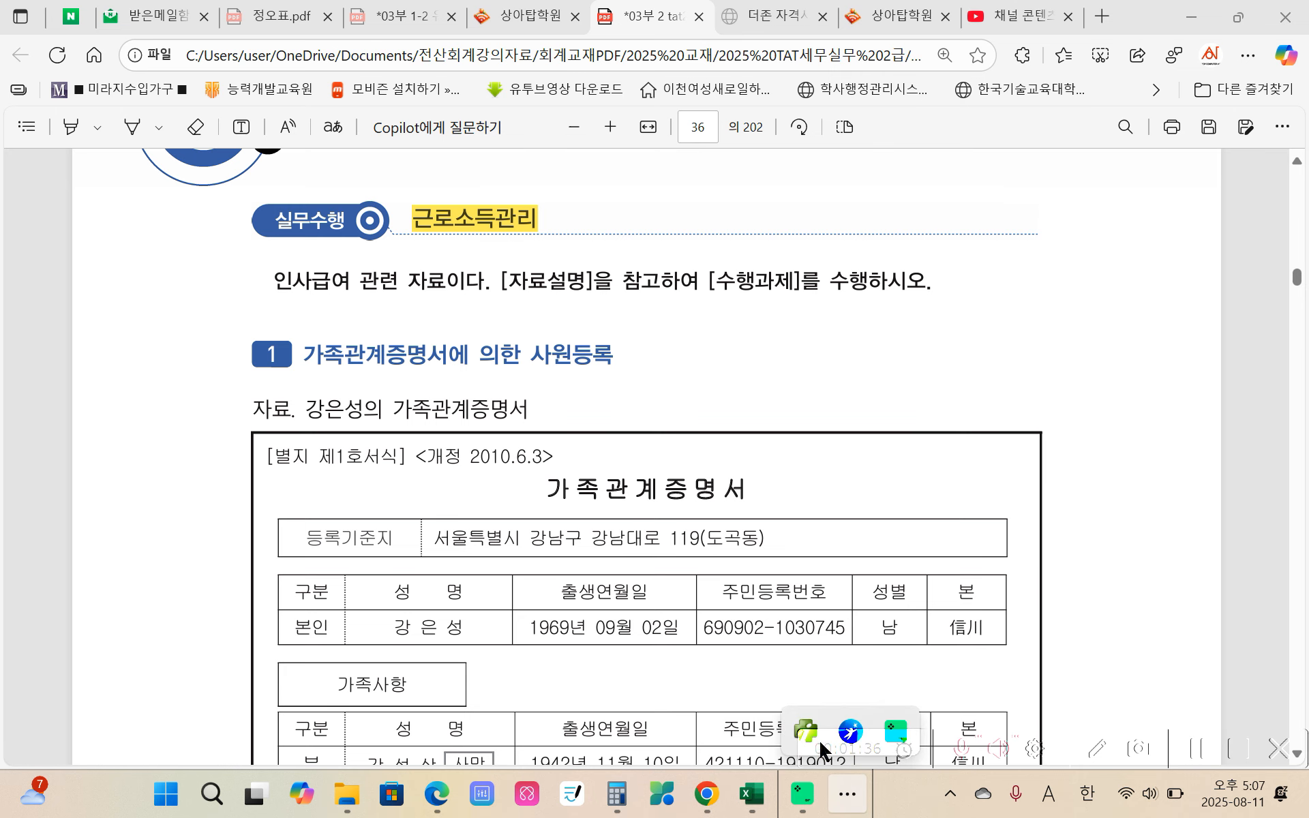
click(815, 734)
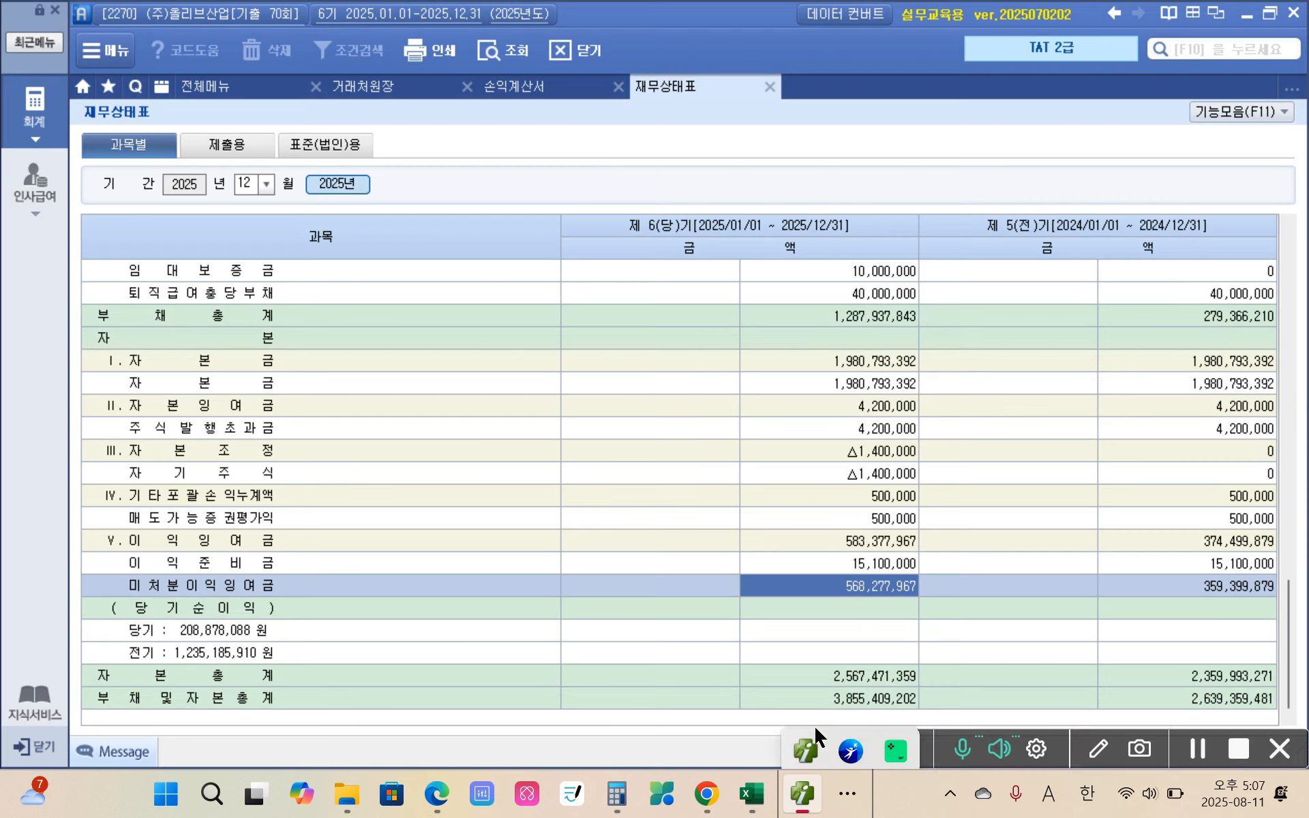
Step: Open 사원등록 in the 인사급여 module and select the employee with code 1500
click(35, 188)
click(120, 184)
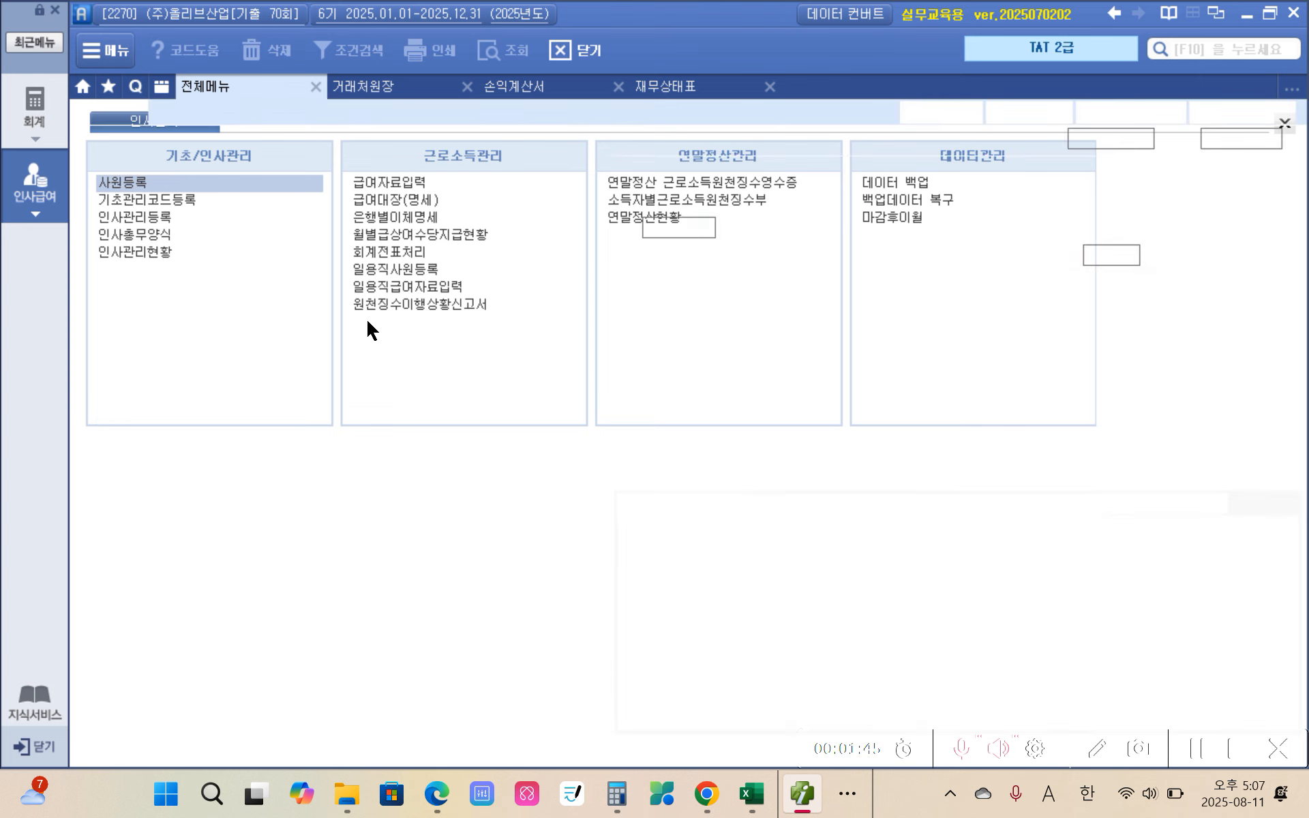
click(239, 213)
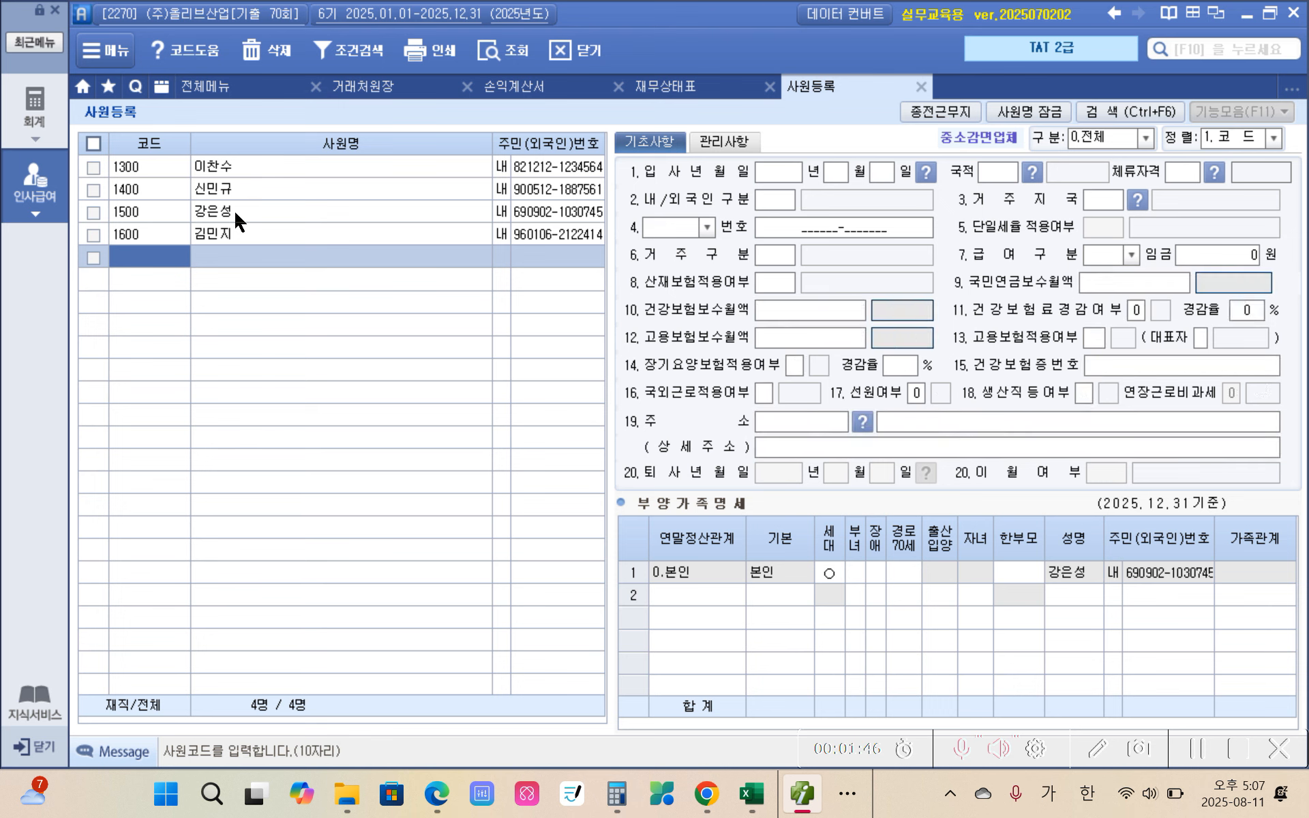
Step: Add a second row to the 부양가족명세 table with the relation code 1 소득자의 직계존속
click(708, 598)
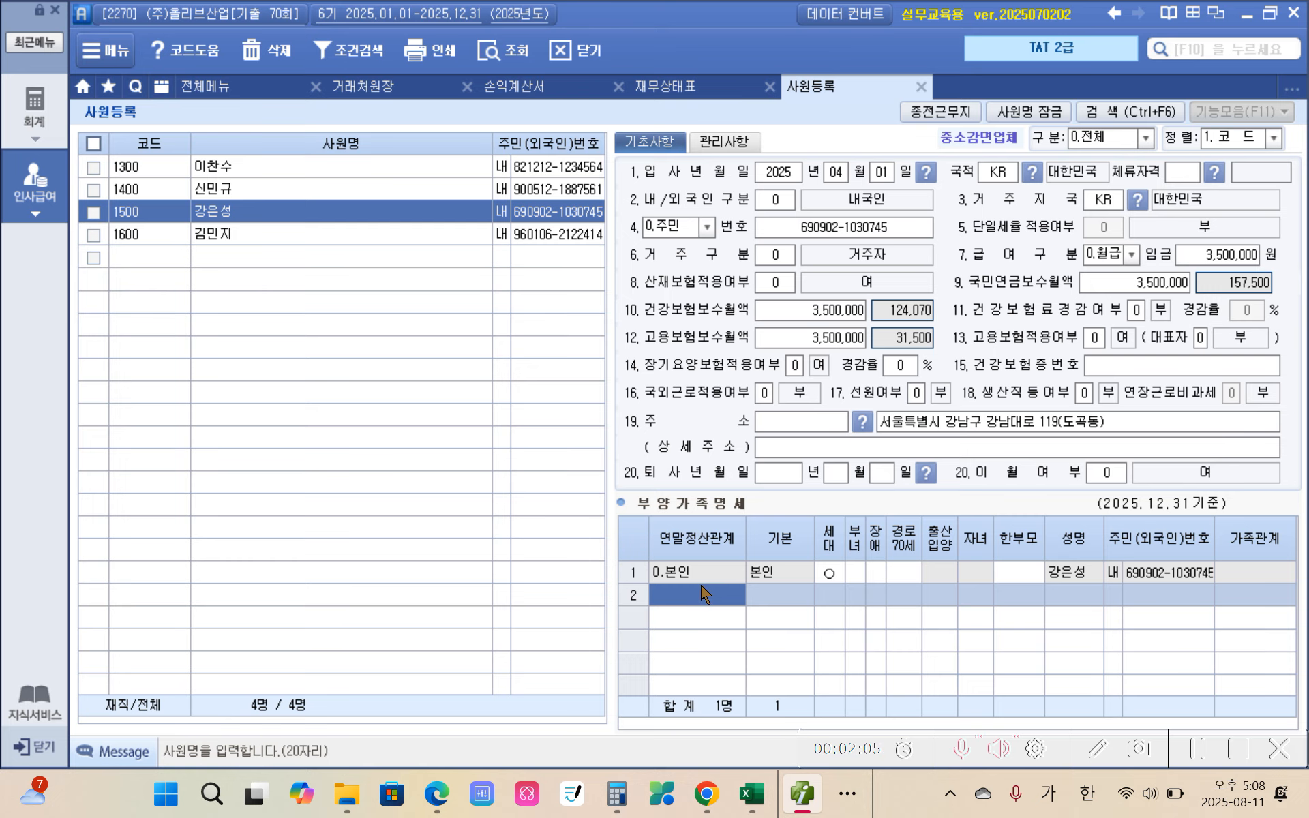
double_click(696, 579)
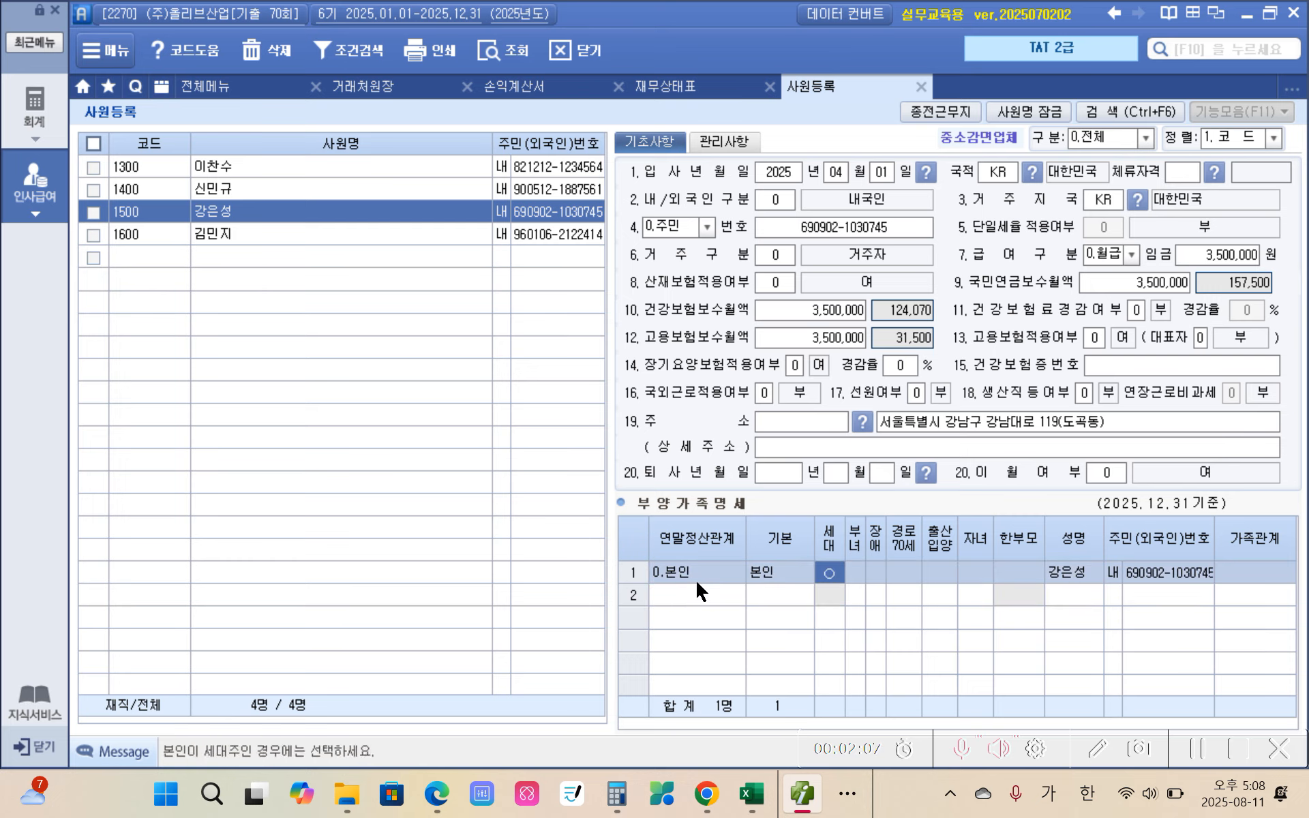
double_click(695, 598)
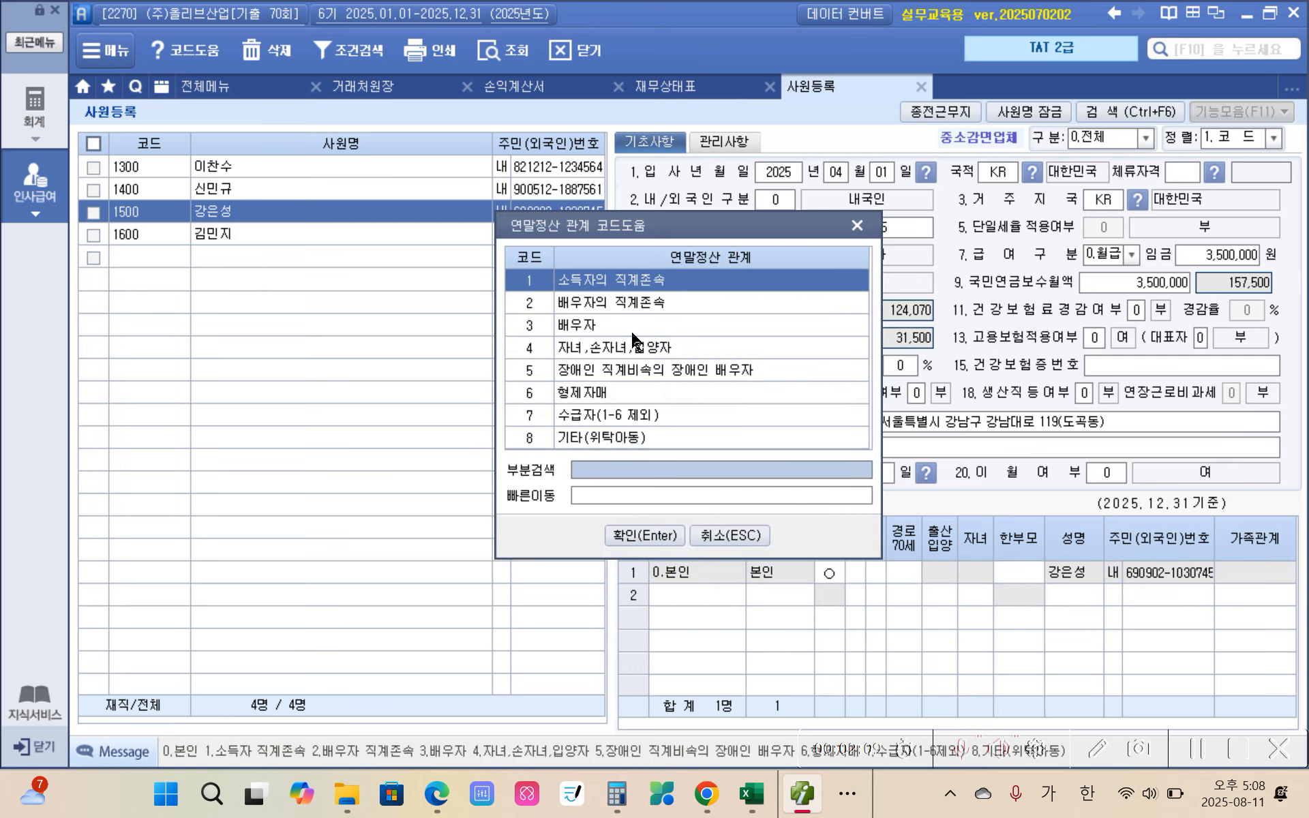
click(638, 531)
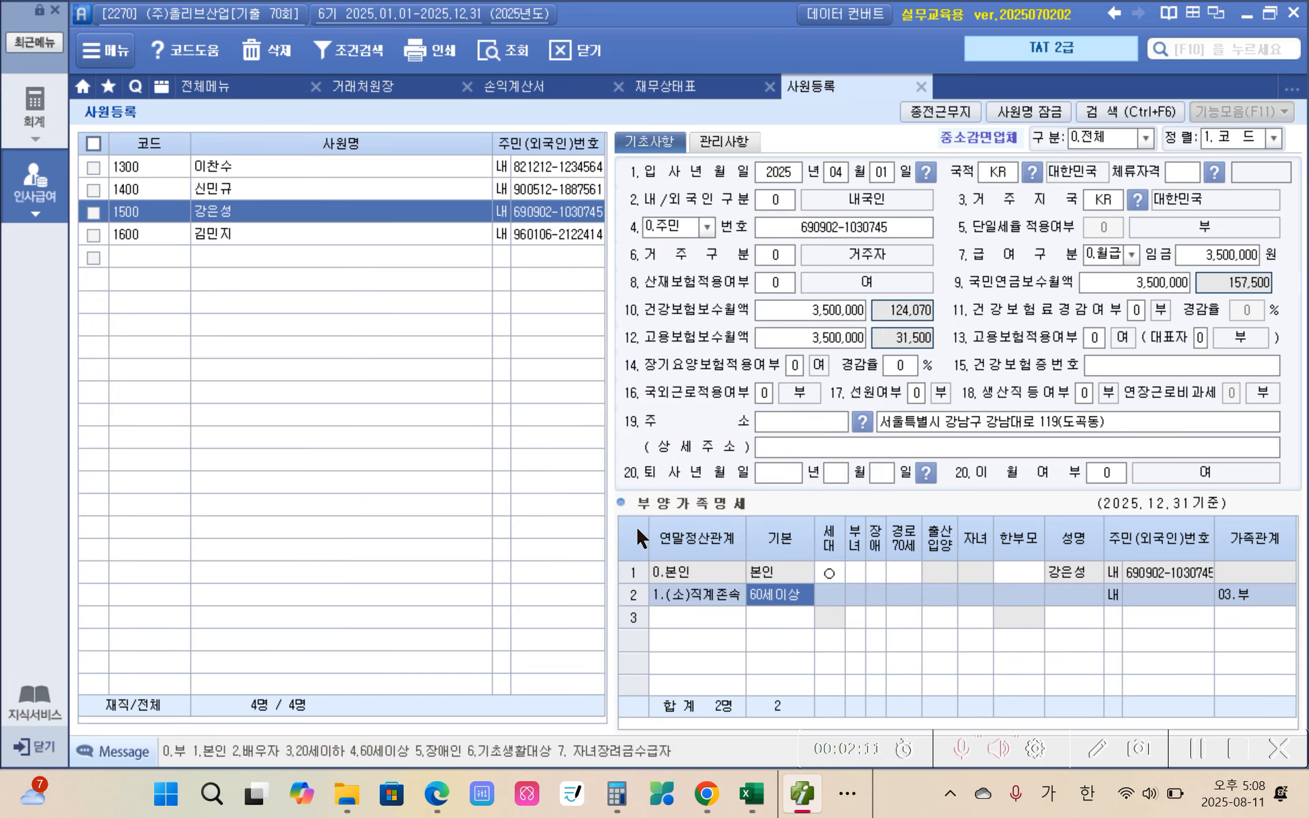
Step: Enter the father's name and resident registration number in the second dependent row
click(1073, 596)
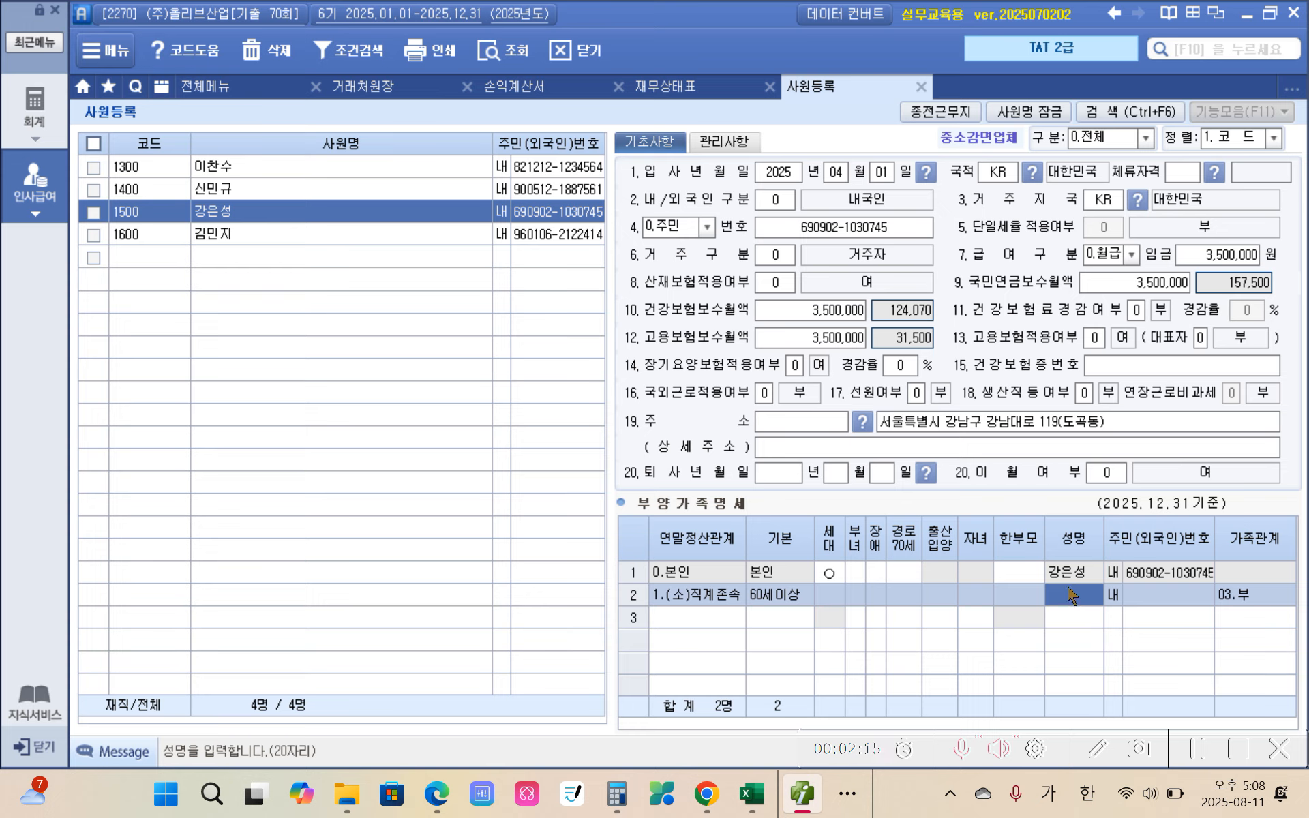
text(강상삼)
key(Return)
key(Return)
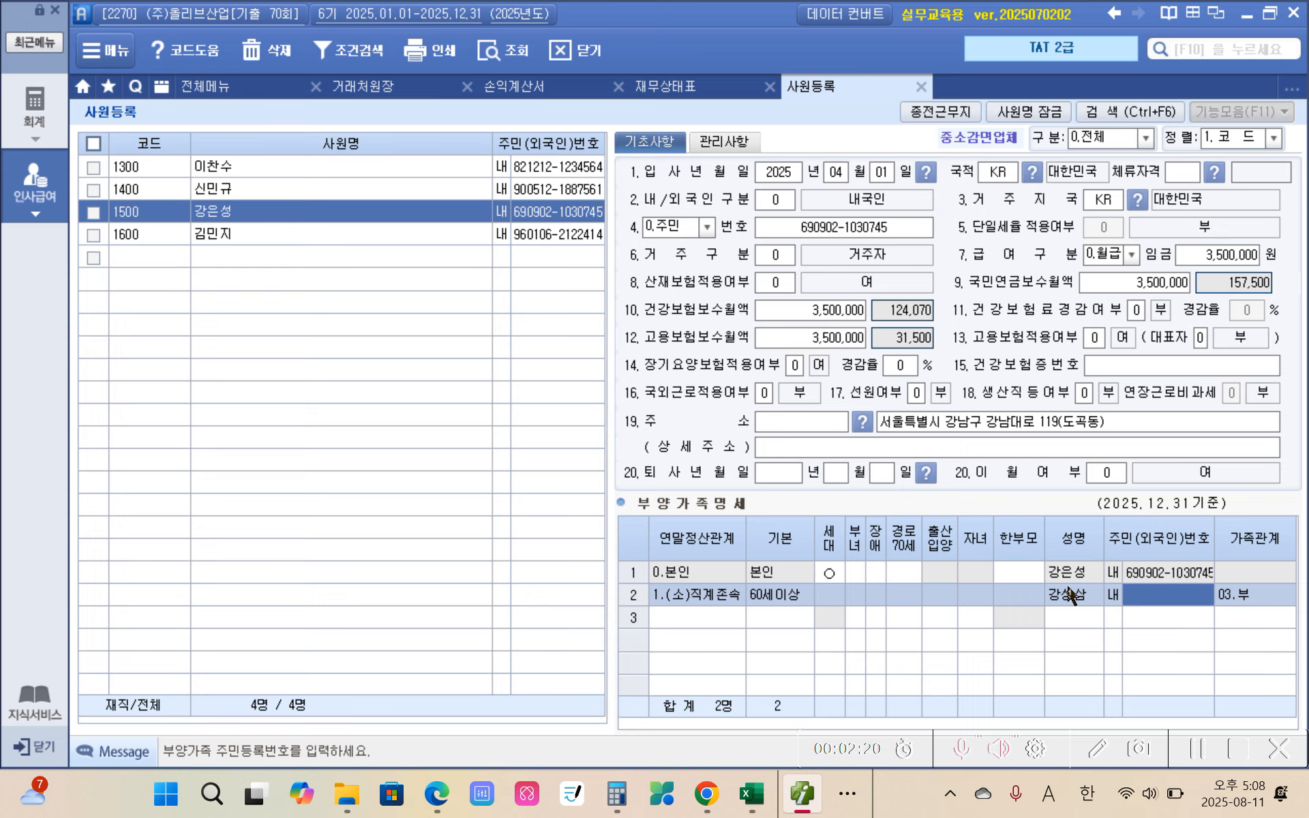
text(421)
text(11)
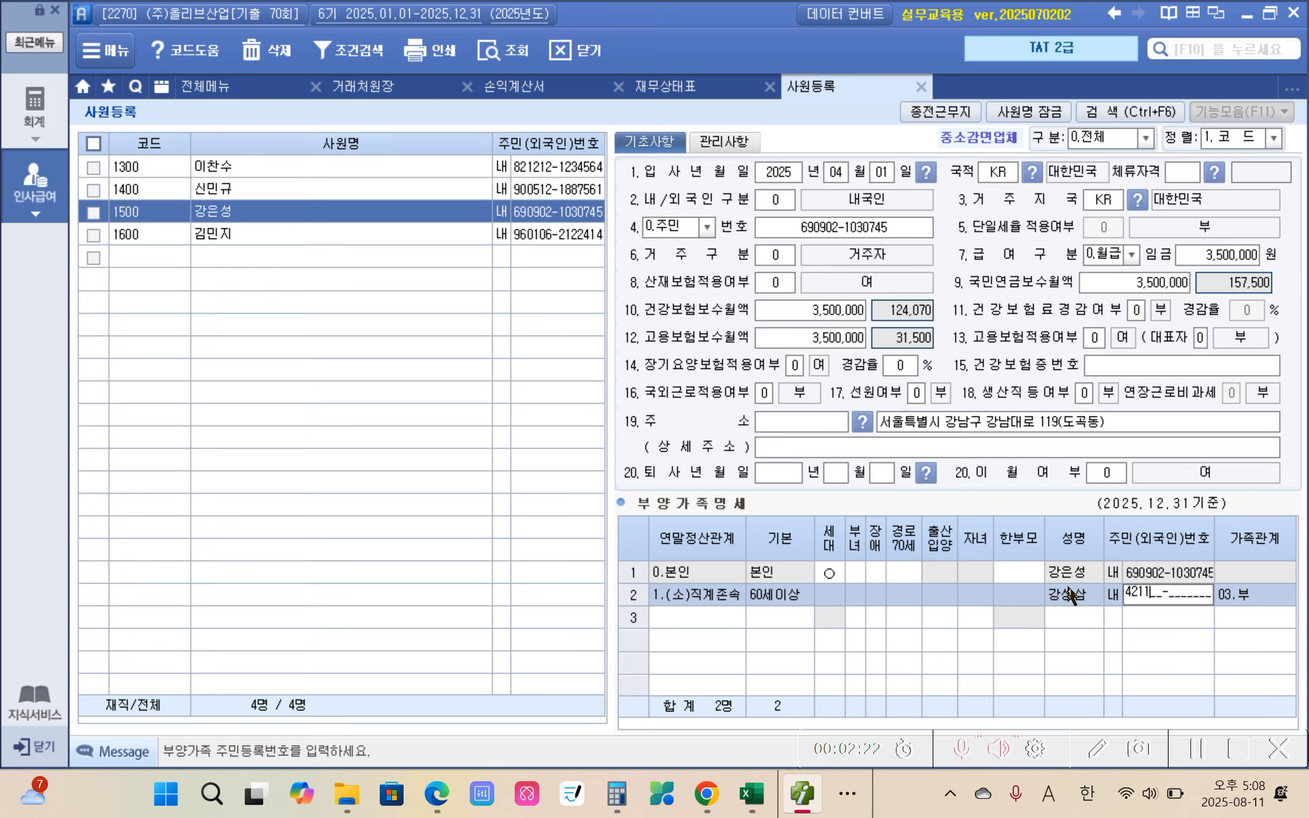
text(0-1919012)
key(Return)
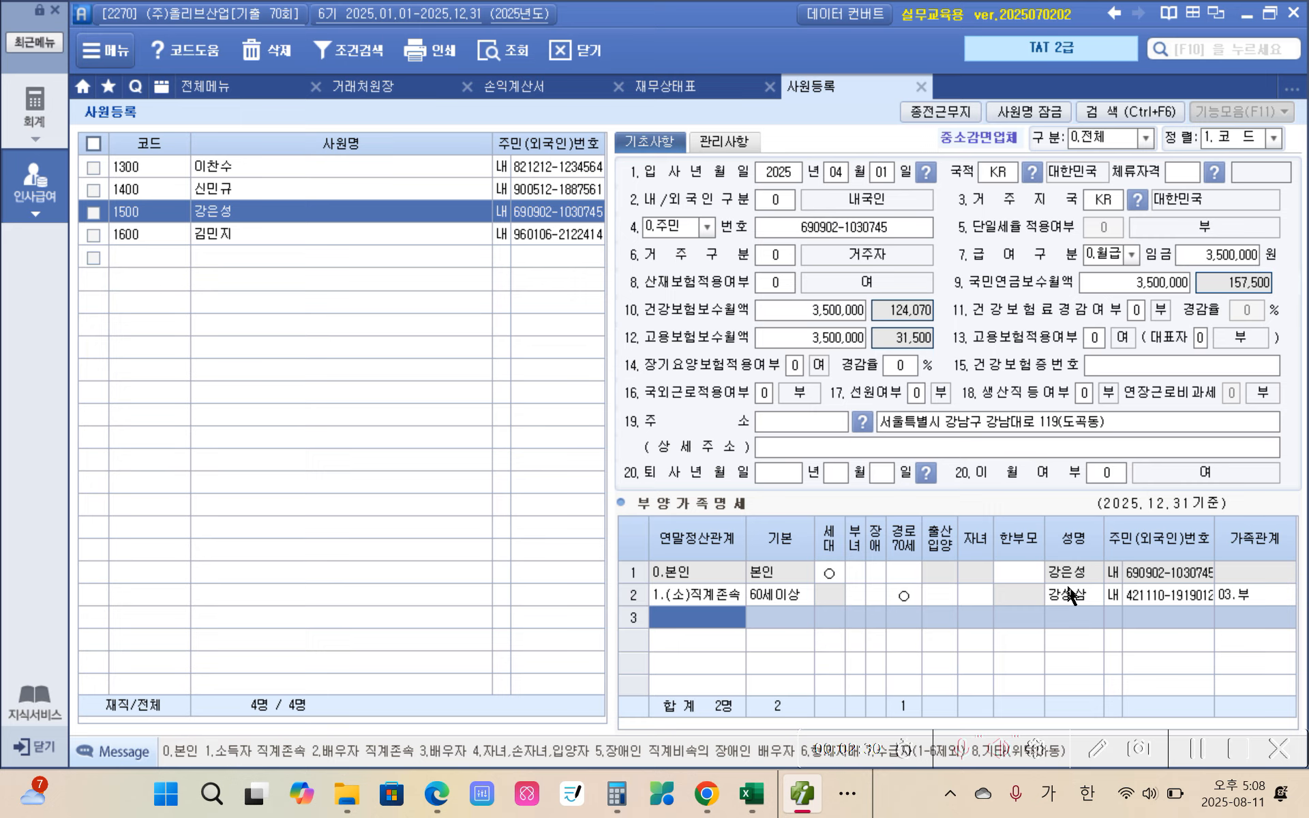
Step: Add a third dependent row with relation code 1 (소득자 직계존속) and enter the mother's name
text(1)
key(Return)
key(Return)
key(Return)
key(Return)
key(Return)
key(Return)
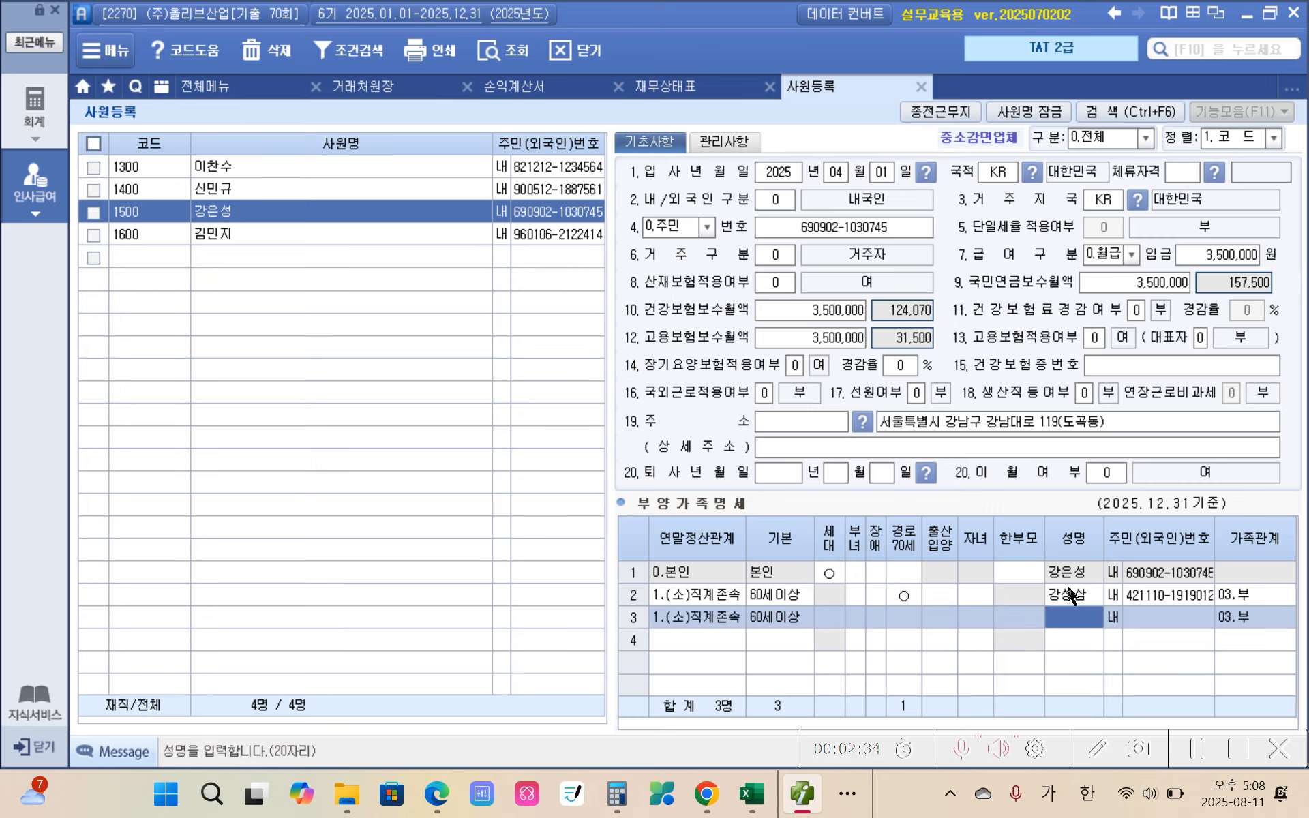
text(이으)
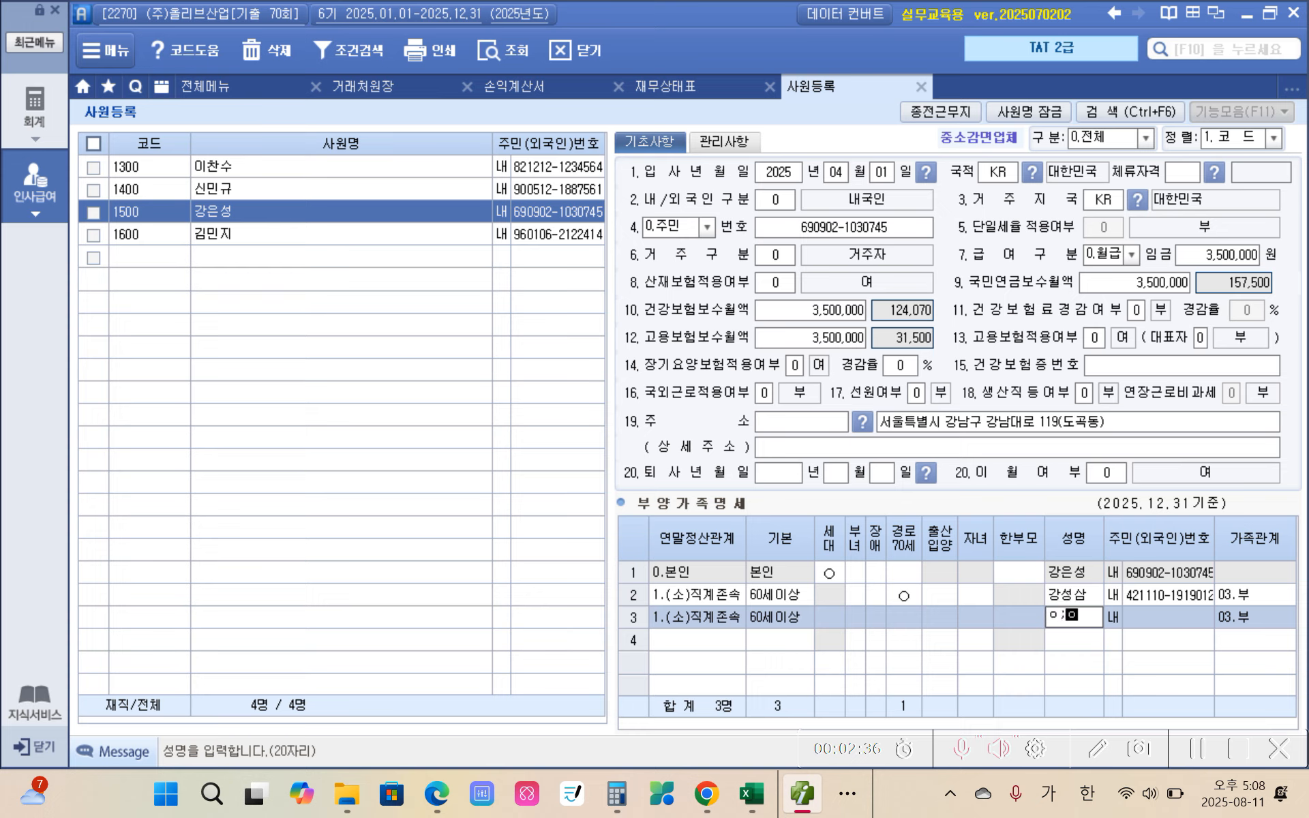
key(BackSpace)
key(BackSpace)
key(BackSpace)
text(이영자)
key(Return)
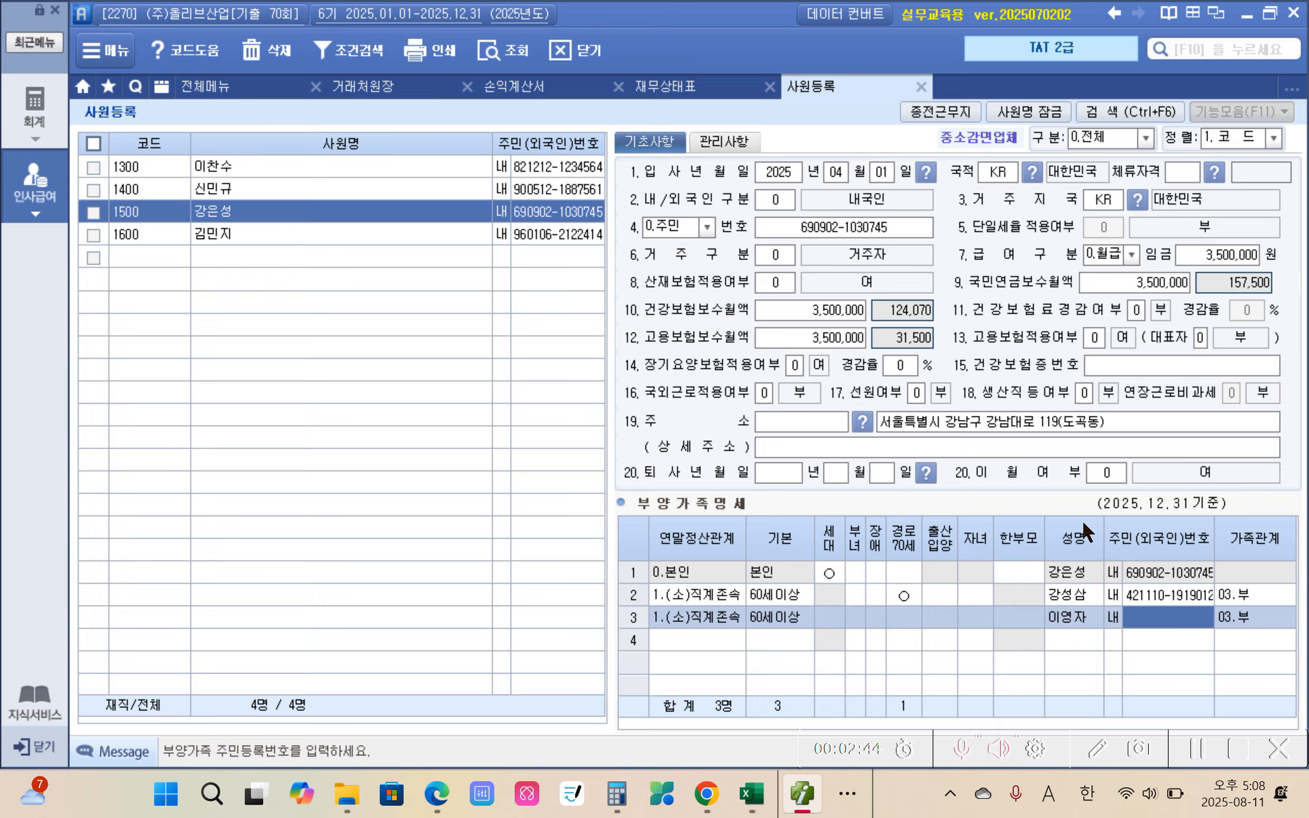
Step: Enter the mother's resident registration number to complete the third dependent row
text(46090)
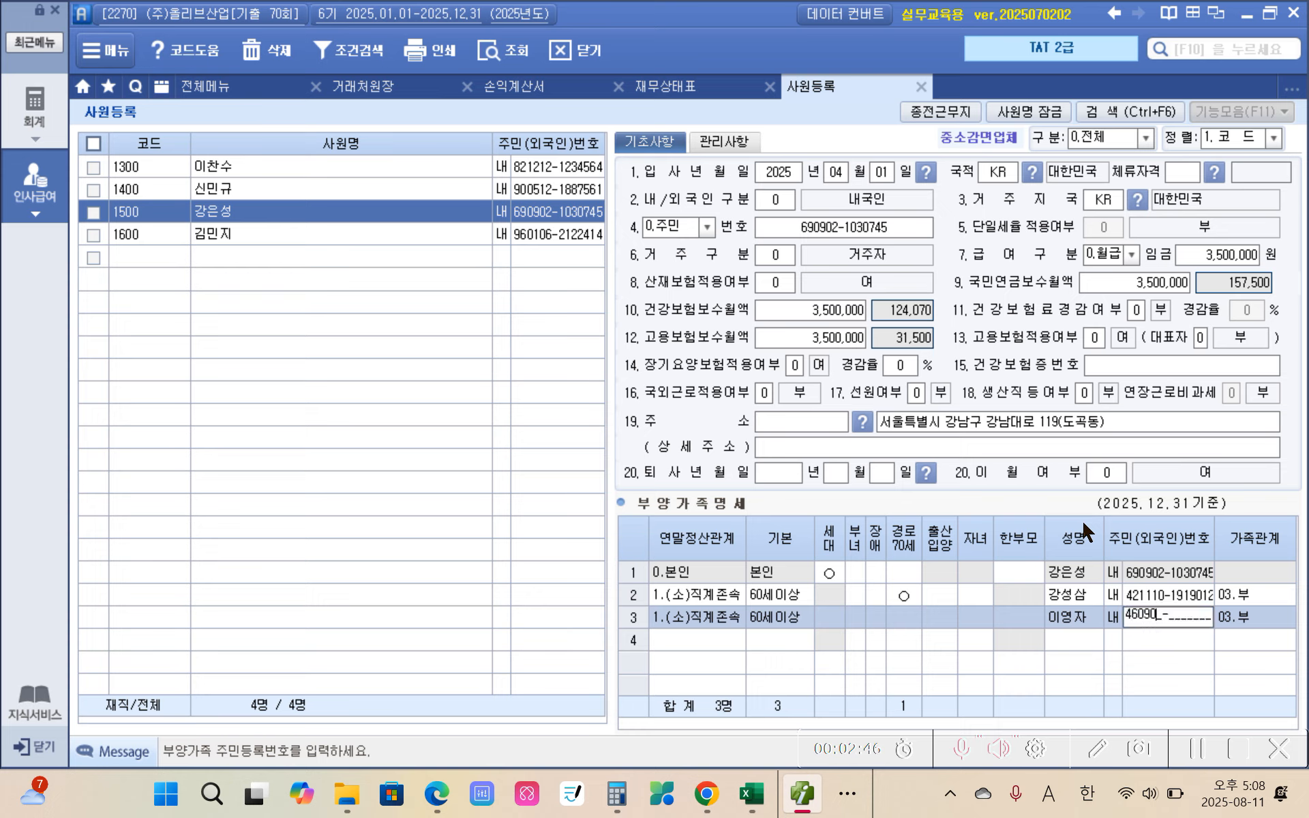
text(1-2122786)
key(Return)
key(Return)
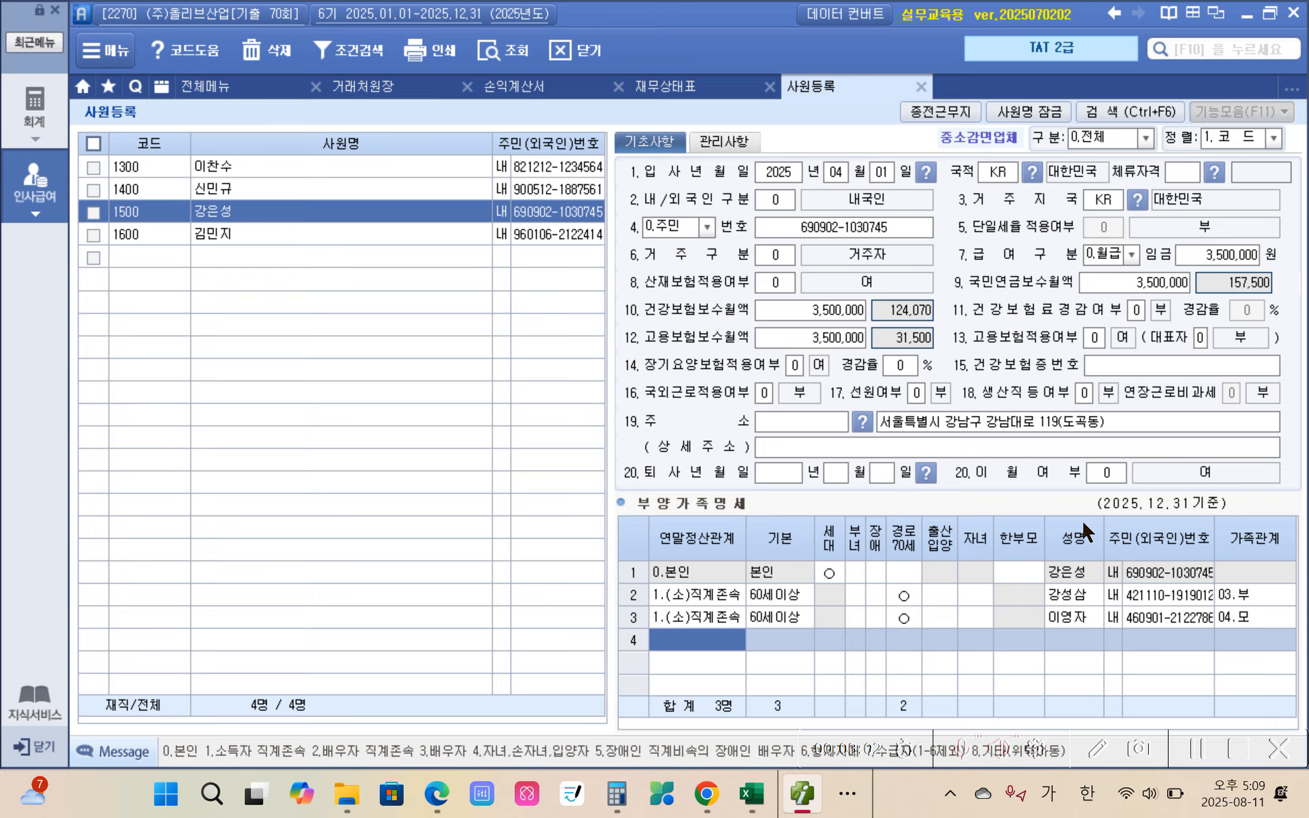
Step: Add a fourth dependent row with relation code 3 (배우자) and enter the spouse's name
text(3)
key(Return)
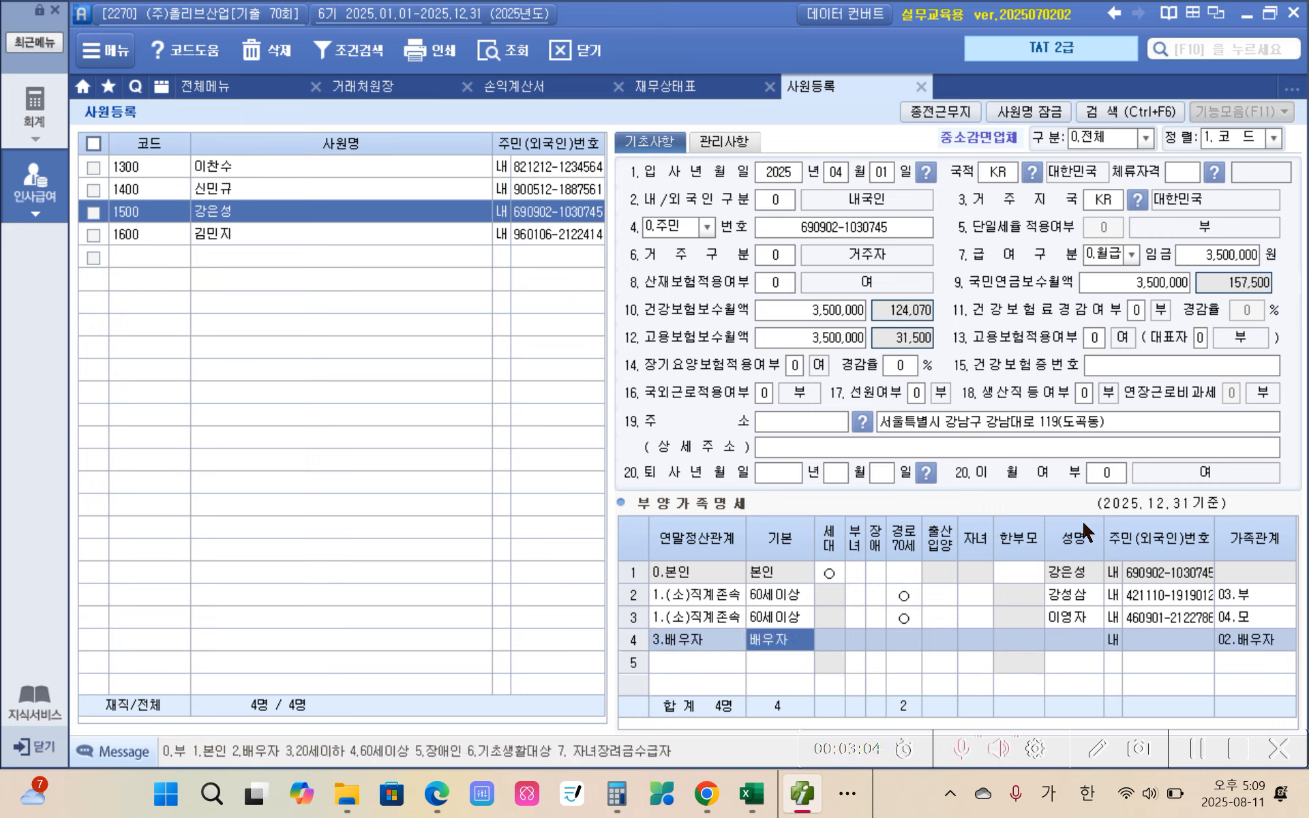
key(Return)
key(Return)
key(Return)
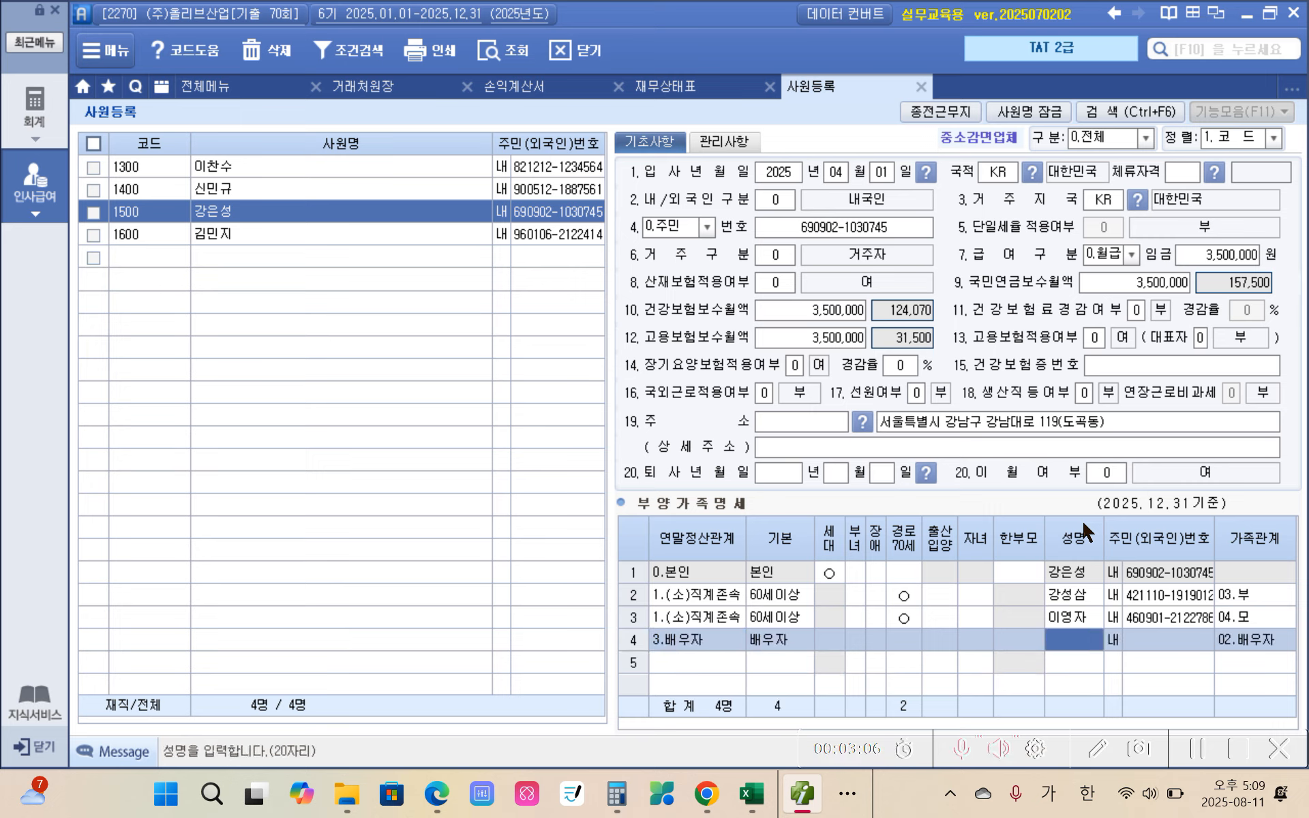
text(이미선)
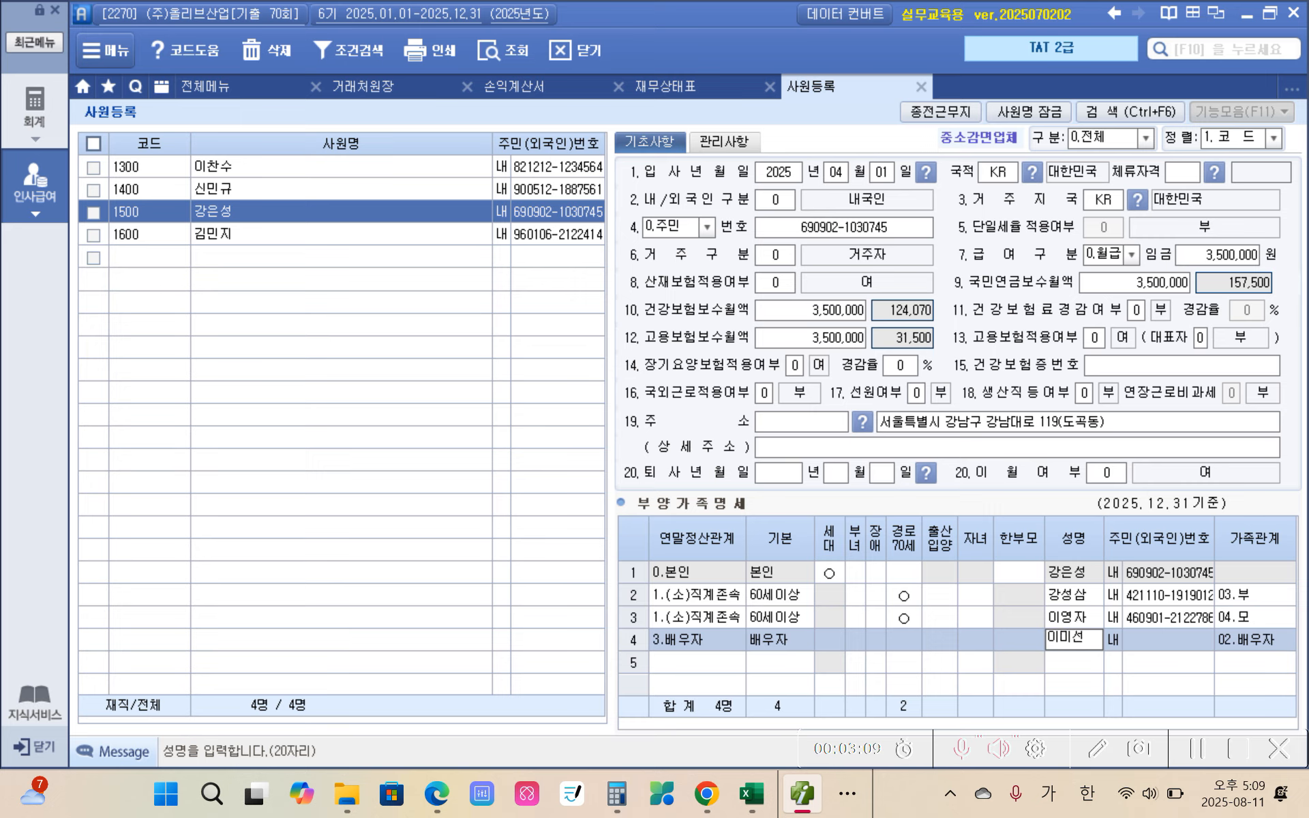
key(Return)
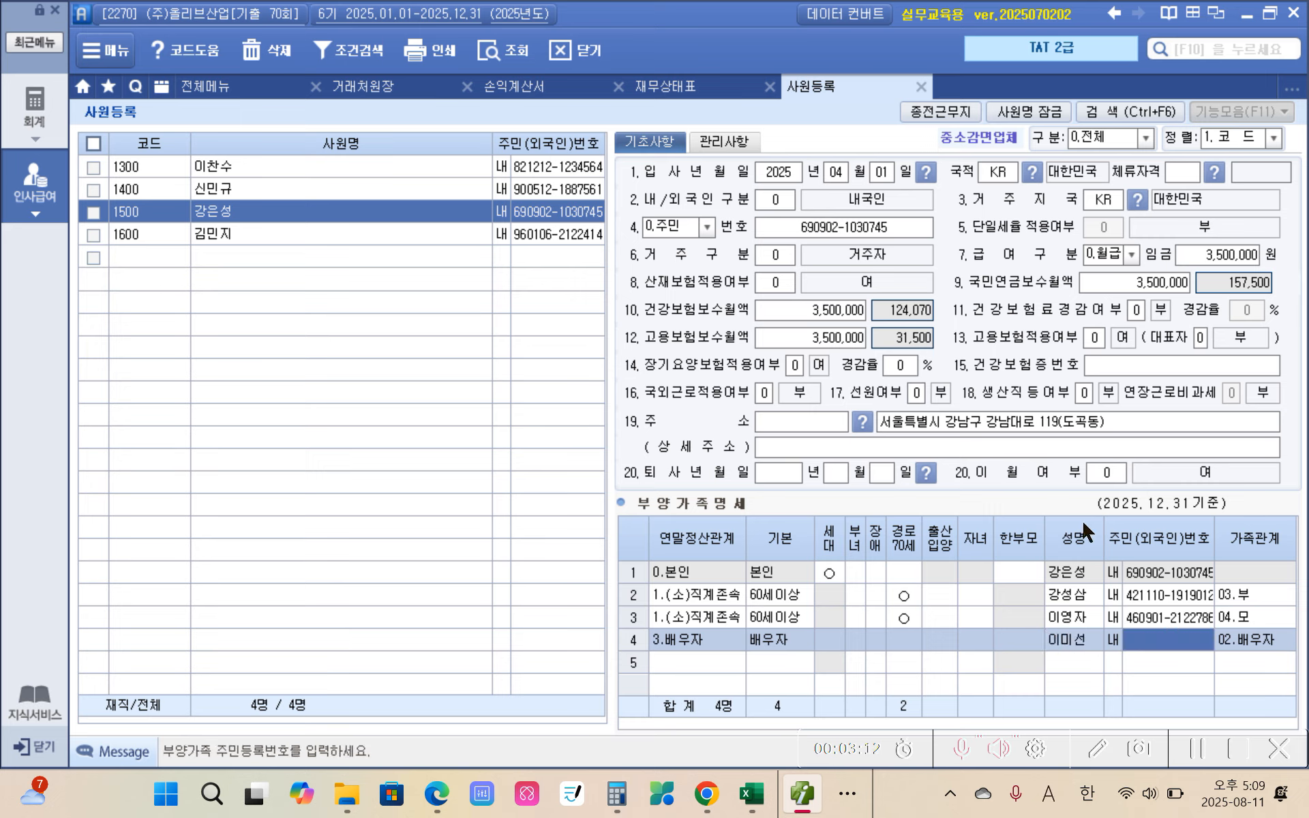
Step: Enter the spouse's resident registration number to complete the fourth dependent row
text(7305)
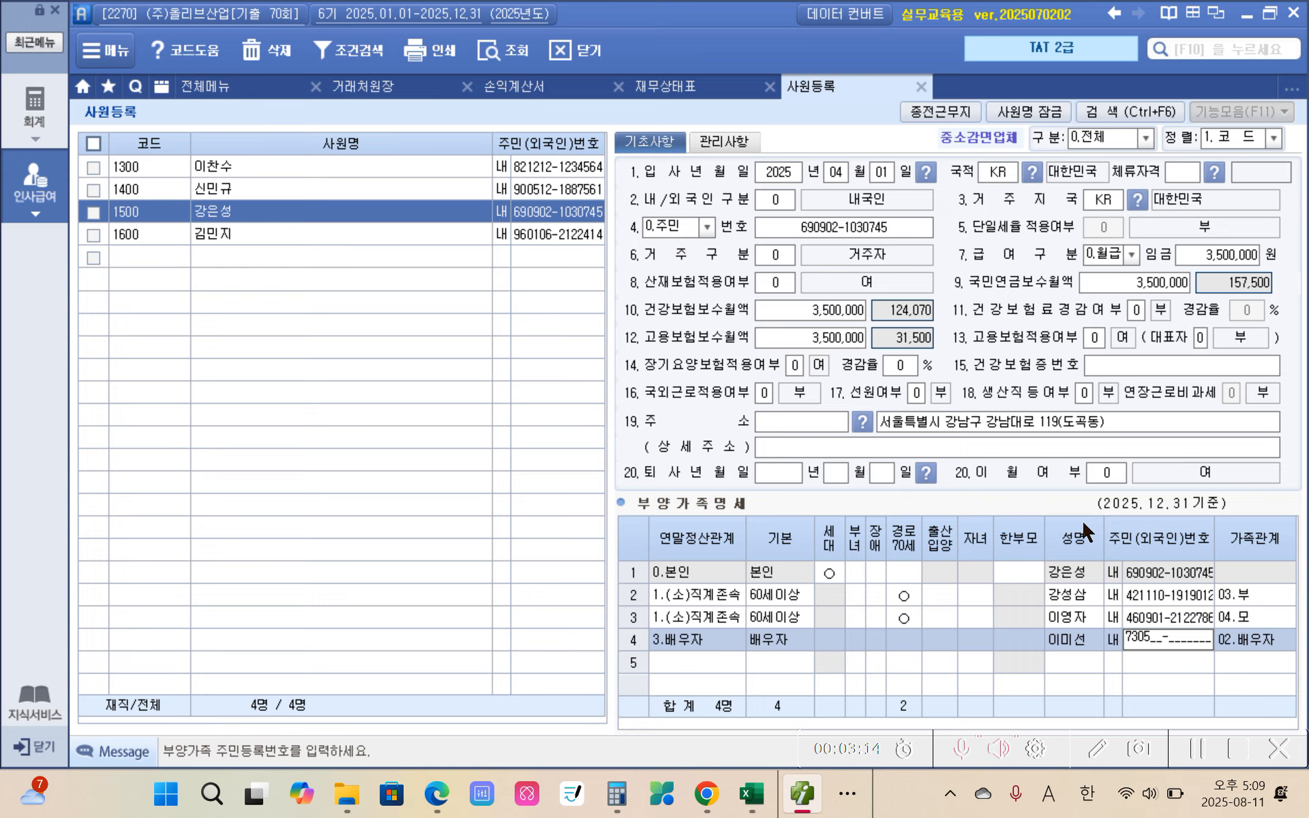
text(27-2381047)
key(Return)
key(Return)
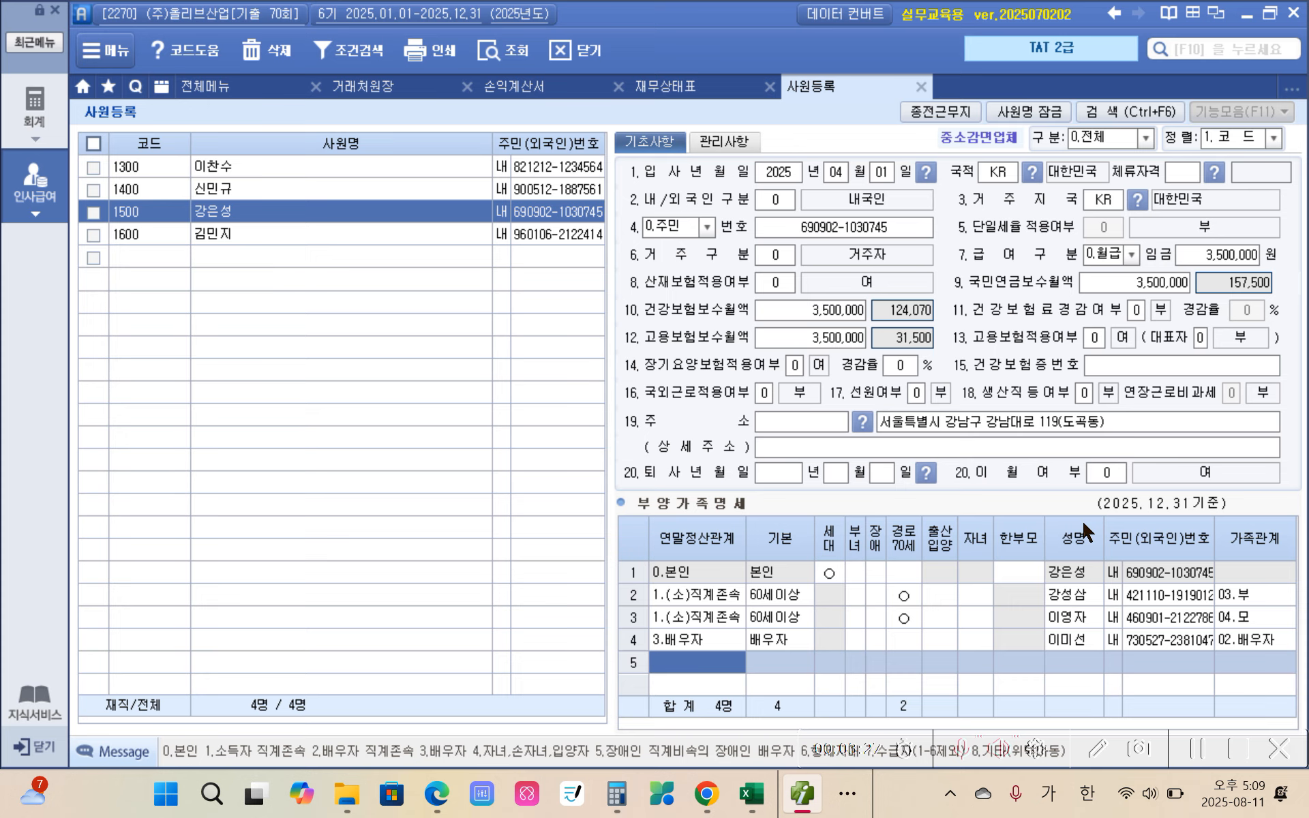
Step: Add a fifth dependent row with relation code 4 (자녀,손자녀,입양자), keep 20세이하, and enter the first child's name
text(4)
key(Return)
key(Return)
key(Return)
key(Return)
key(Return)
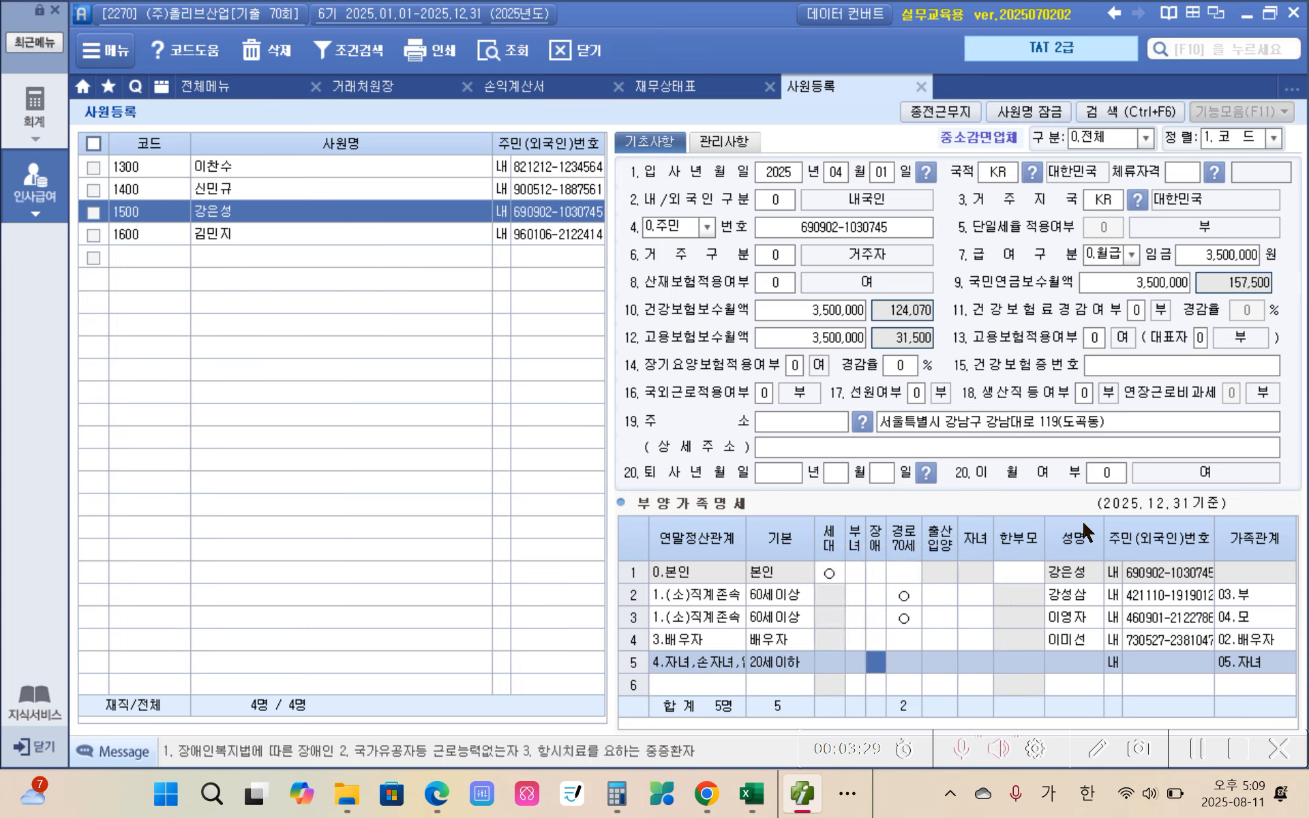
key(Return)
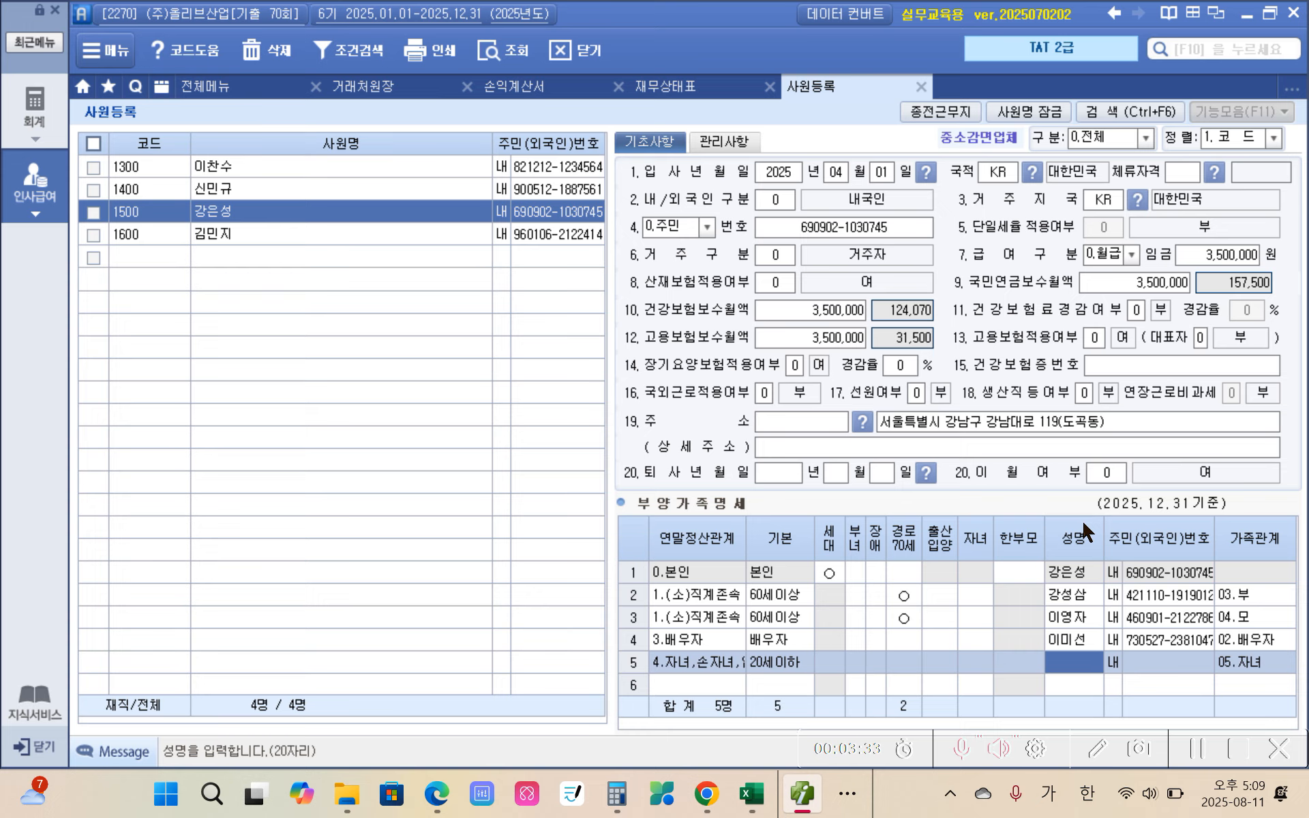
text(강)
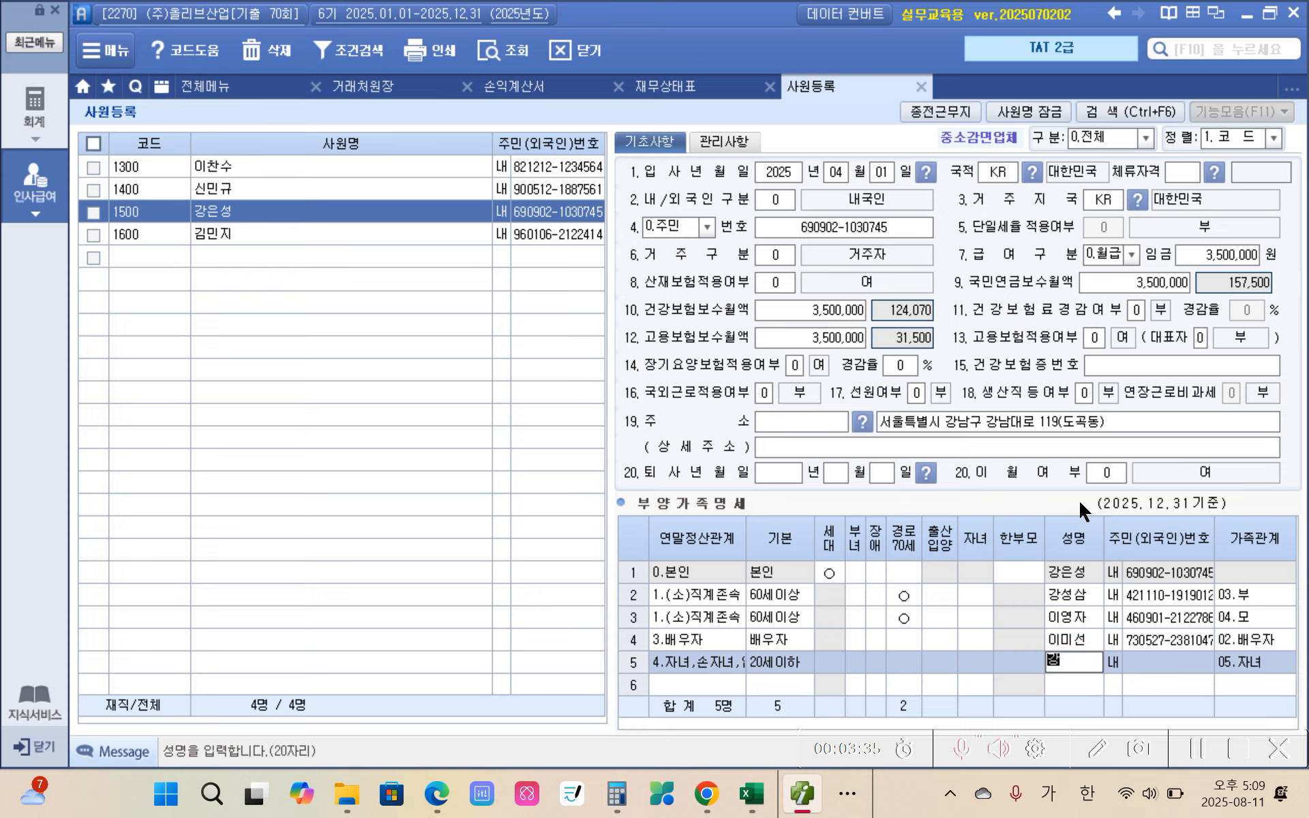
text(빈지)
key(Return)
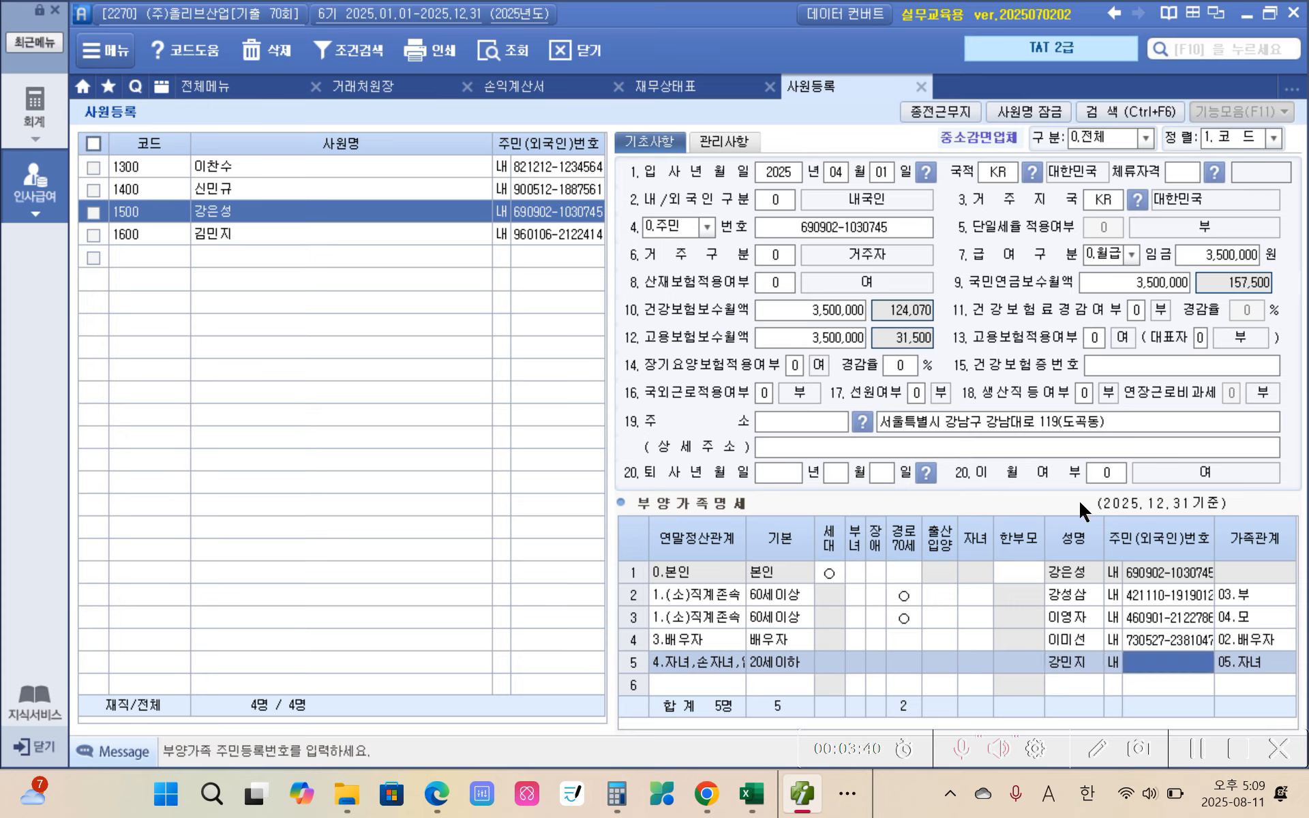
Step: Enter the first child's resident registration number to complete the fifth dependent row
text(150)
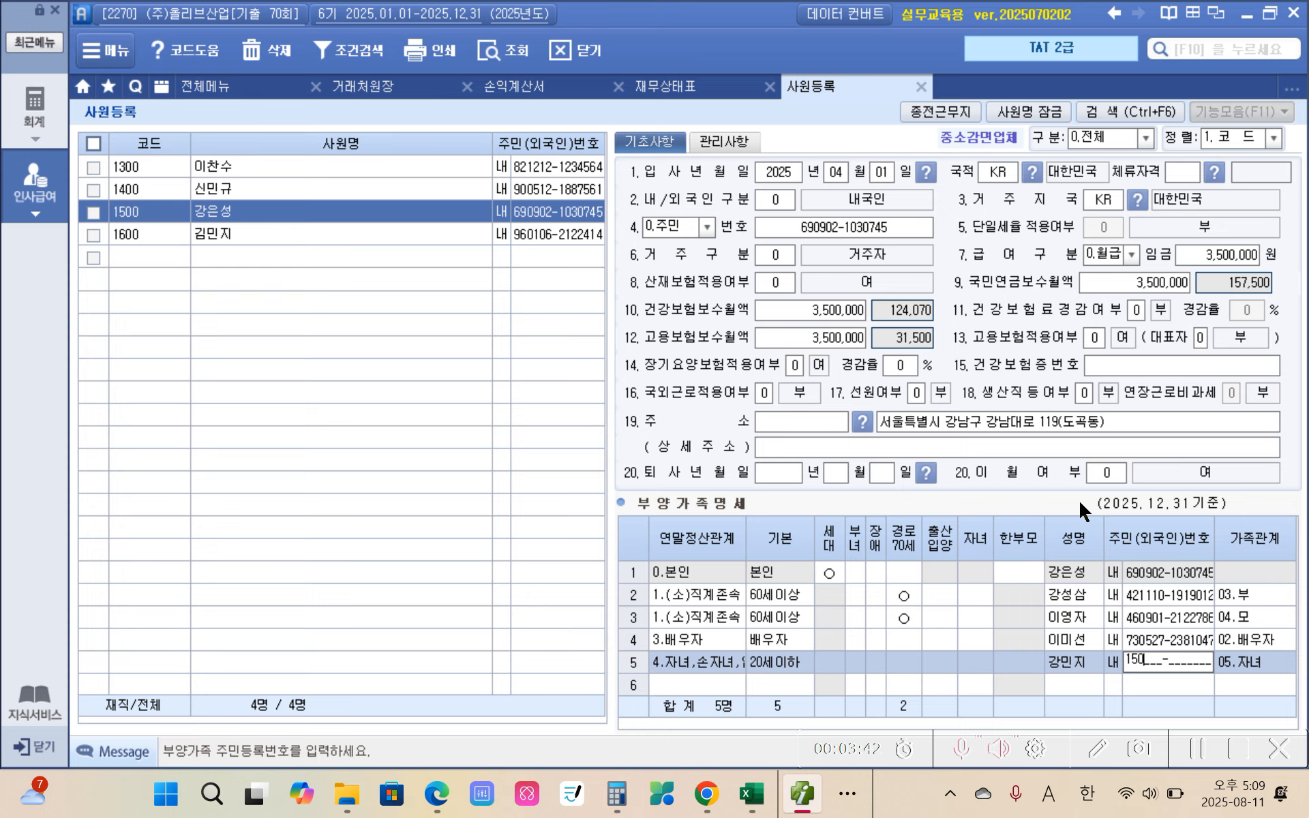
text(123-40)
text(70787)
key(Return)
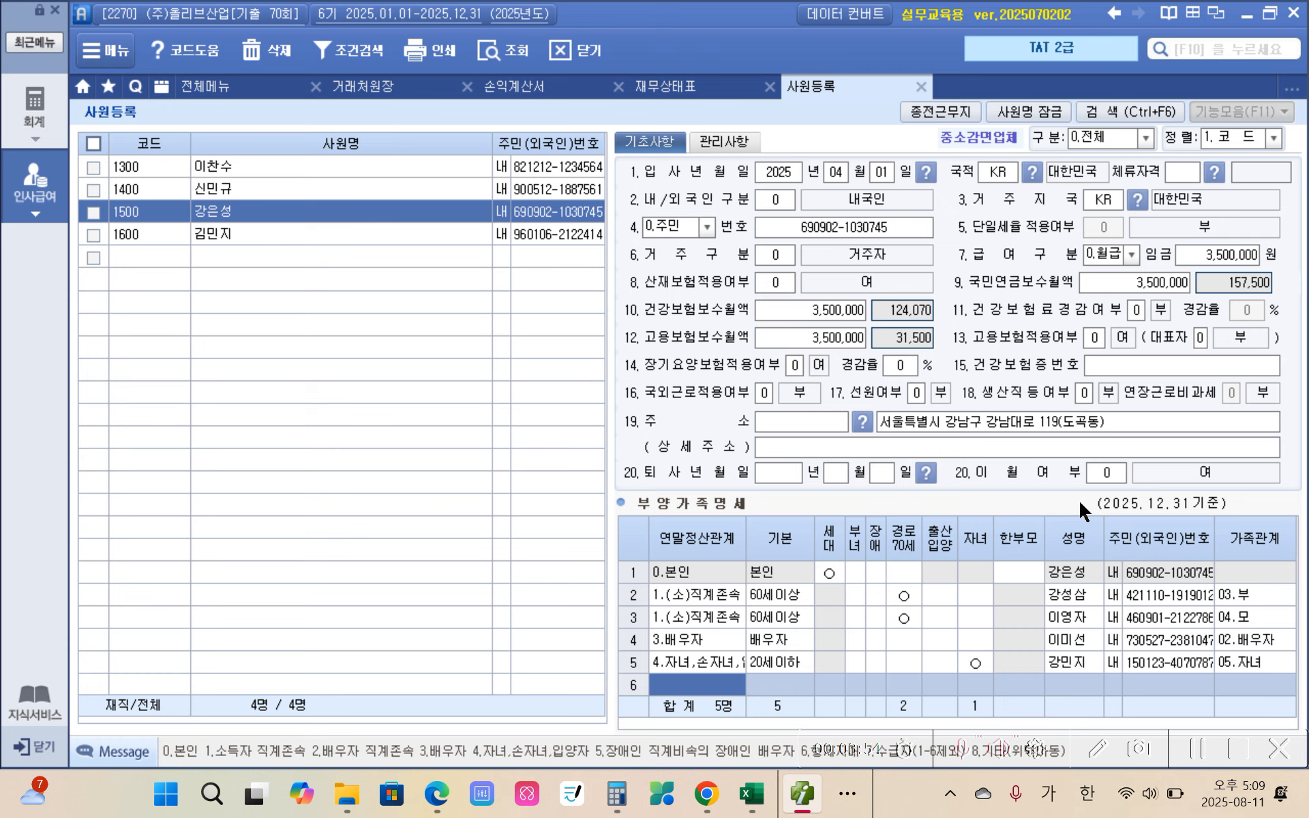
Step: Add a sixth dependent row with relation code 4 (자녀,손자녀,입양자), keep 20세이하, and enter the second child's name
text(4)
key(Return)
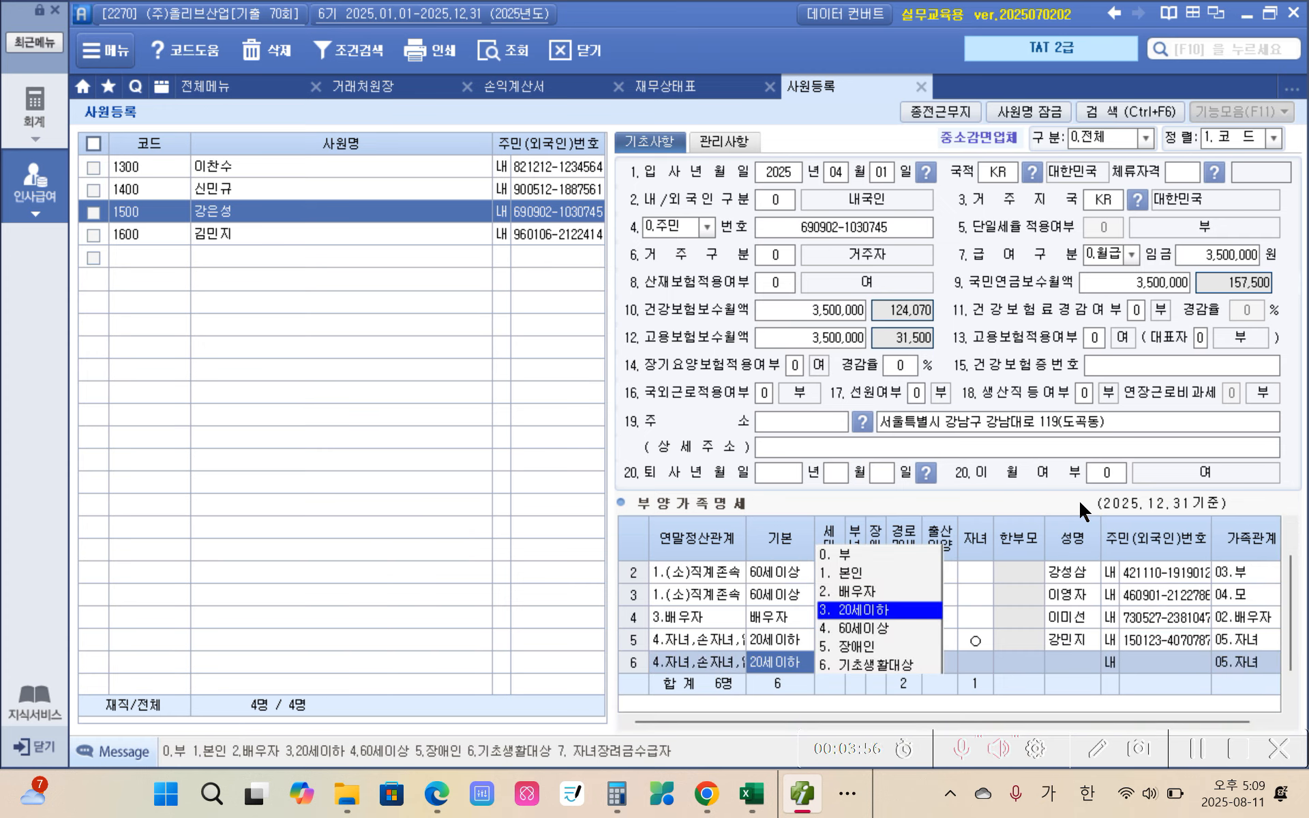
key(Return)
key(Return)
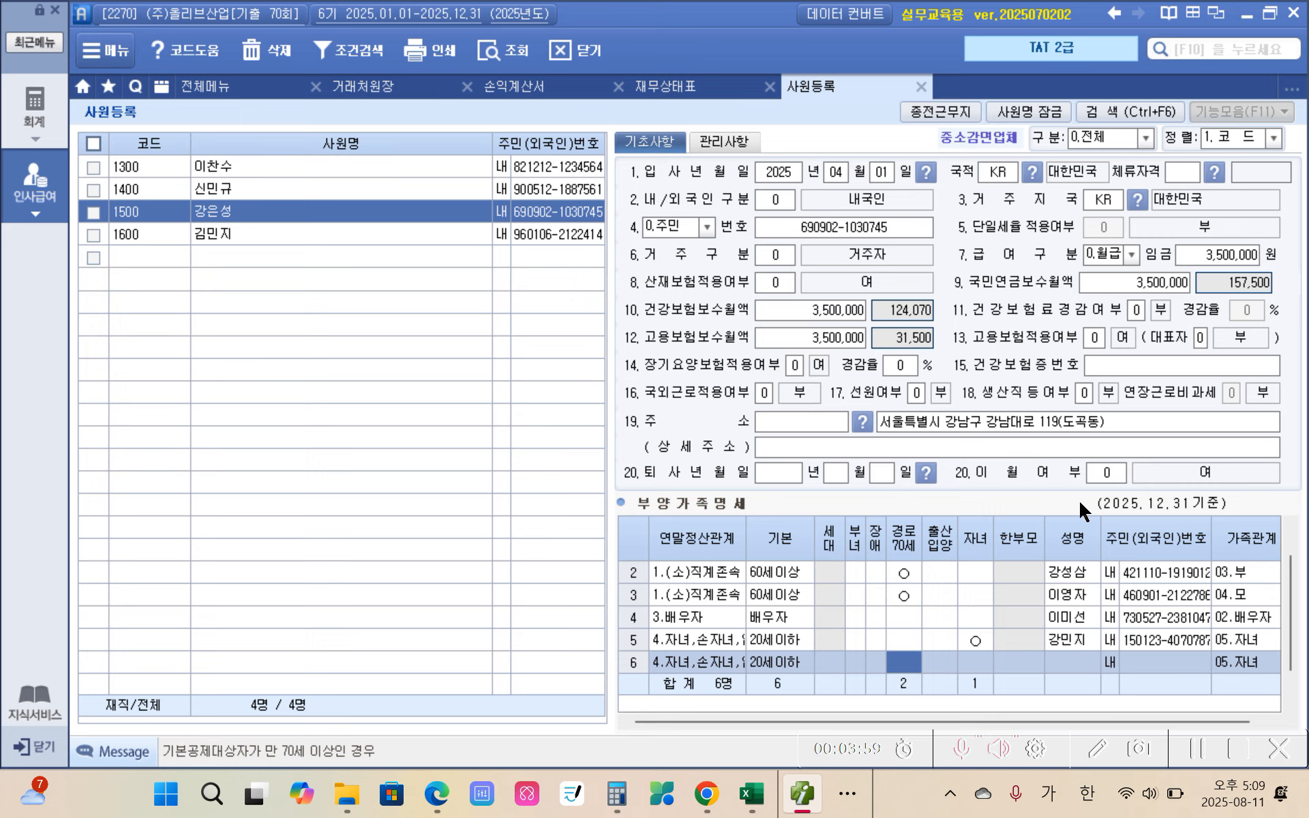
key(Return)
key(Return)
key(Return)
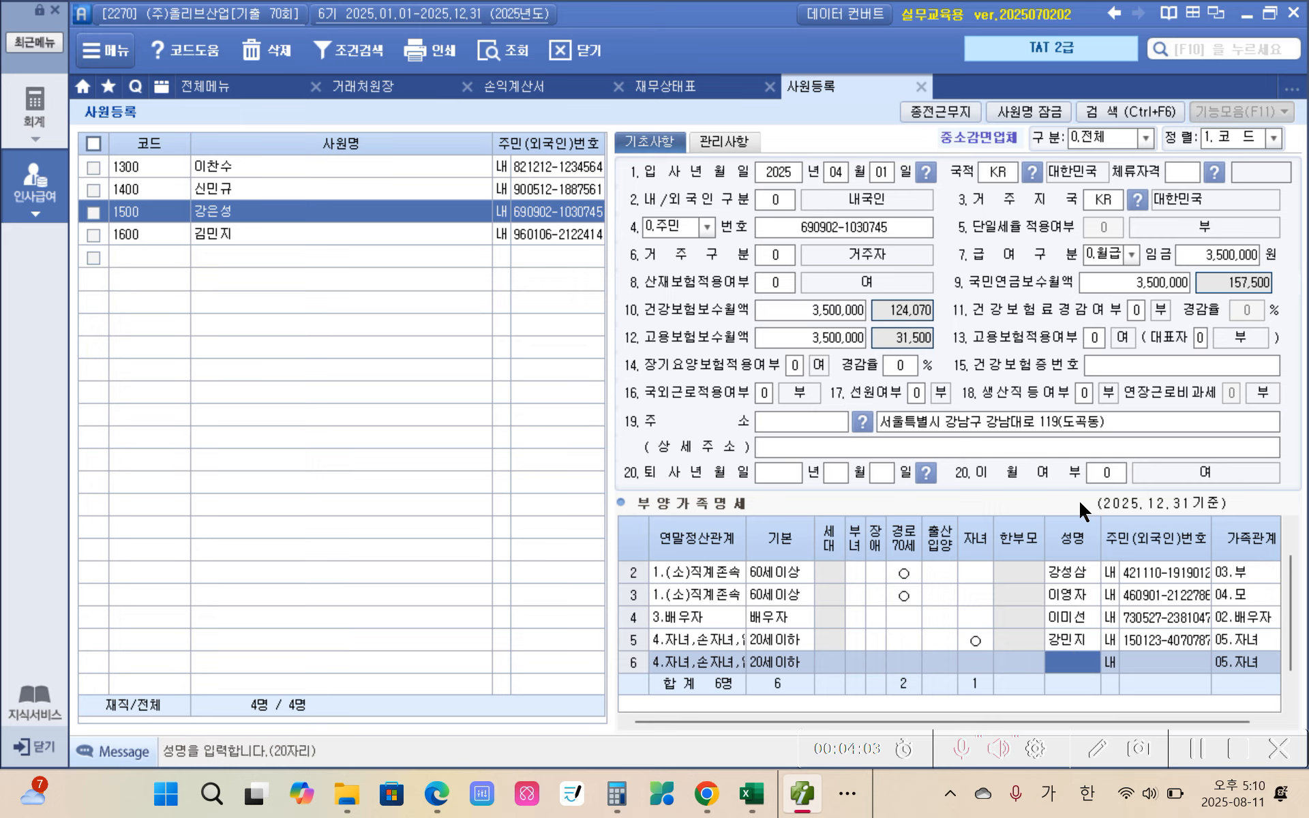
text(강)
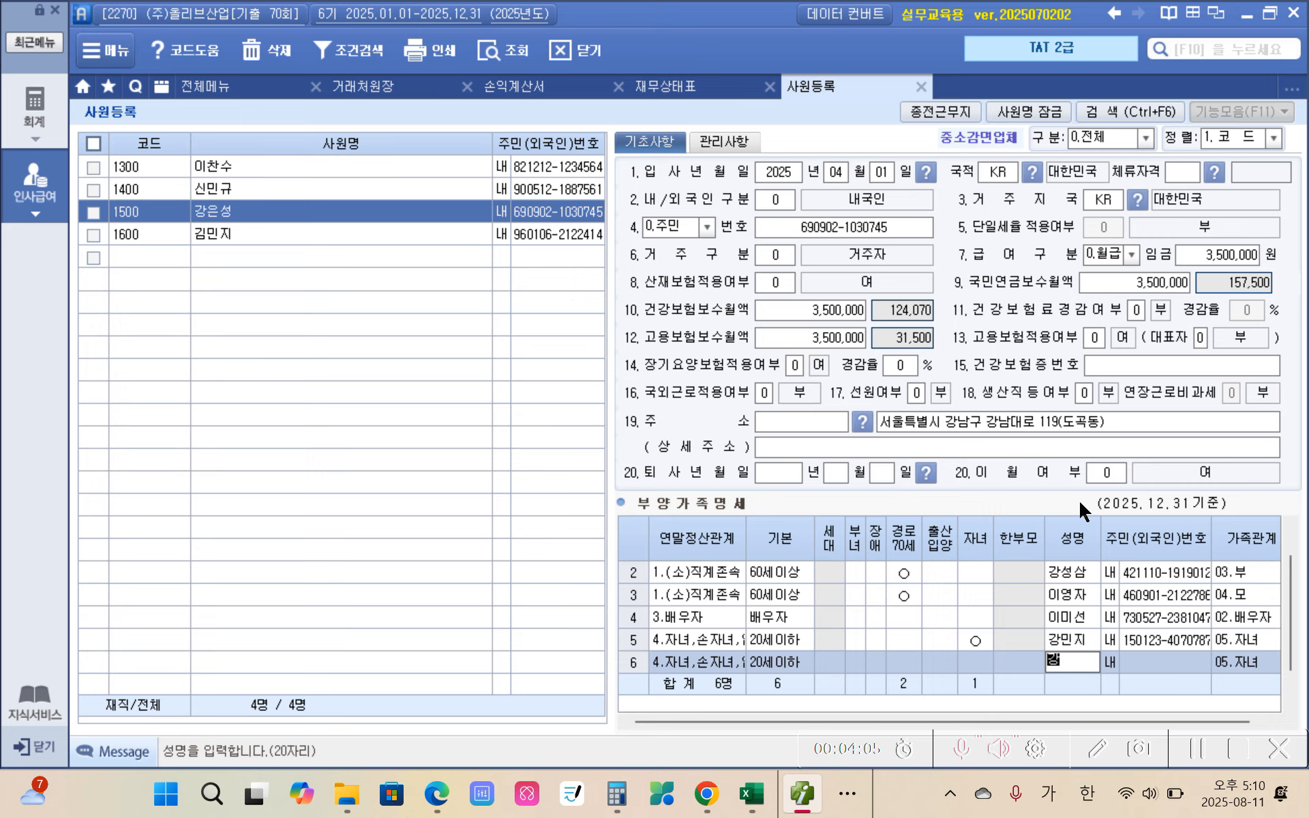
text(민서)
key(Return)
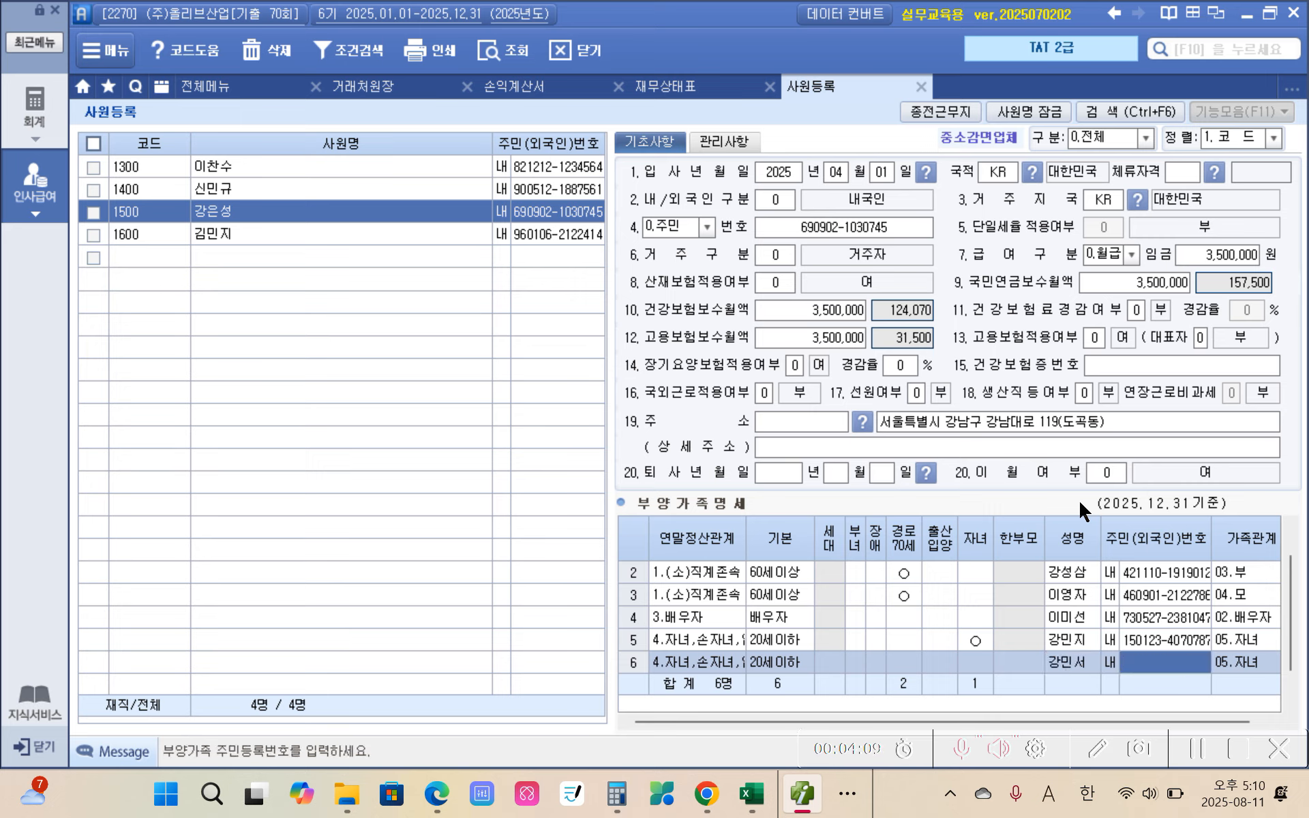
Step: Enter the second child's resident registration number to complete the sixth dependent row
text(1803)
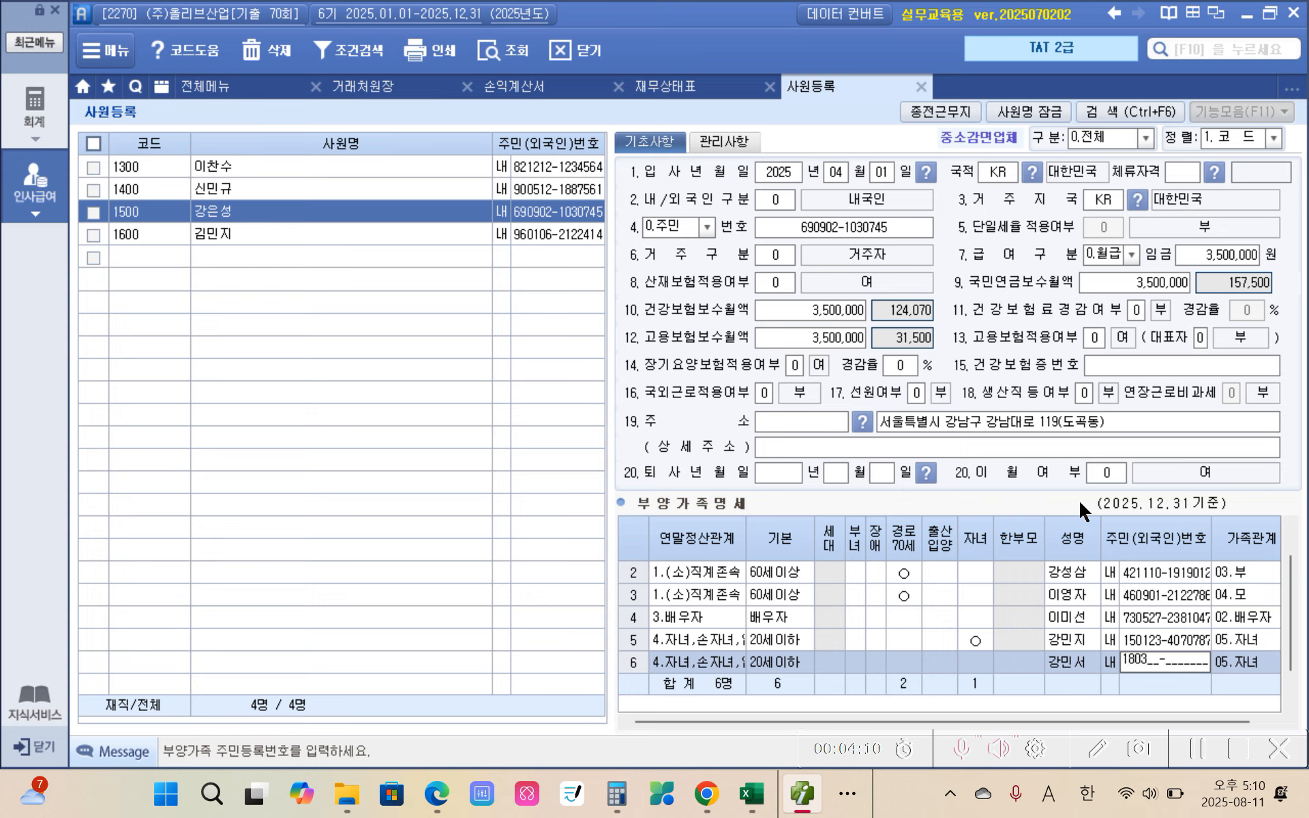
text(10-4231457)
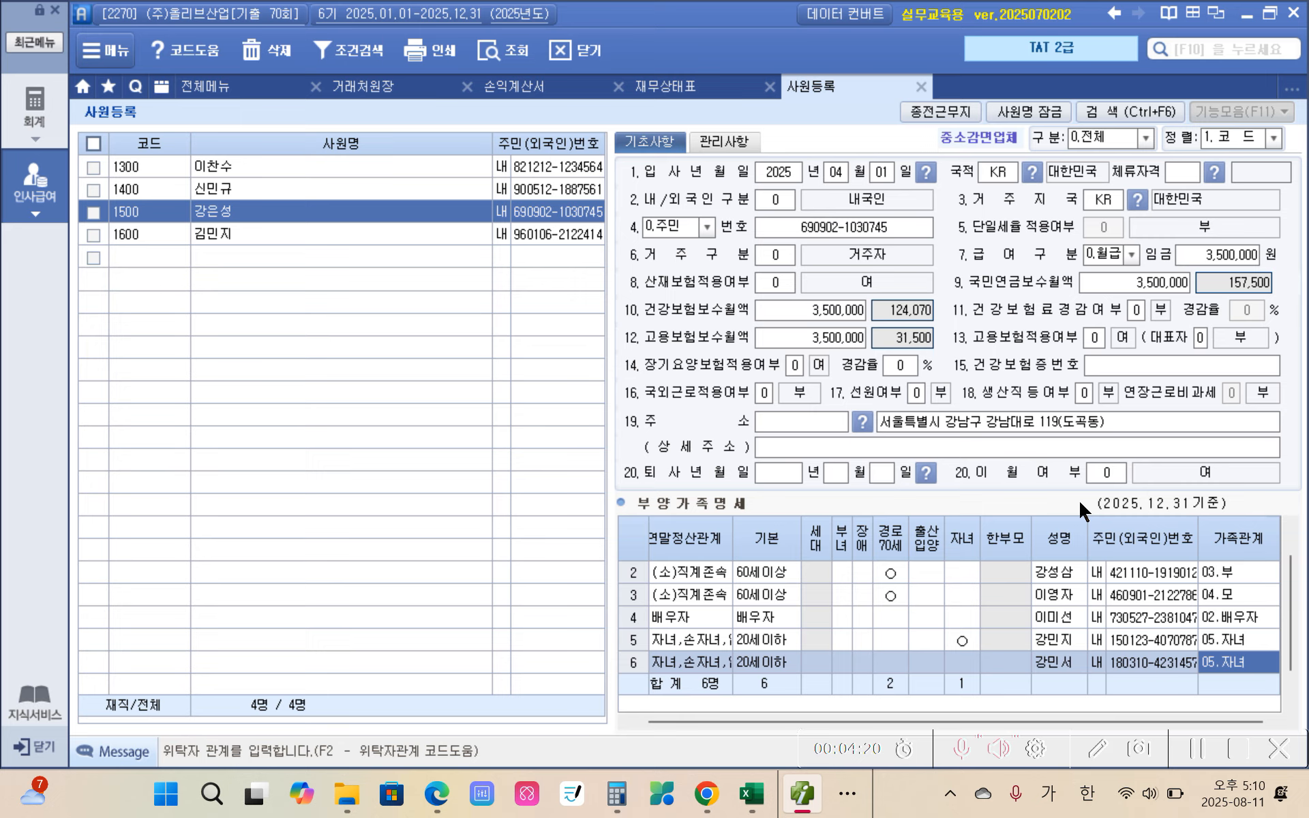
drag(828, 722, 813, 723)
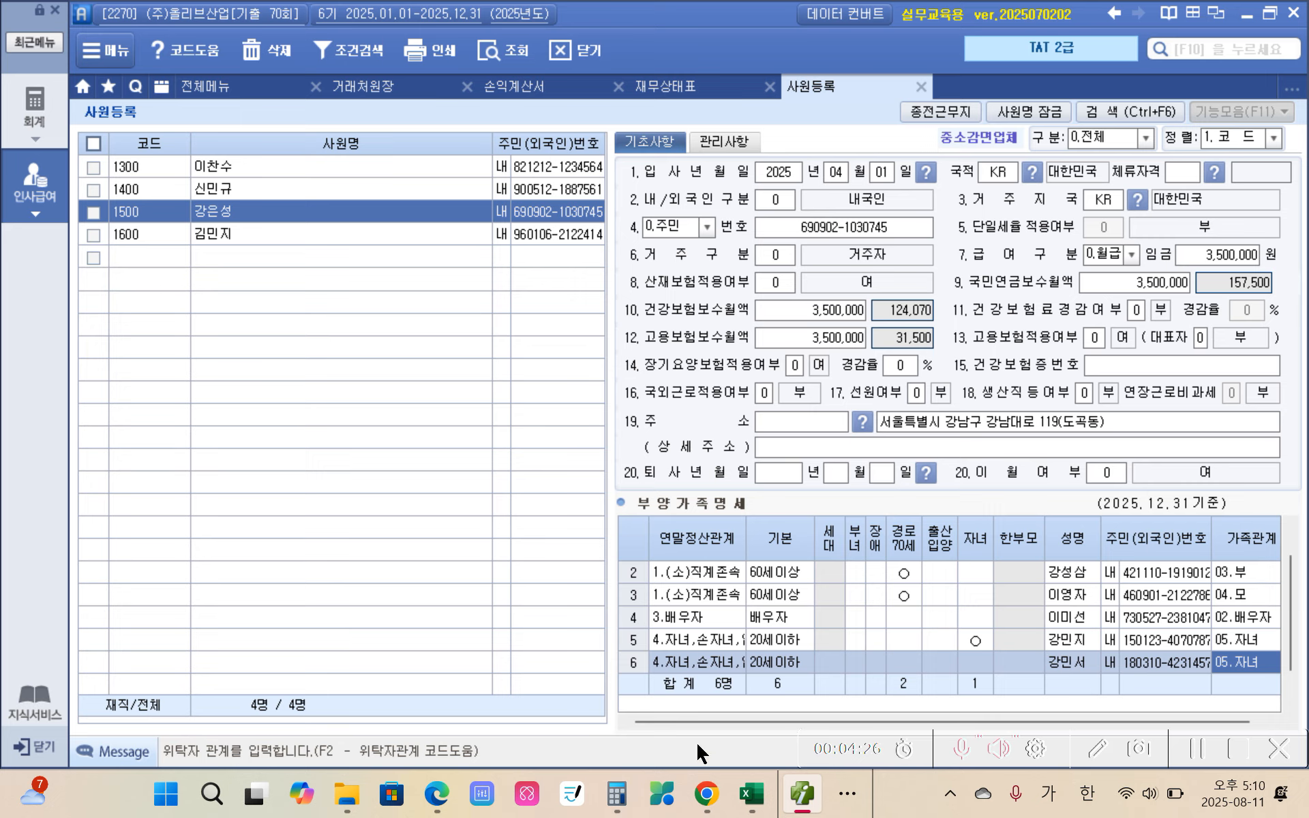
Step: Compare the 자료설명 conditions in the exam PDF in Edge with the householder, father and mother rows of 부양가족명세 in 더존 iPlus
click(437, 793)
scroll(553, 504, down, 8)
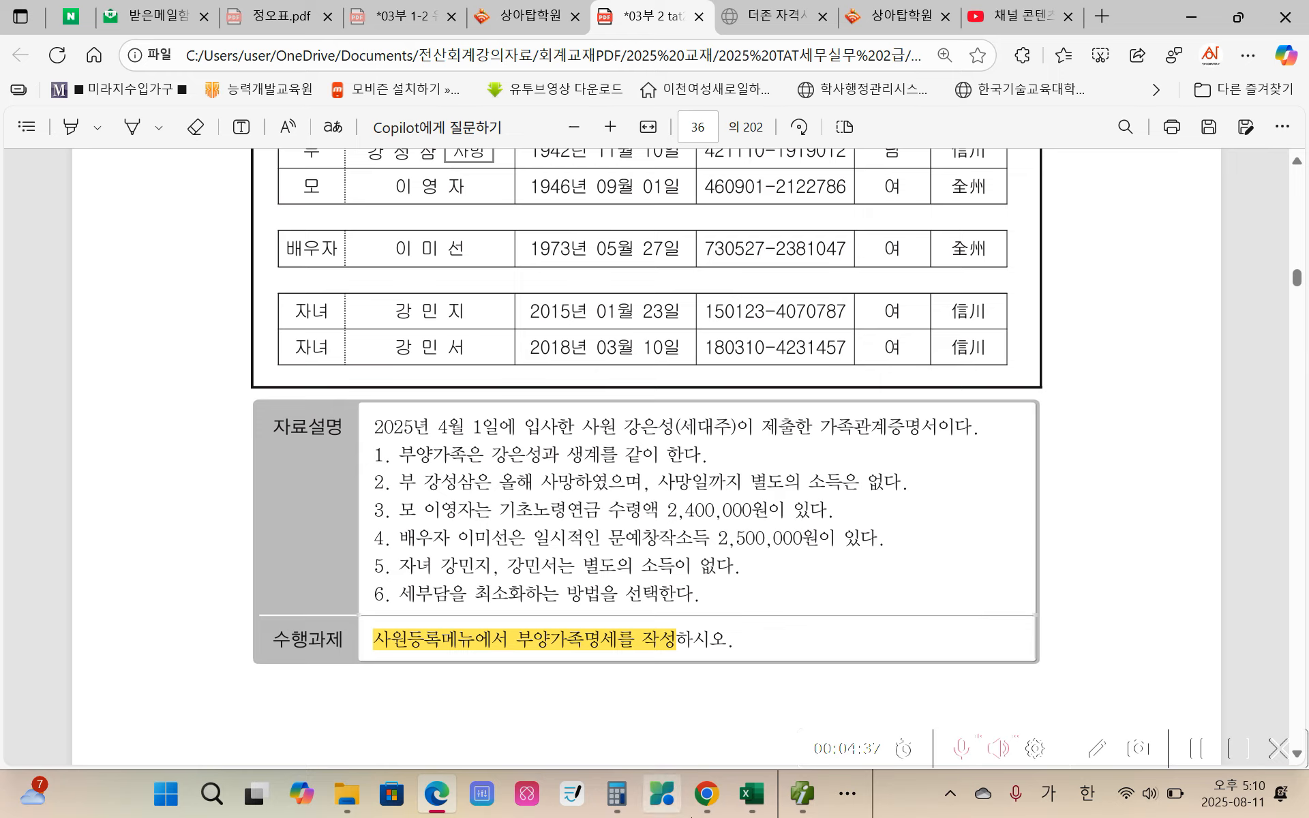
click(802, 793)
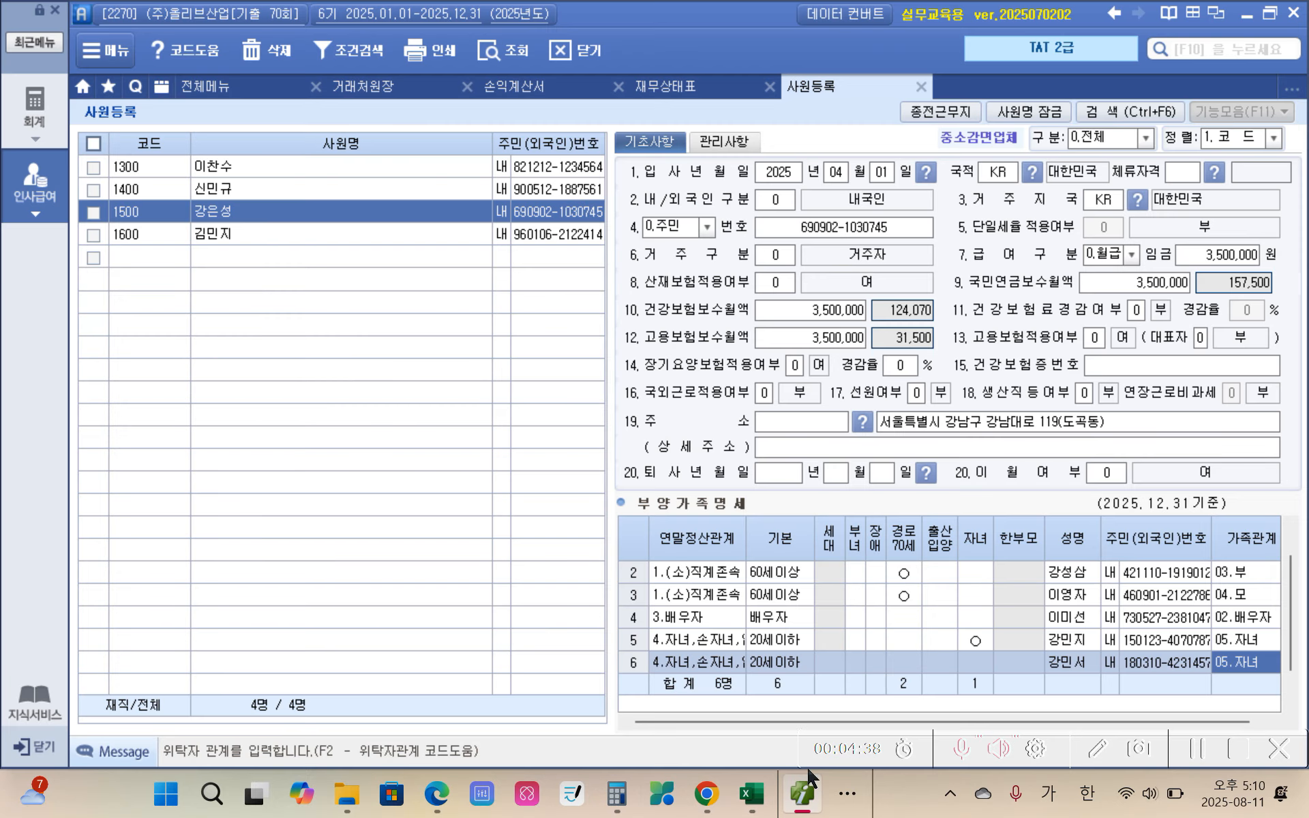
scroll(828, 575, up, 1)
click(840, 577)
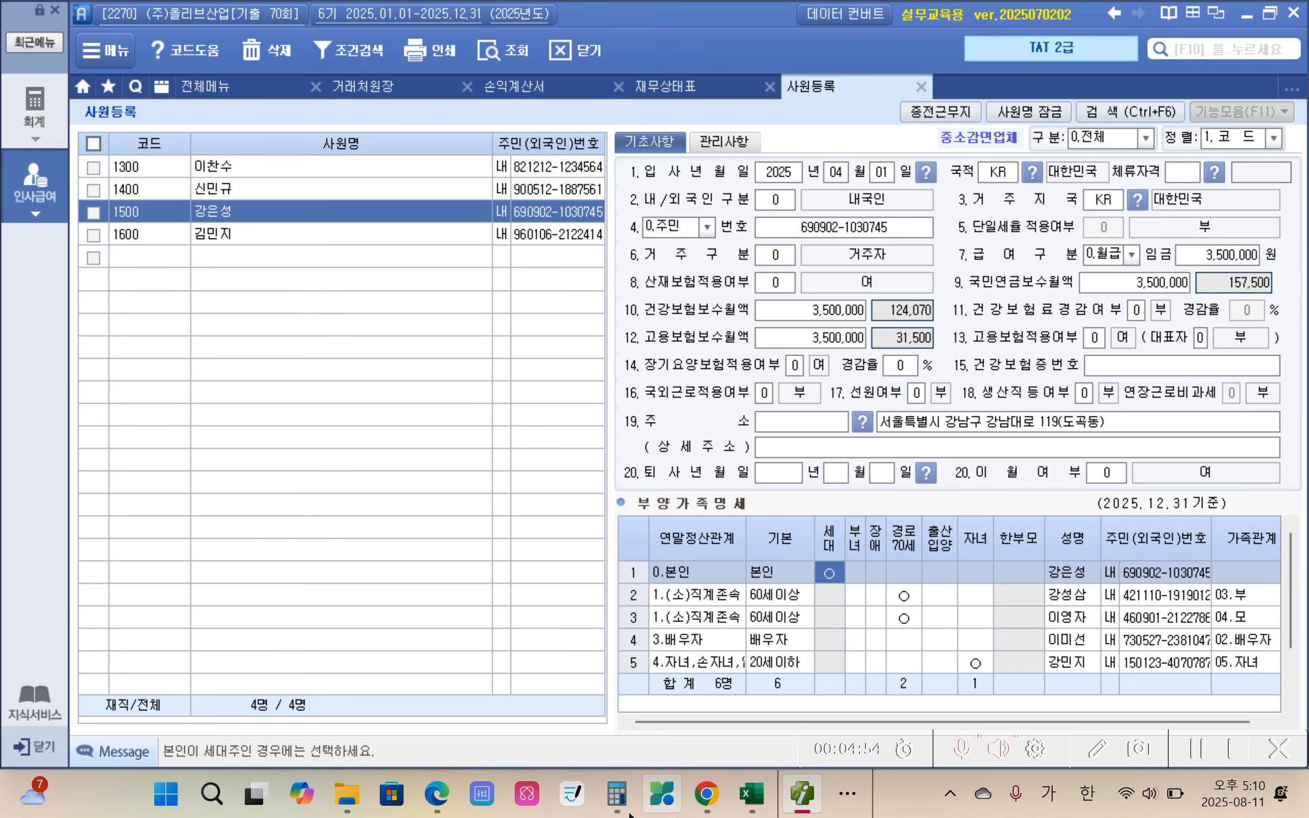
click(444, 805)
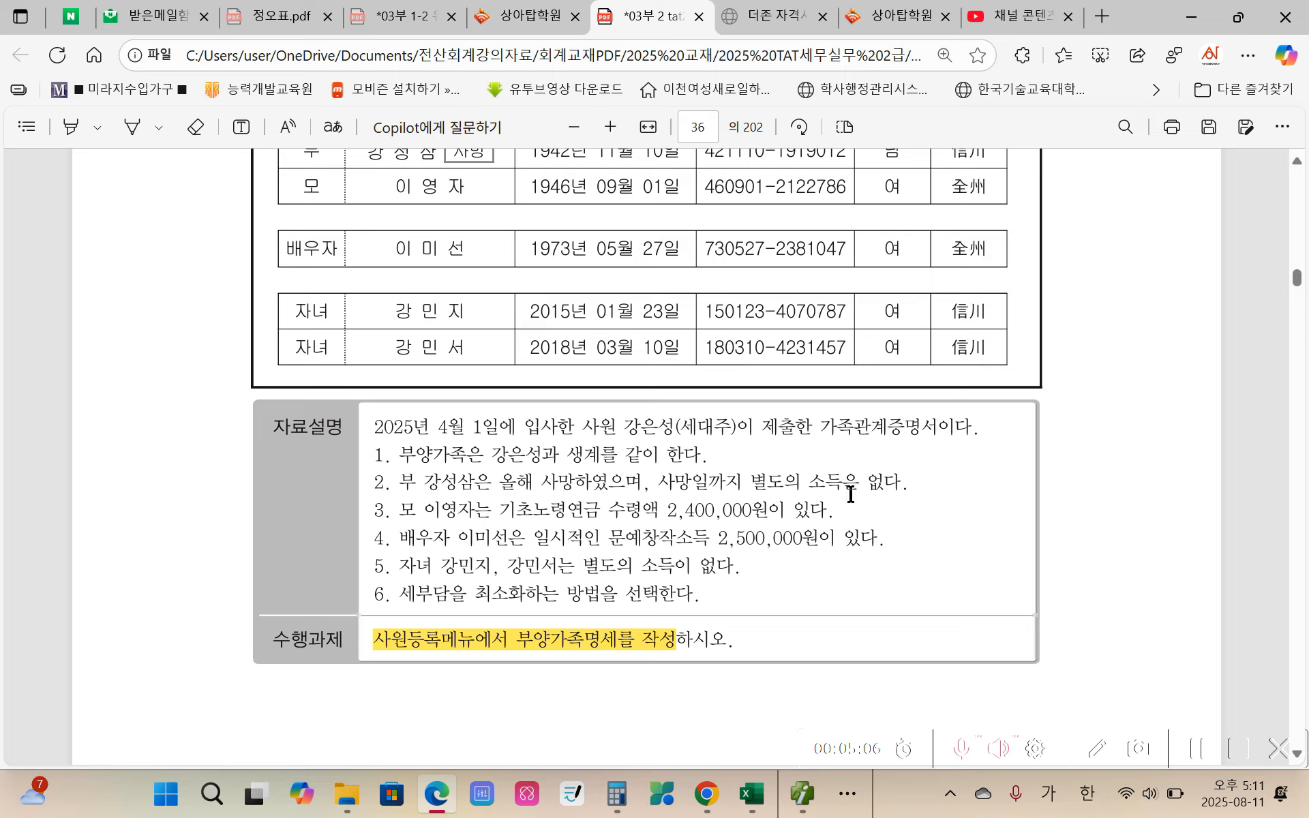
click(805, 795)
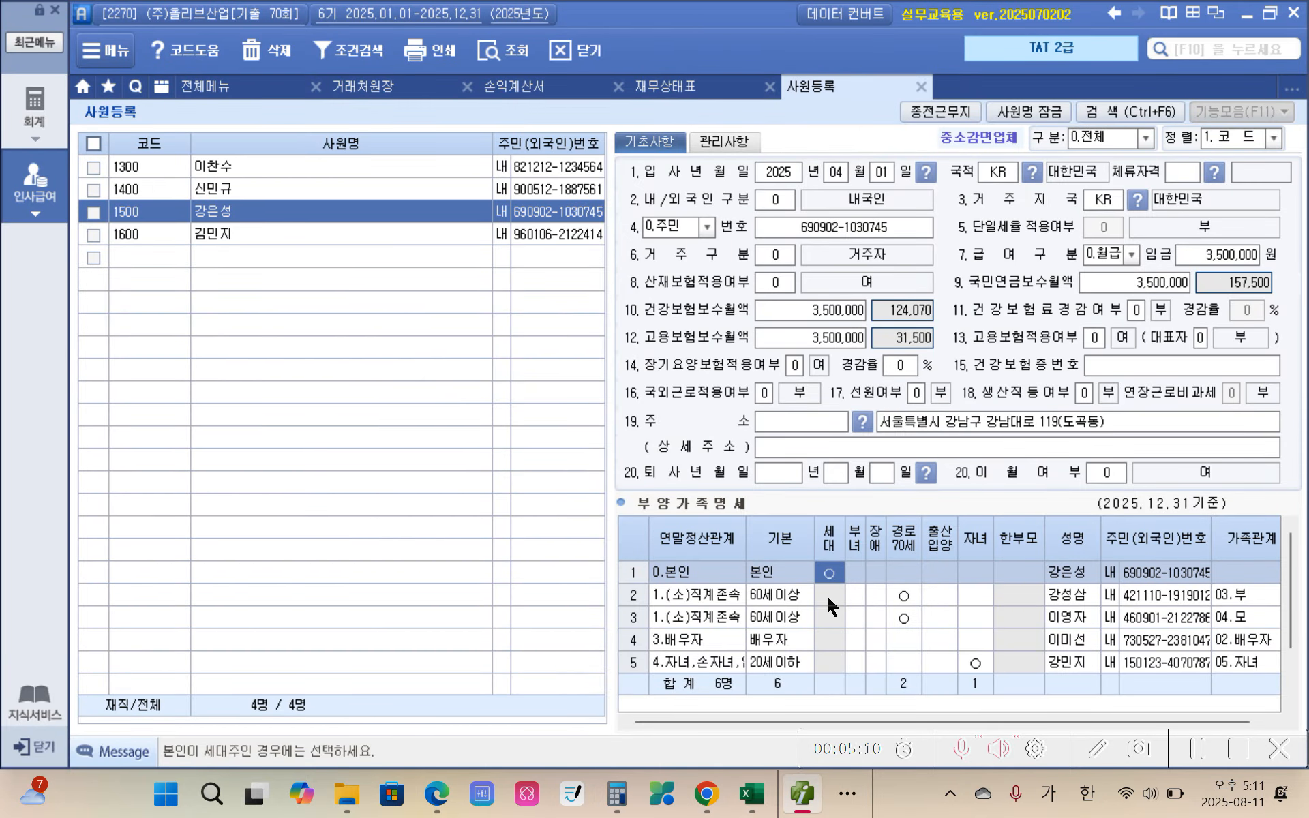
click(1009, 594)
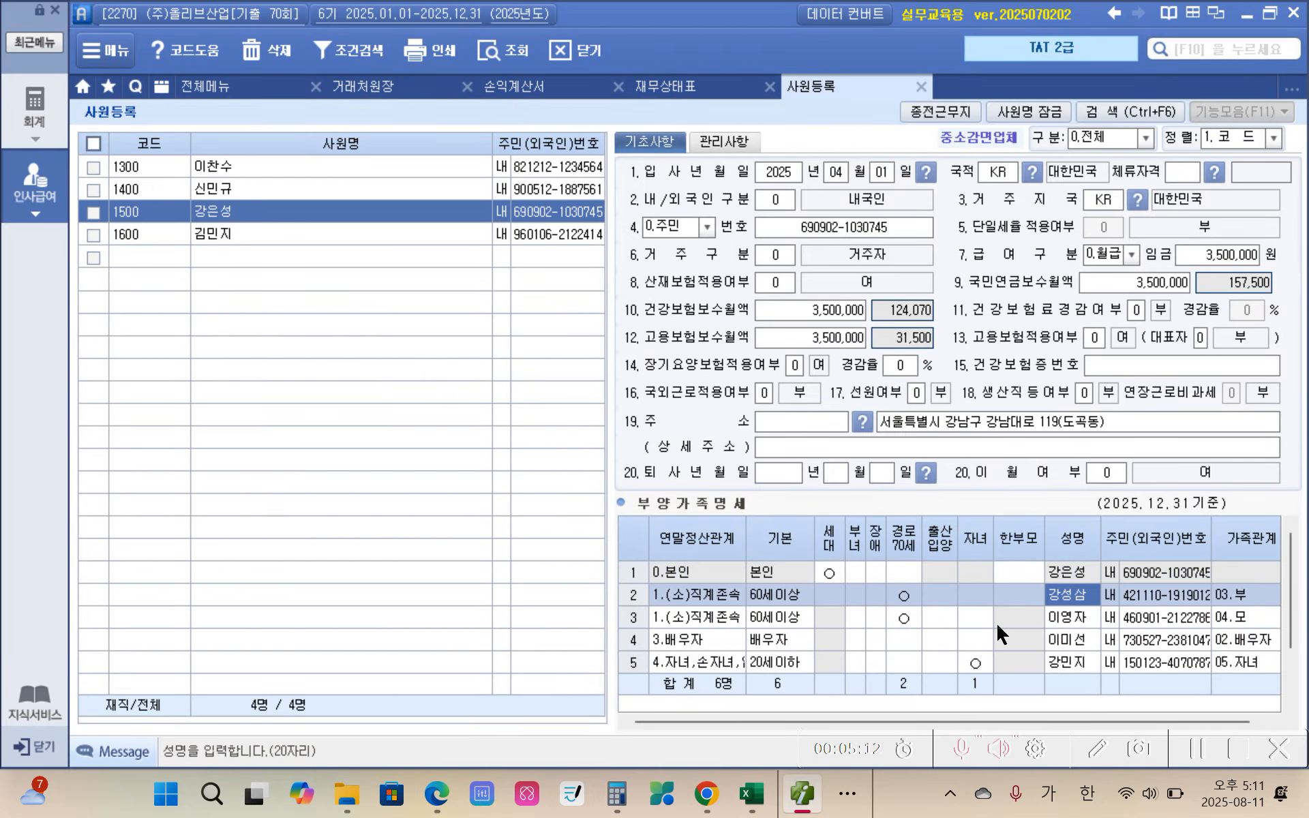
click(1004, 617)
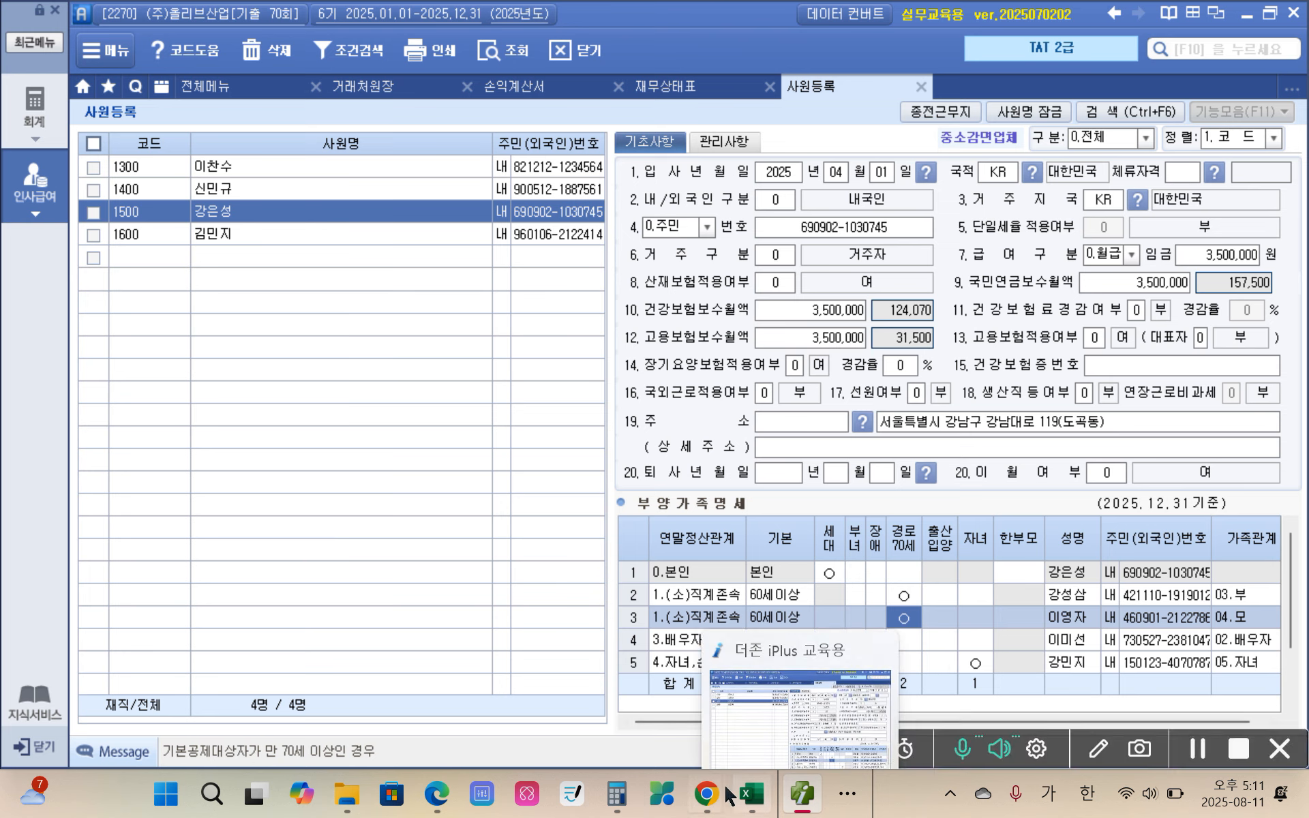
Step: Switch to the exam PDF in Edge and highlight the spouse's income text "일시적인 문예창작소득 2,500,000원" in yellow (노랑)
mouse_move(431, 806)
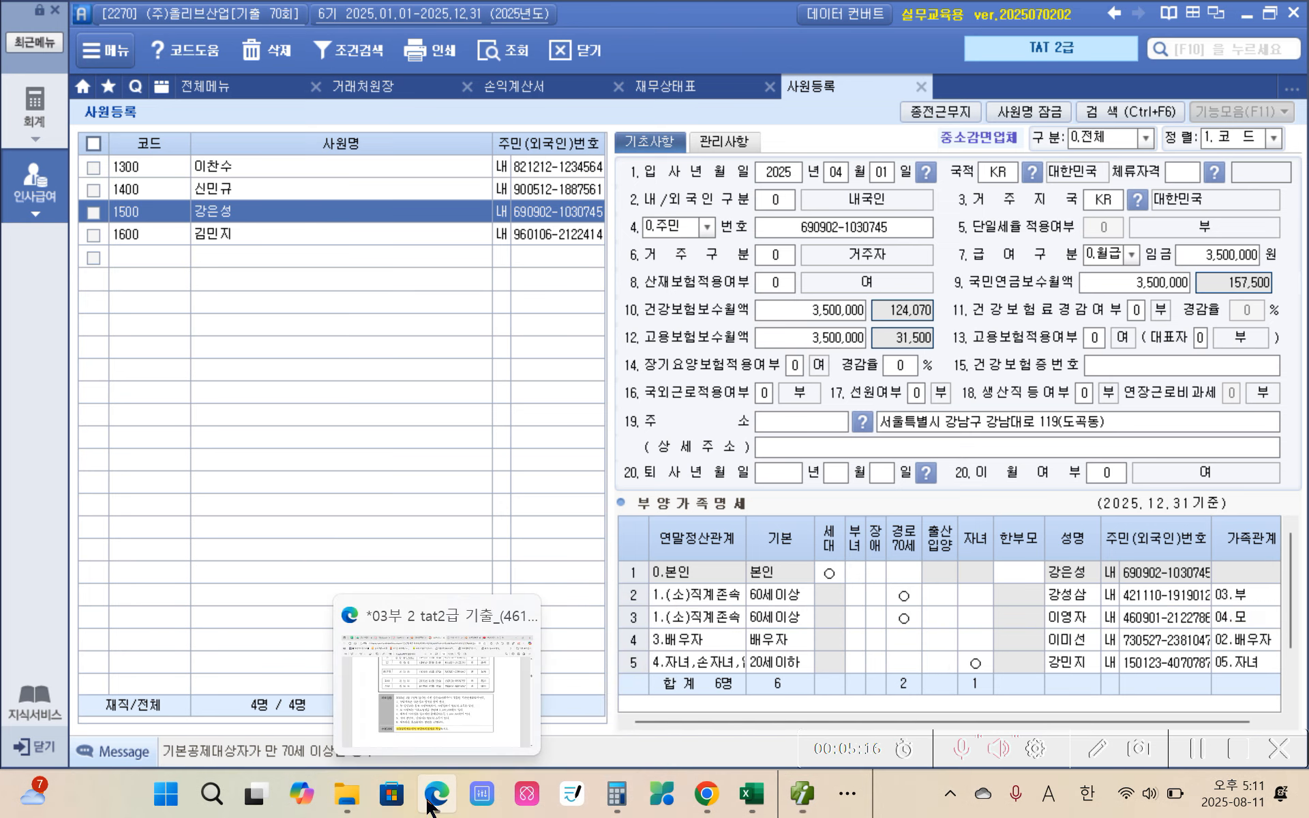
click(437, 802)
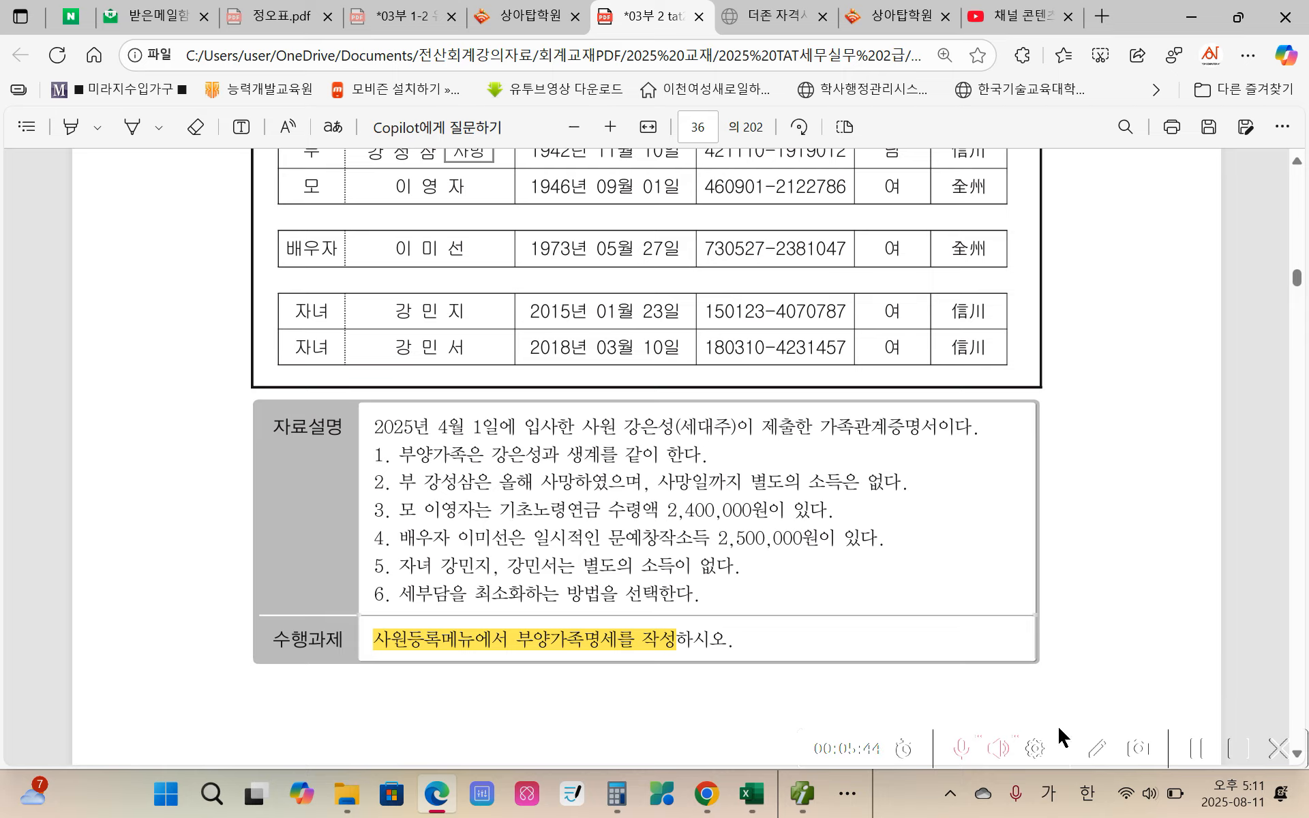
mouse_move(803, 791)
drag(526, 542, 817, 538)
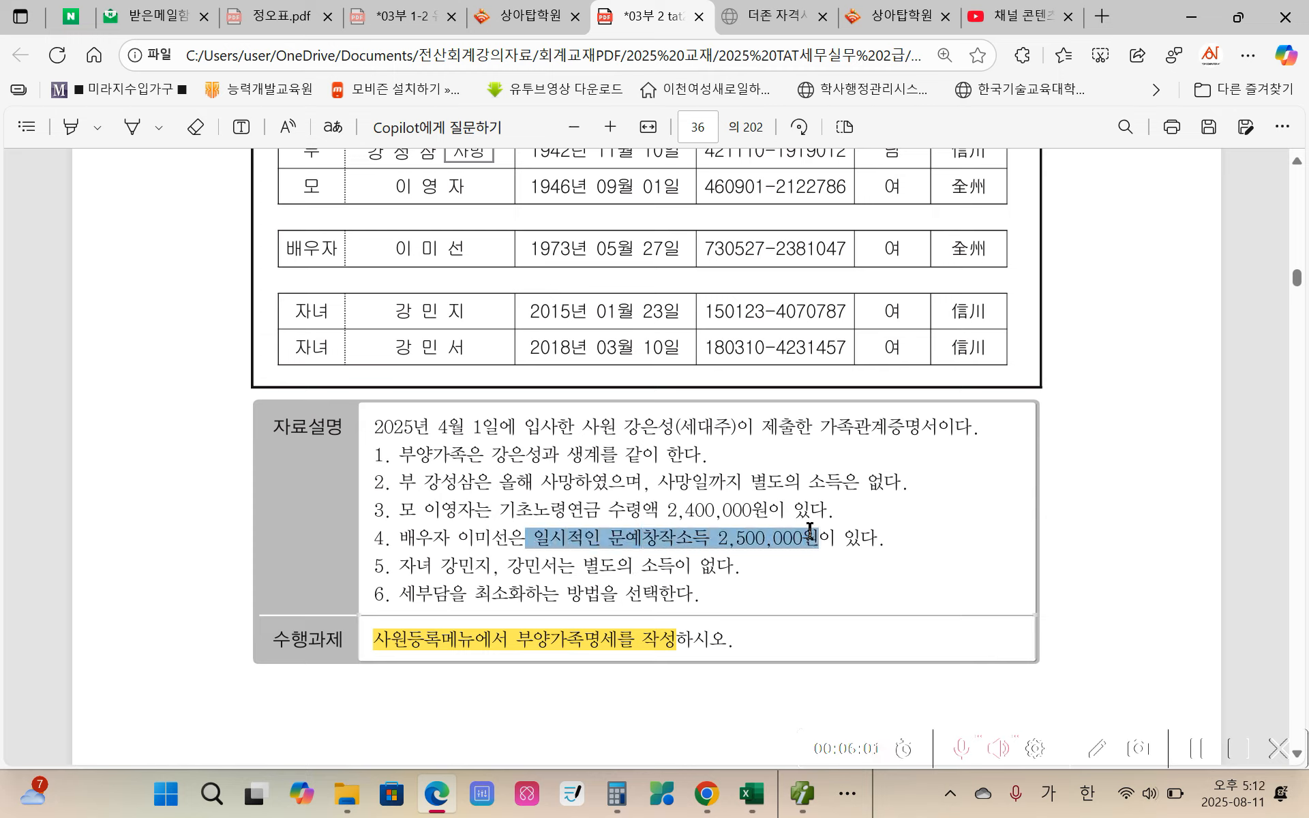
mouse_move(852, 423)
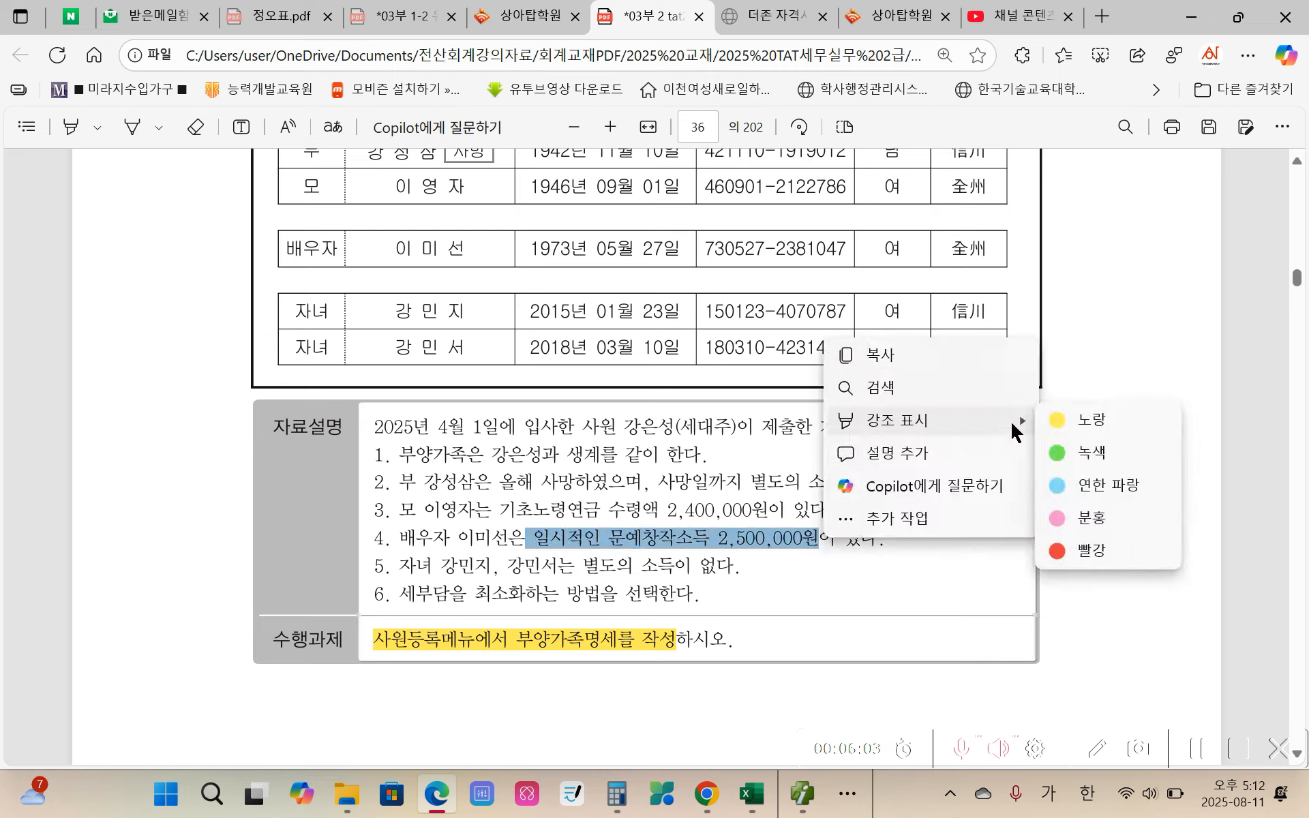
click(1135, 429)
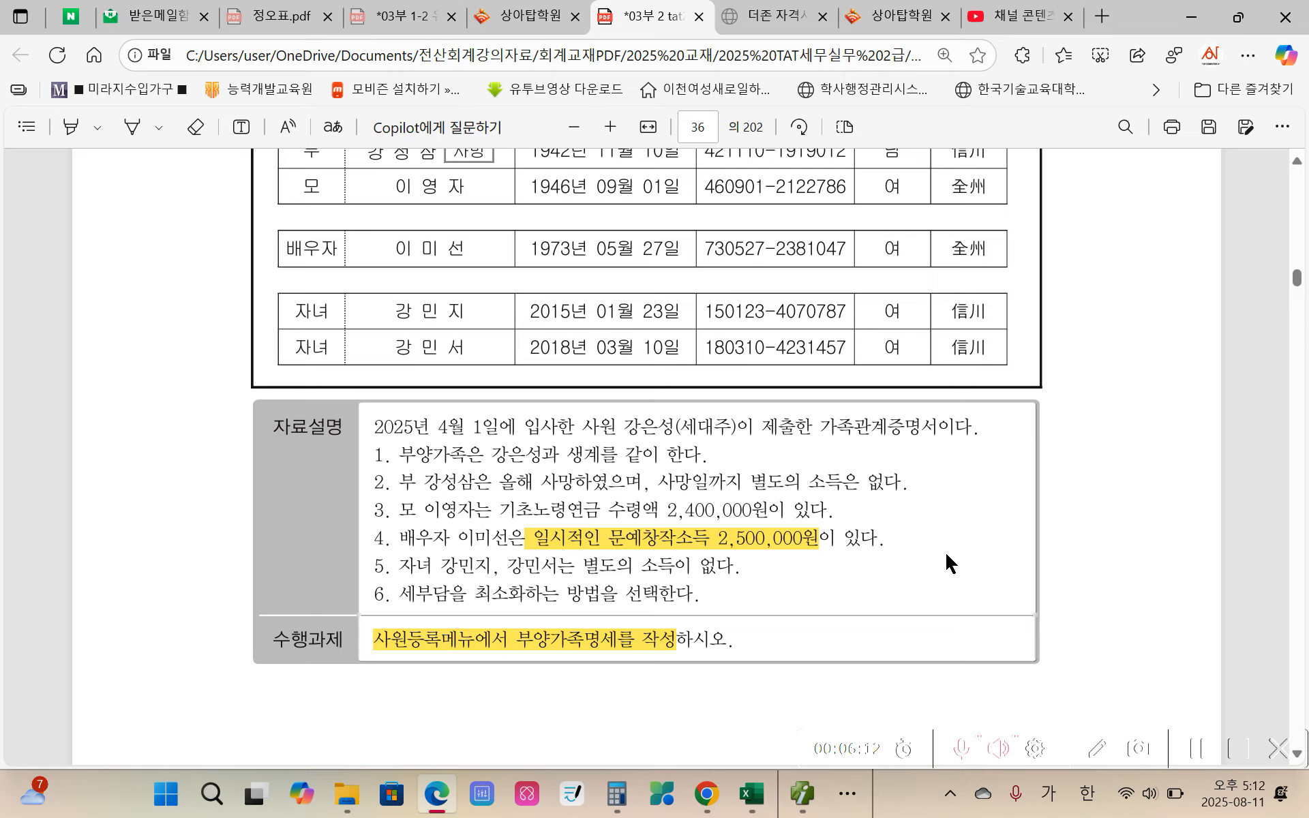
Step: Circle the spouse's 2,500,000원 income amount with an on-screen pen and add handwritten marks beside it
key(ctrl+2)
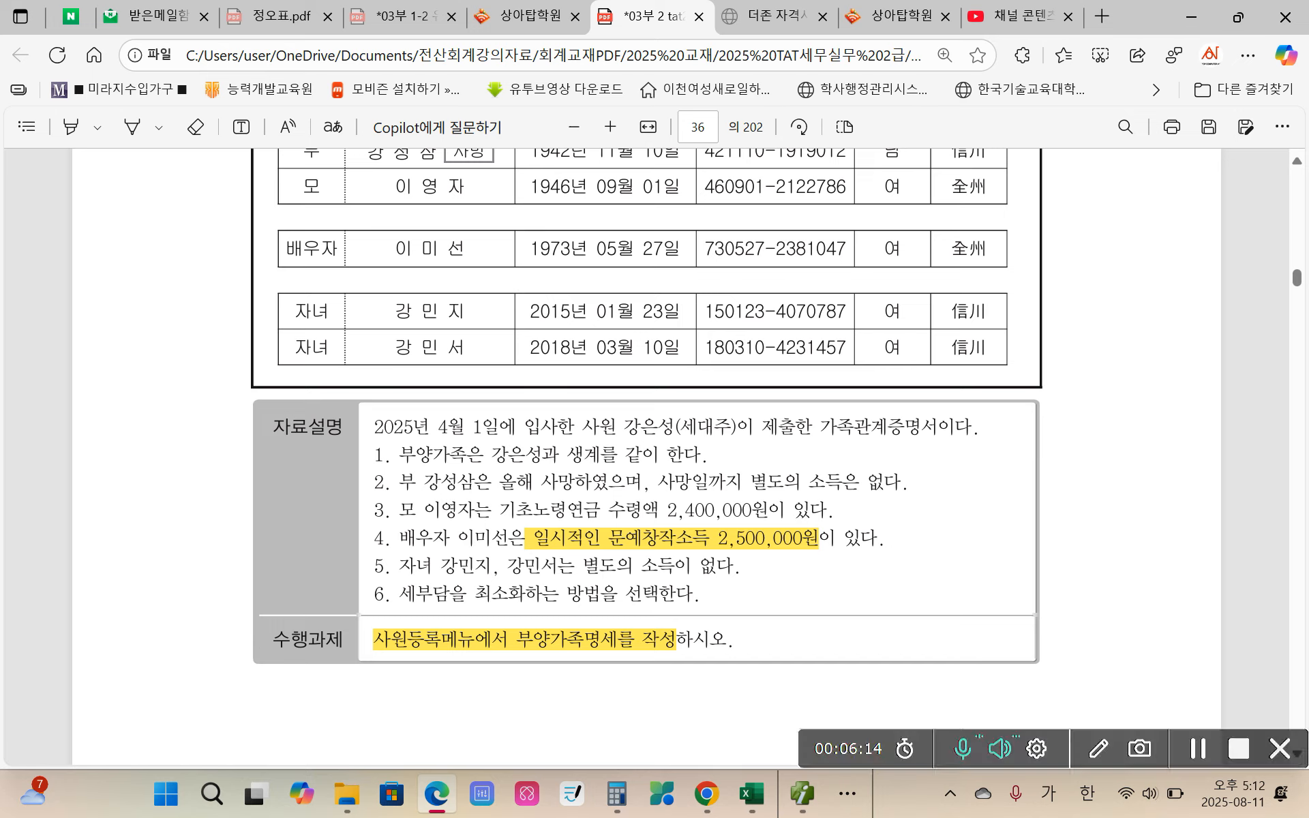
mouse_move(788, 556)
mouse_down()
mouse_move(771, 555)
mouse_move(777, 516)
mouse_move(799, 564)
mouse_up()
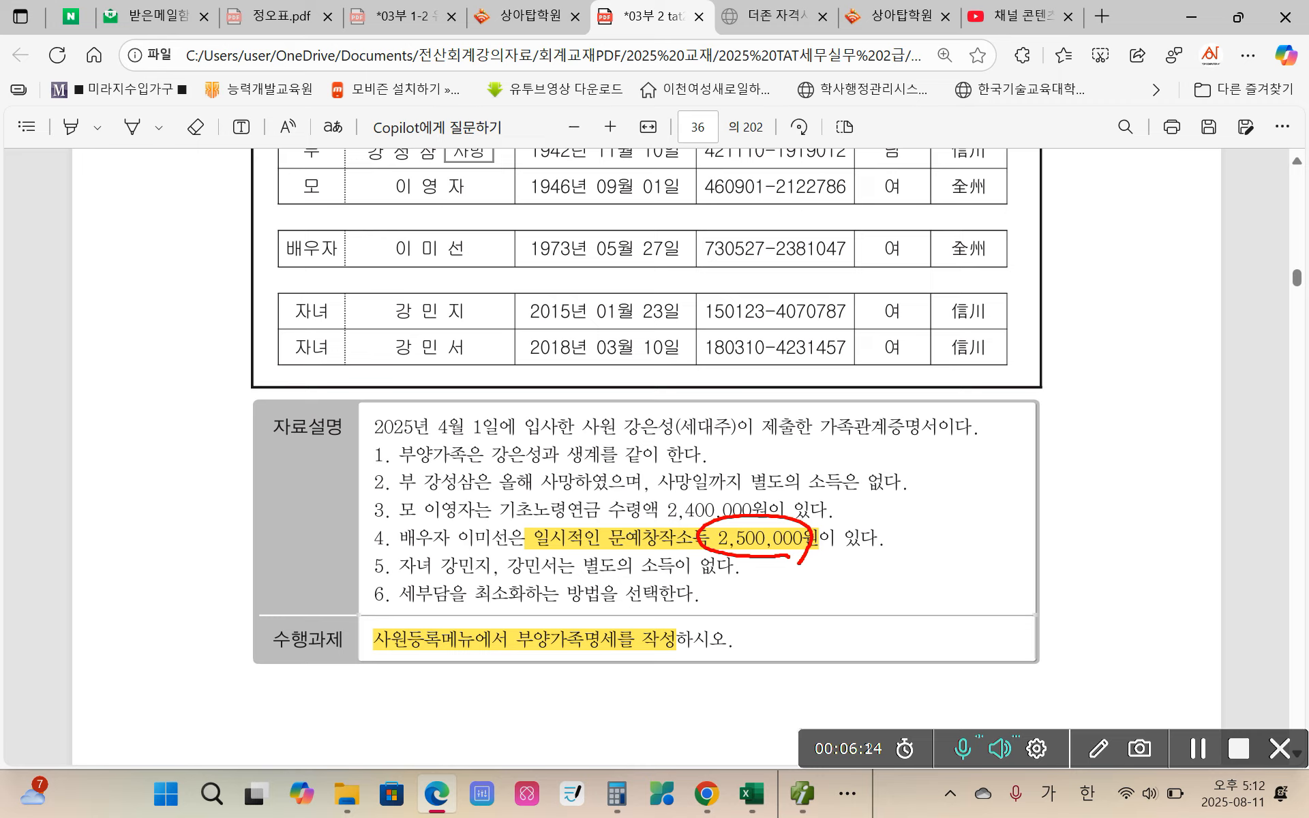
mouse_move(879, 515)
mouse_down()
mouse_move(859, 551)
mouse_move(887, 550)
mouse_up()
mouse_move(943, 502)
mouse_down()
mouse_move(967, 545)
mouse_move(935, 556)
mouse_move(1033, 509)
mouse_move(1040, 550)
mouse_move(1069, 533)
mouse_up()
mouse_move(924, 598)
mouse_down()
mouse_move(967, 594)
mouse_move(985, 622)
mouse_up()
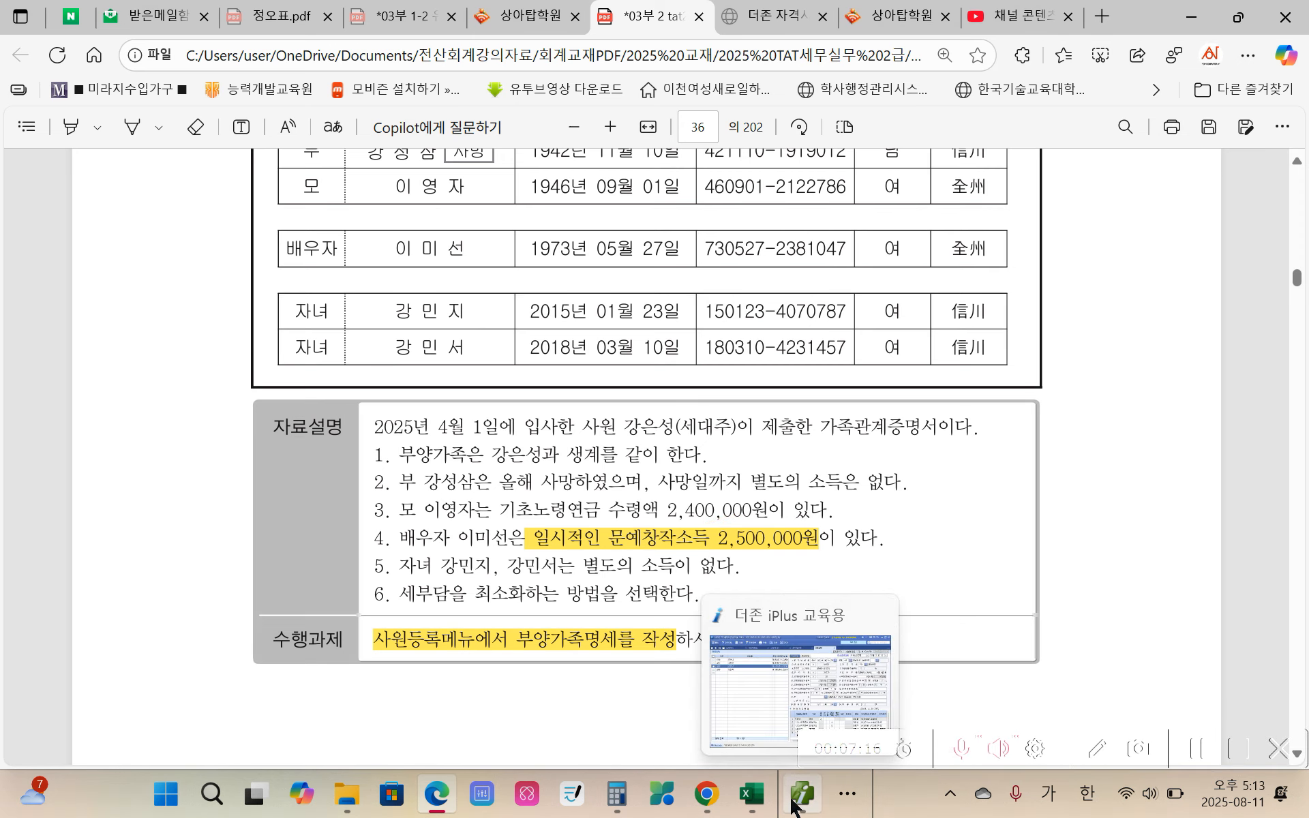
Step: Check the spouse's row of 부양가족명세 in 더존 iPlus against the remaining 자료설명 conditions in the exam PDF
click(794, 806)
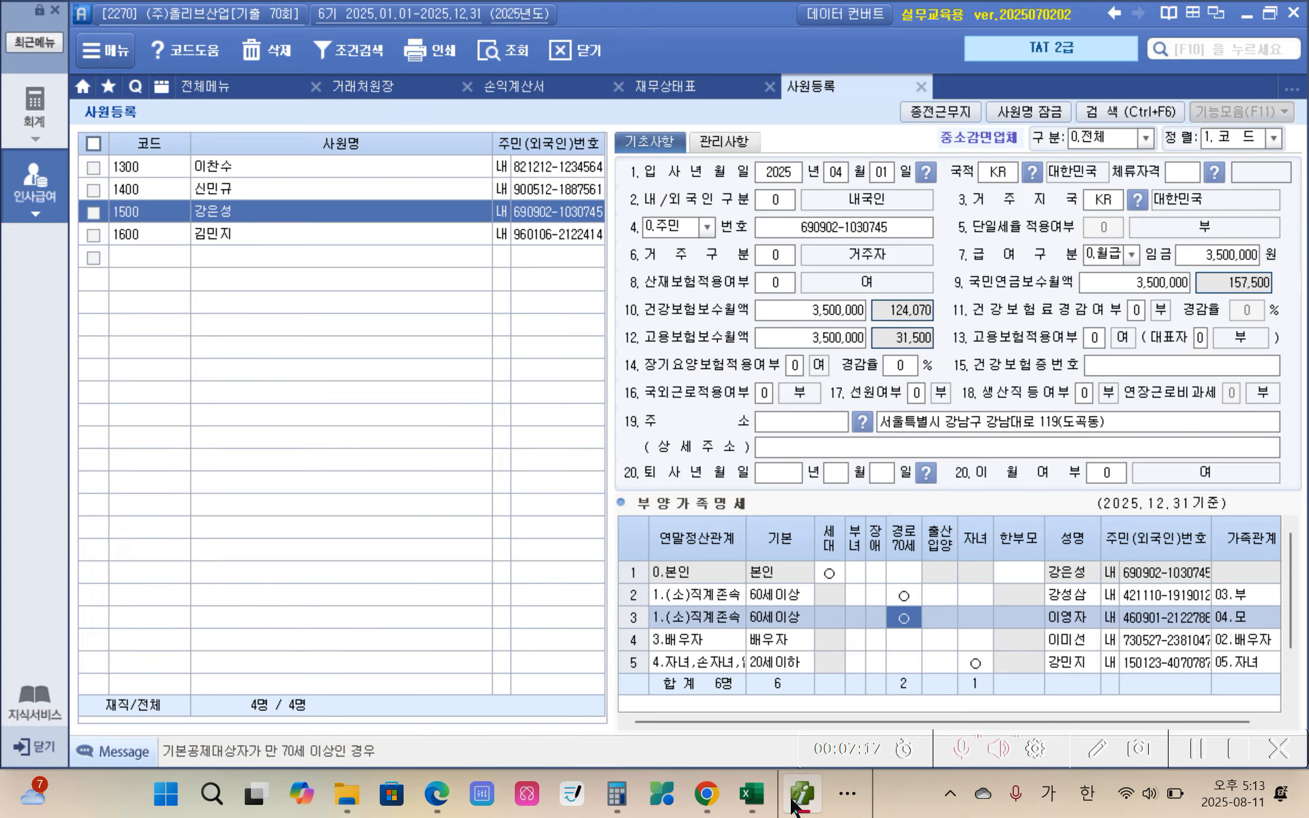
click(1062, 641)
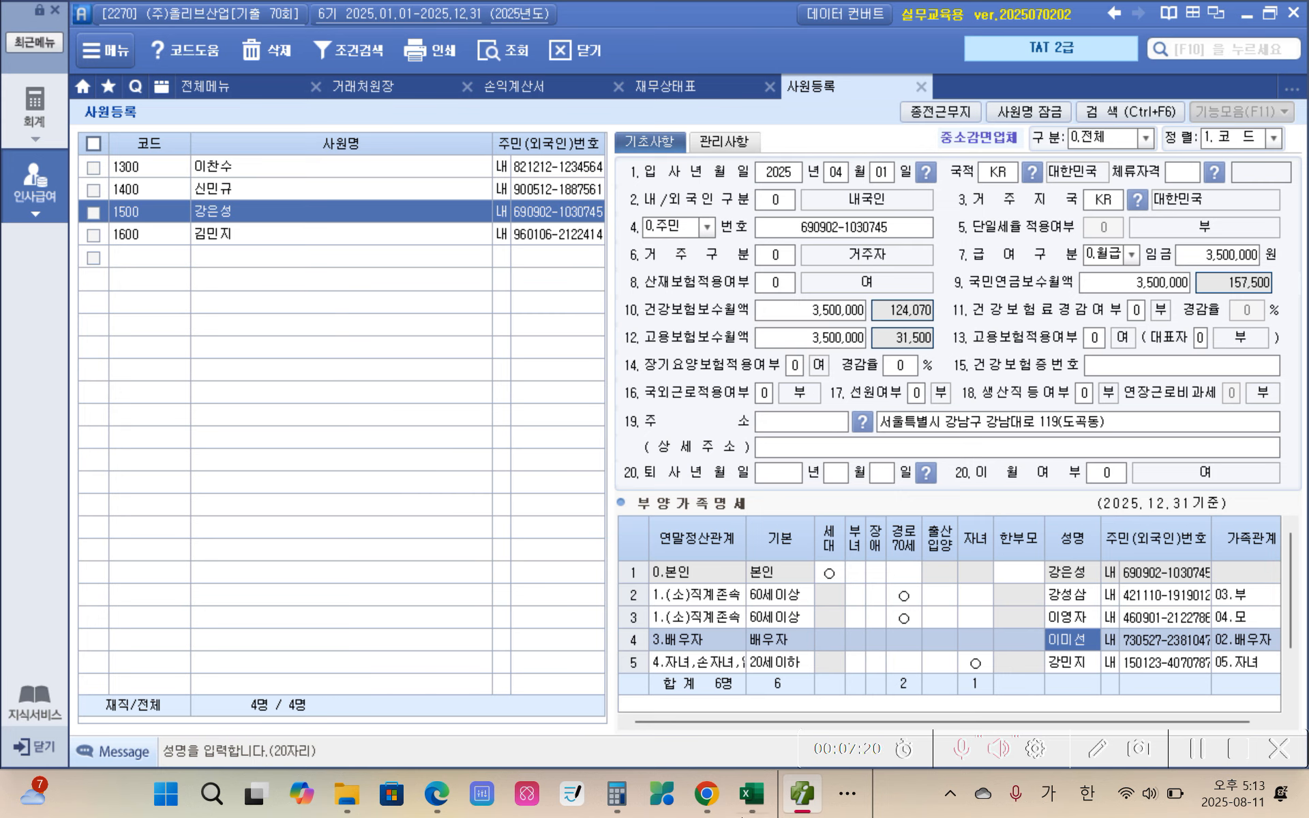
click(797, 803)
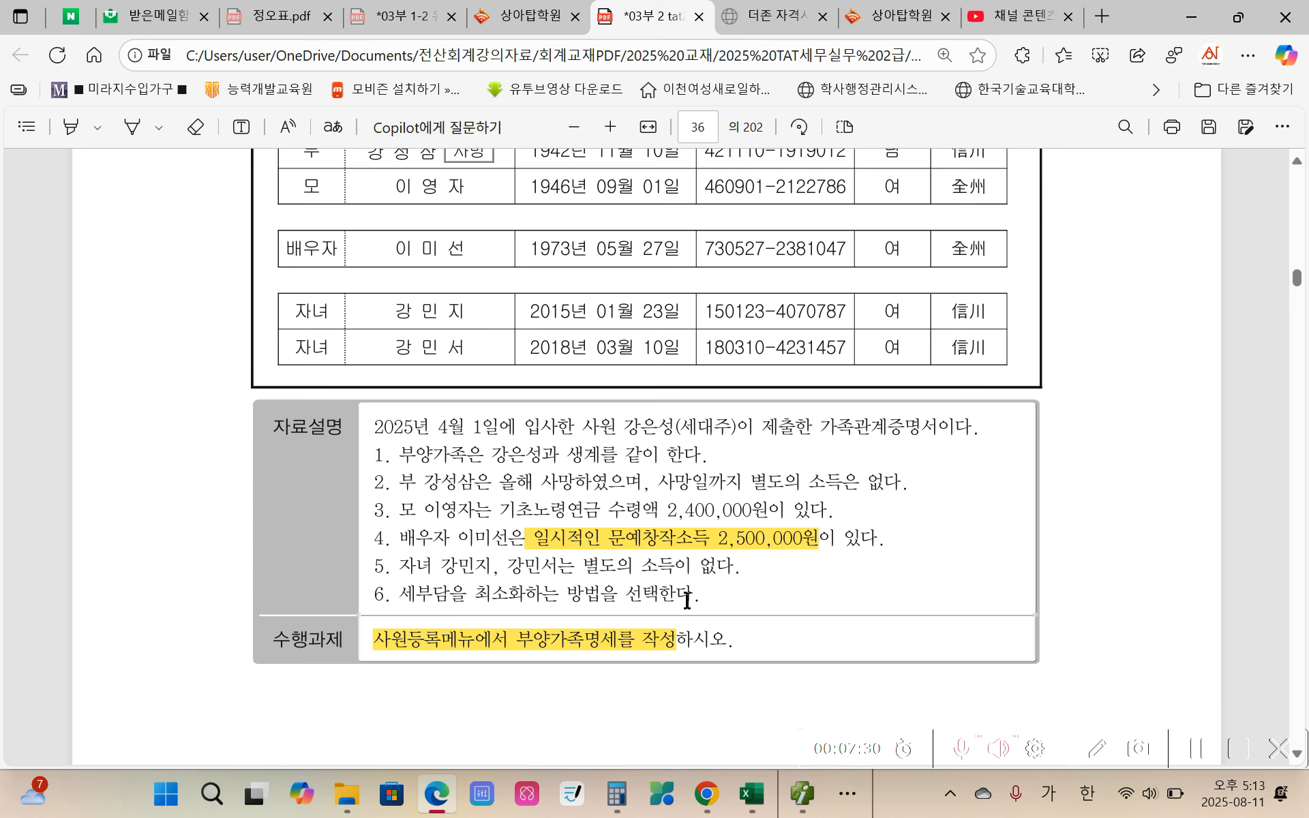
click(803, 793)
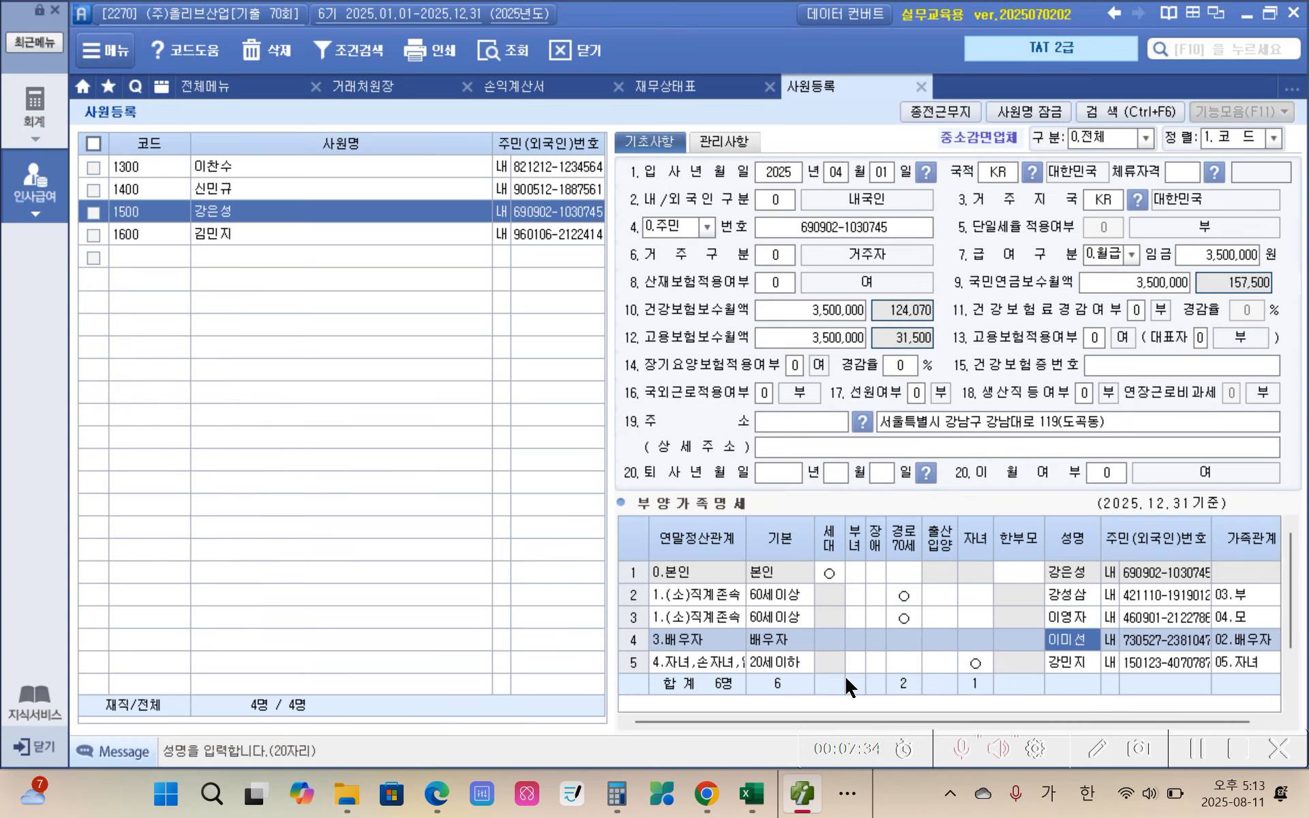
Step: Check the two children's rows of 부양가족명세, including the 경로70세 column, for the remaining dependents
click(906, 653)
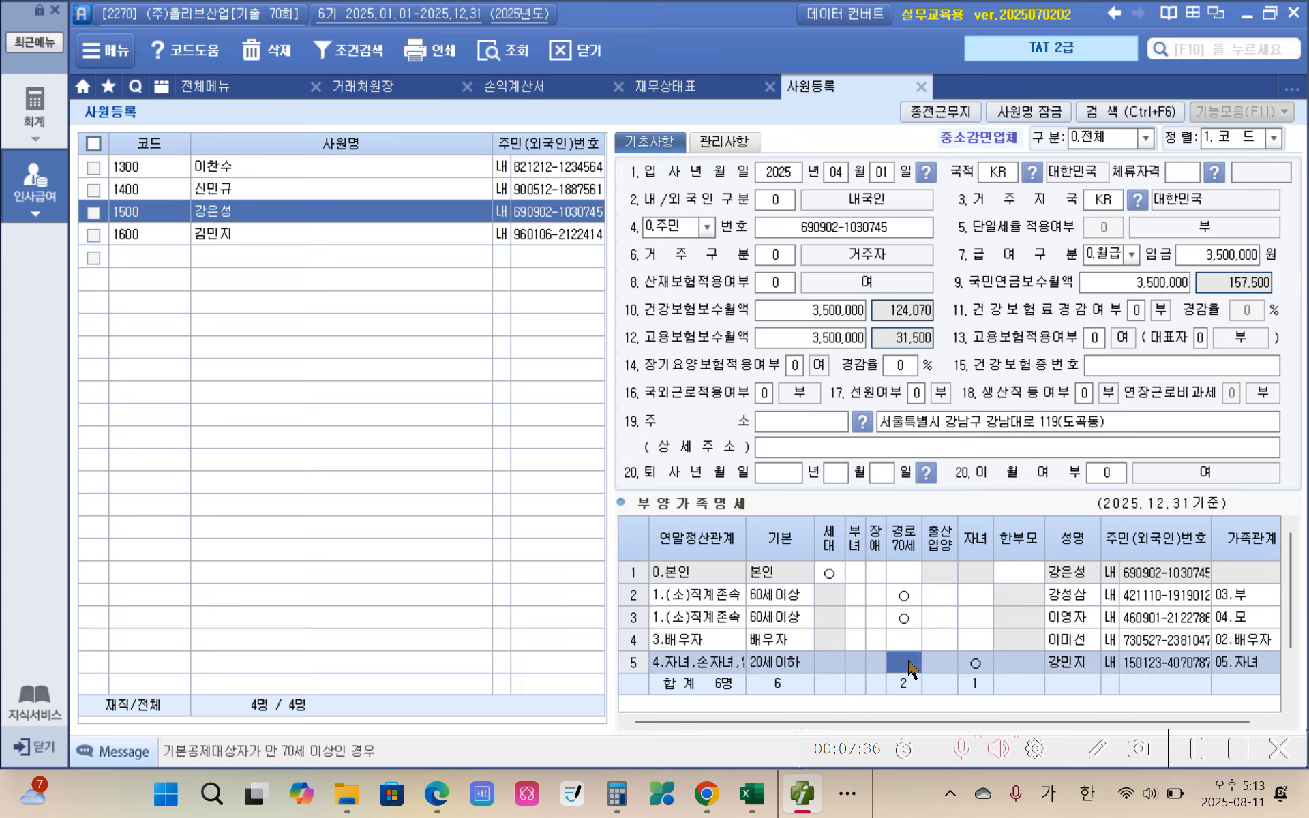
scroll(907, 655, down, 1)
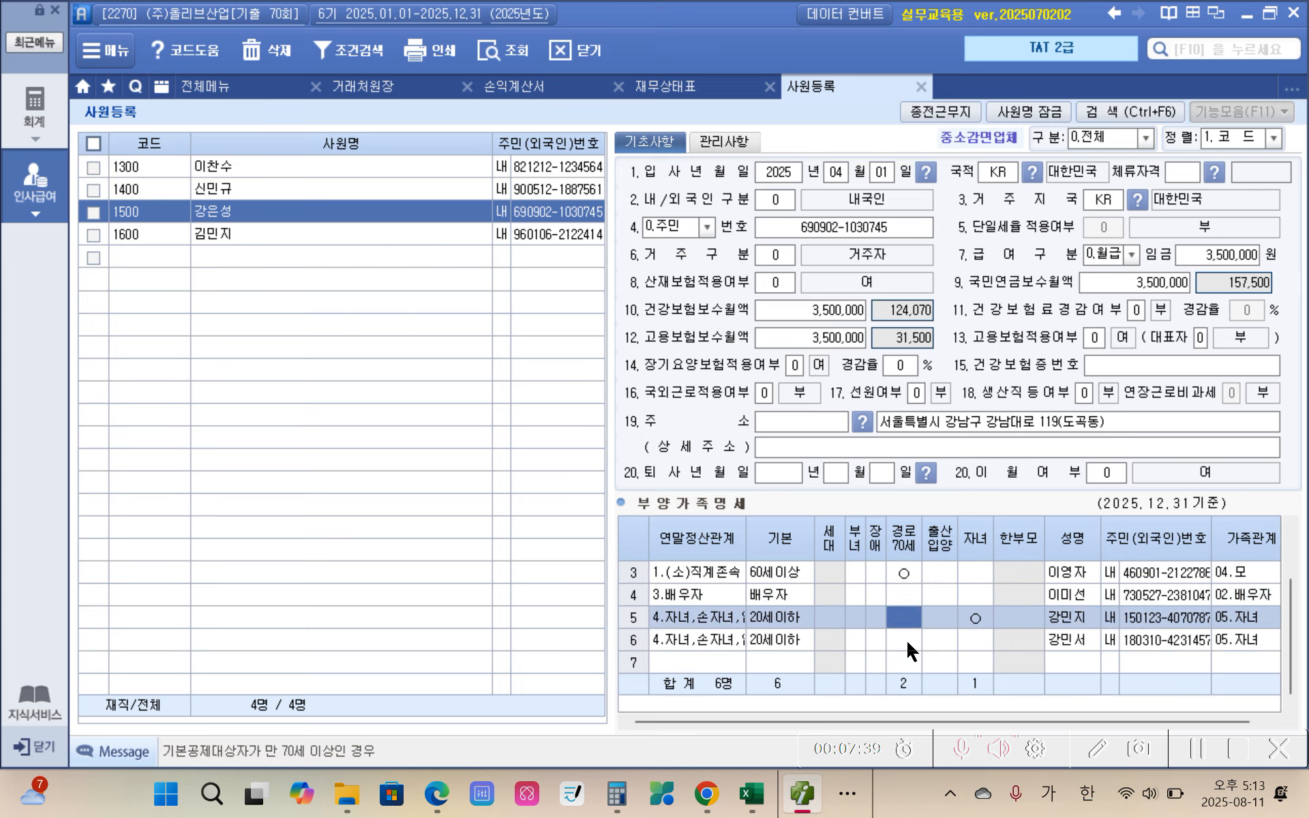
click(908, 643)
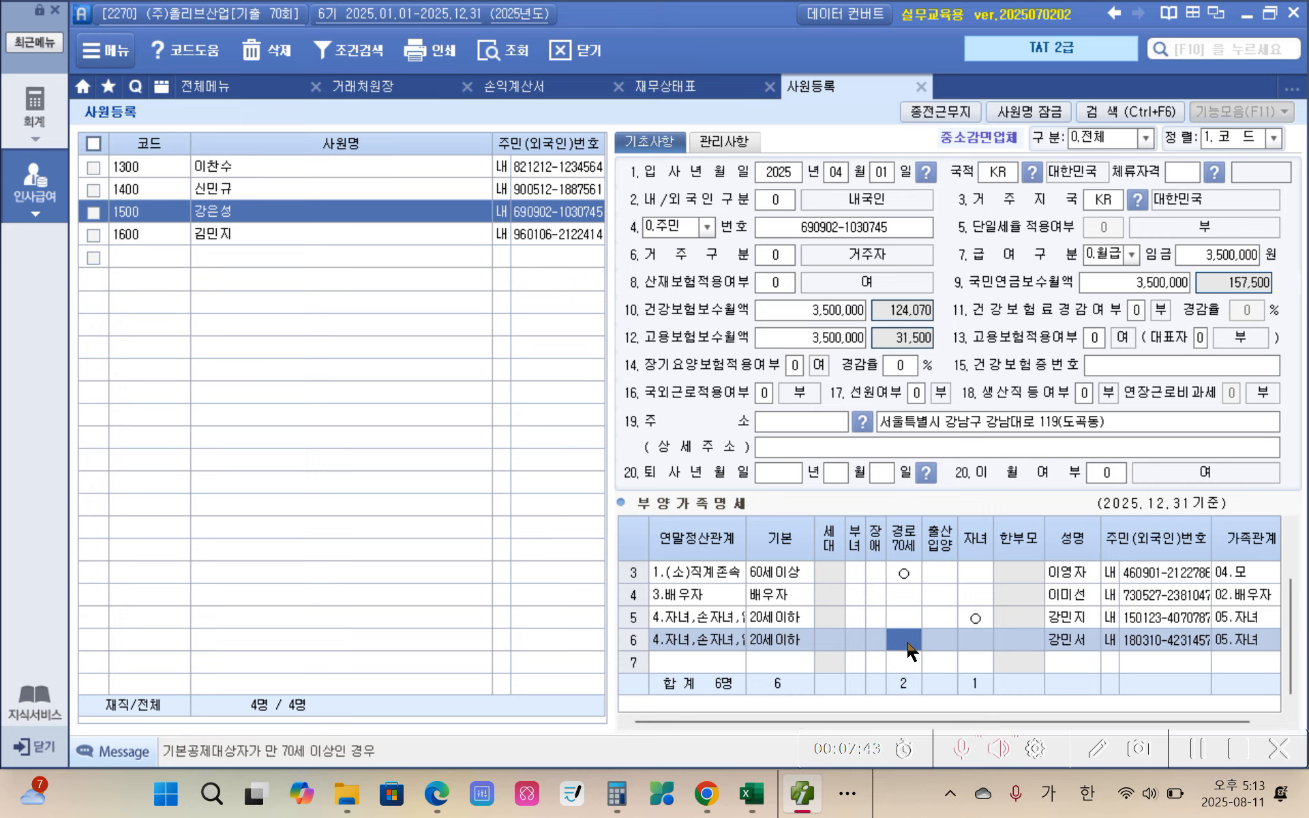
scroll(908, 652, up, 1)
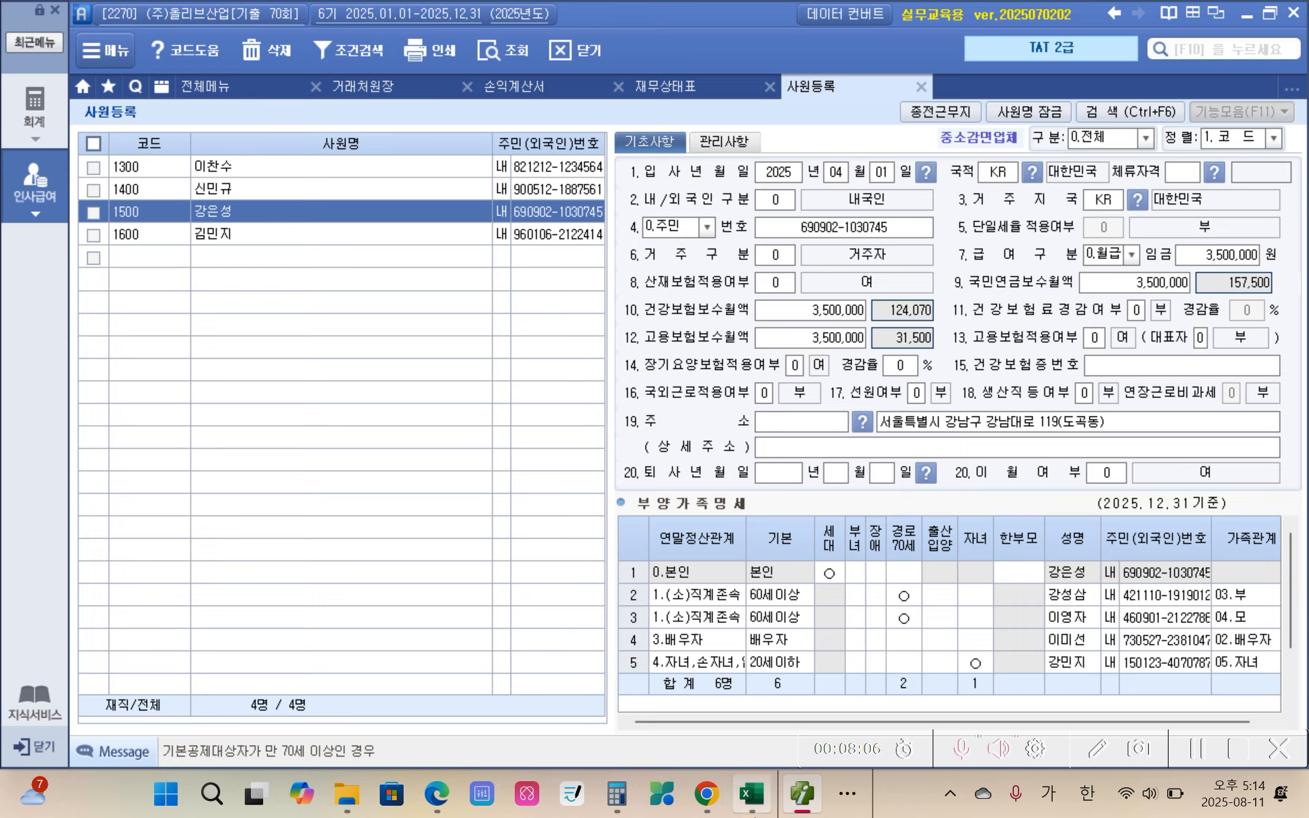
Step: Switch to the exam PDF in Edge and read 평가문제 36 to 40 under 근로소득관리 1
mouse_move(758, 813)
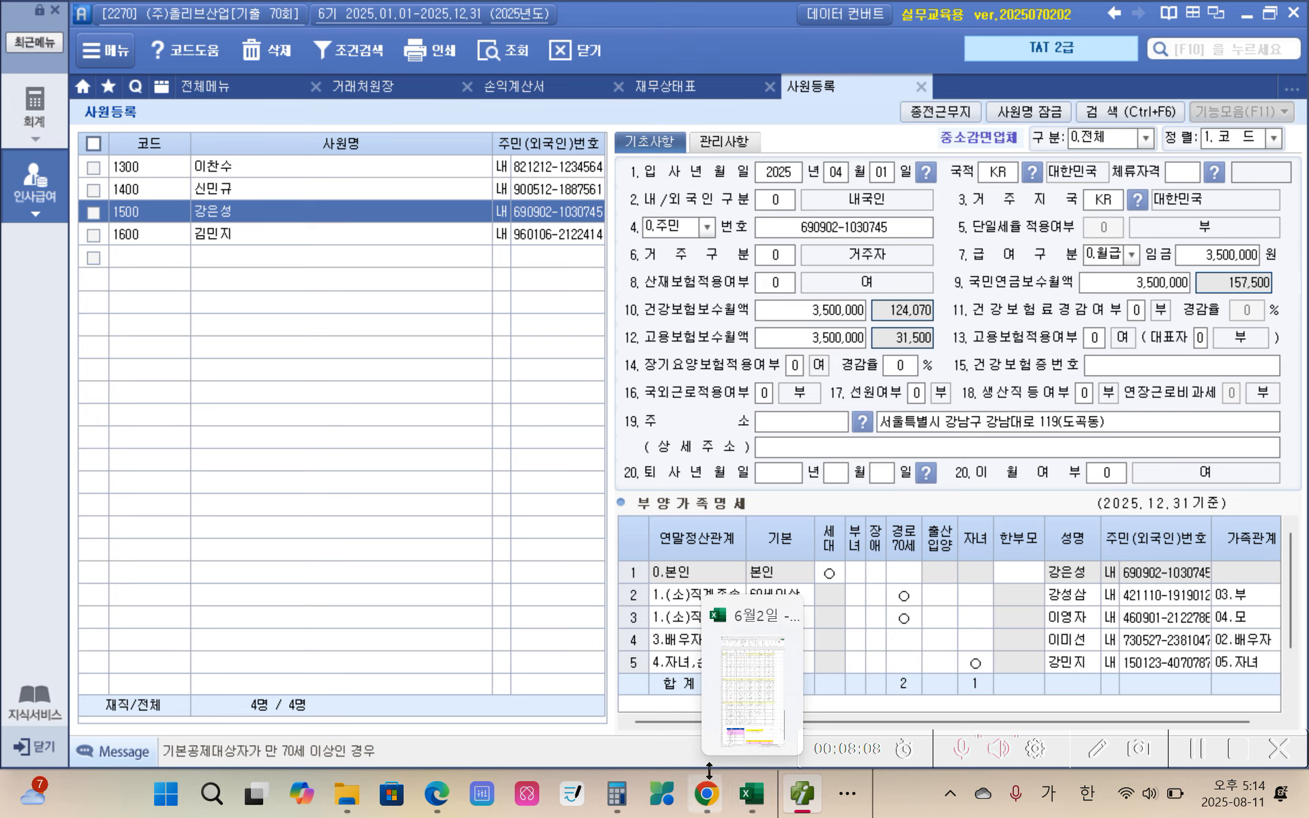
click(437, 793)
scroll(478, 614, down, 12)
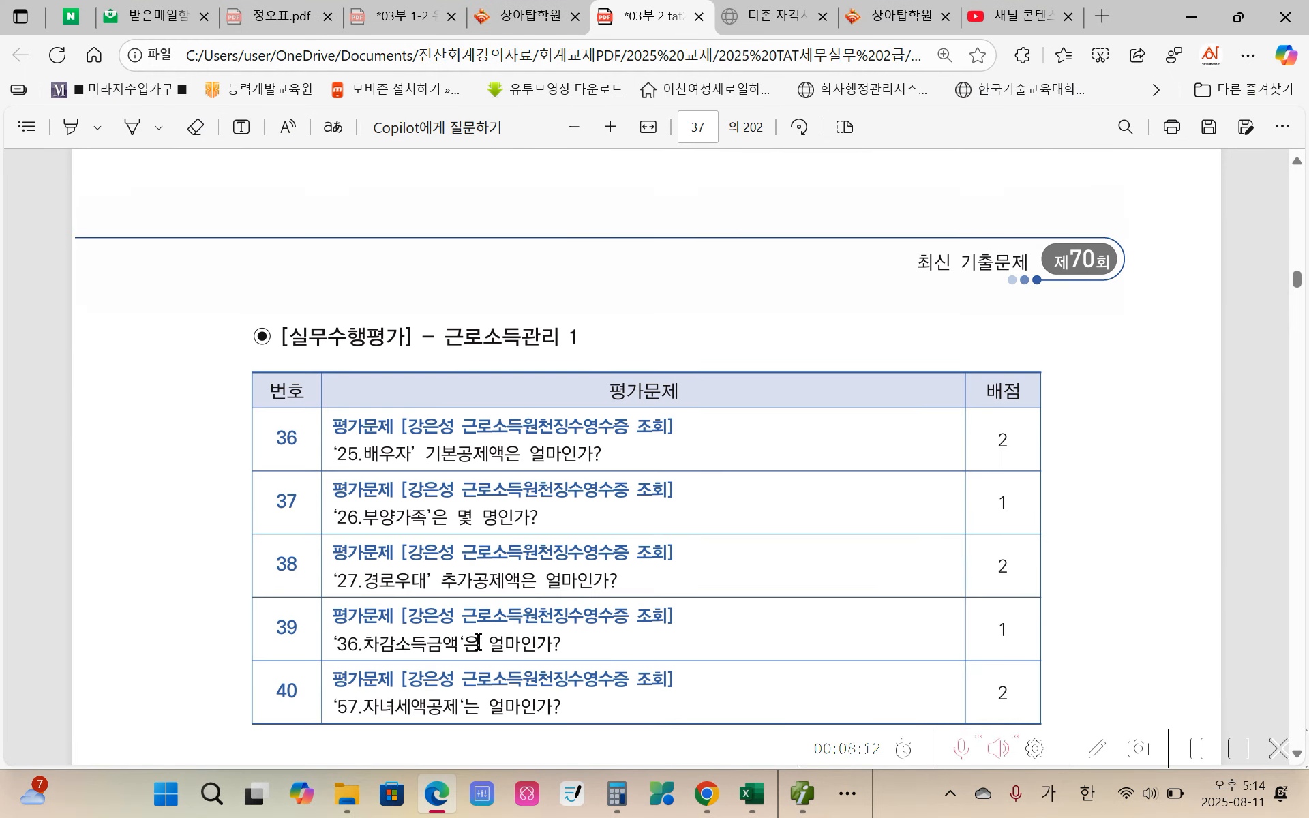
scroll(360, 438, up, 4)
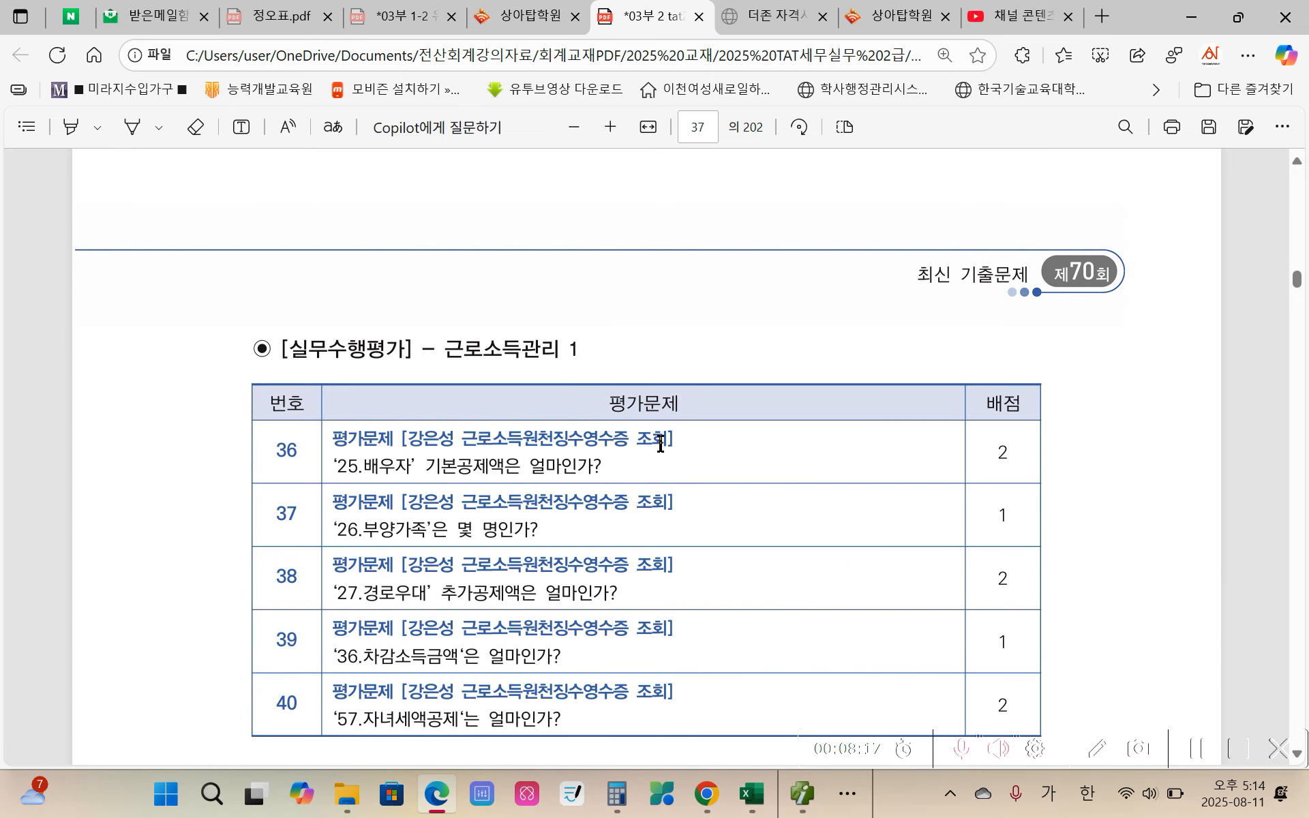
Step: Return to 더존 iPlus, open 연말정산 근로소득원천징수영수증 and load employee 1500 through the employee code lookup
click(813, 803)
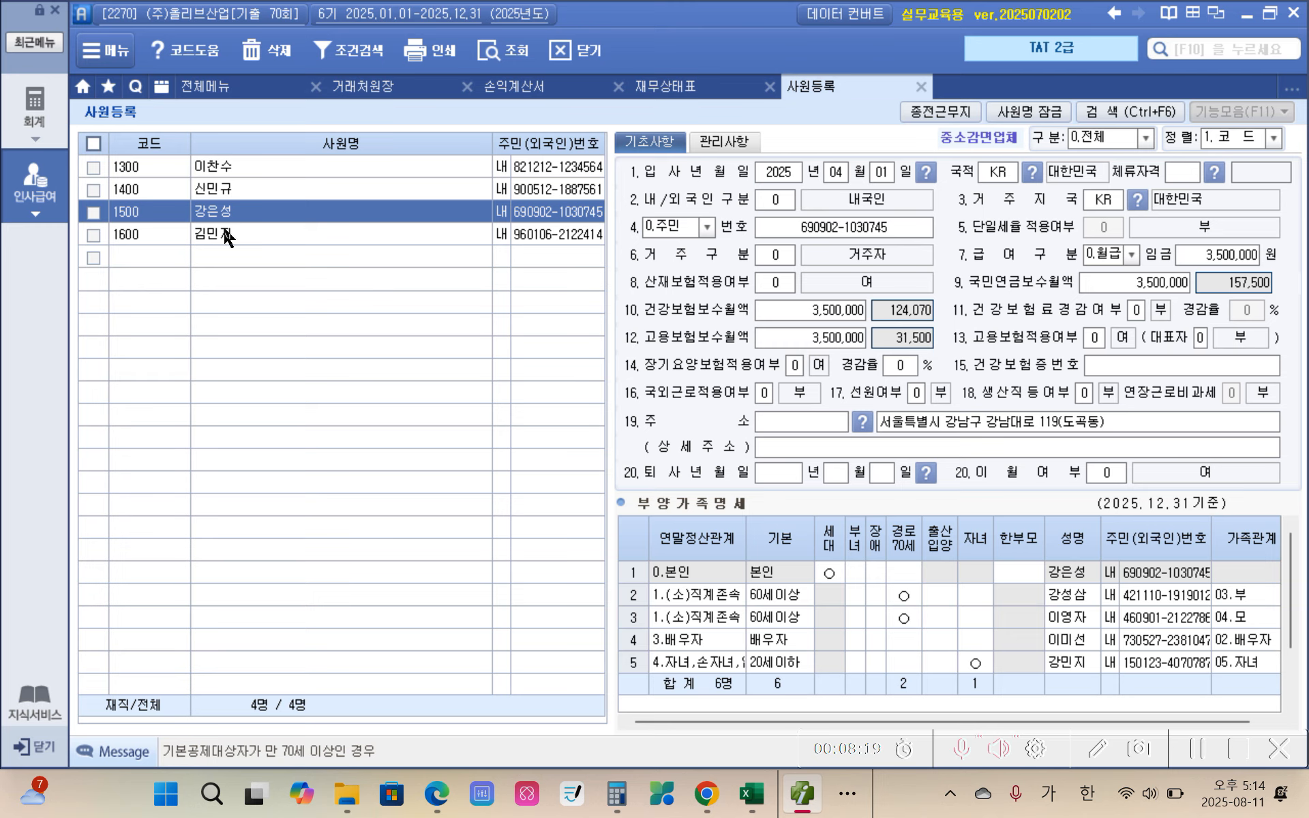
click(22, 199)
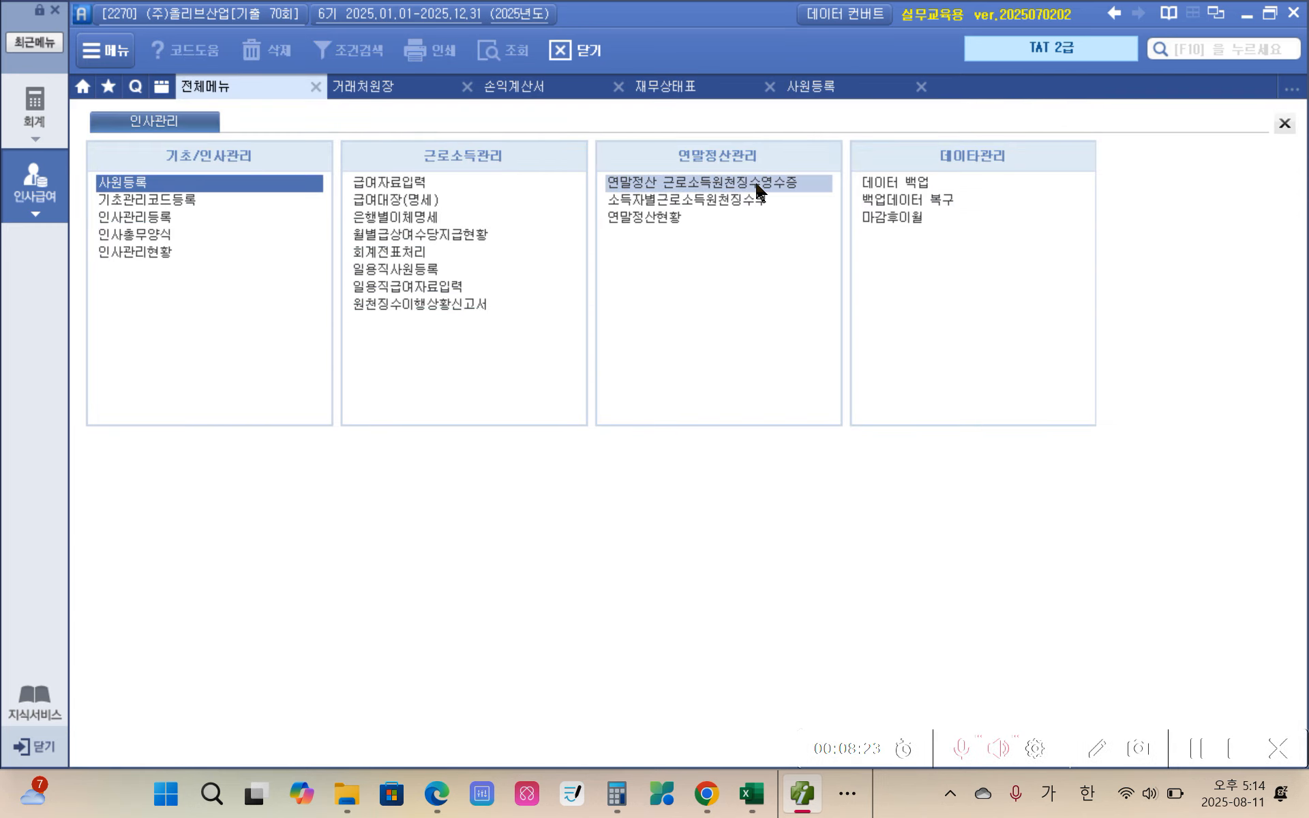
click(781, 188)
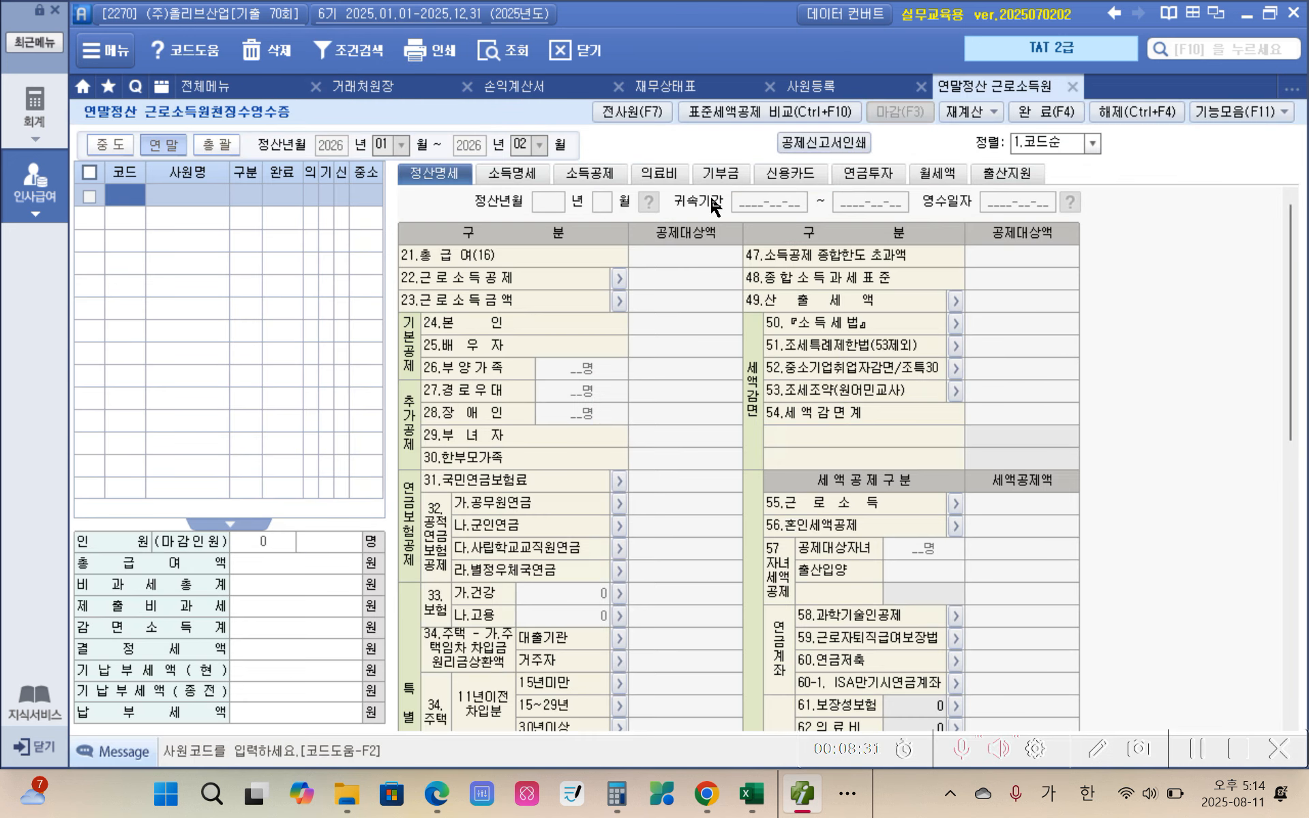
key(F2)
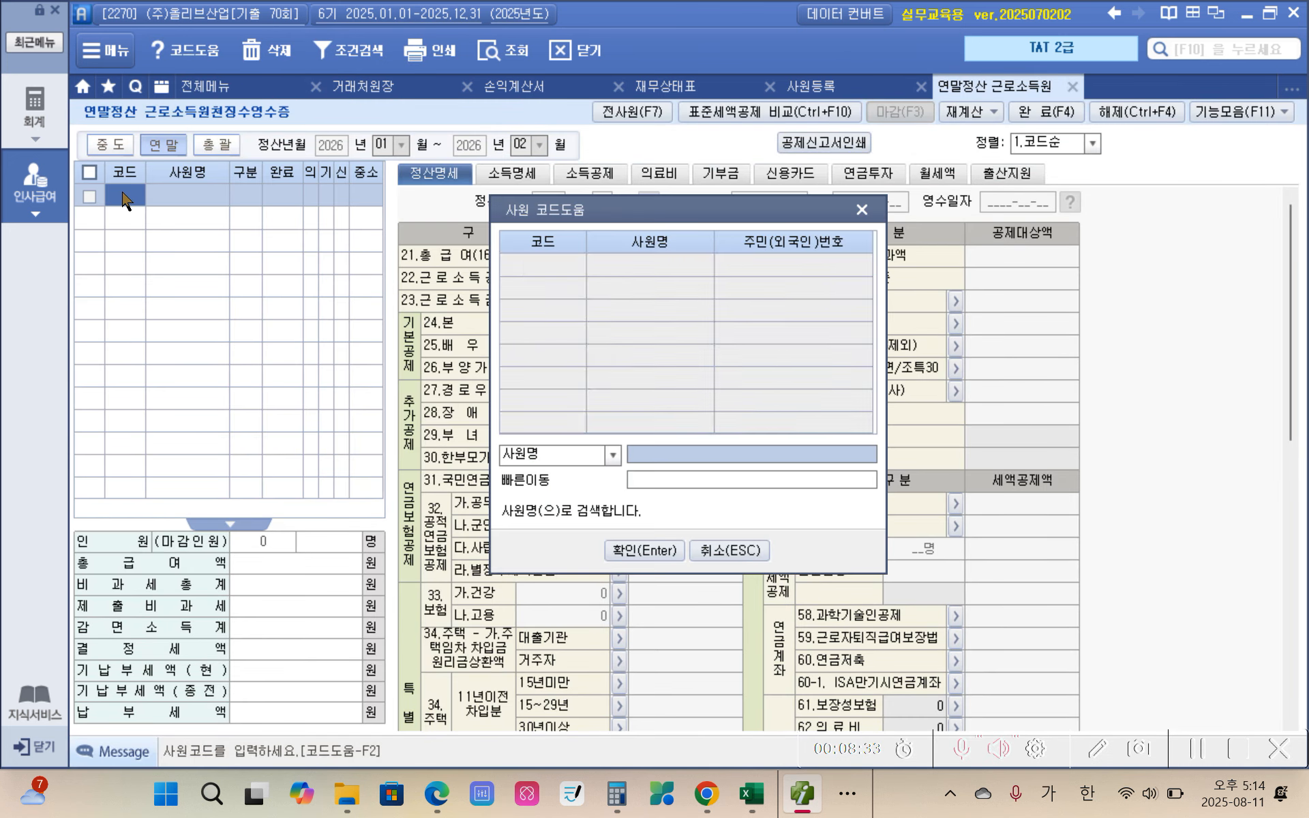
click(643, 311)
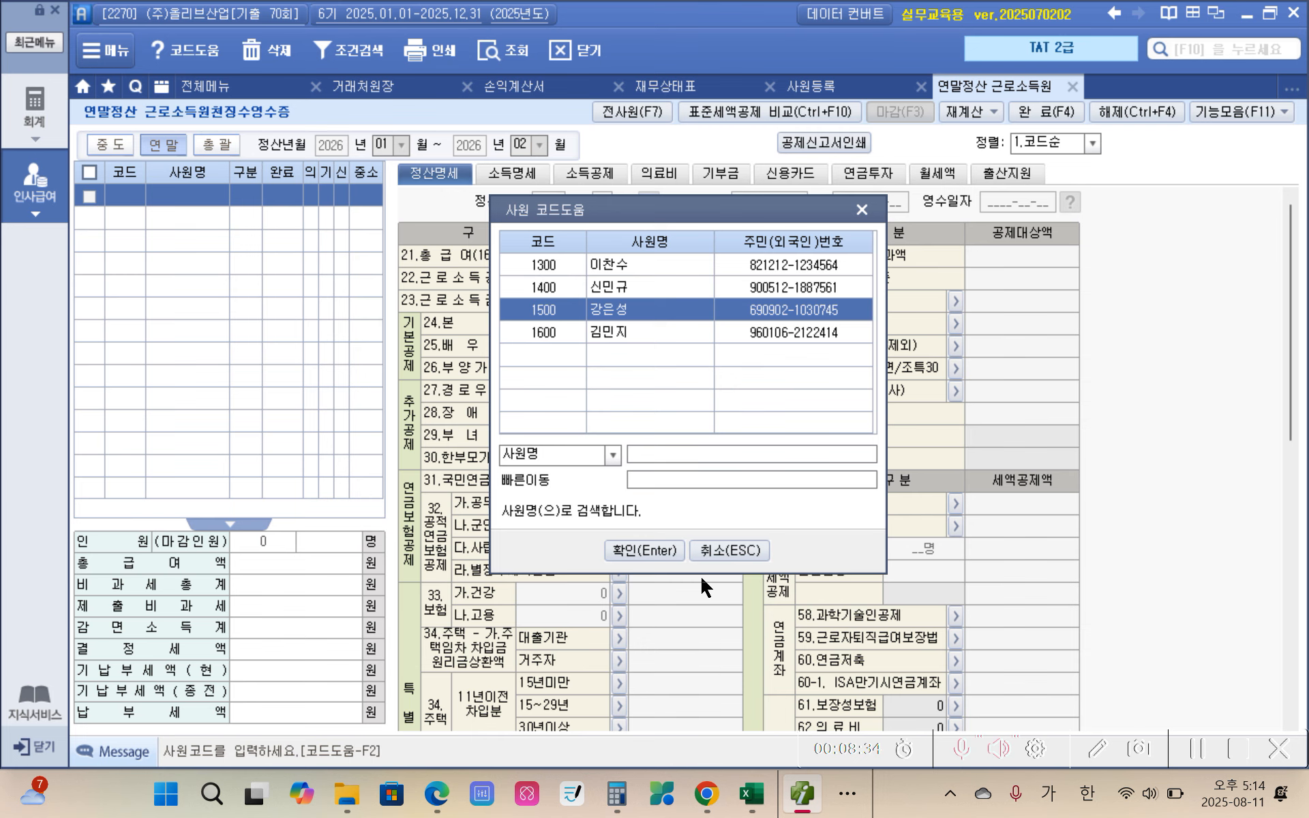
click(650, 551)
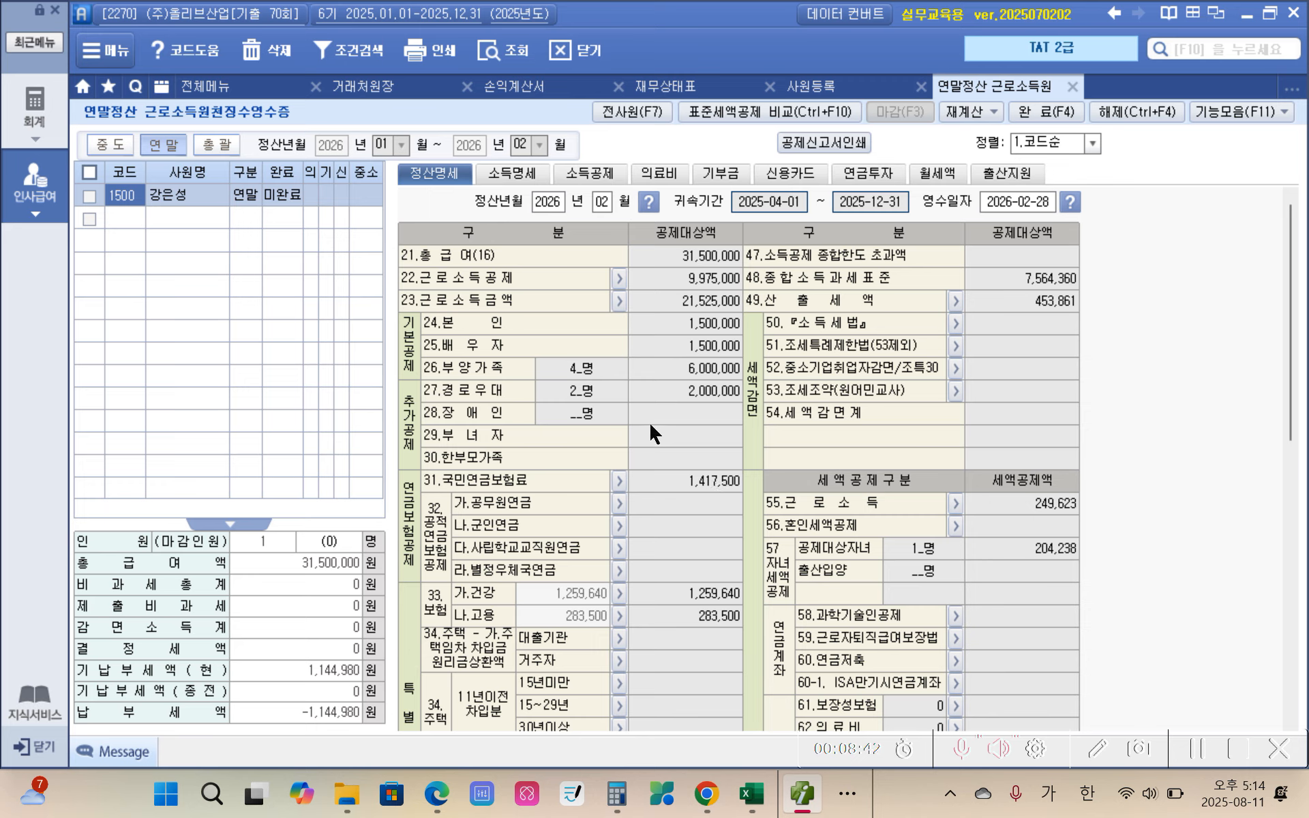
Step: Look up 25.배우자, 26.부양가족, 27.경로우대, 36.차감소득금액 and 57.자녀세액공제 in 정산명세 to answer questions 36 to 40
click(691, 349)
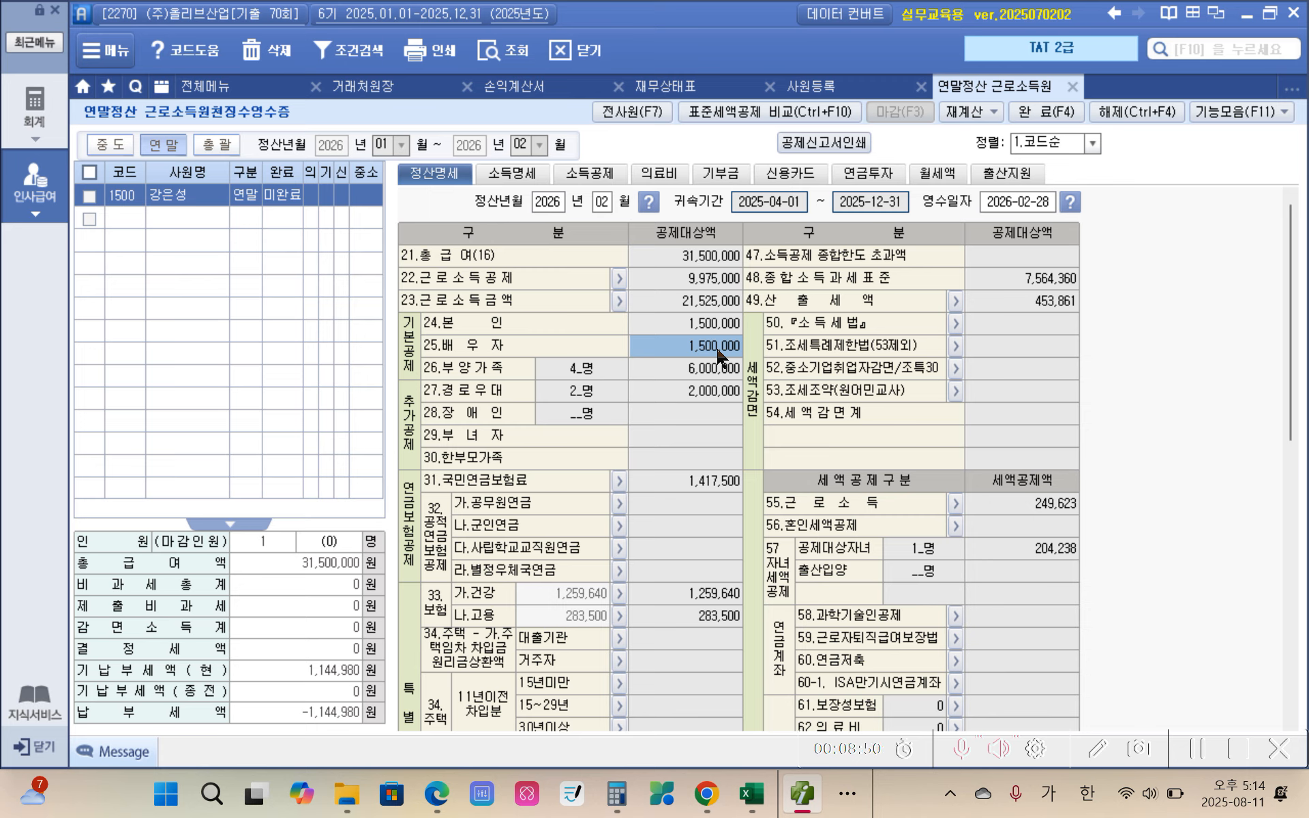
click(598, 372)
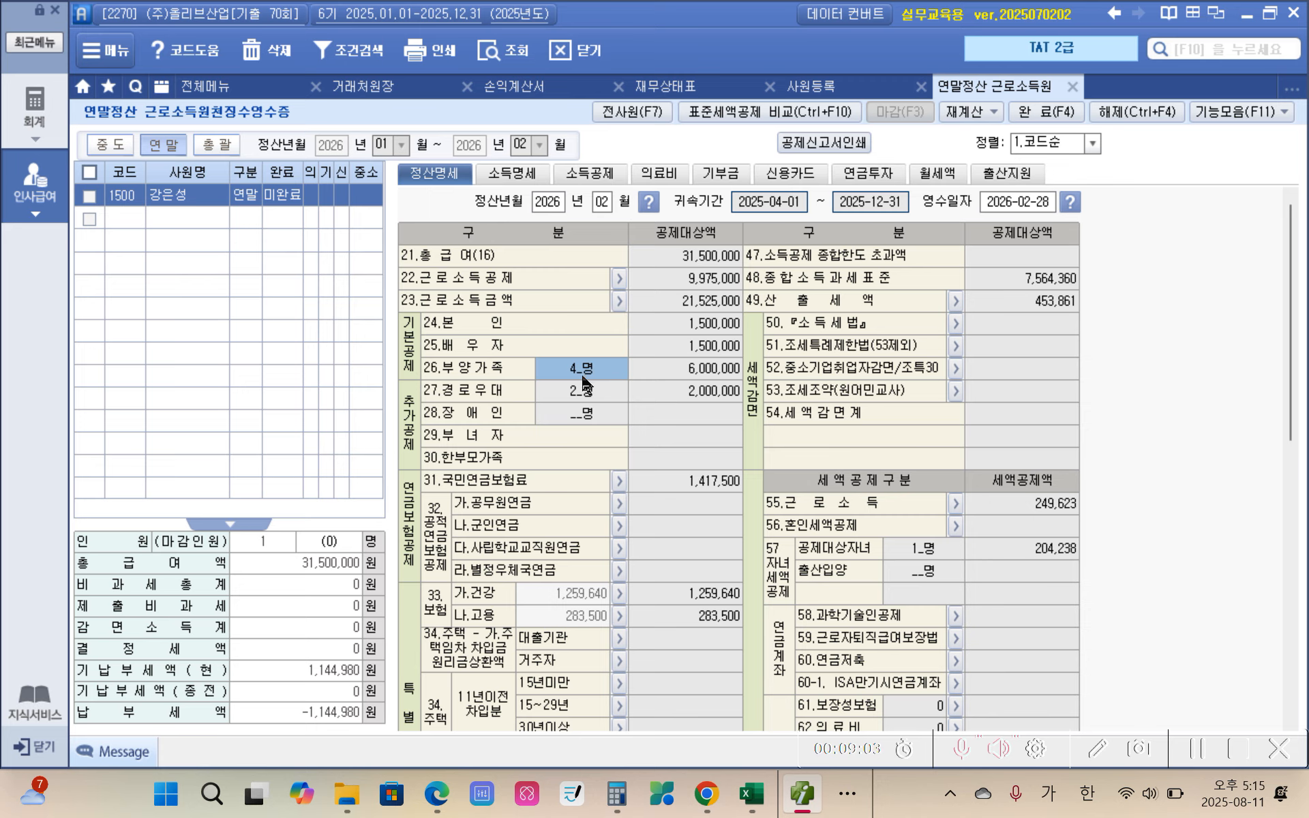
click(695, 399)
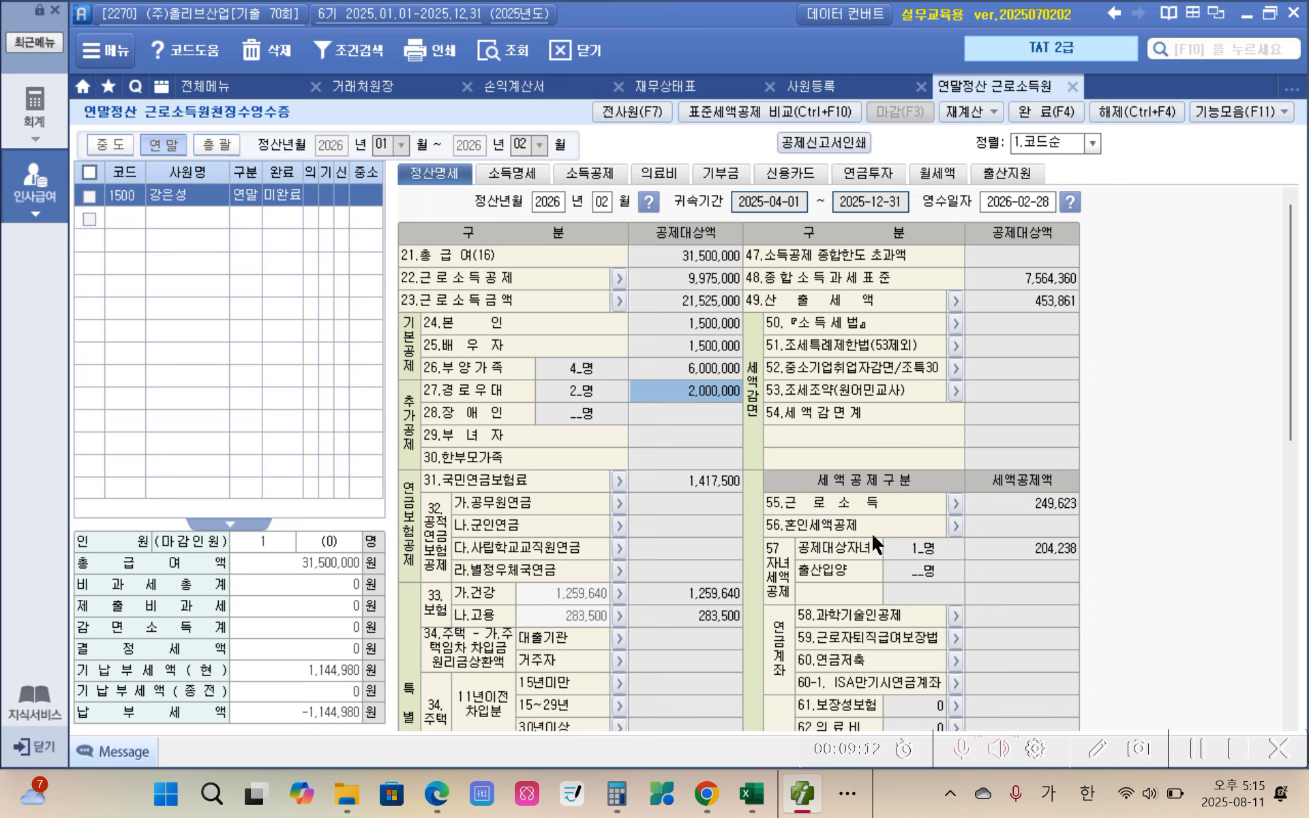
scroll(712, 539, down, 7)
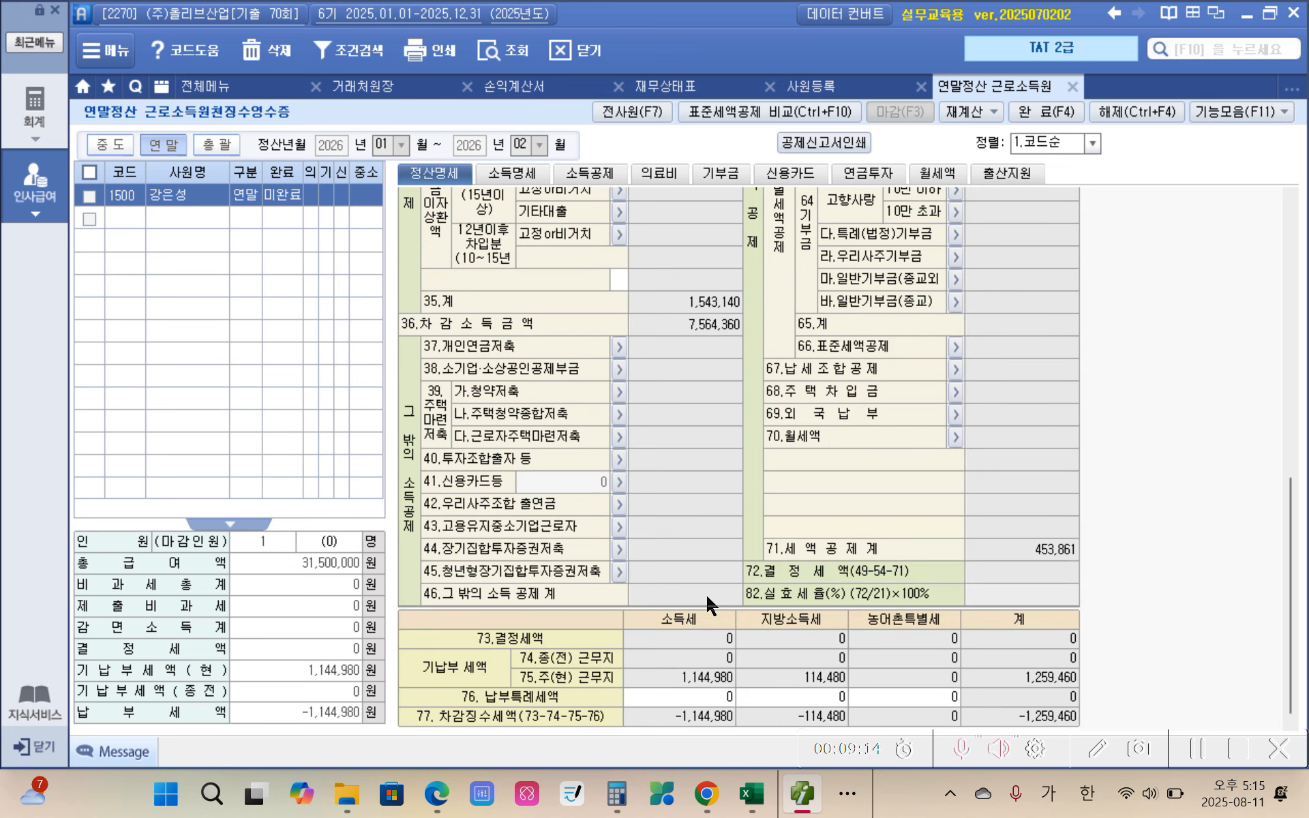
click(693, 325)
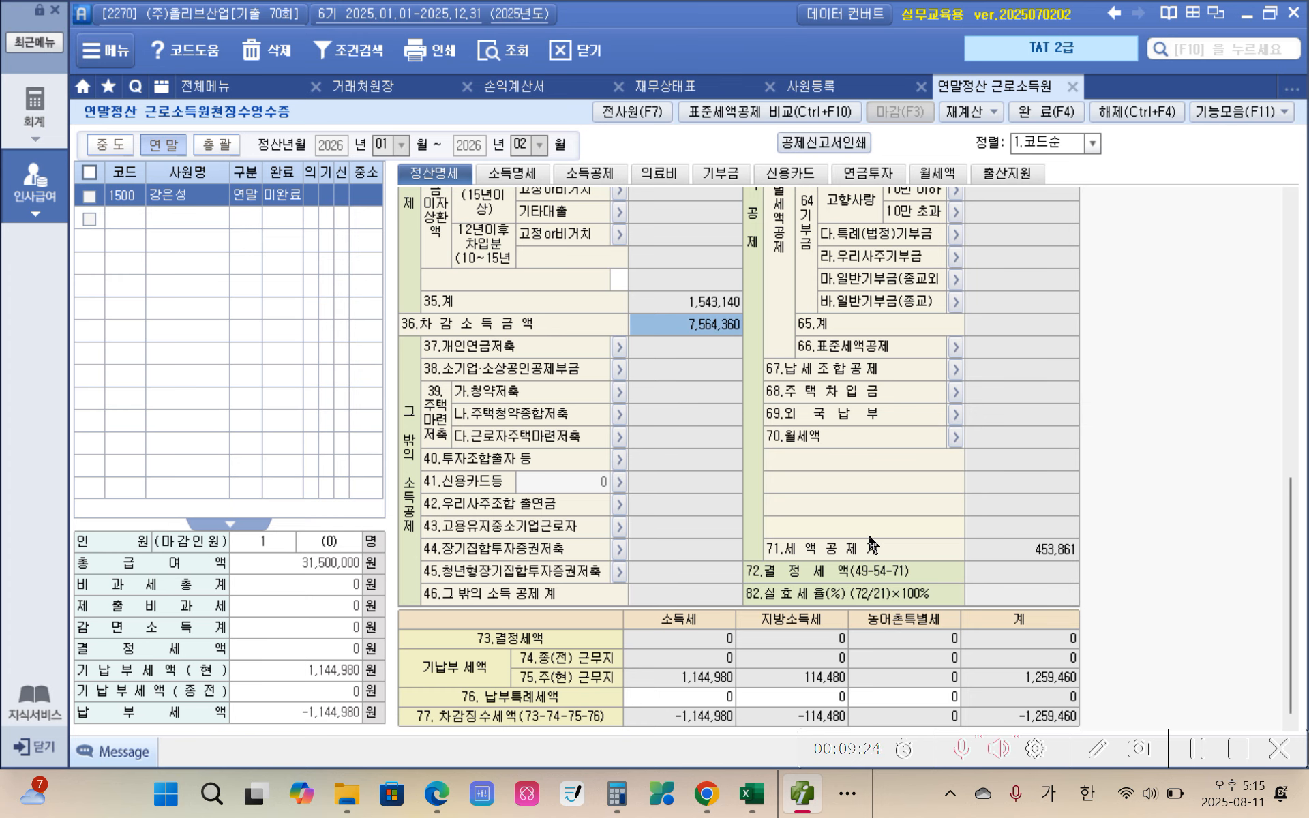
scroll(870, 543, up, 5)
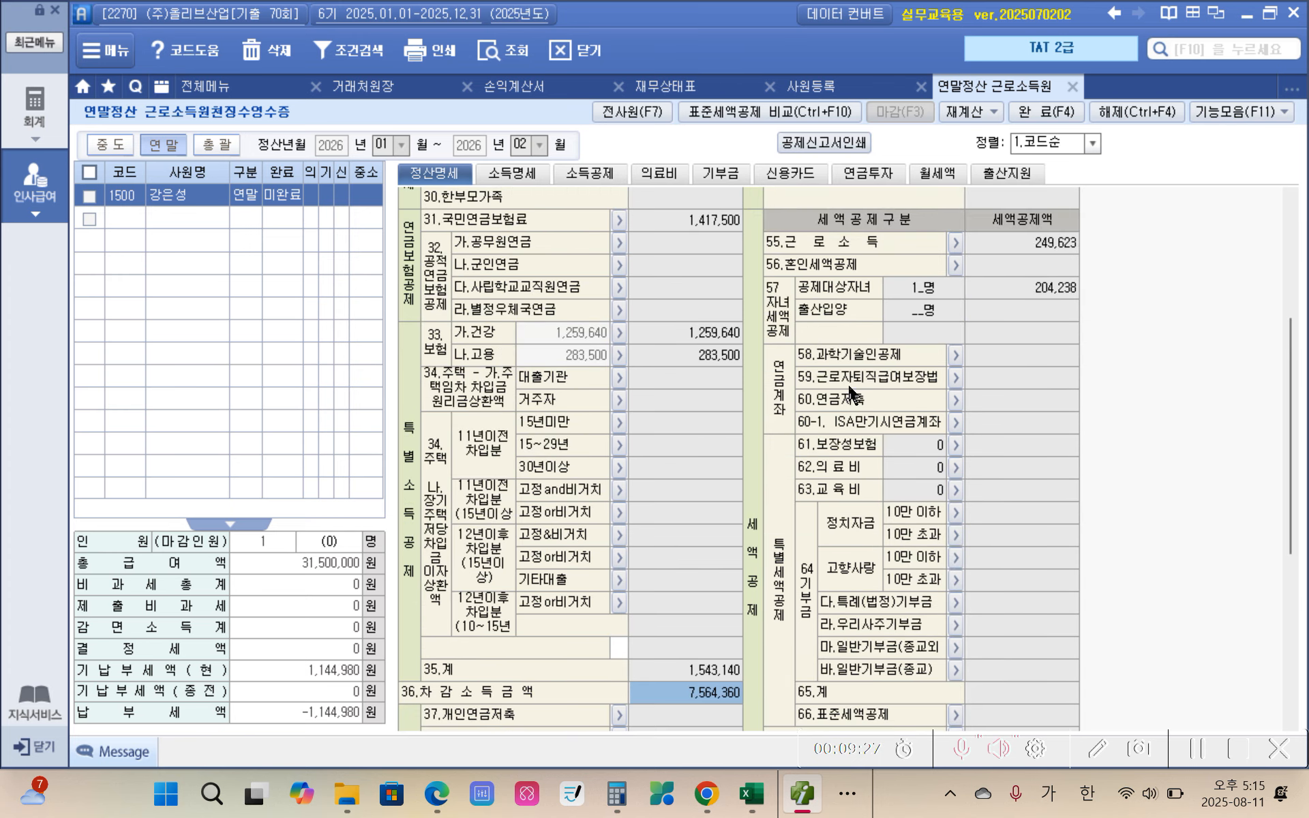
click(1022, 292)
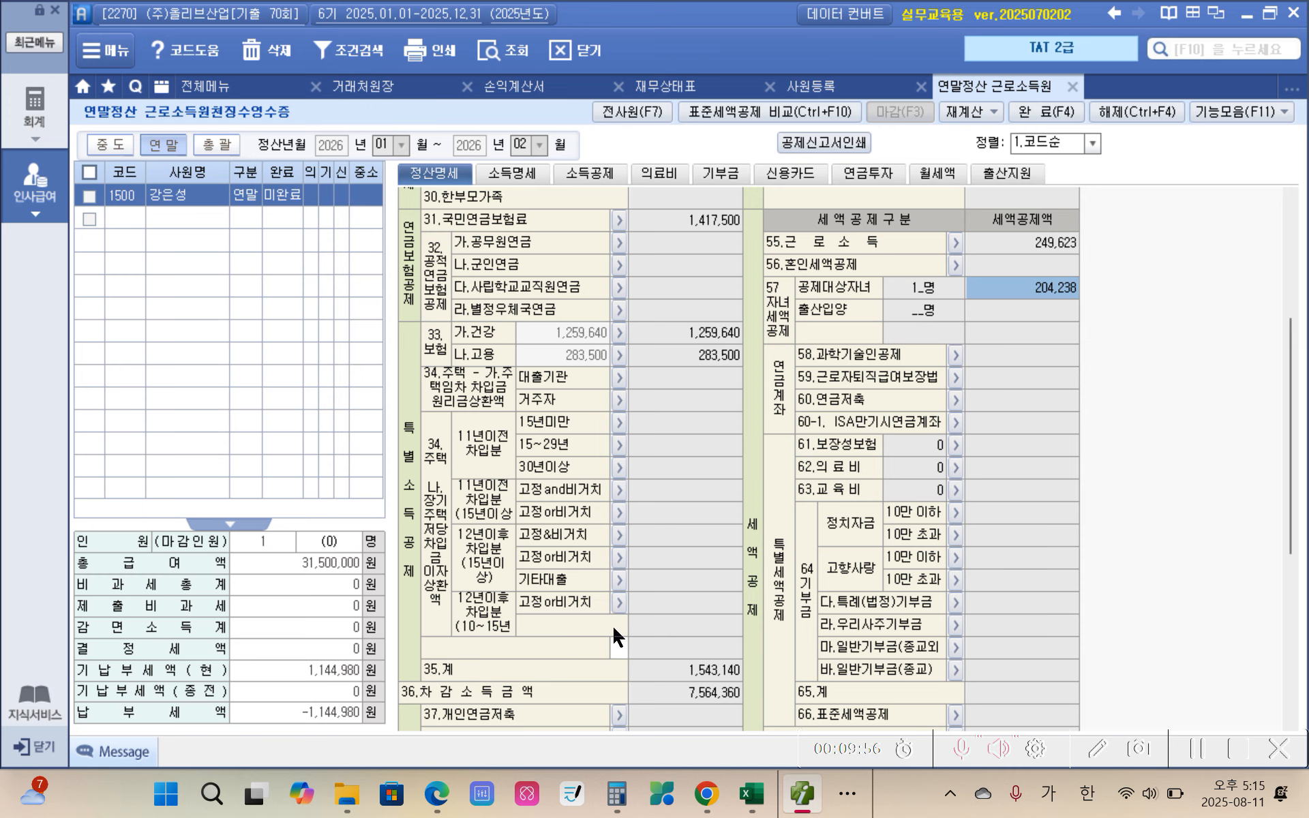
click(676, 690)
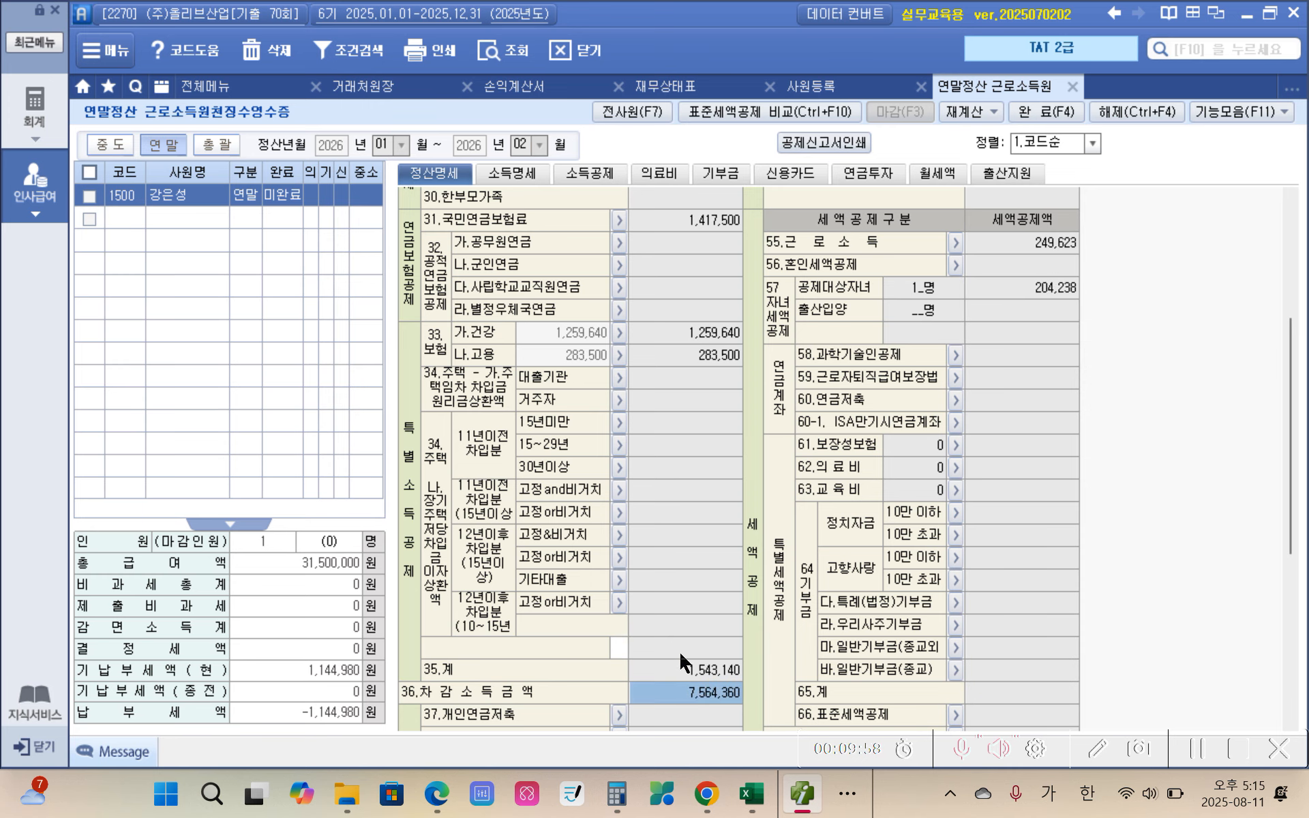
Step: Review the deduction amounts from 24.본인 to 27.경로우대 again, along with 36.차감소득금액
scroll(681, 641, up, 5)
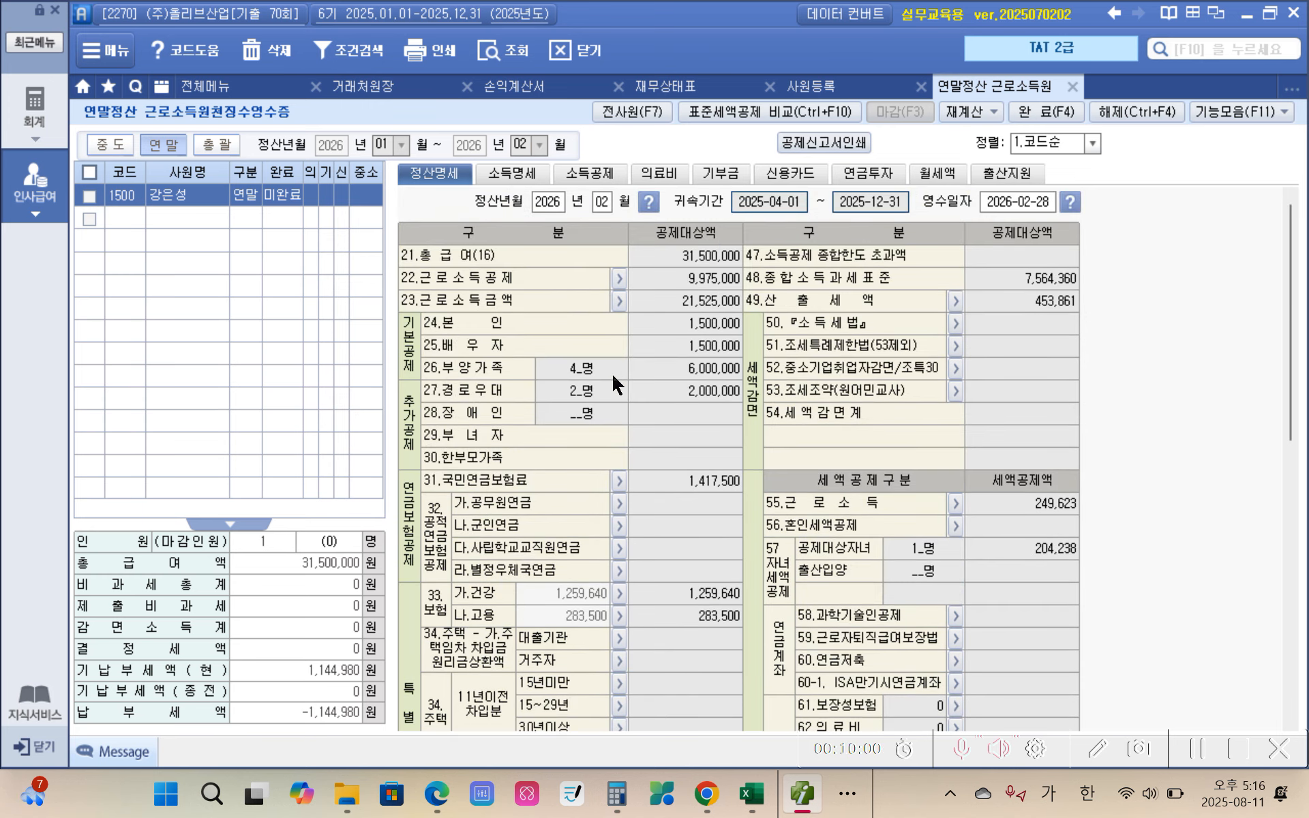
click(695, 324)
click(693, 346)
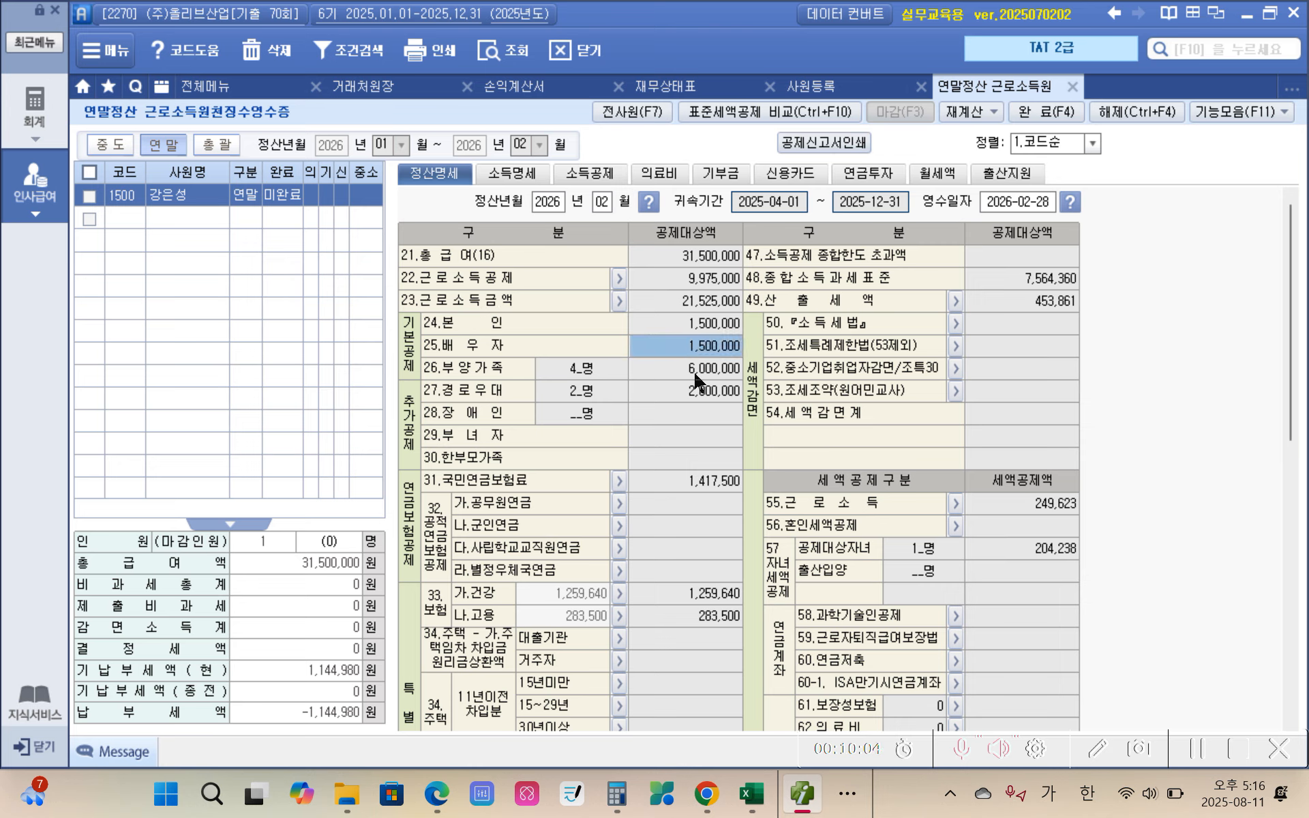
click(696, 369)
click(690, 391)
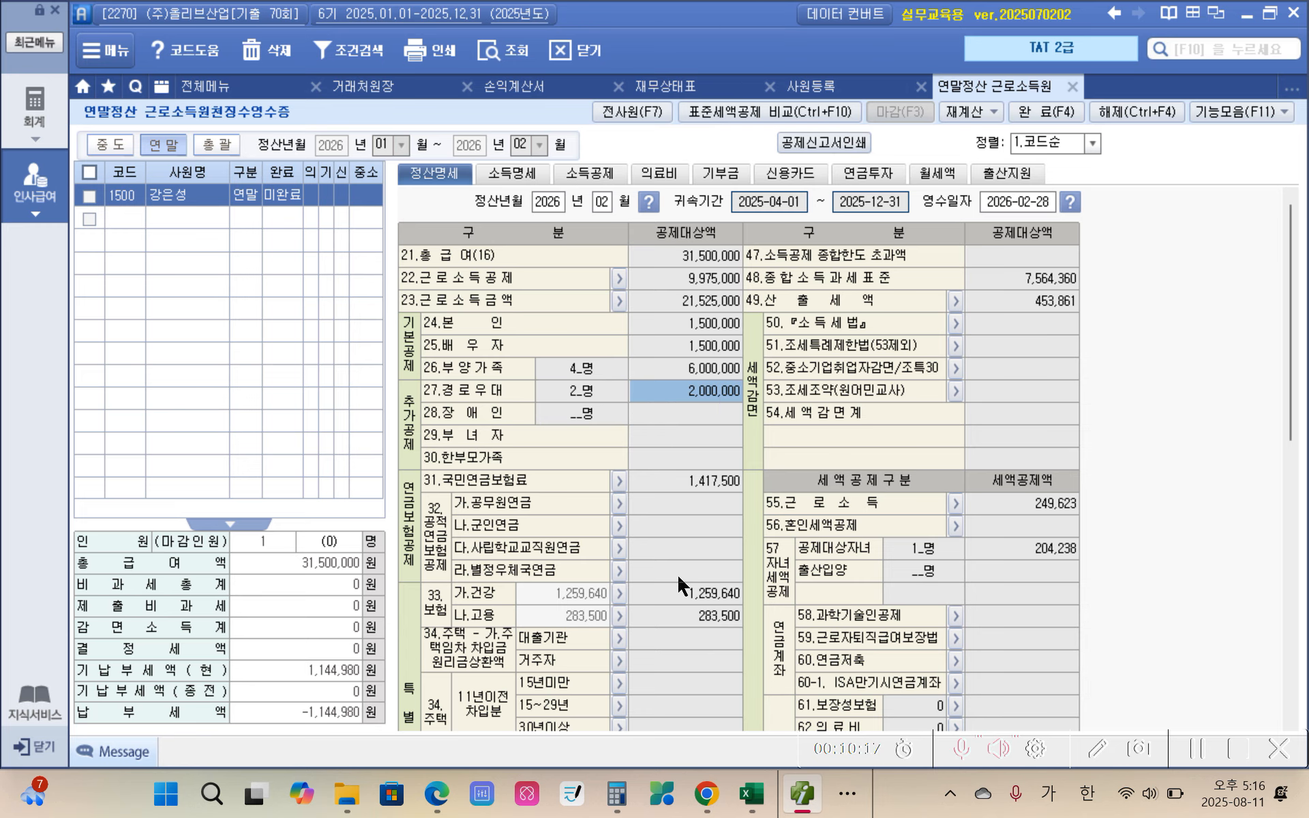
scroll(682, 585, down, 5)
click(684, 589)
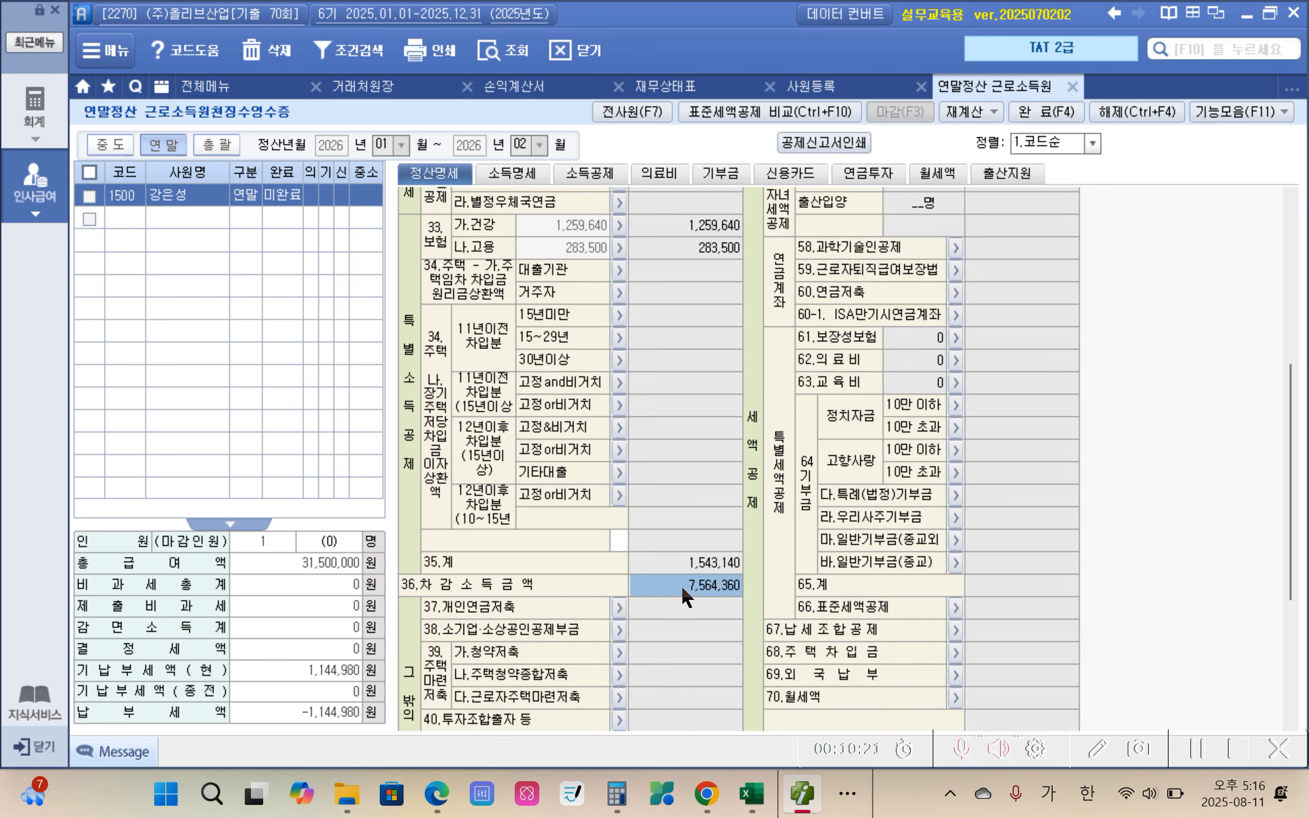
Step: Open the Windows calculator, clear the previous calculation and enter 9107500
click(616, 793)
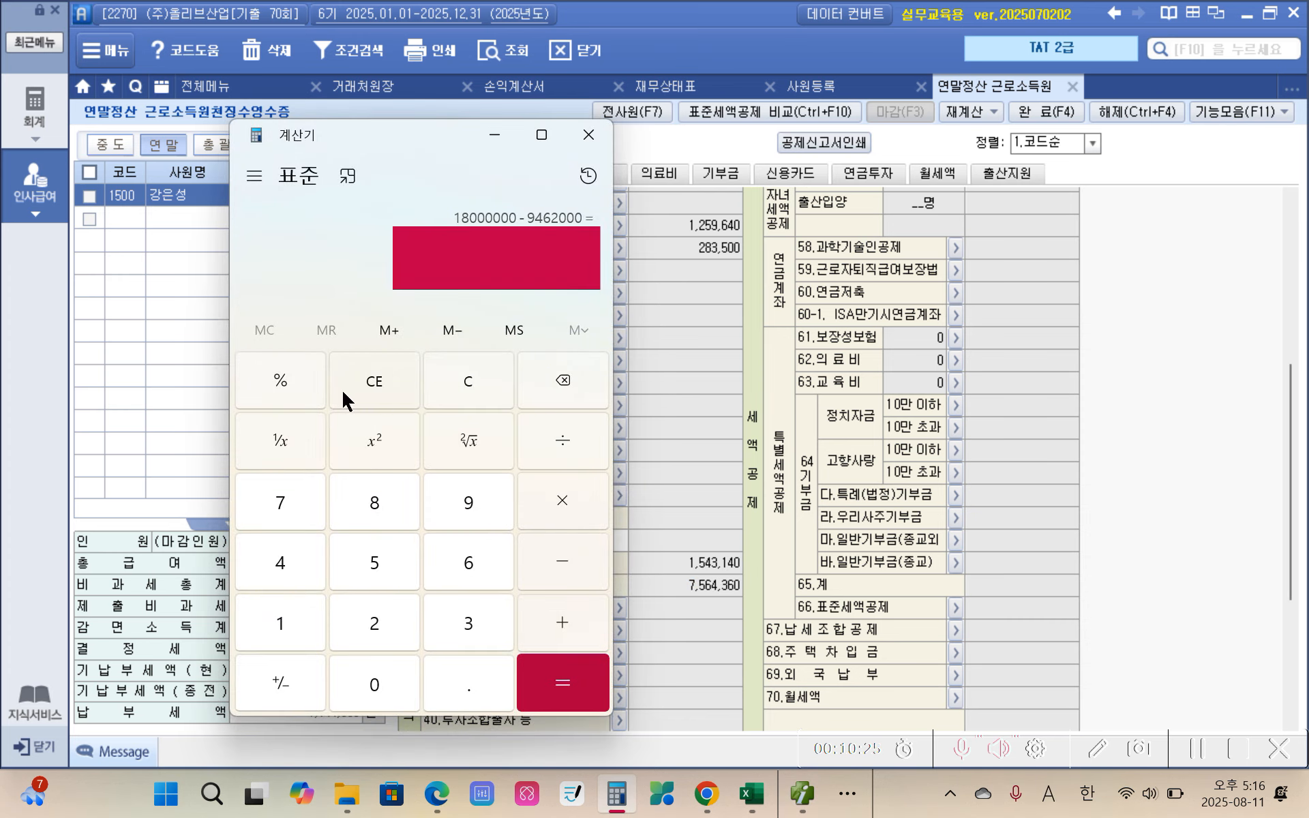
click(358, 397)
click(468, 505)
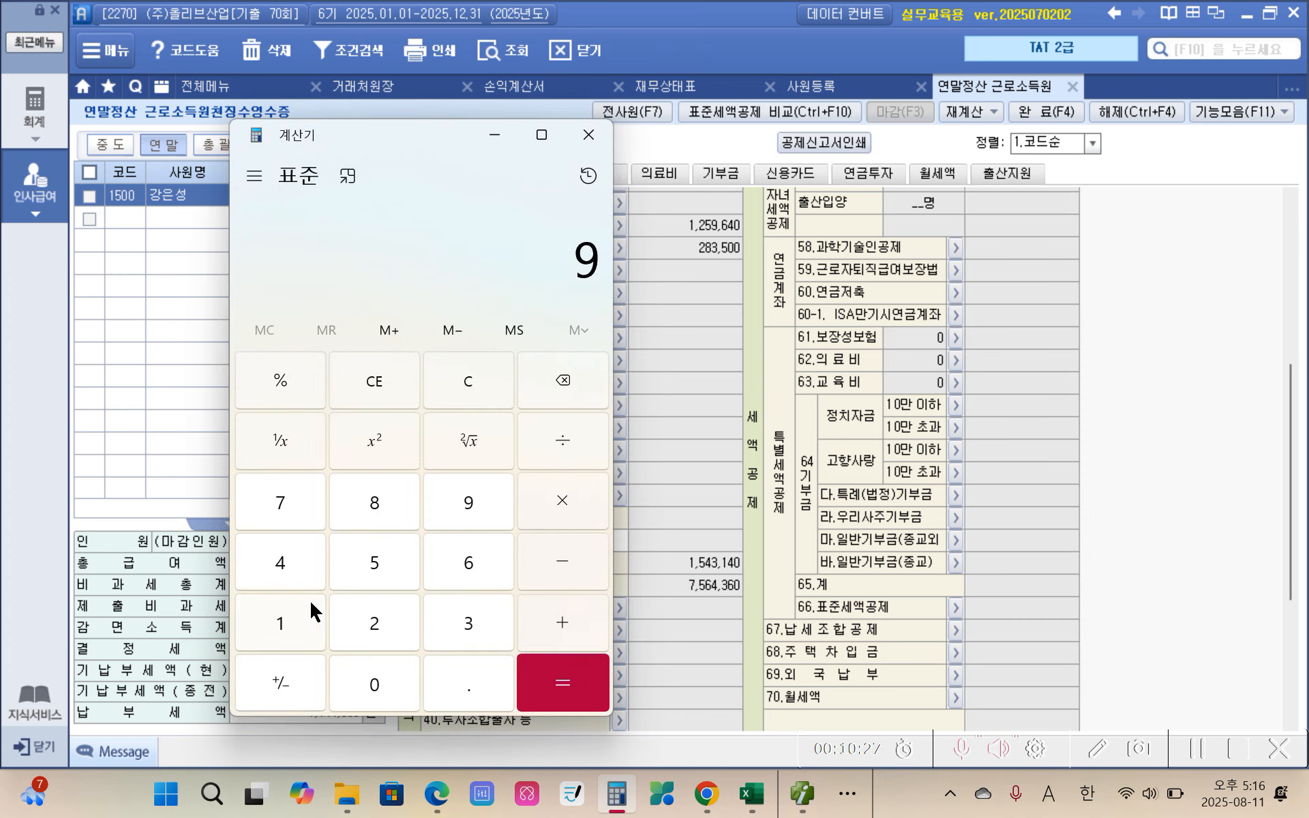
click(298, 624)
click(363, 685)
click(296, 518)
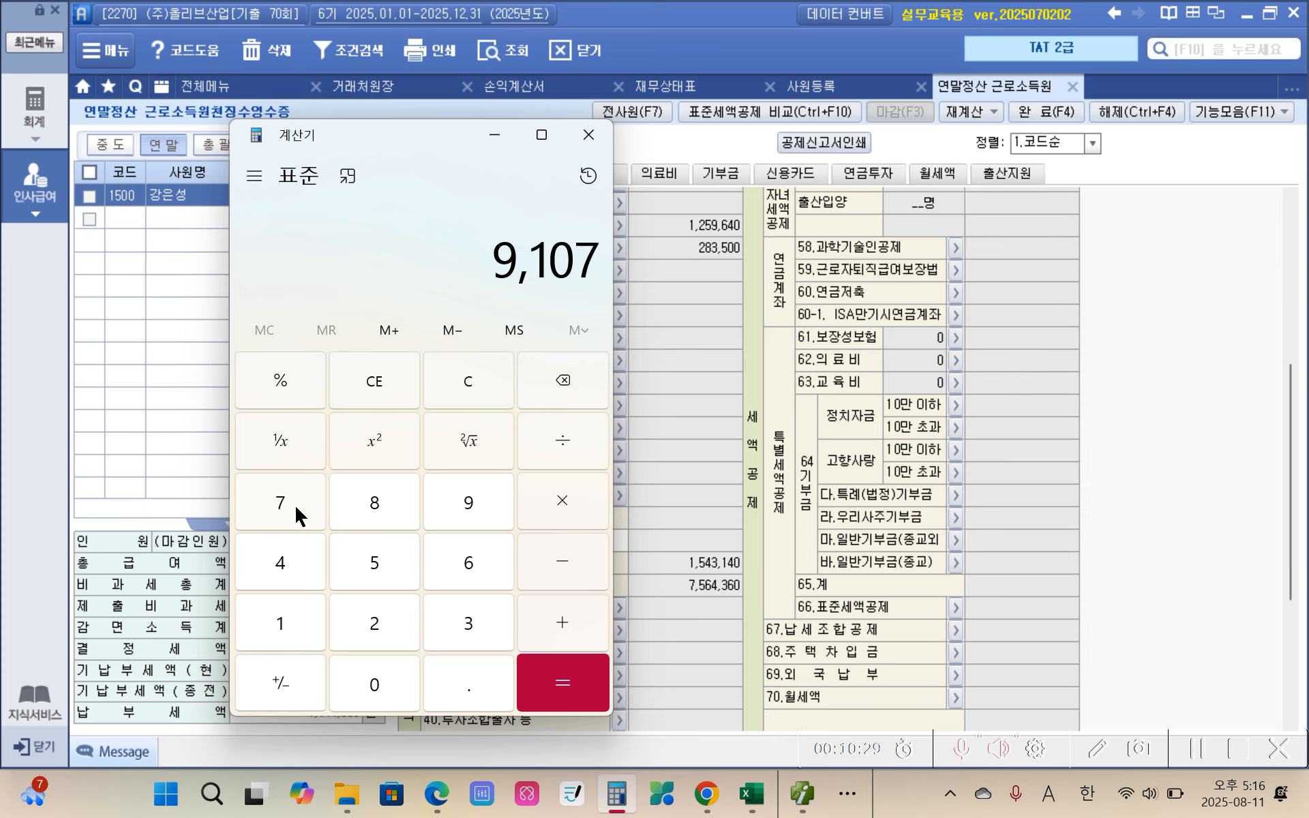
click(389, 706)
click(389, 707)
click(390, 706)
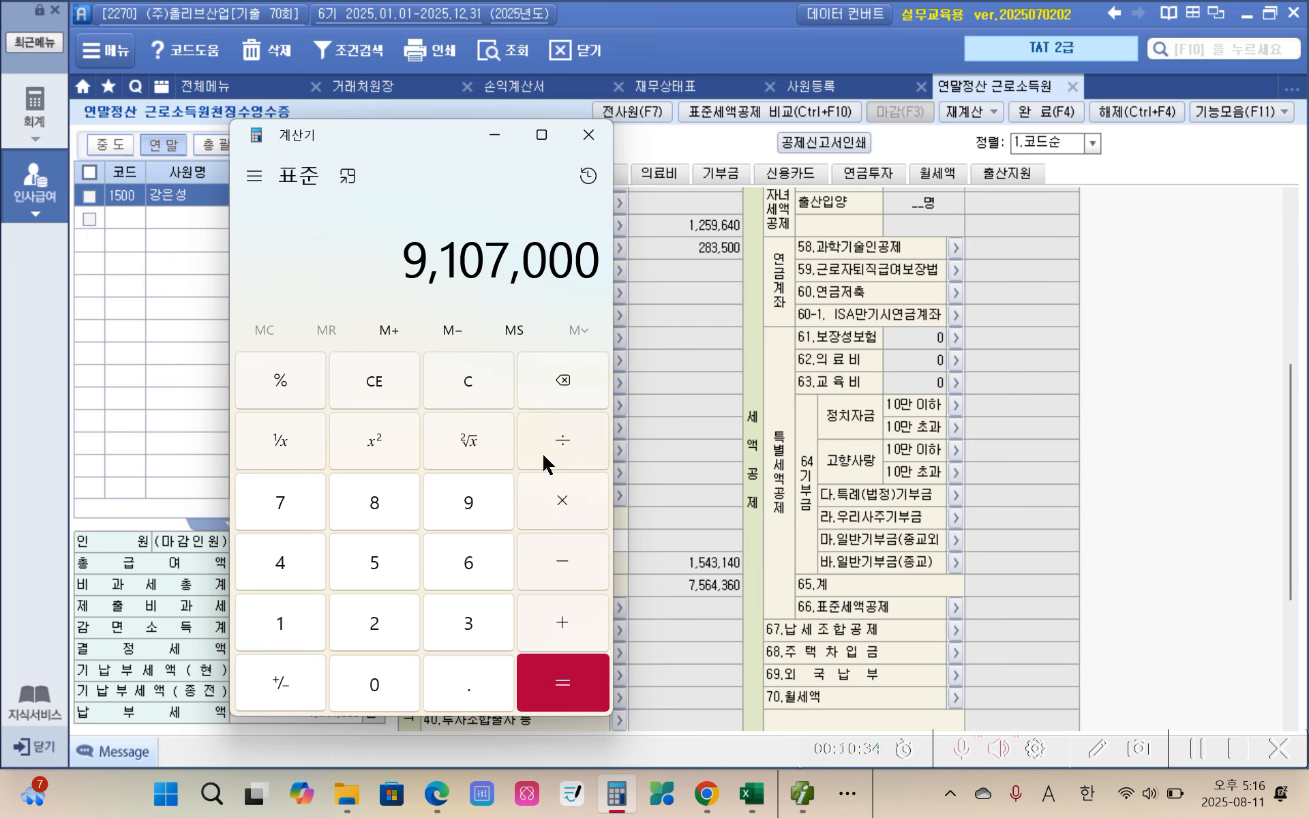
click(567, 377)
click(567, 376)
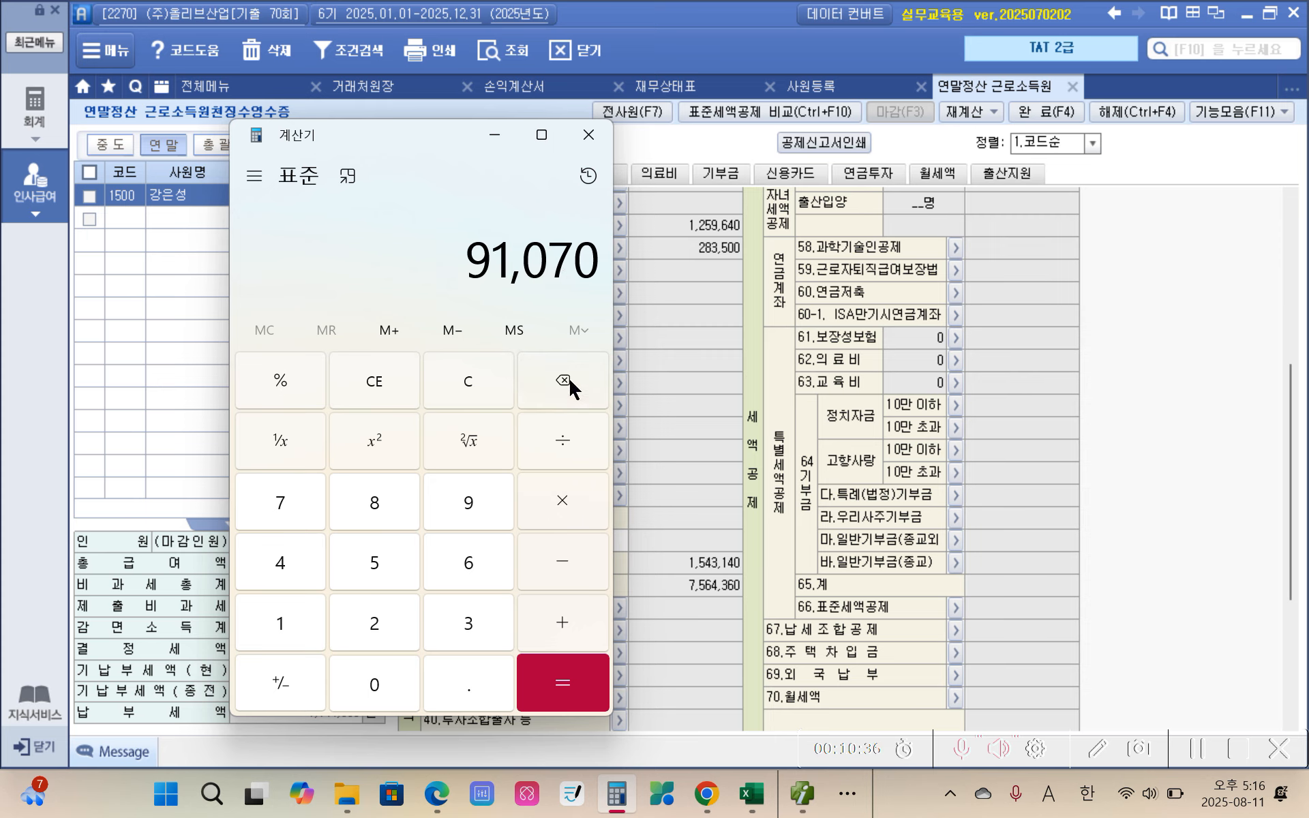
click(567, 377)
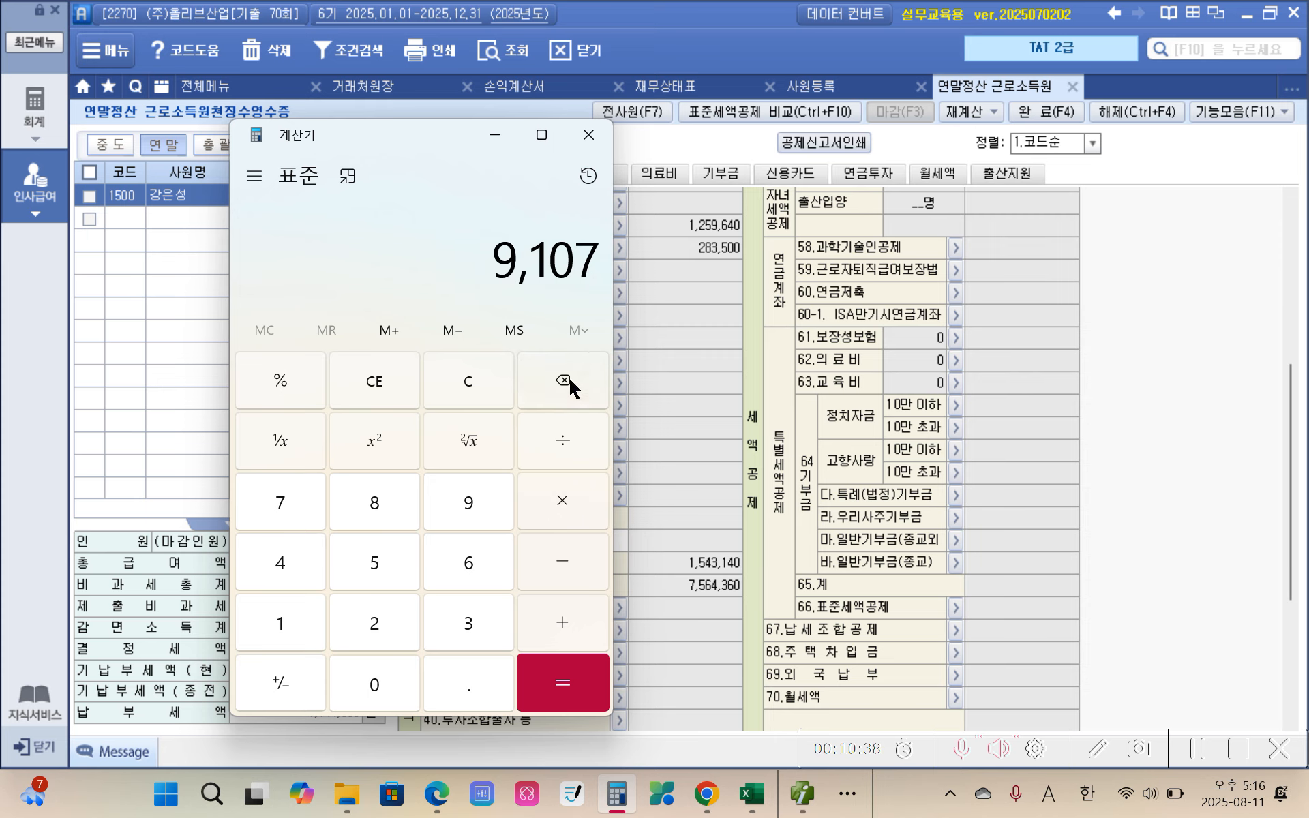
click(344, 567)
double_click(362, 686)
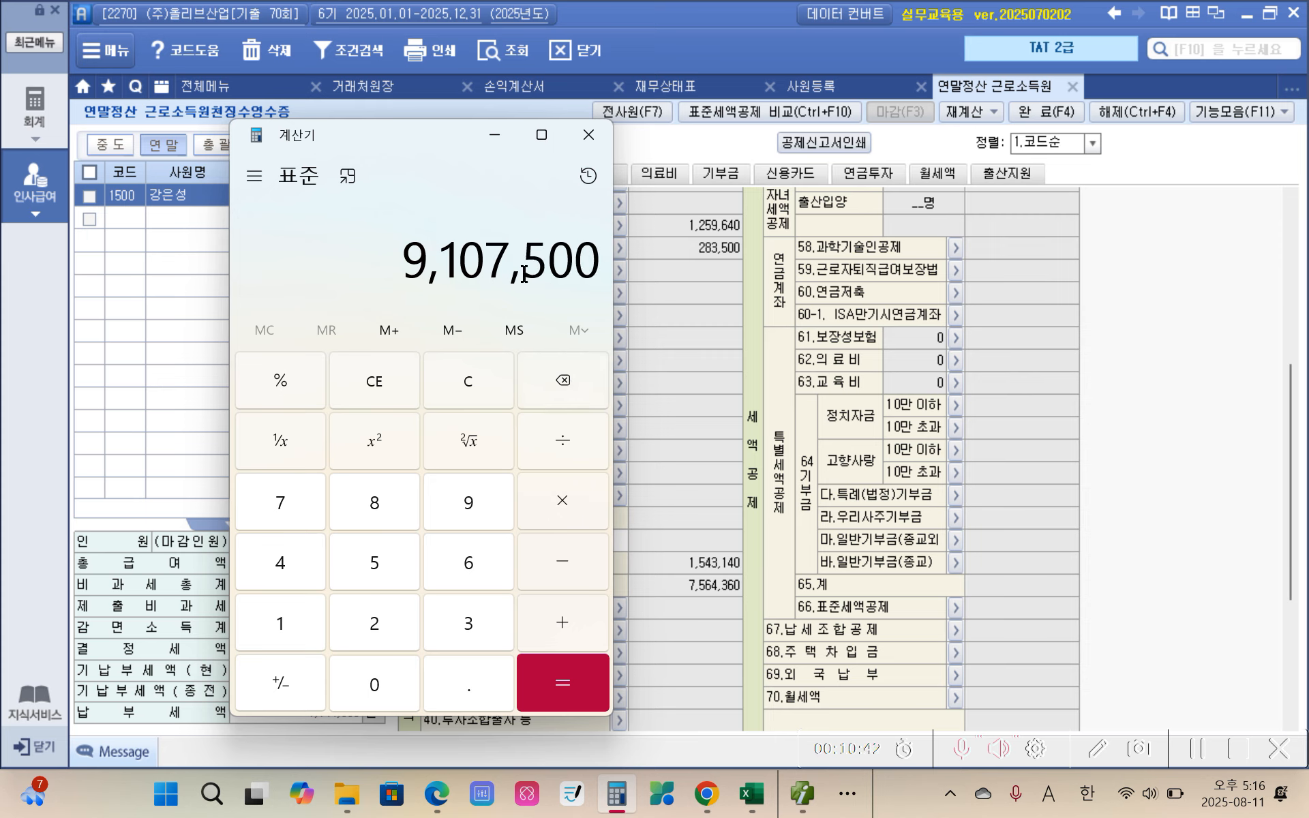
Step: Subtract 7564360 from the entered 9107500 in the calculator, with its window moved clear of the 정산명세 amounts
click(546, 555)
drag(447, 151, 1009, 81)
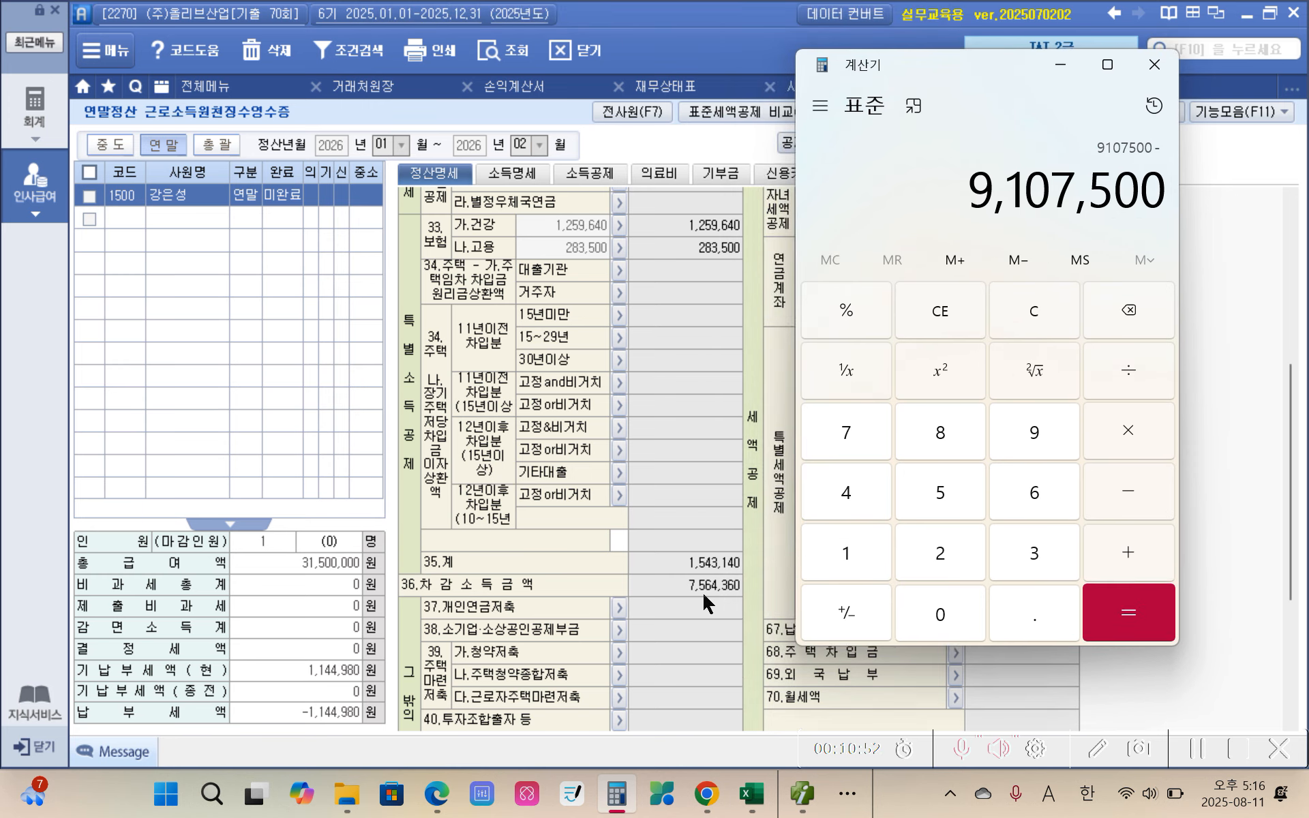
click(856, 443)
click(943, 504)
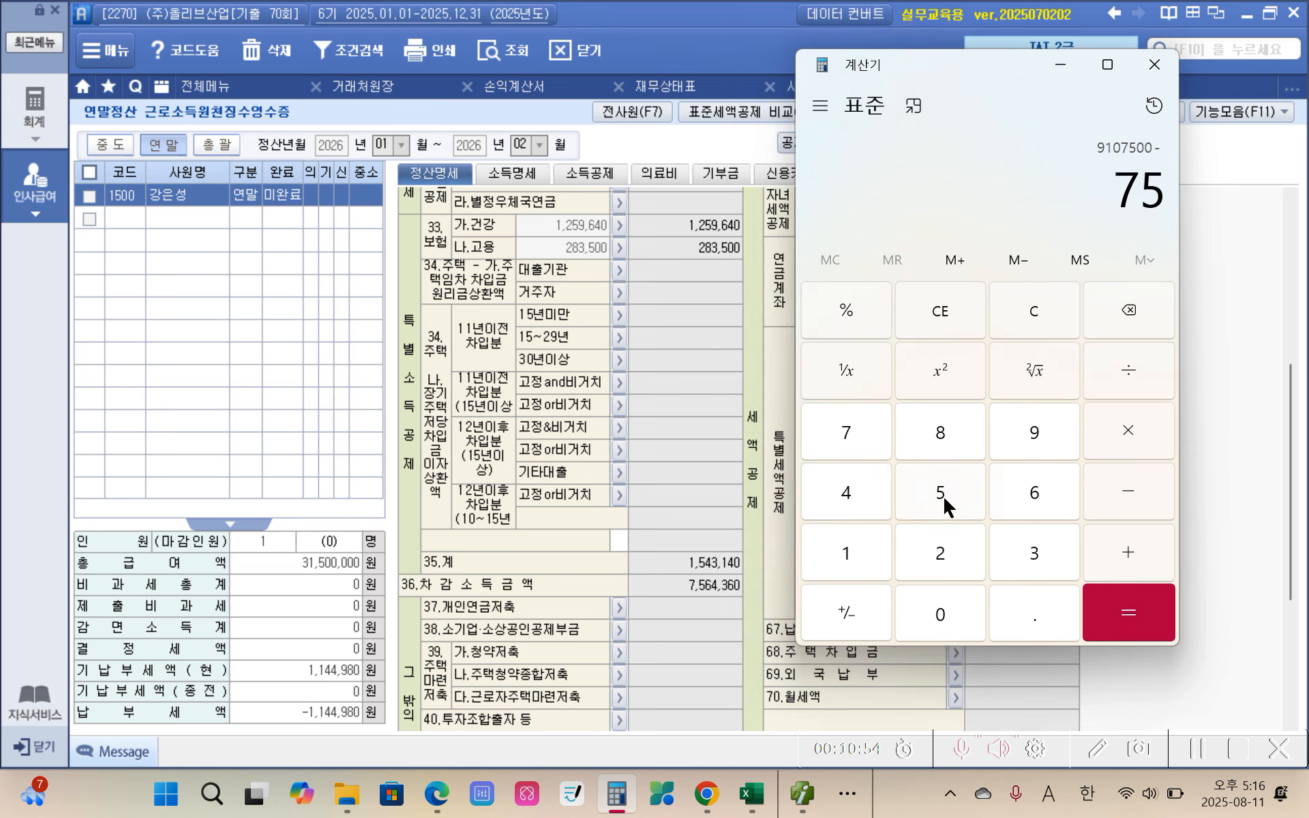
click(997, 497)
click(846, 505)
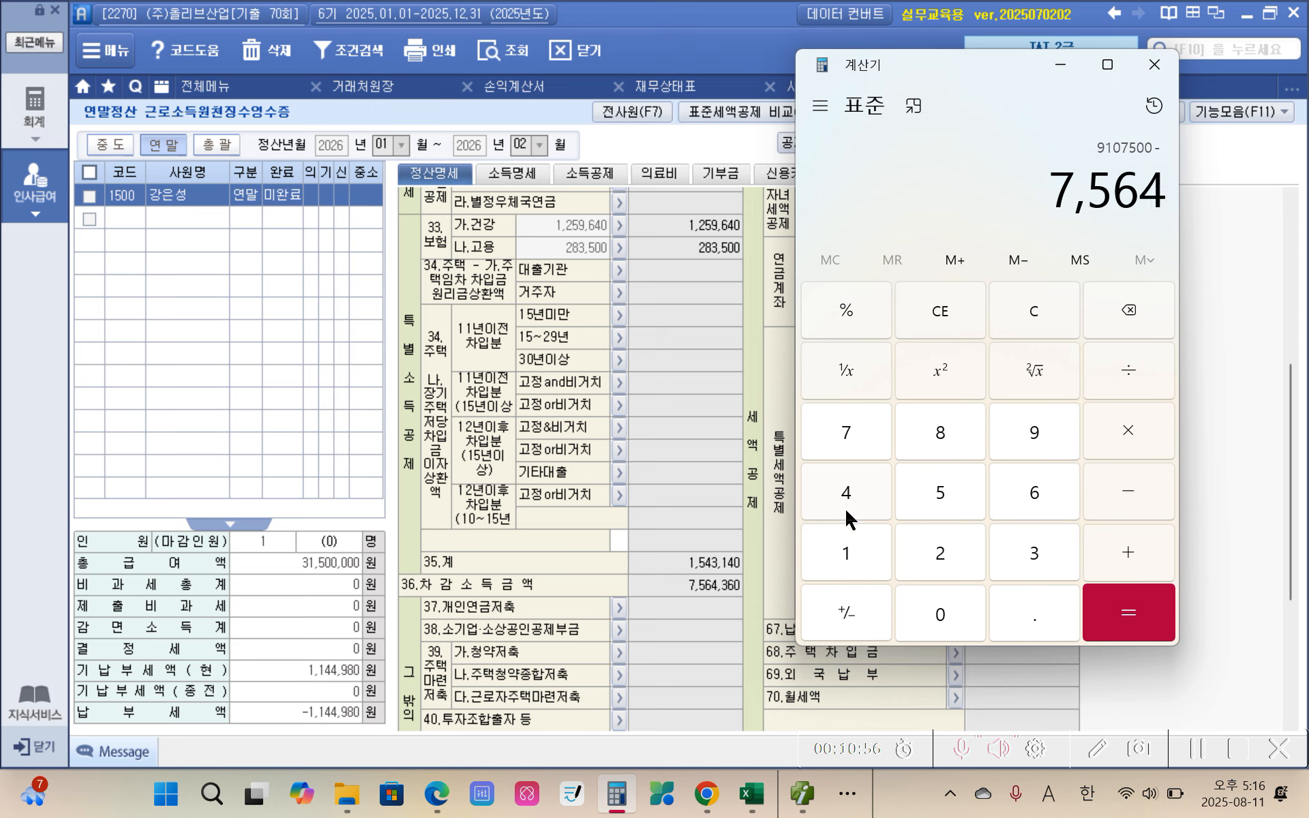
click(1045, 555)
click(1033, 494)
click(951, 622)
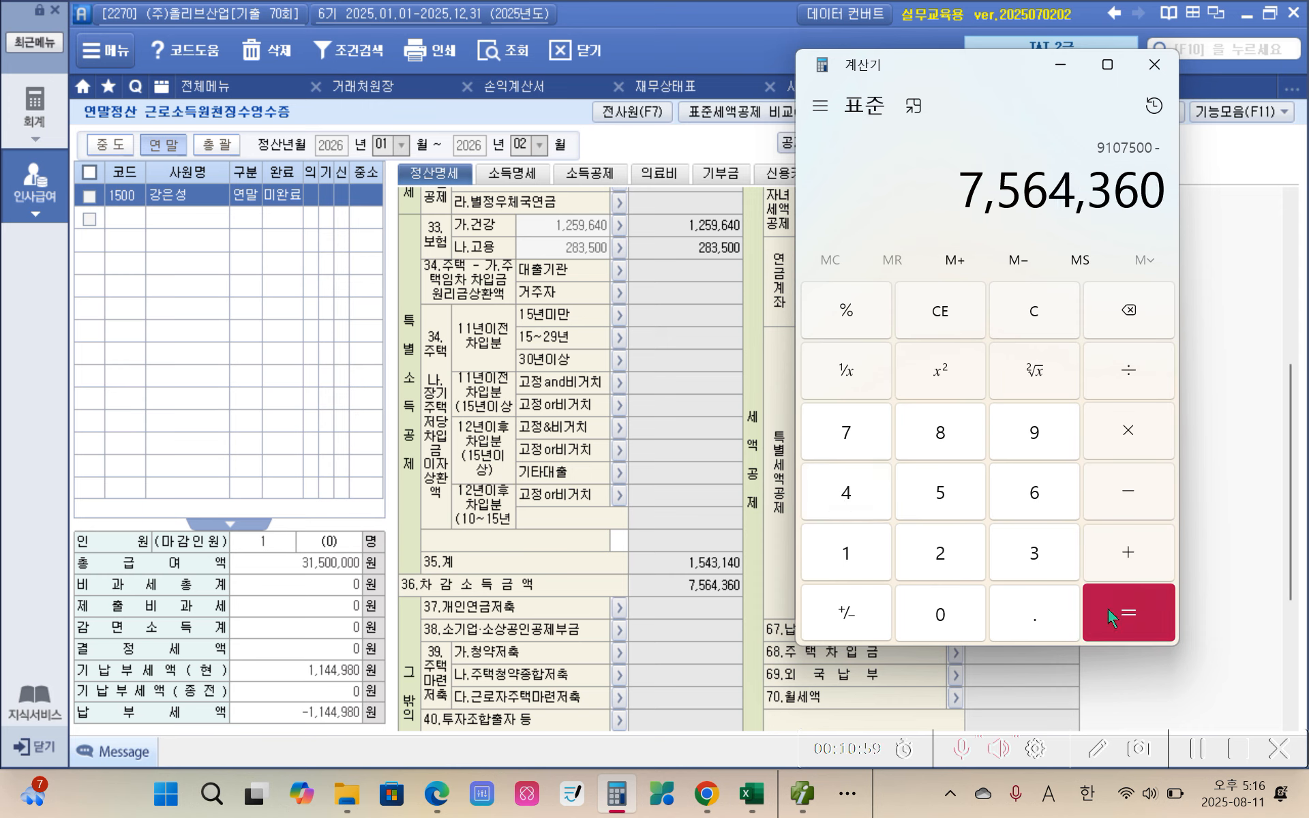
click(1109, 609)
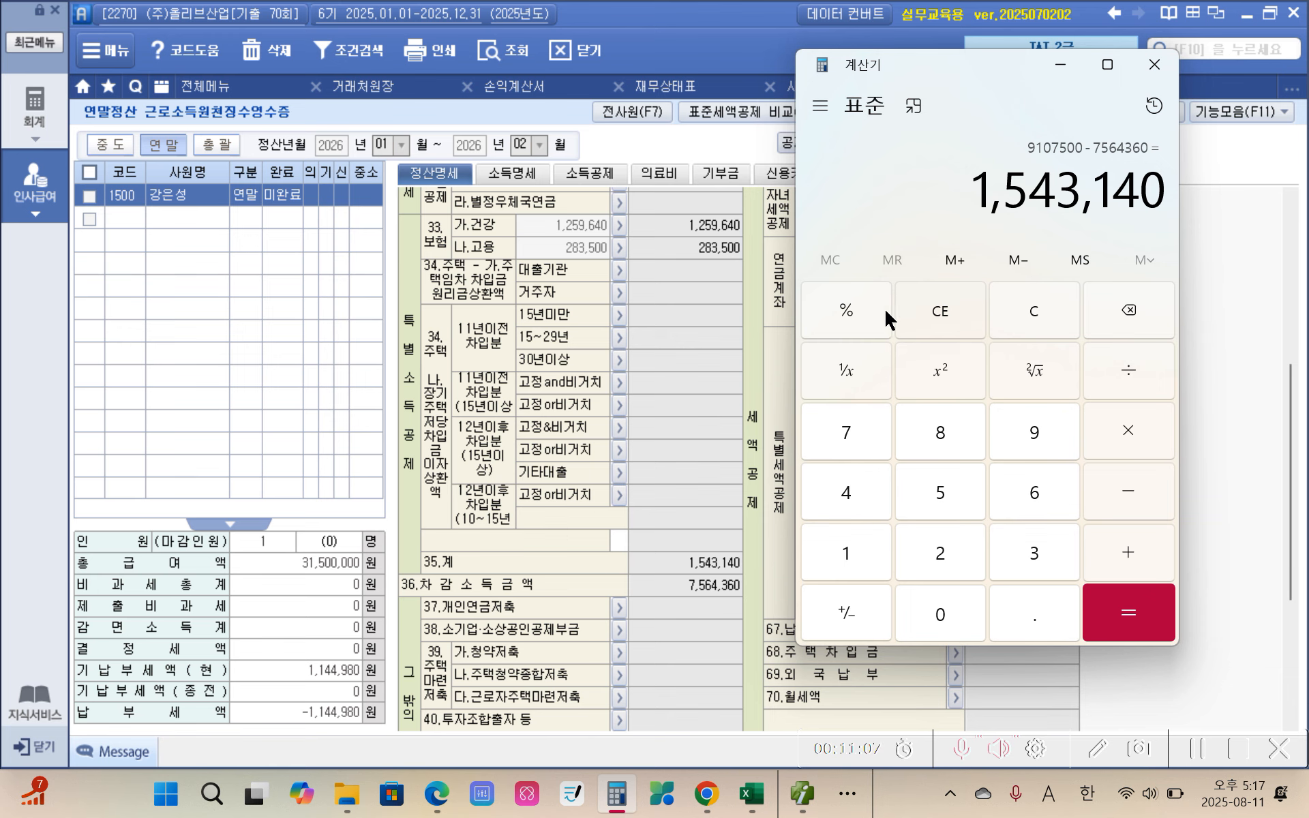
Step: Compare the calculated difference with the deduction amounts from the start of 정산명세, and close the calculator
scroll(656, 338, up, 5)
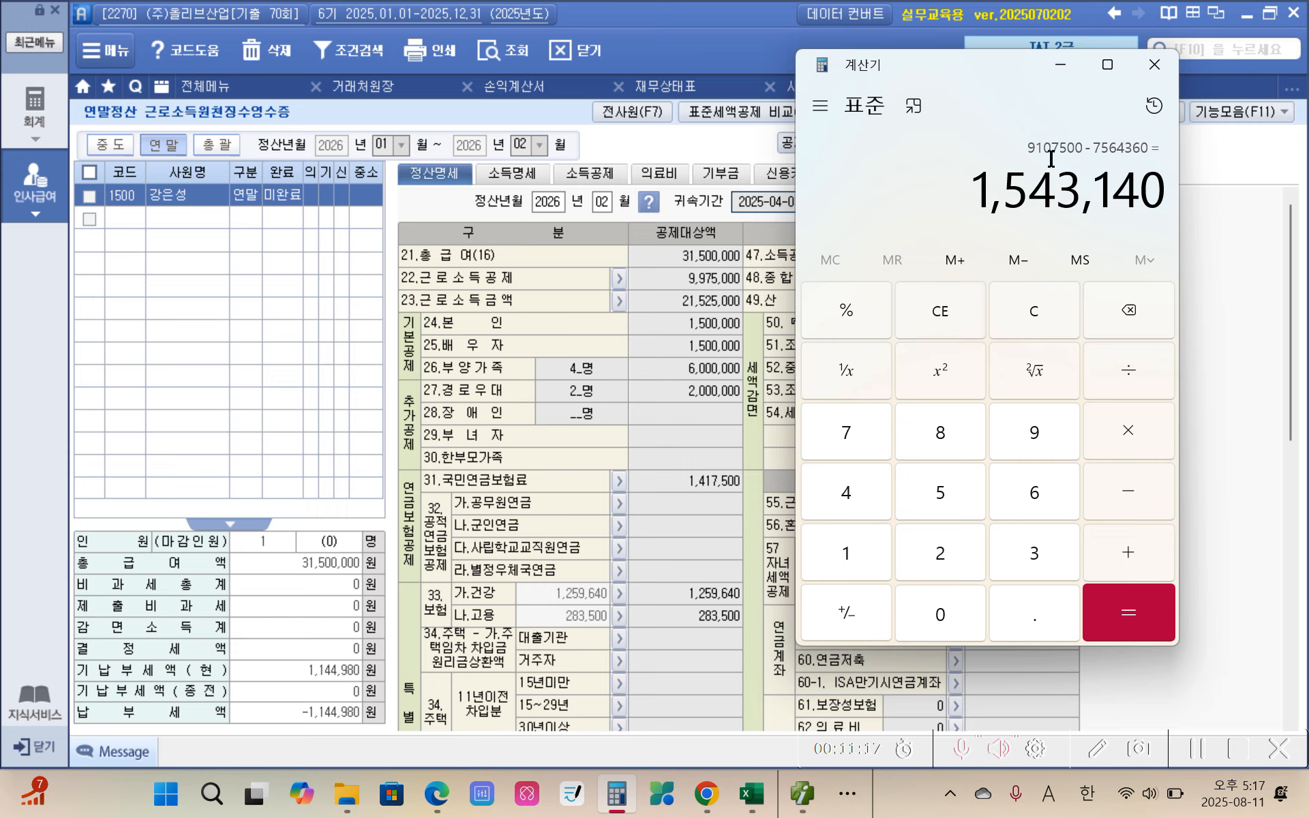
drag(989, 194, 1162, 193)
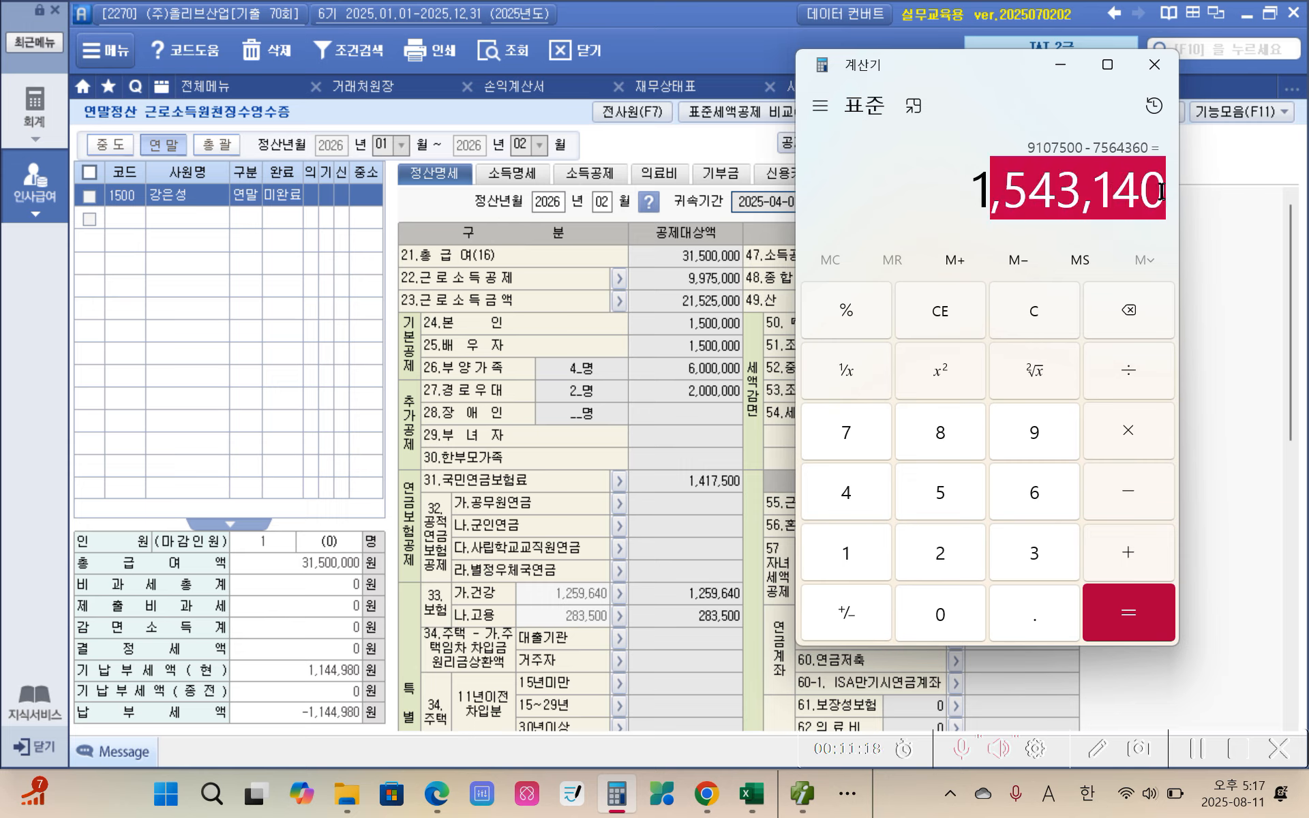
click(975, 195)
drag(974, 190, 1161, 192)
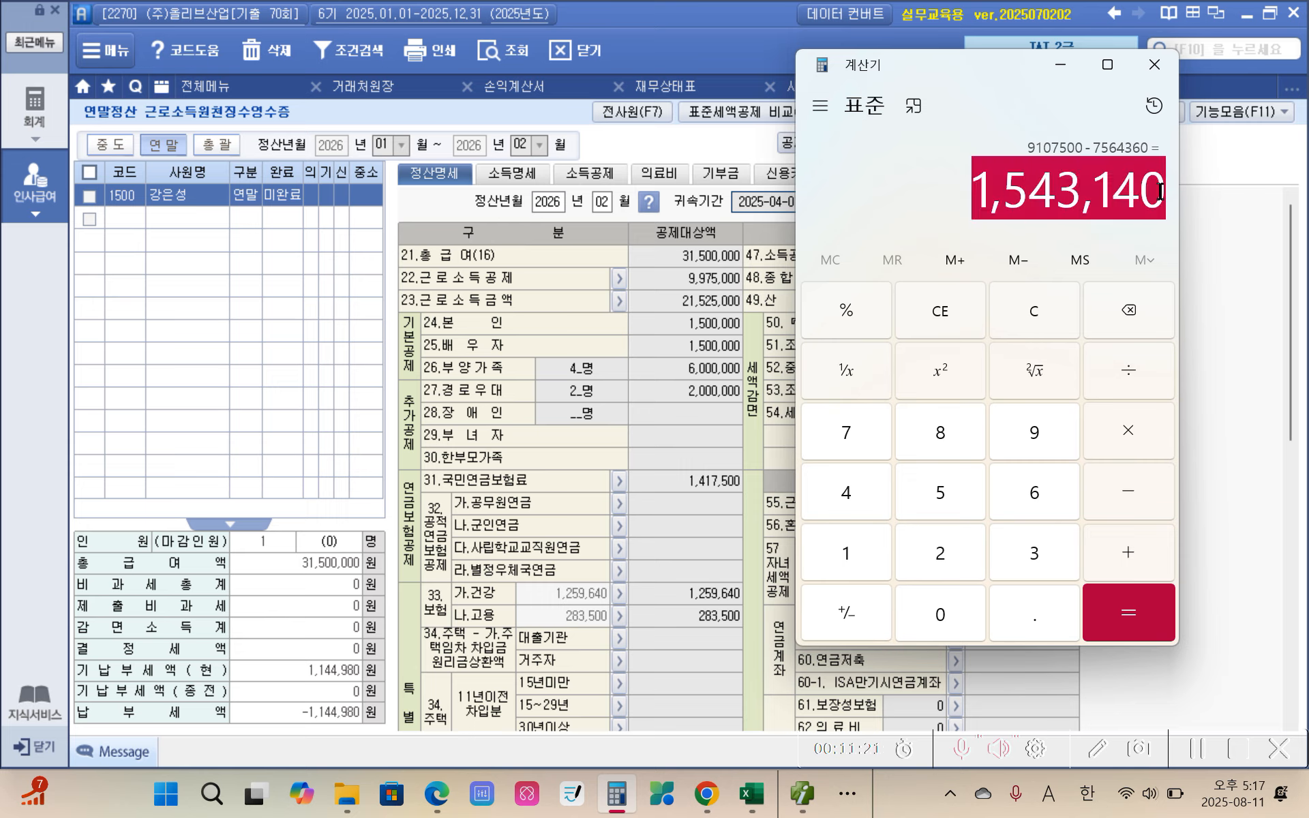
click(1155, 64)
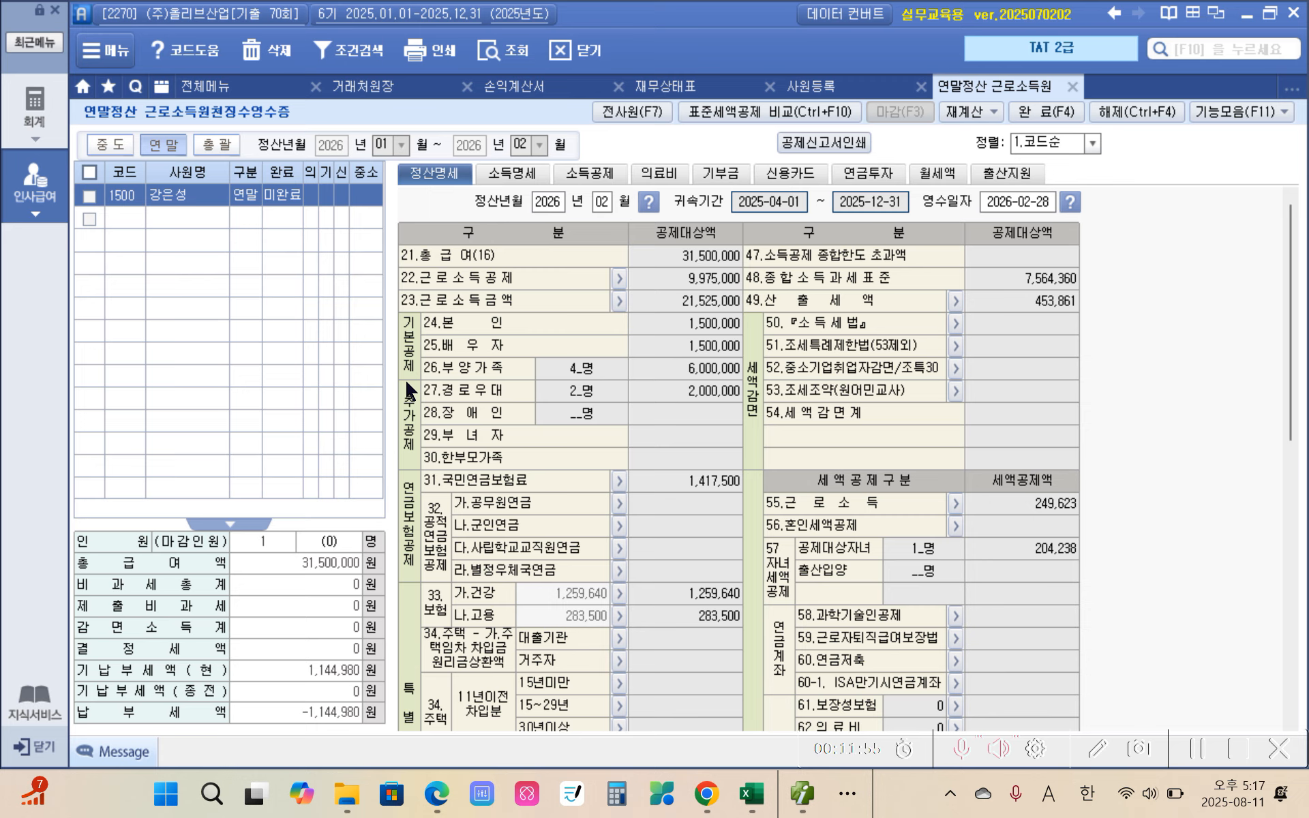
Step: Locate 36.차감소득금액 in 정산명세 again and select its amount
scroll(650, 564, down, 4)
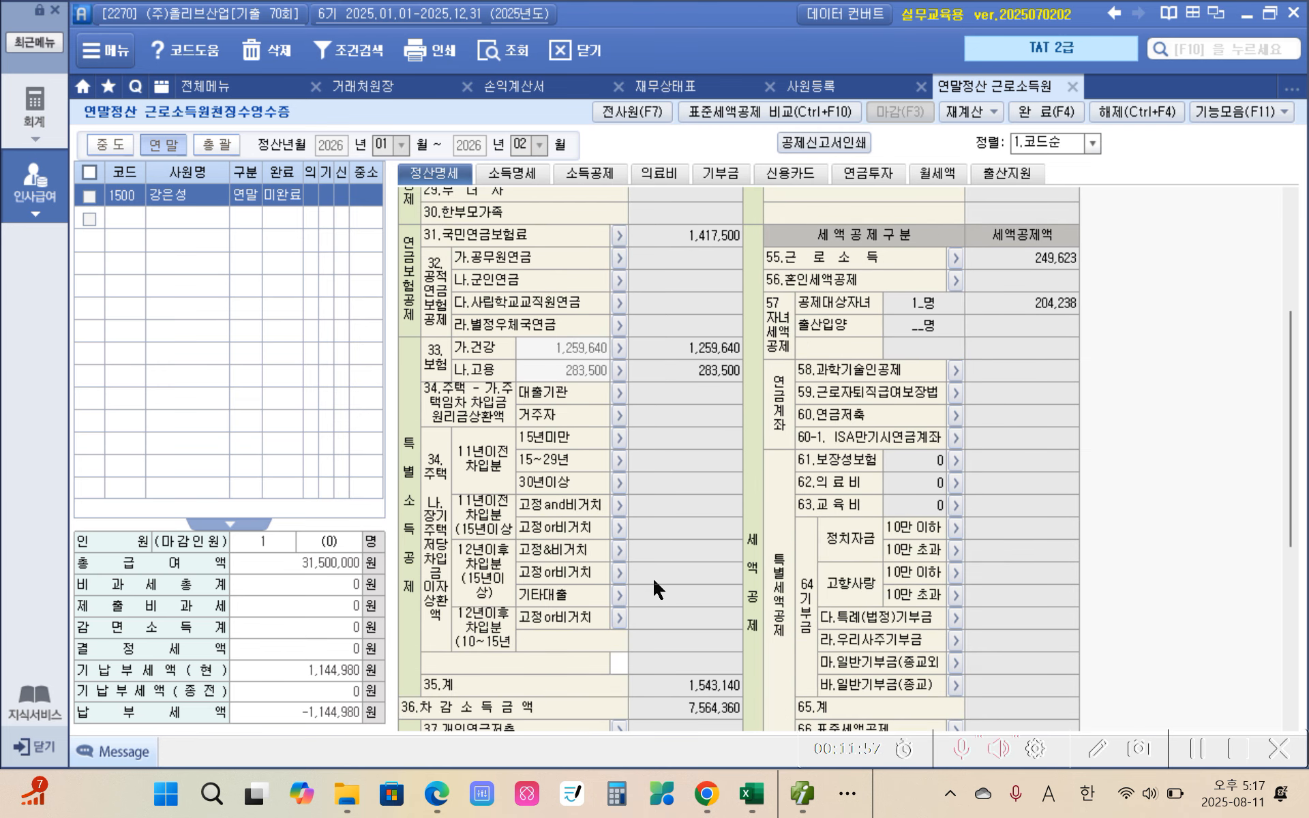
scroll(619, 488, down, 4)
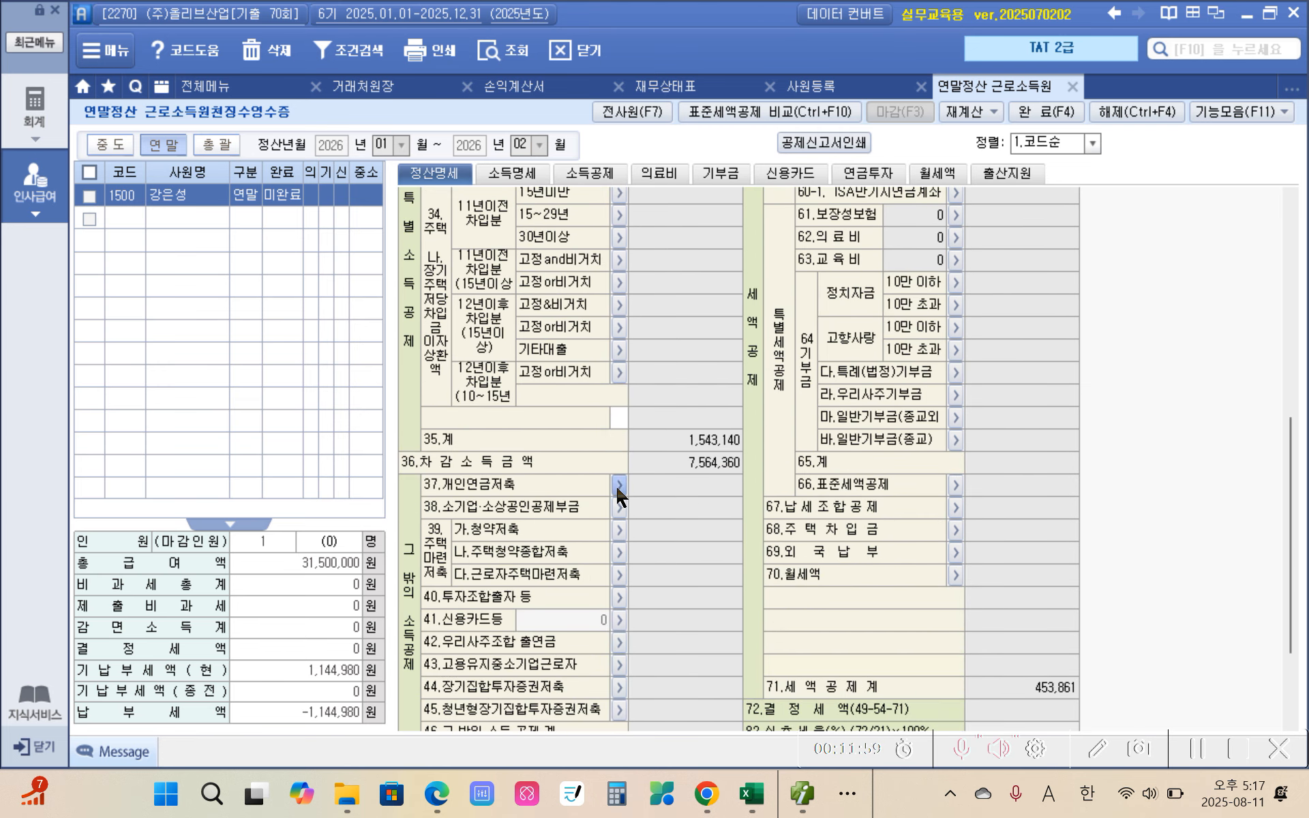
click(693, 468)
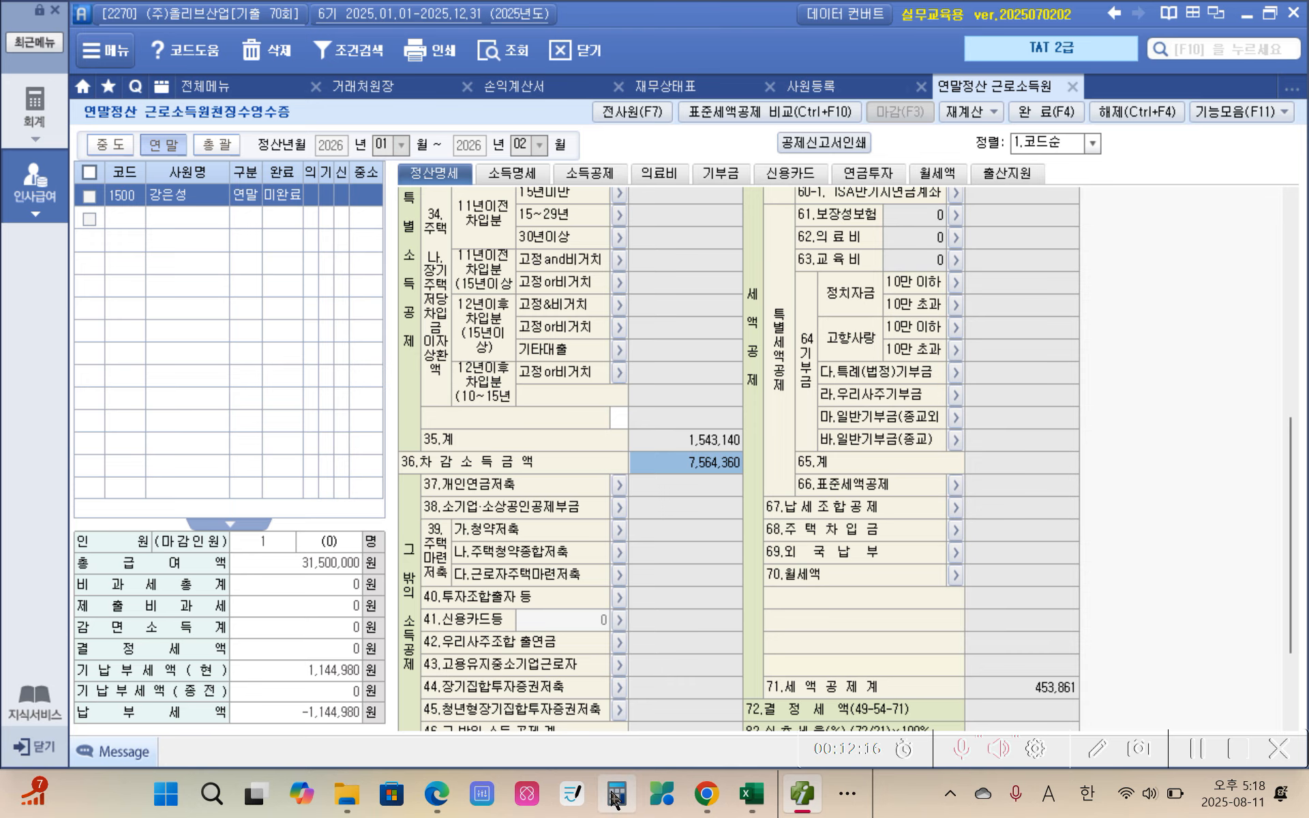
Step: Switch to the exam PDF in Edge and highlight "3월 급여자료" in yellow under 급여명세에 의한 급여자료
mouse_move(430, 810)
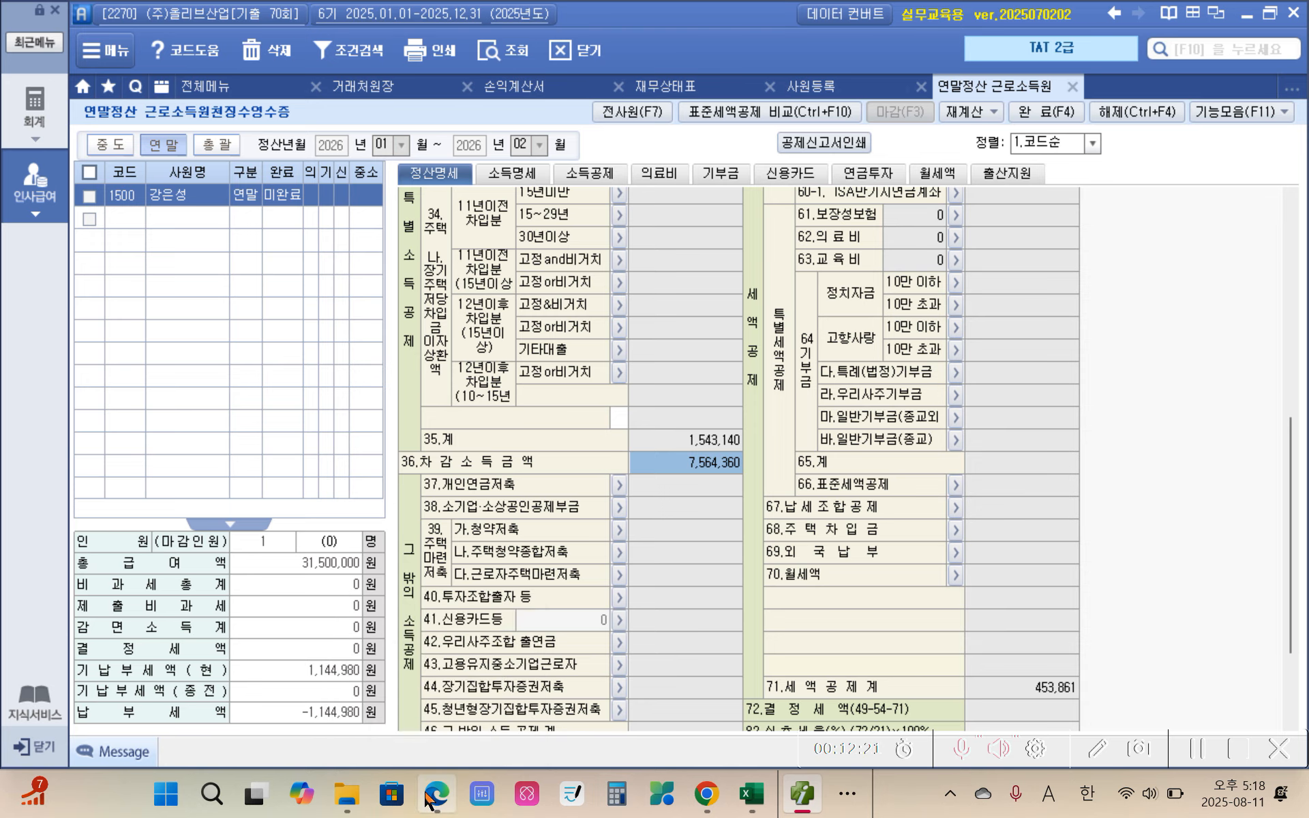
click(427, 797)
scroll(435, 654, down, 5)
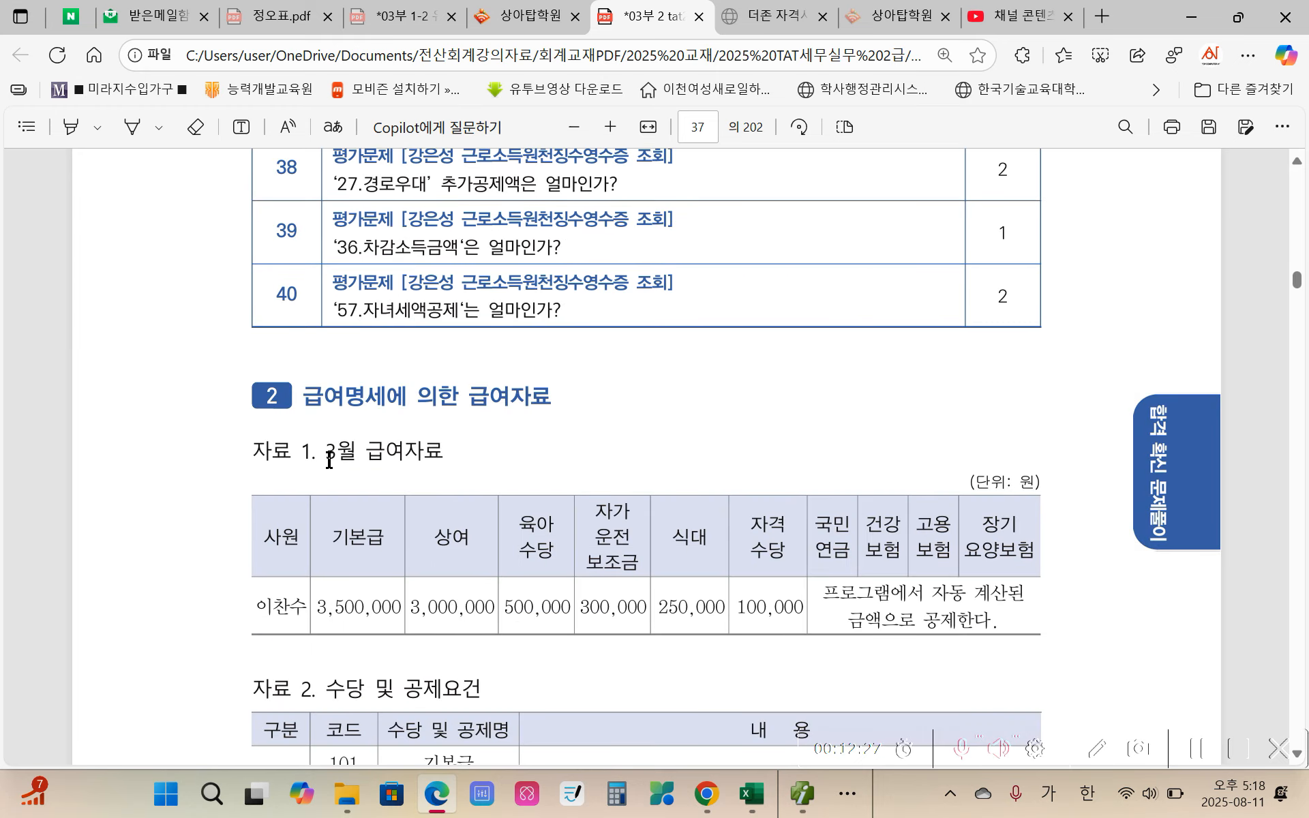
drag(328, 461, 447, 455)
mouse_move(480, 335)
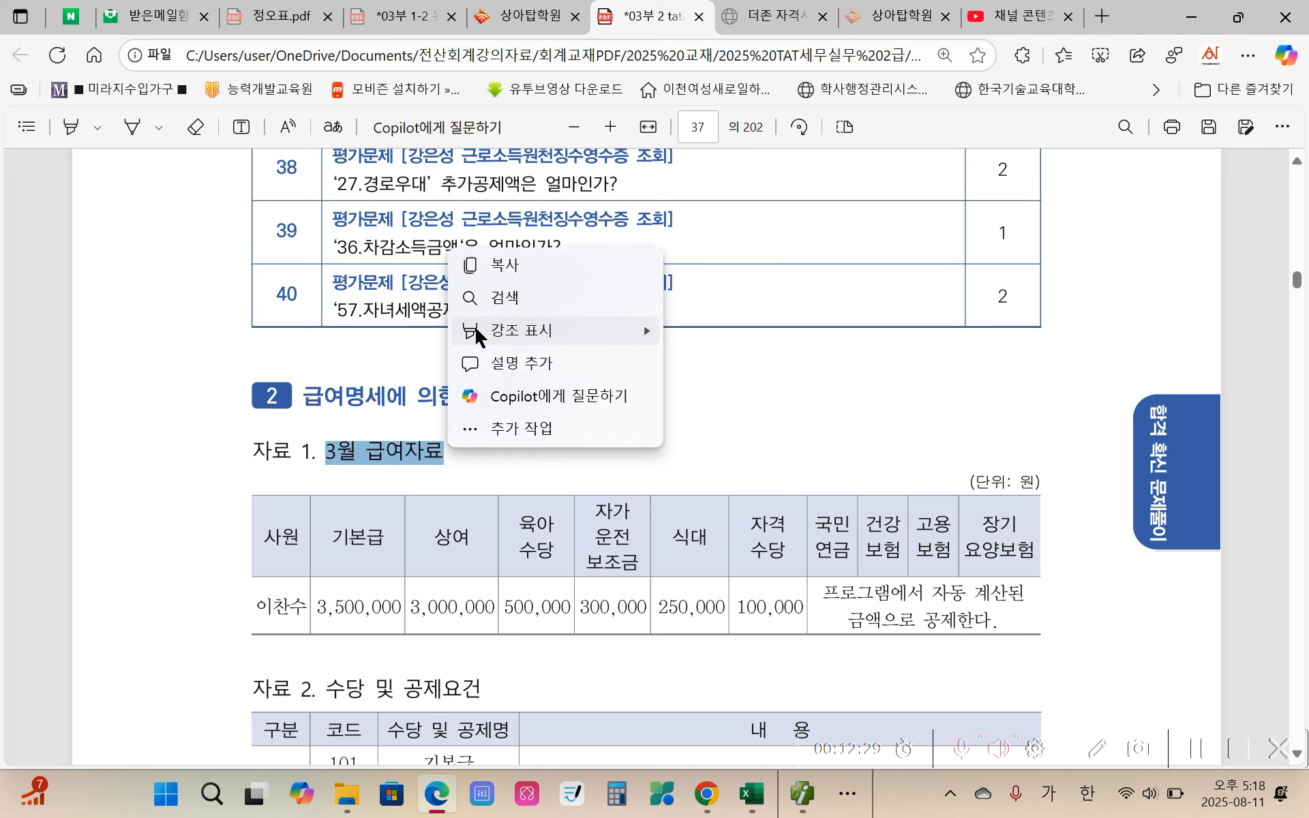
click(761, 343)
Step: Review the 육아수당, 자가운전보조금, 식대 and 자격수당 columns of the March pay table, circling them temporarily
scroll(685, 485, down, 5)
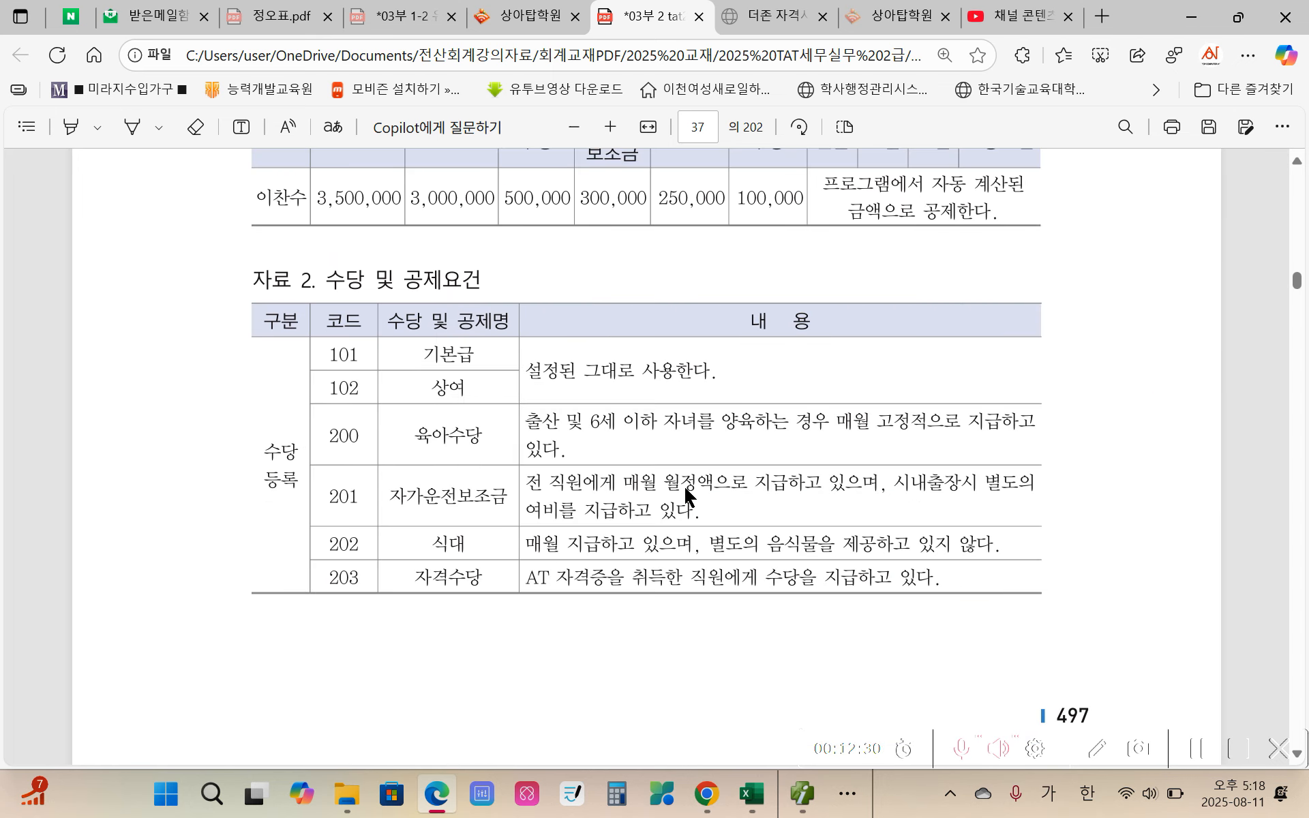
scroll(684, 485, up, 3)
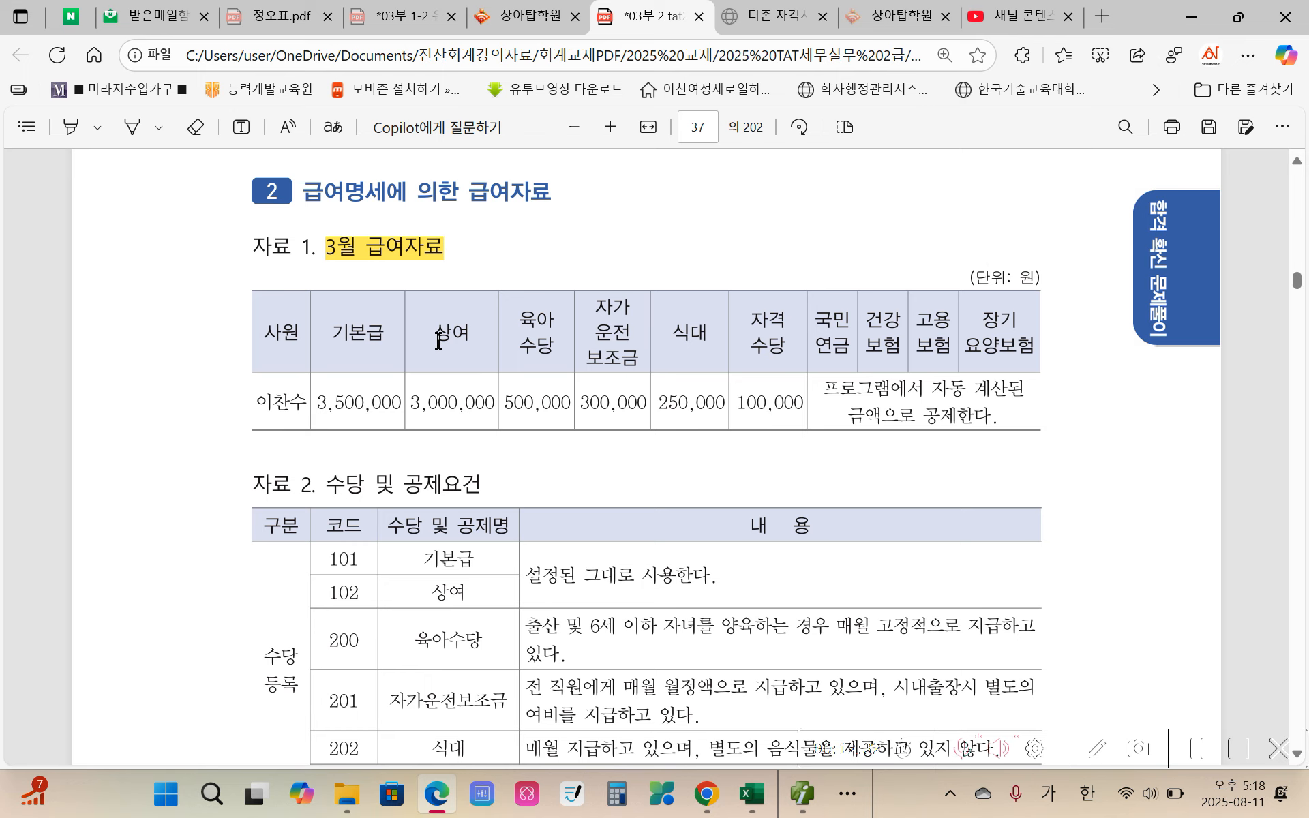
mouse_move(523, 305)
mouse_down()
mouse_move(513, 366)
mouse_move(561, 361)
mouse_up()
mouse_move(588, 309)
mouse_down()
mouse_move(584, 362)
mouse_move(601, 373)
mouse_up()
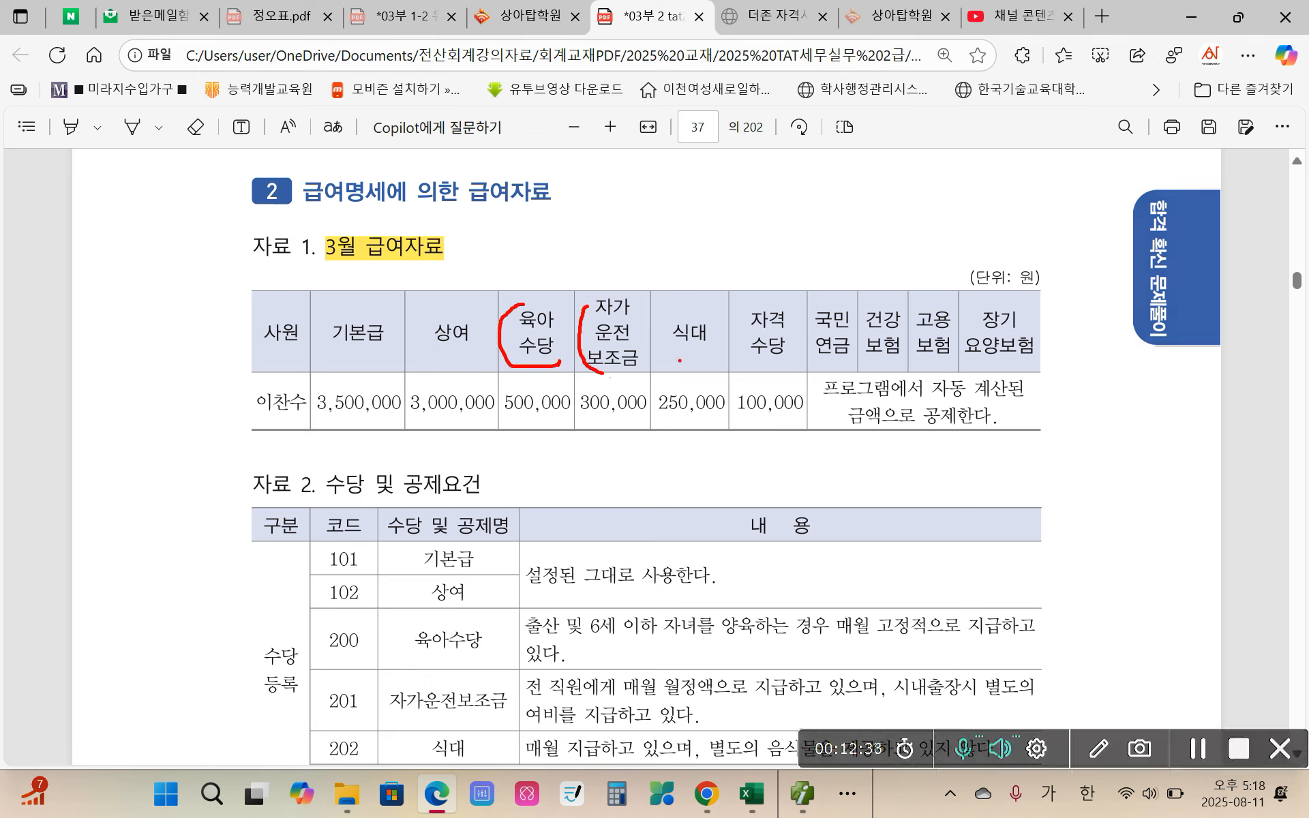
mouse_move(677, 319)
mouse_down()
mouse_move(664, 353)
mouse_move(713, 369)
mouse_up()
drag(742, 310, 751, 370)
key(Escape)
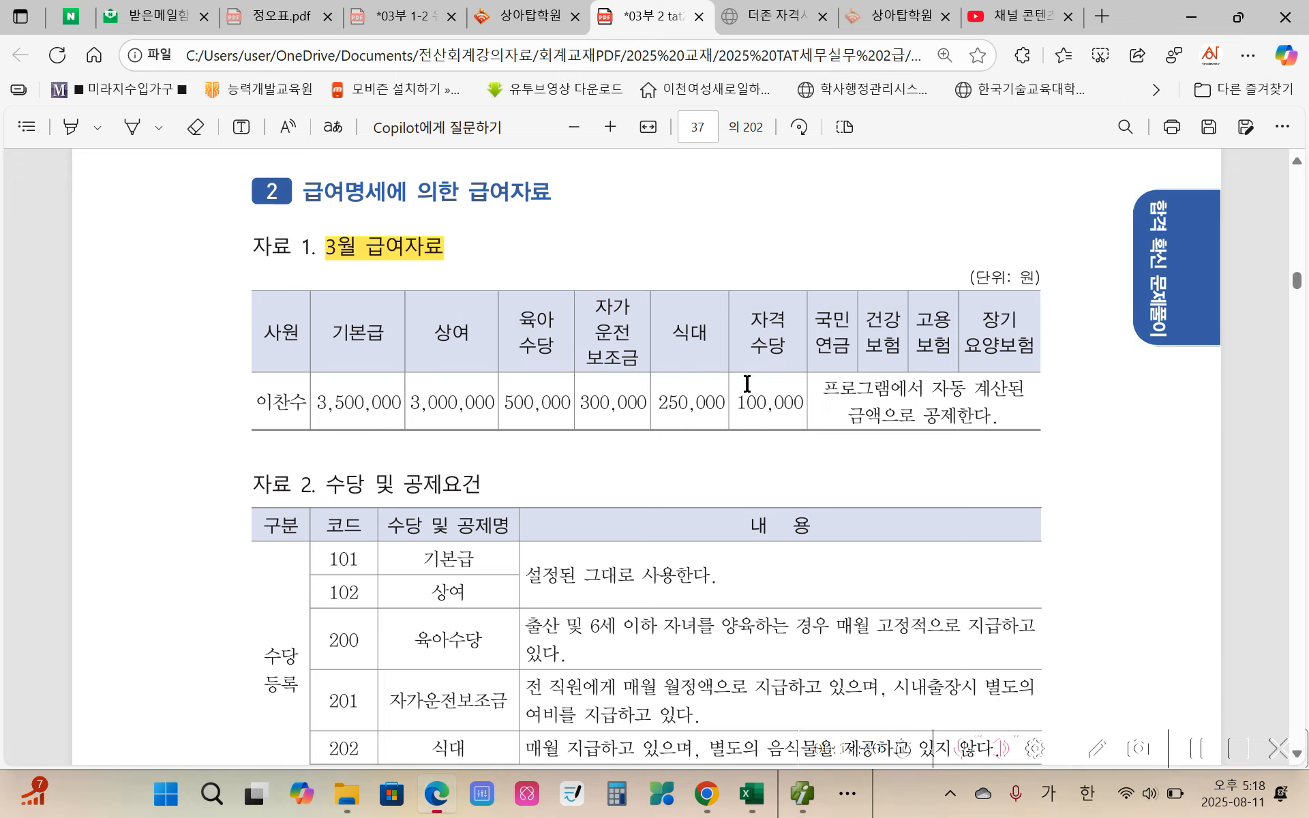
Step: Highlight 육아수당 in yellow in the 자료 2 수당 및 공제요건 table, and highlight 식대 as well
scroll(599, 560, down, 1)
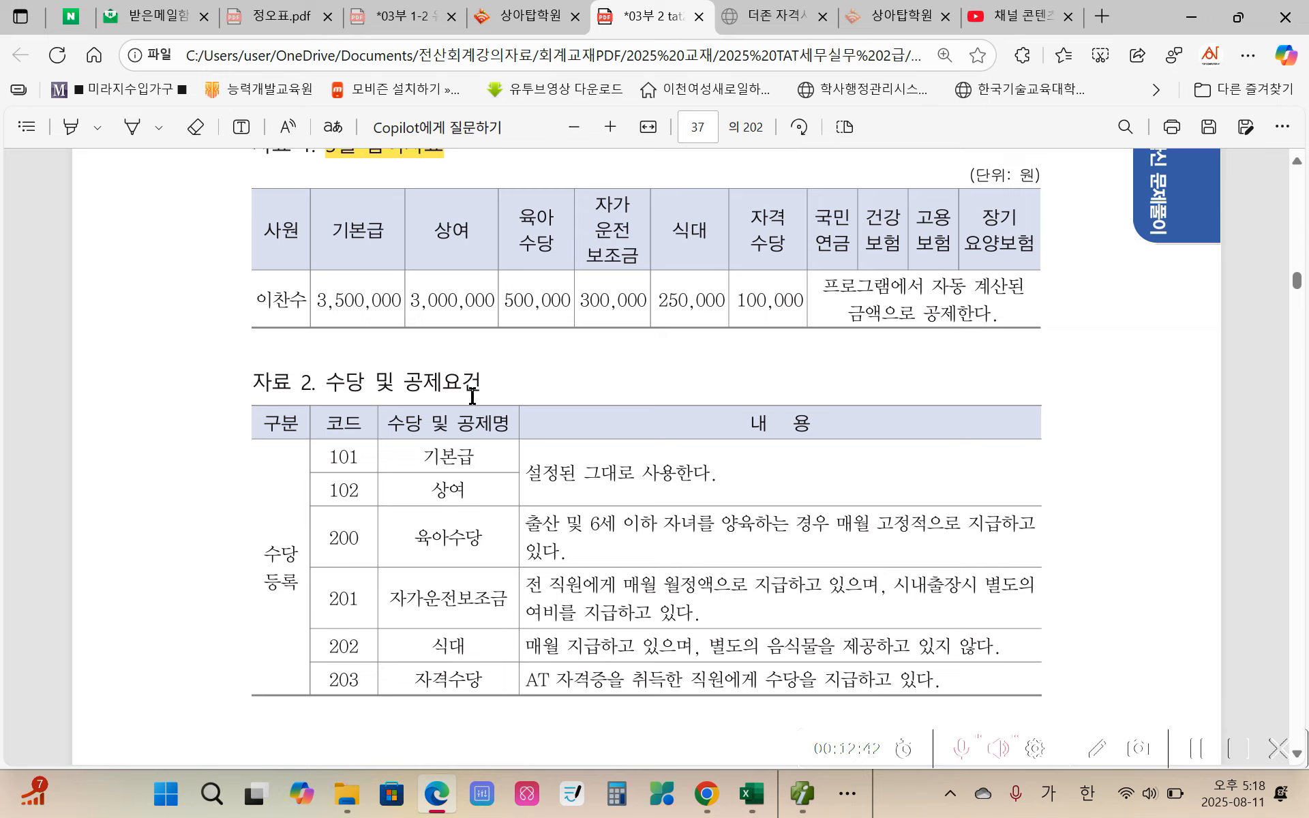
scroll(536, 518, down, 1)
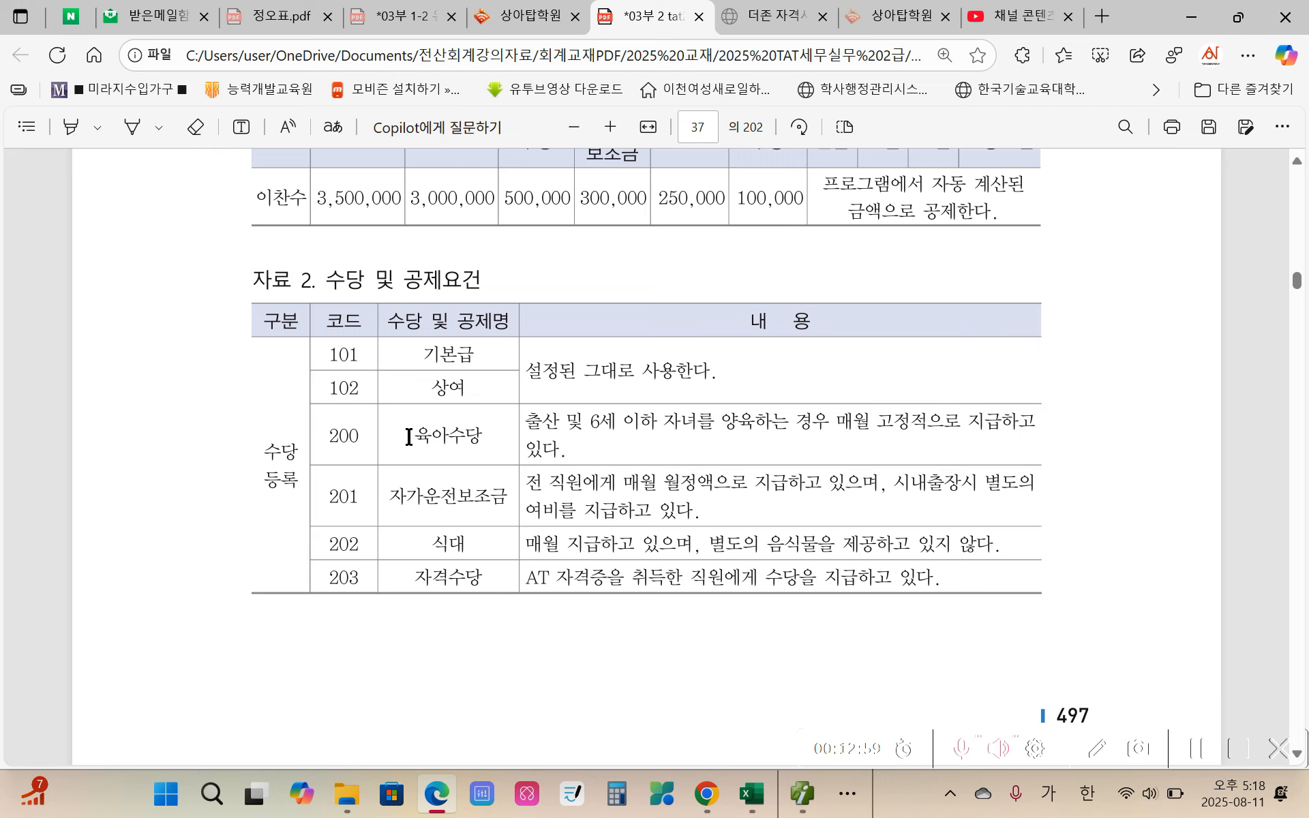
drag(412, 436, 476, 435)
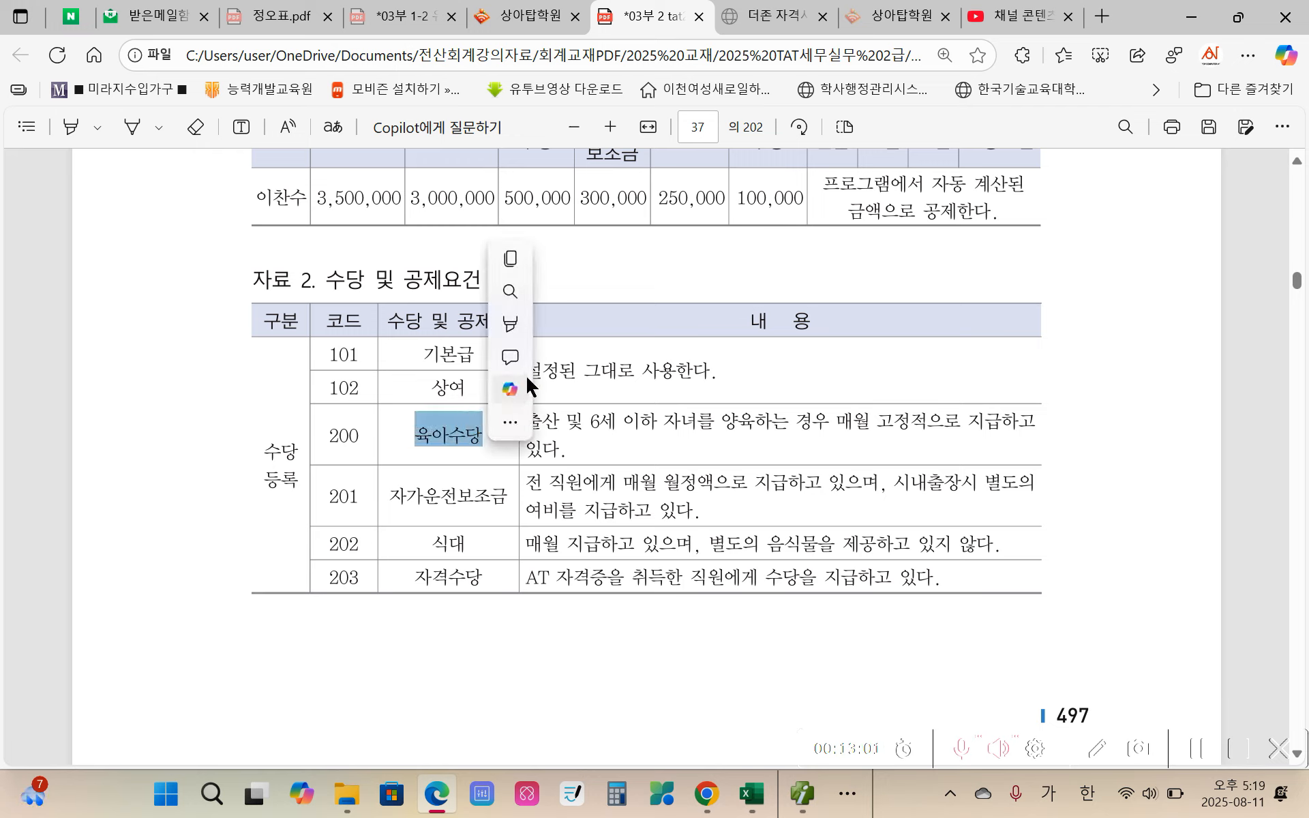
mouse_move(516, 326)
click(800, 326)
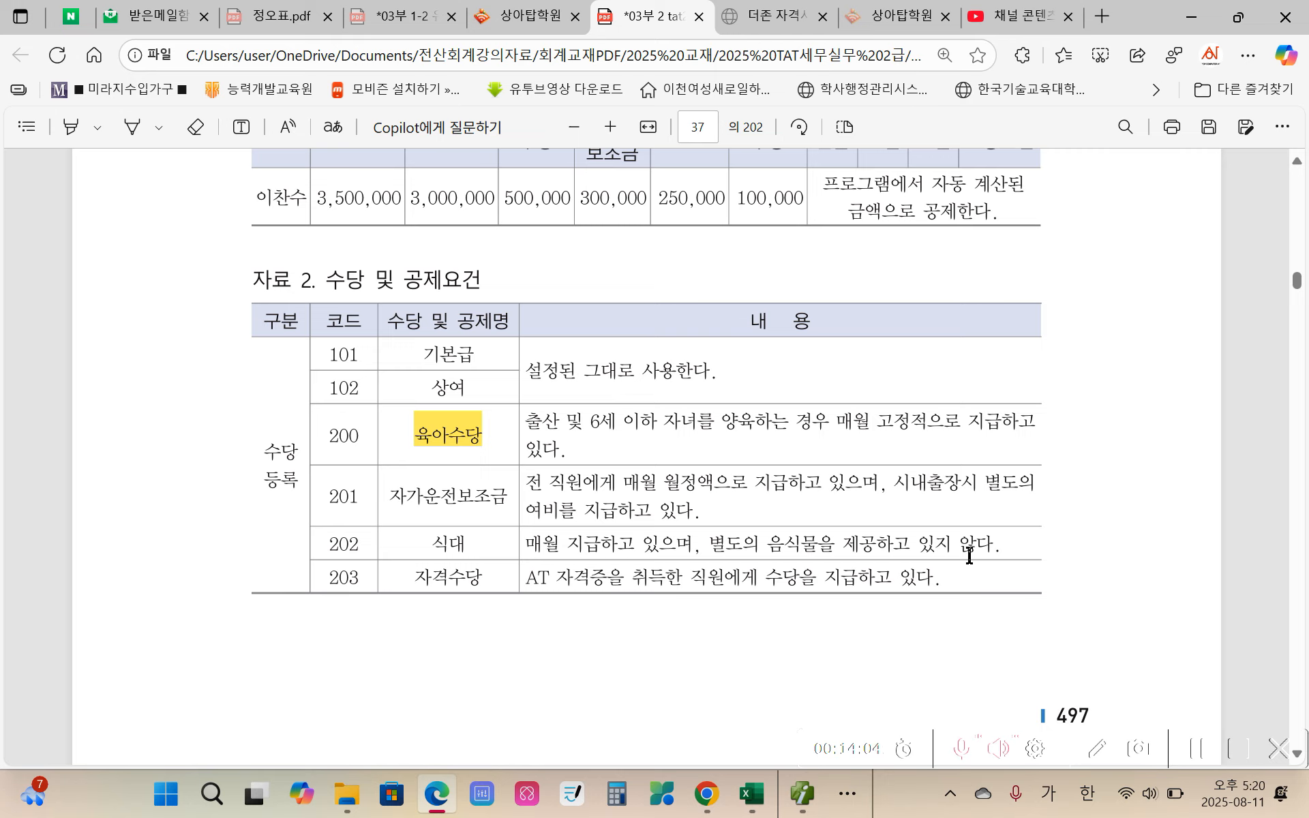
drag(434, 549, 482, 545)
right_click(481, 546)
mouse_move(543, 433)
click(735, 434)
Step: Highlight "수당등록을 하시오" in yellow in the first 수행과제 item on page 38
scroll(352, 627, down, 10)
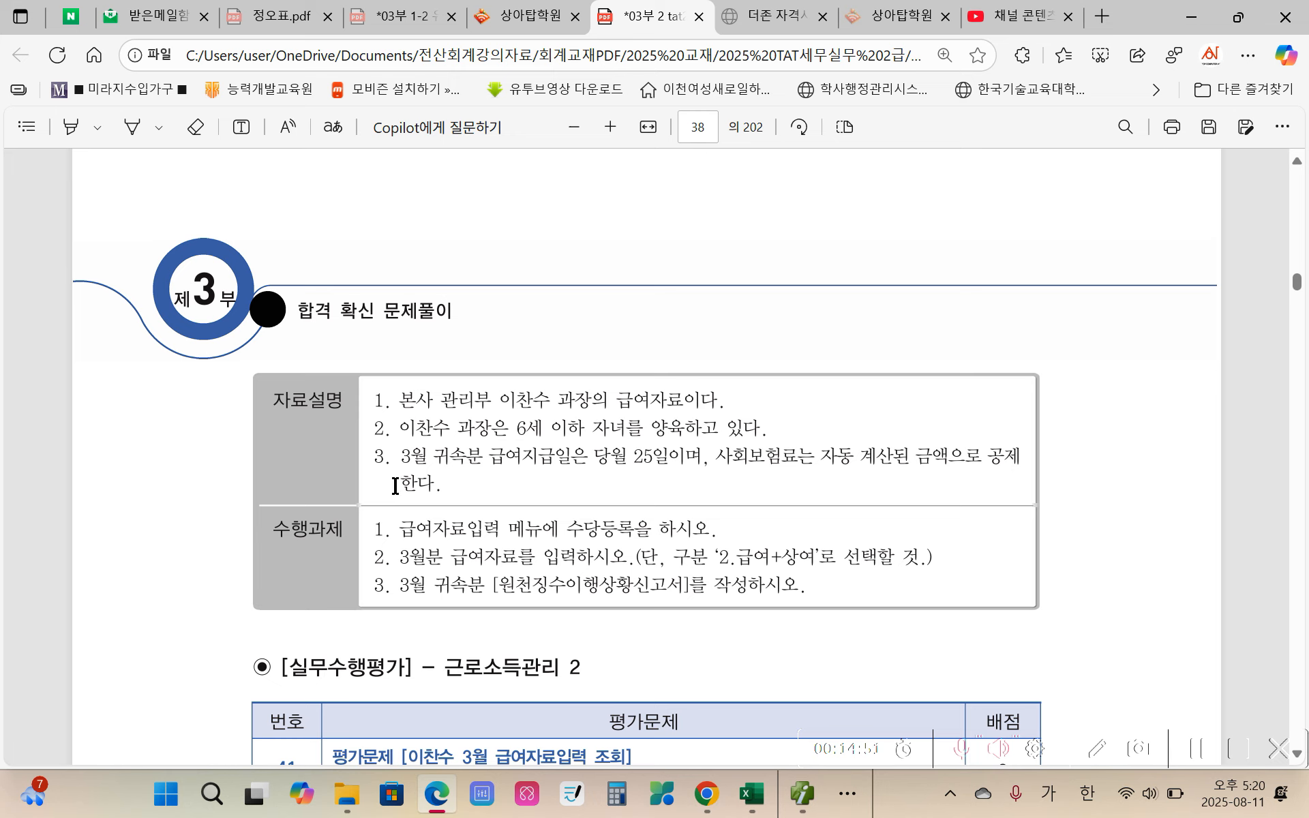
scroll(426, 485, down, 1)
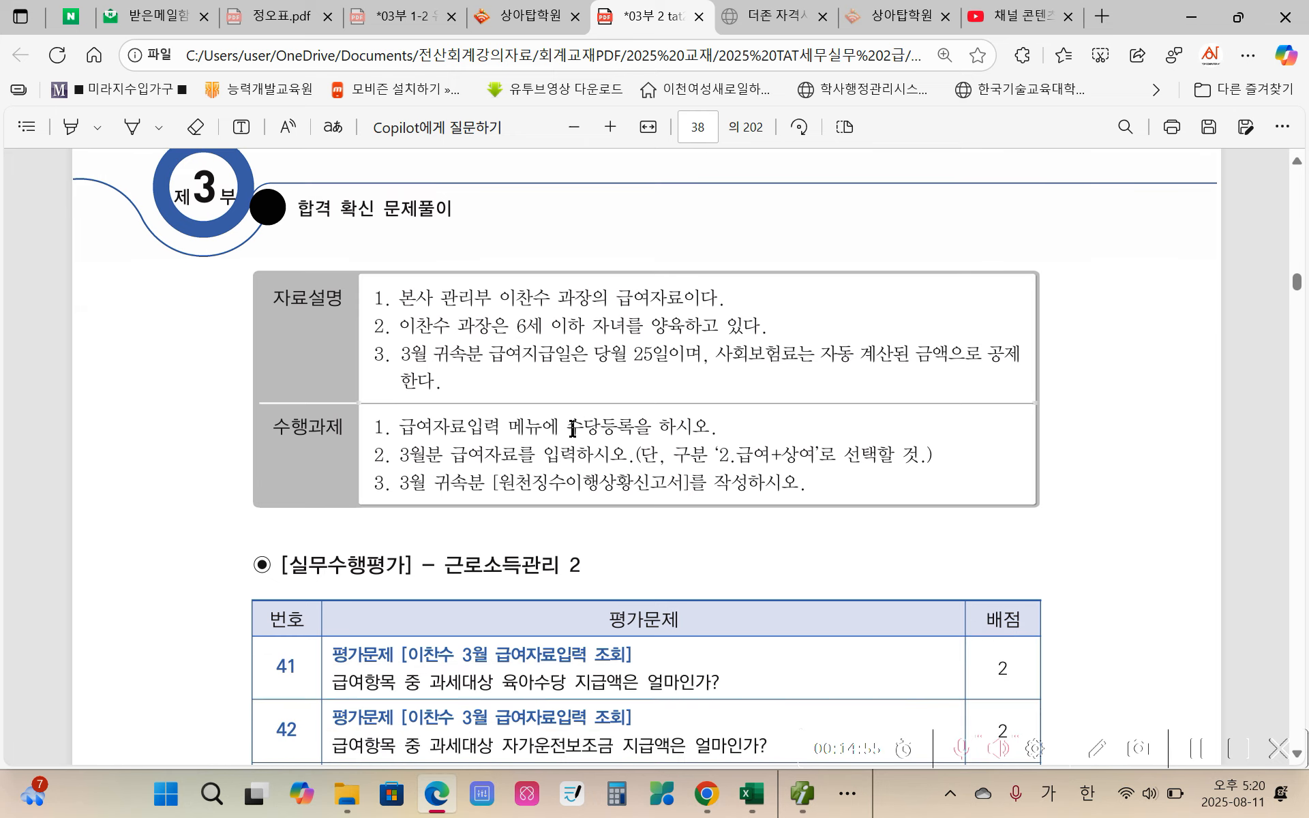
drag(570, 428, 710, 428)
right_click(710, 430)
mouse_move(755, 322)
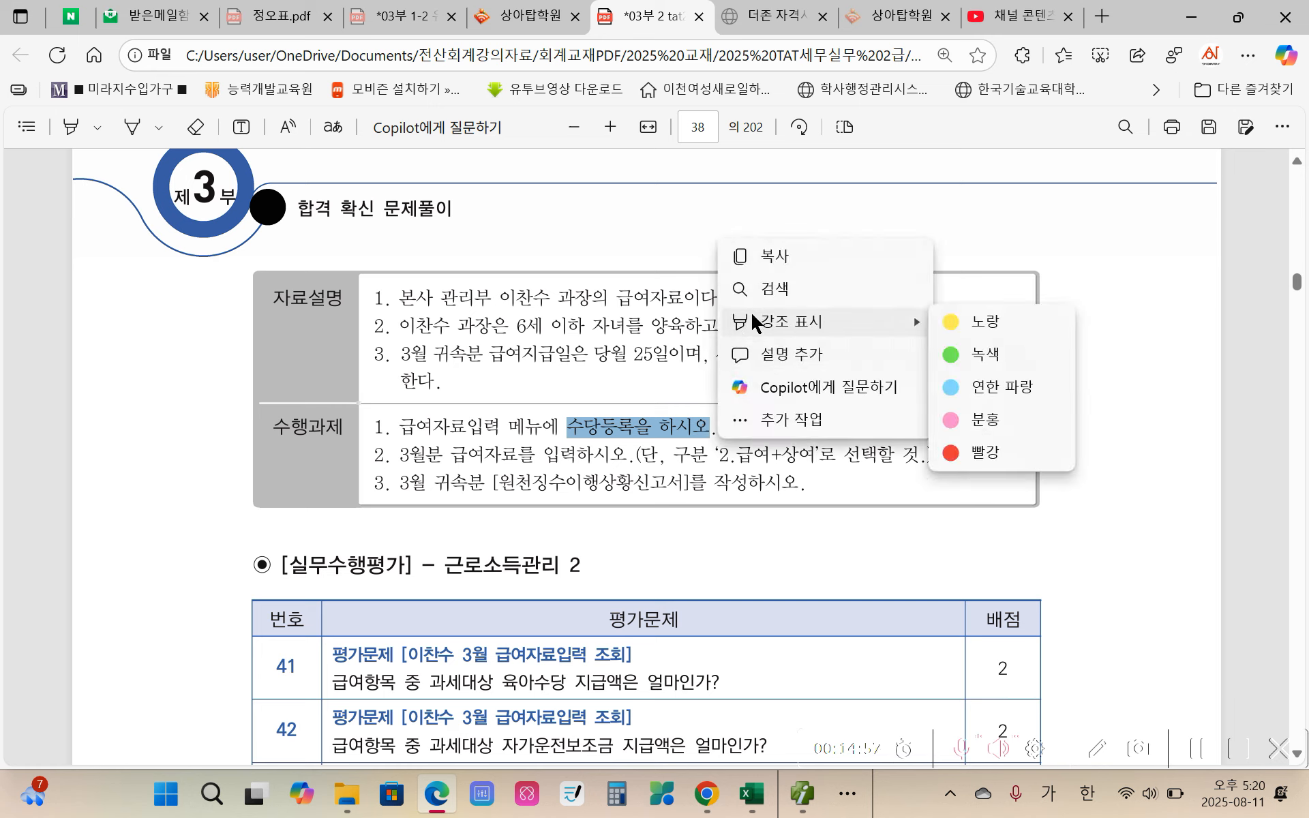
click(954, 323)
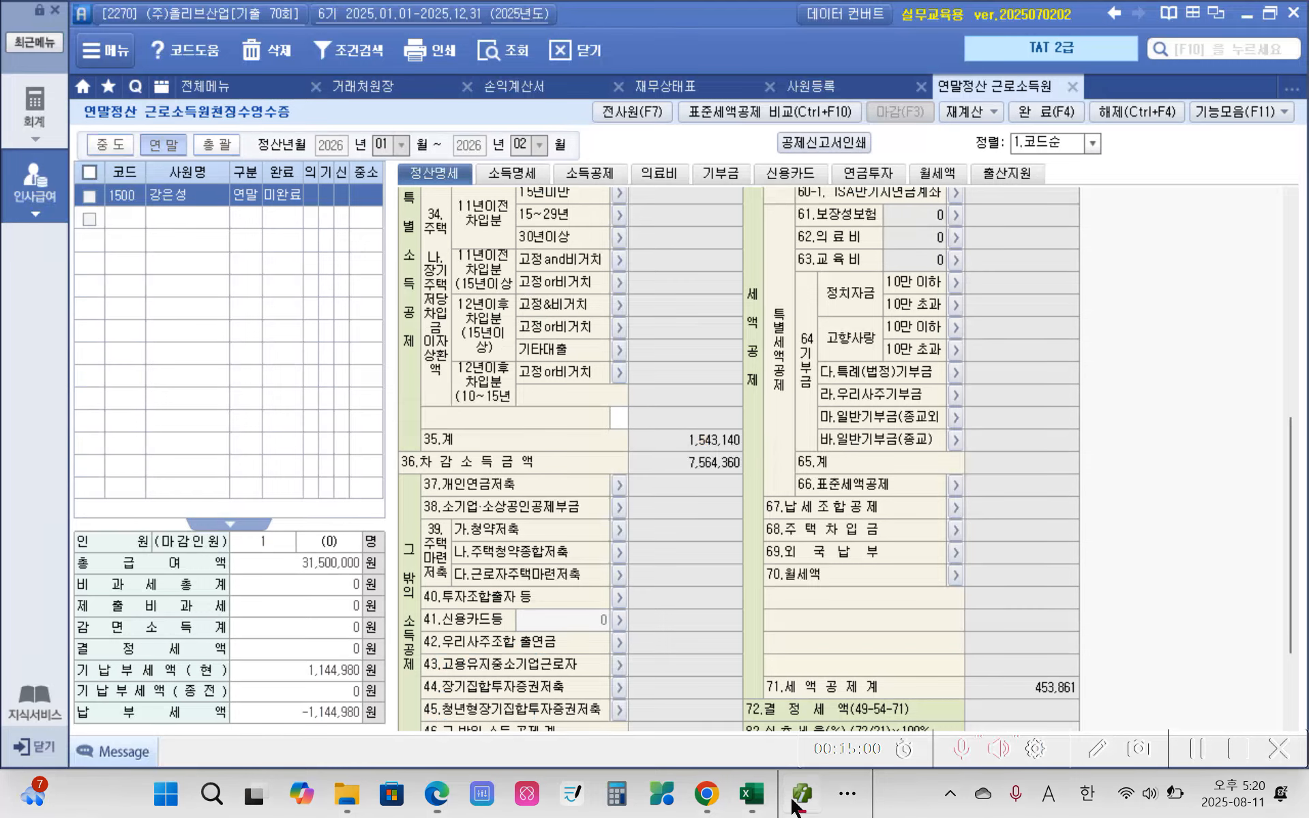
Step: Return to 더존 iPlus, open 급여자료입력 from the 인사급여 module and bring up the 수당/공제등록 dialog
click(796, 805)
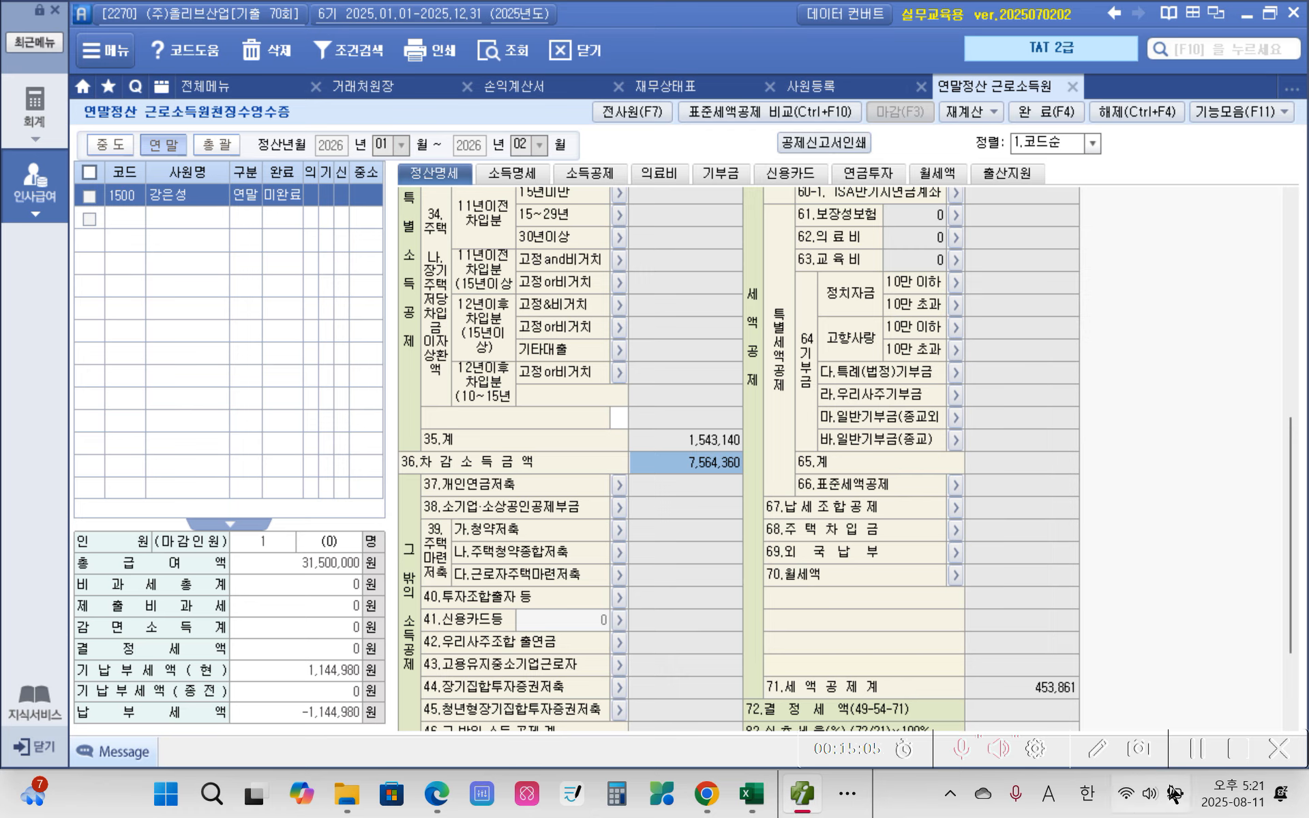
click(34, 190)
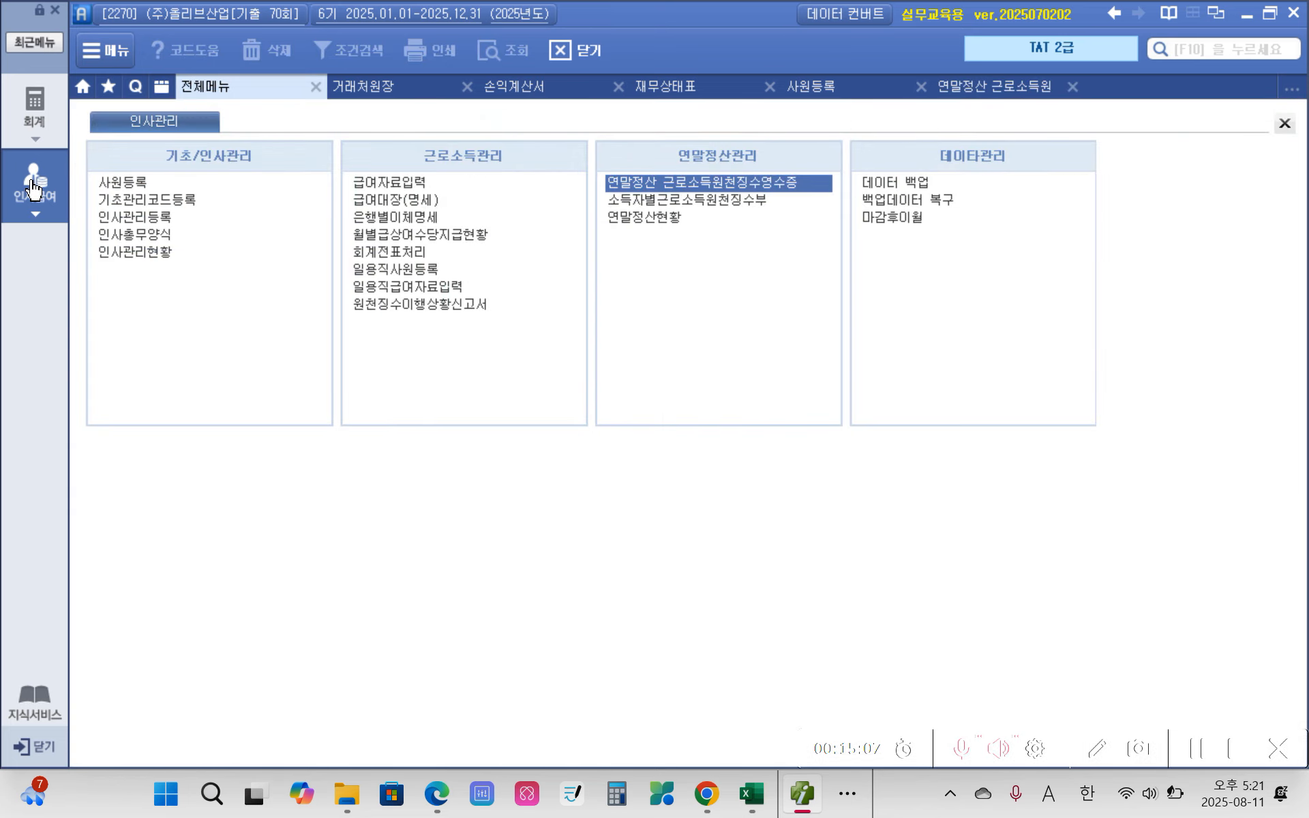
click(384, 182)
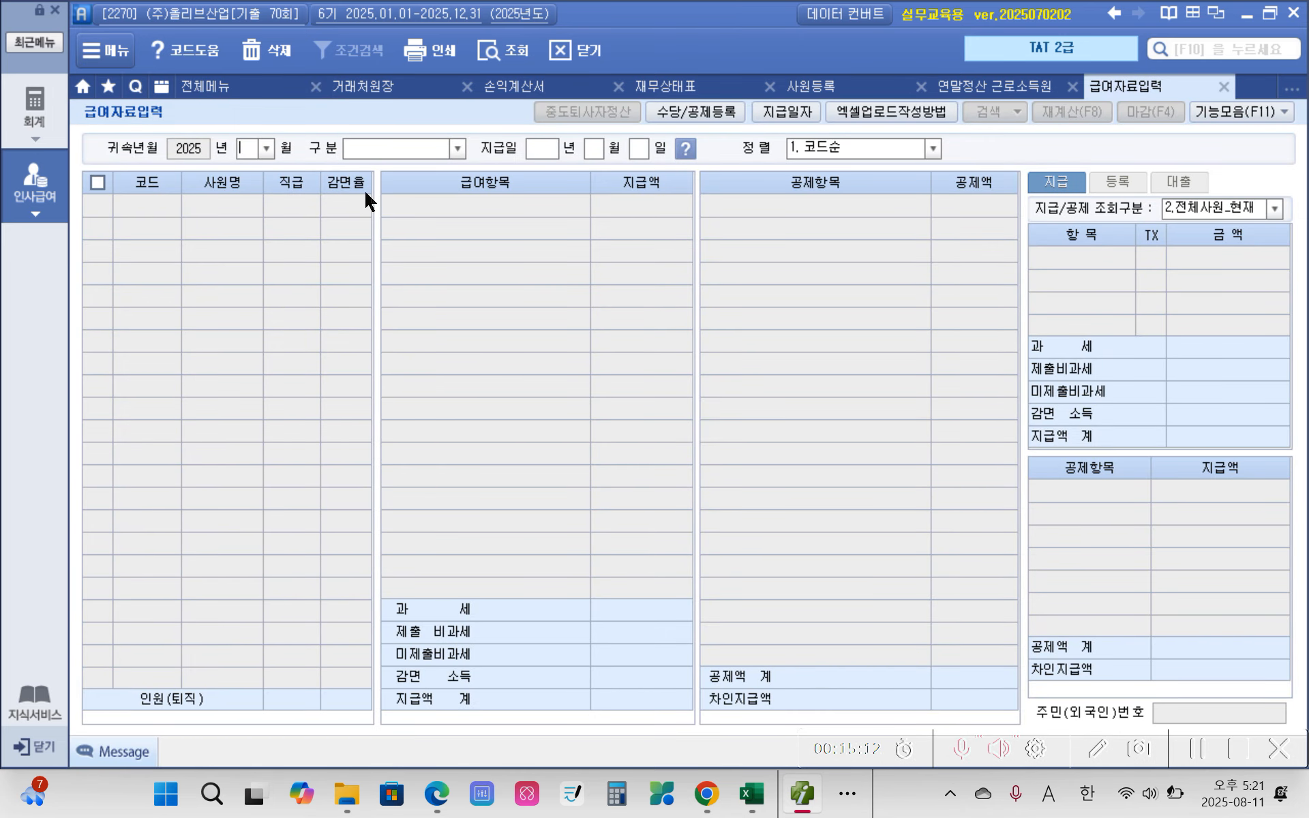
click(693, 115)
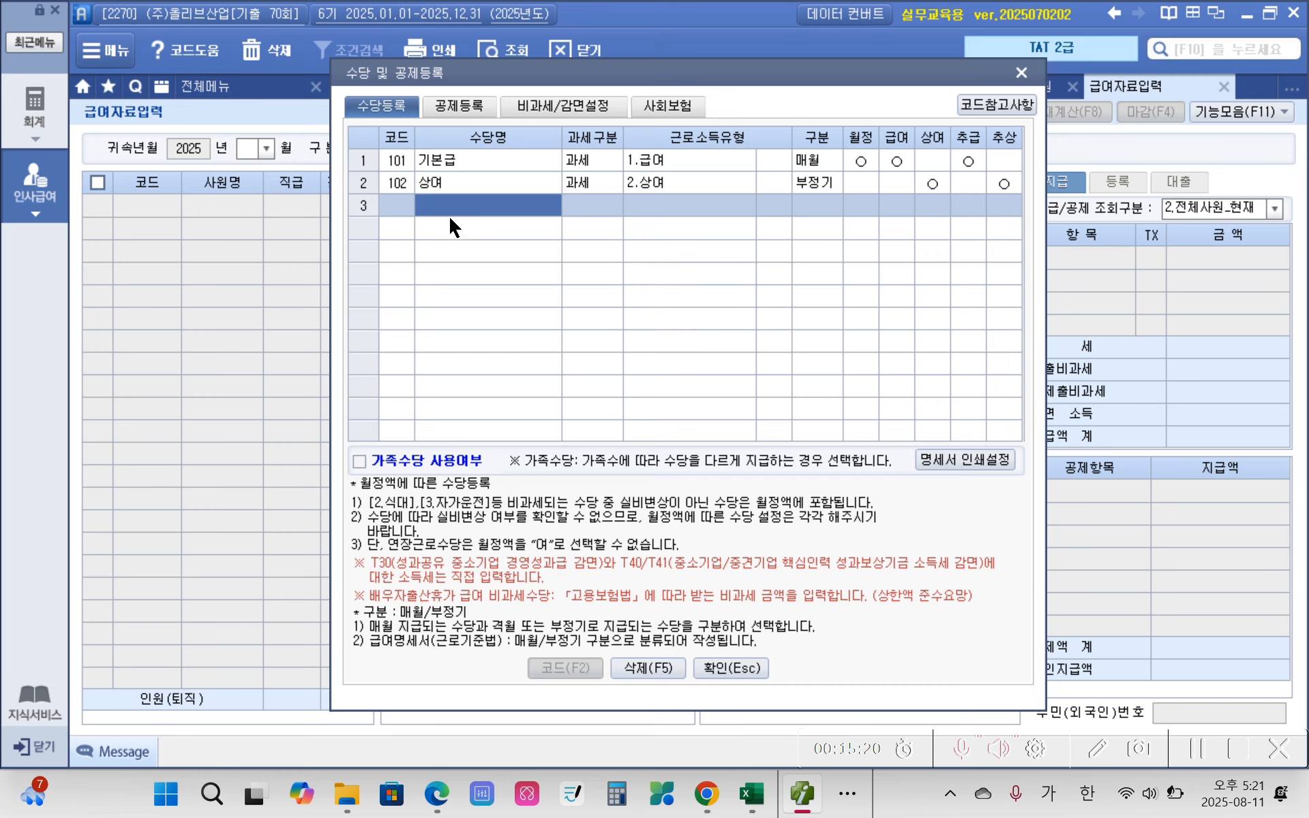
Step: Register 육아수당 as a 비과세 allowance with the income type 7.보육수당 (Q02)
text(ㅇ)
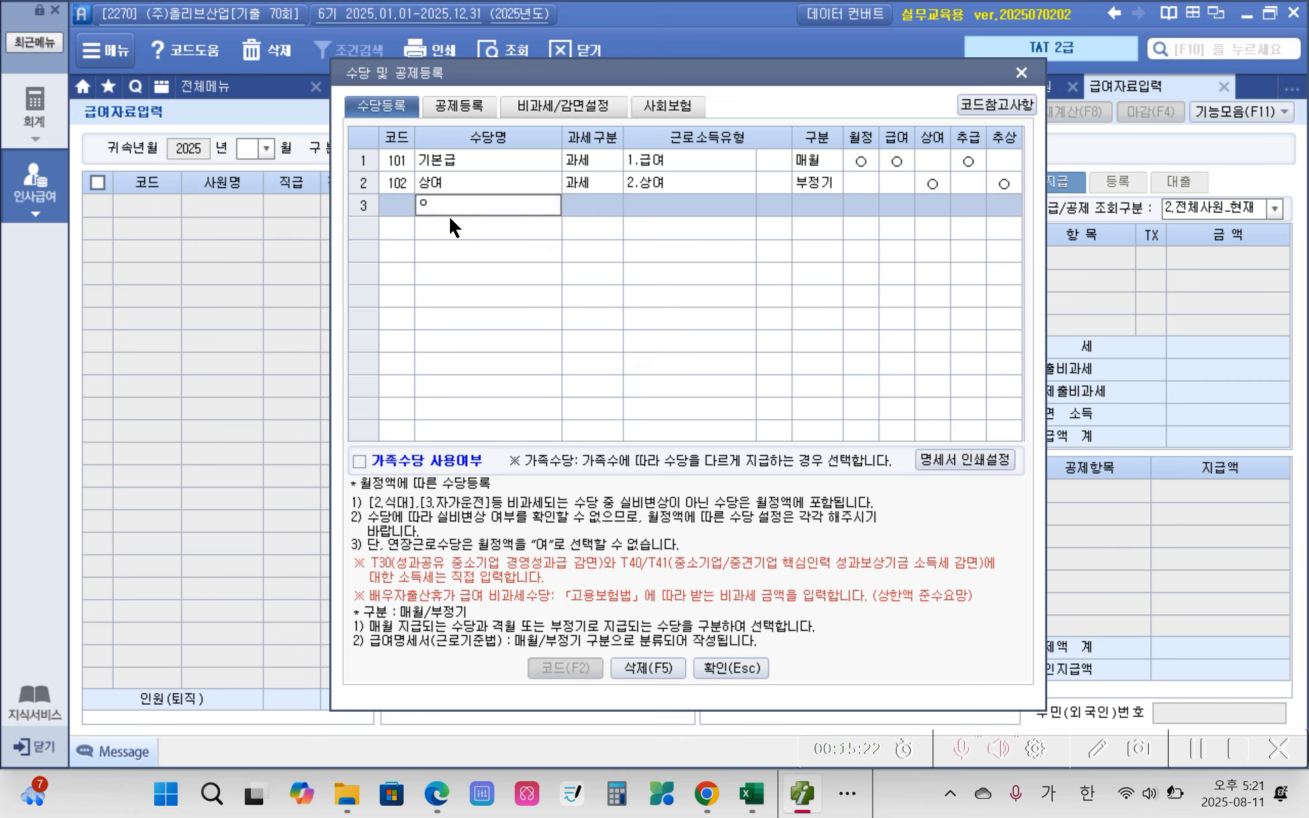
text(육아수당)
key(Return)
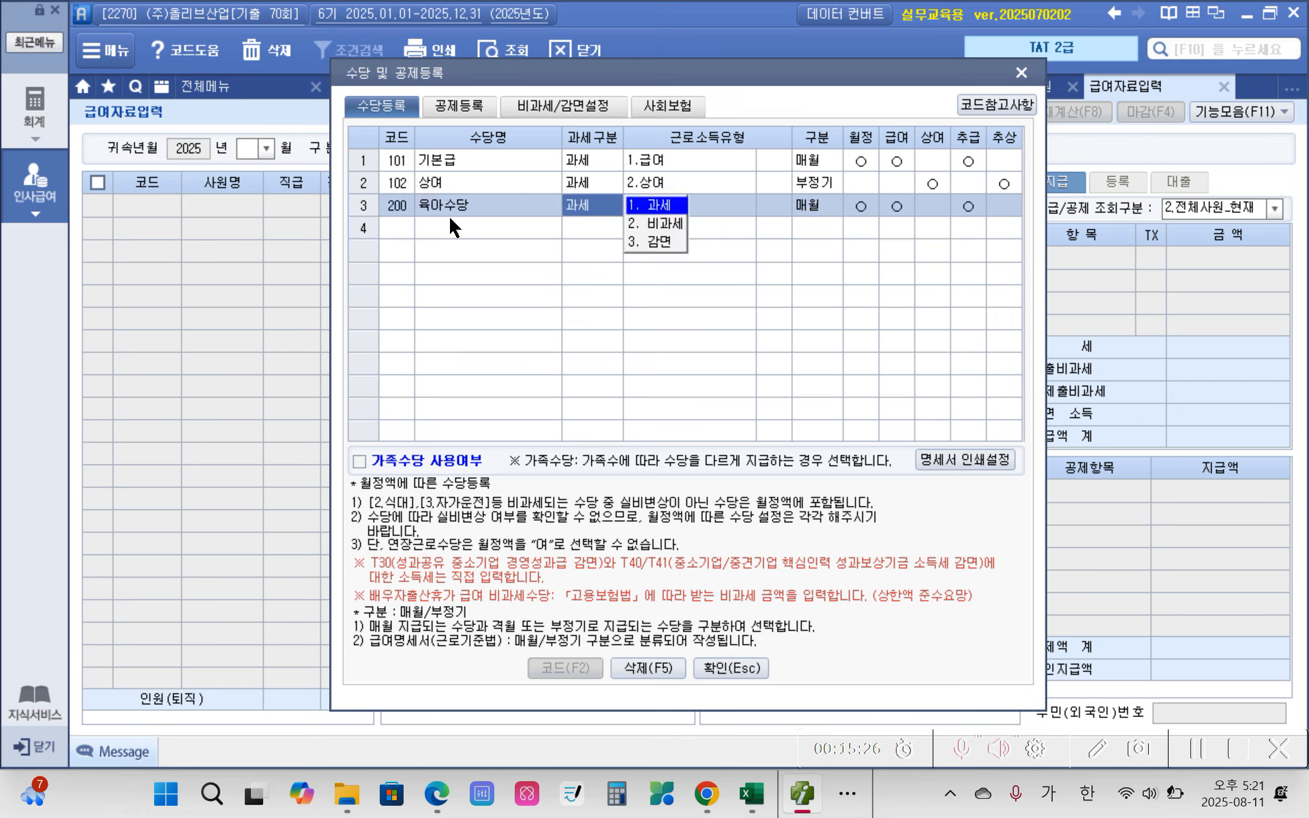
click(641, 222)
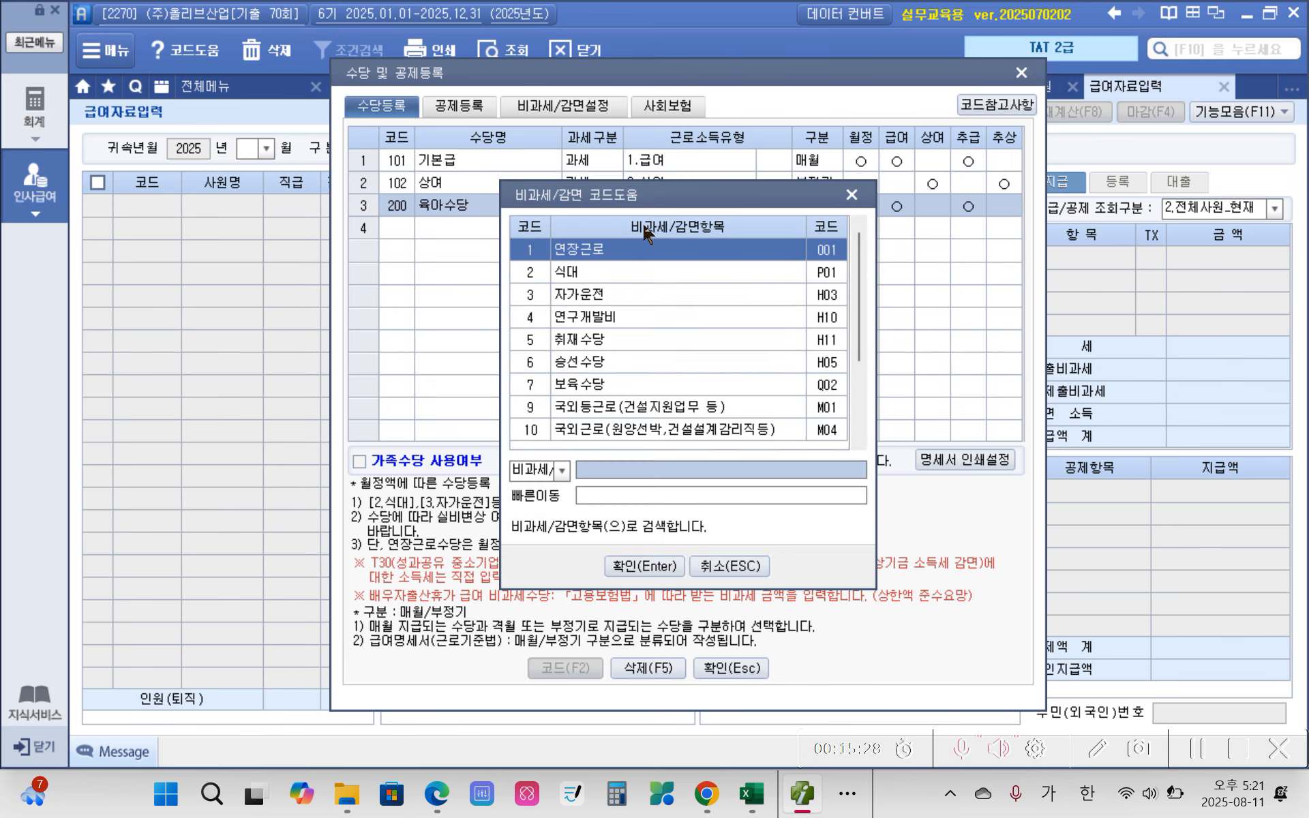
click(604, 389)
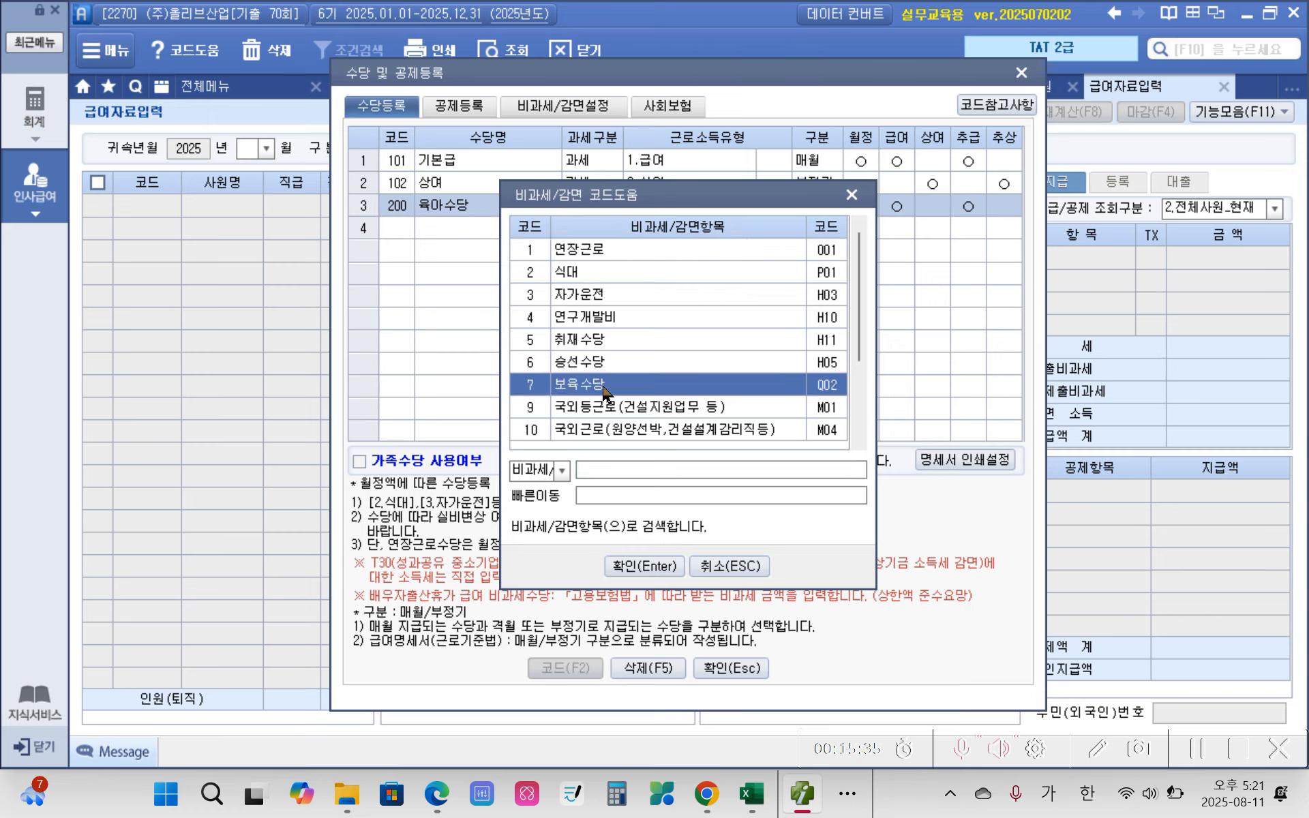
scroll(605, 392, down, 2)
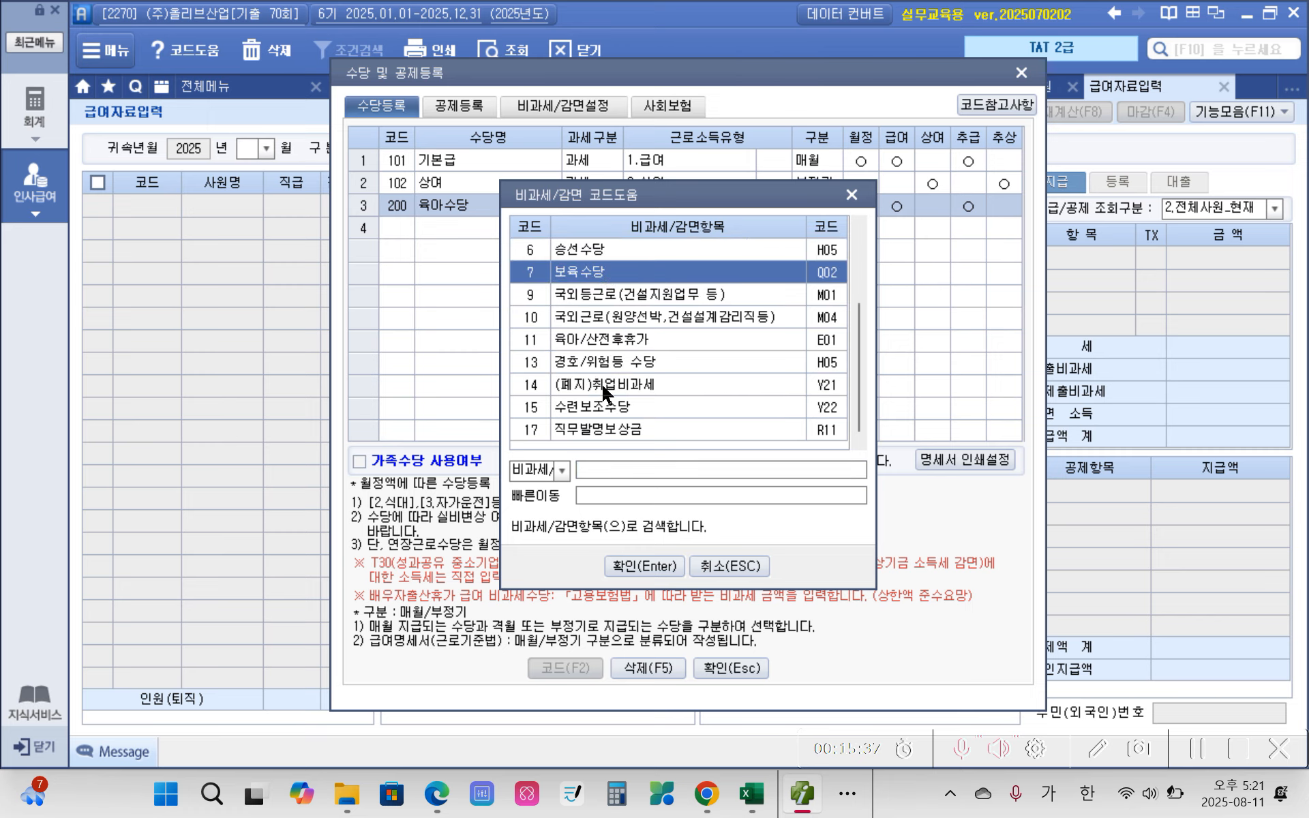
scroll(607, 388, up, 2)
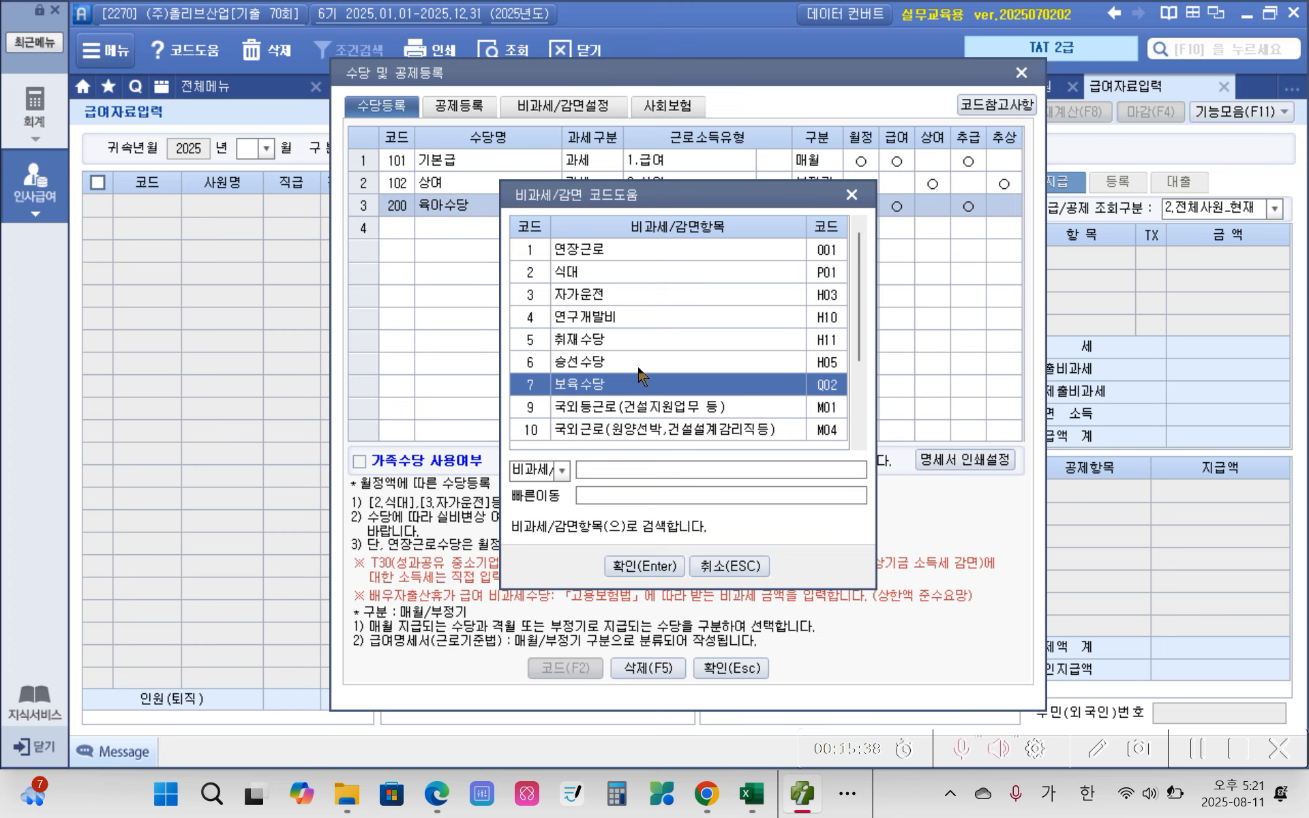
click(645, 566)
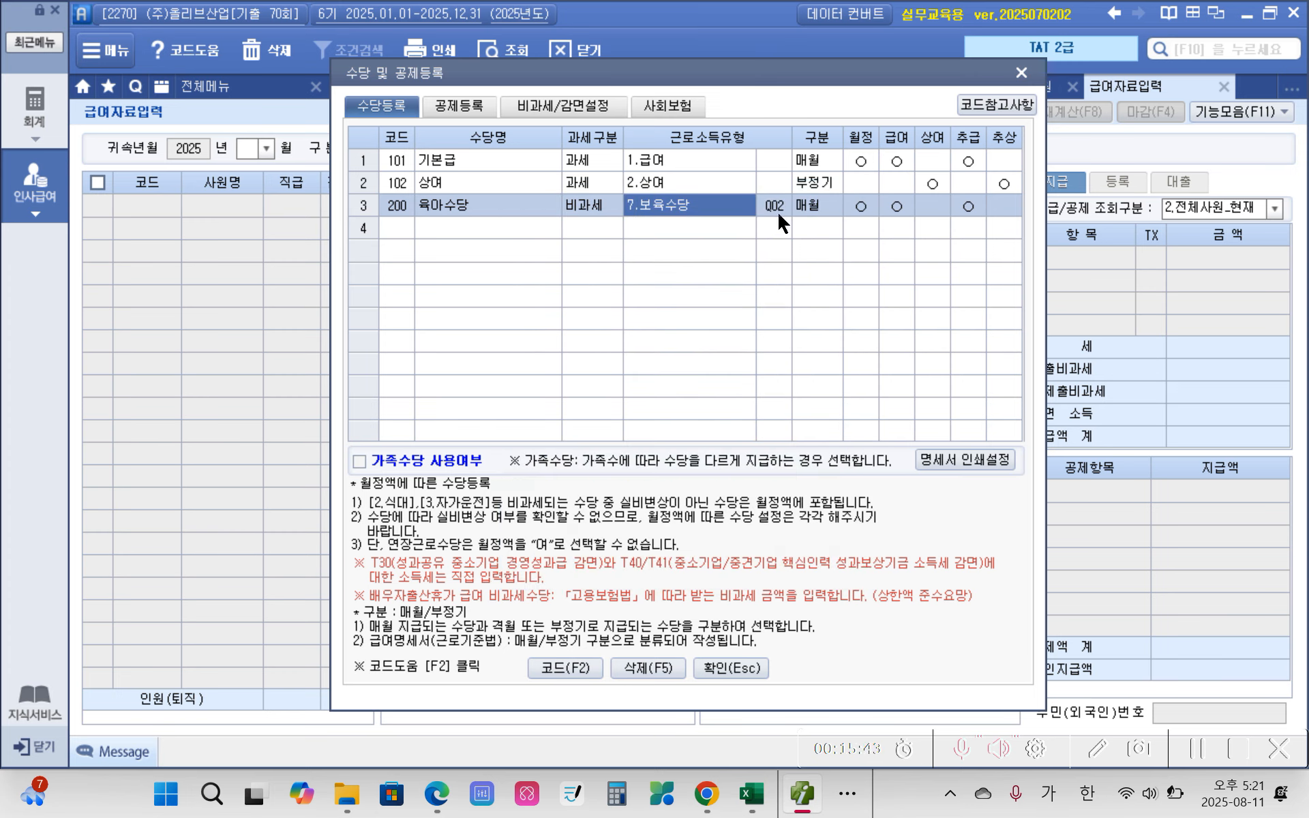
Step: Add the allowance 자가운전보조금 as 과세 with the income type 1.급여
click(383, 221)
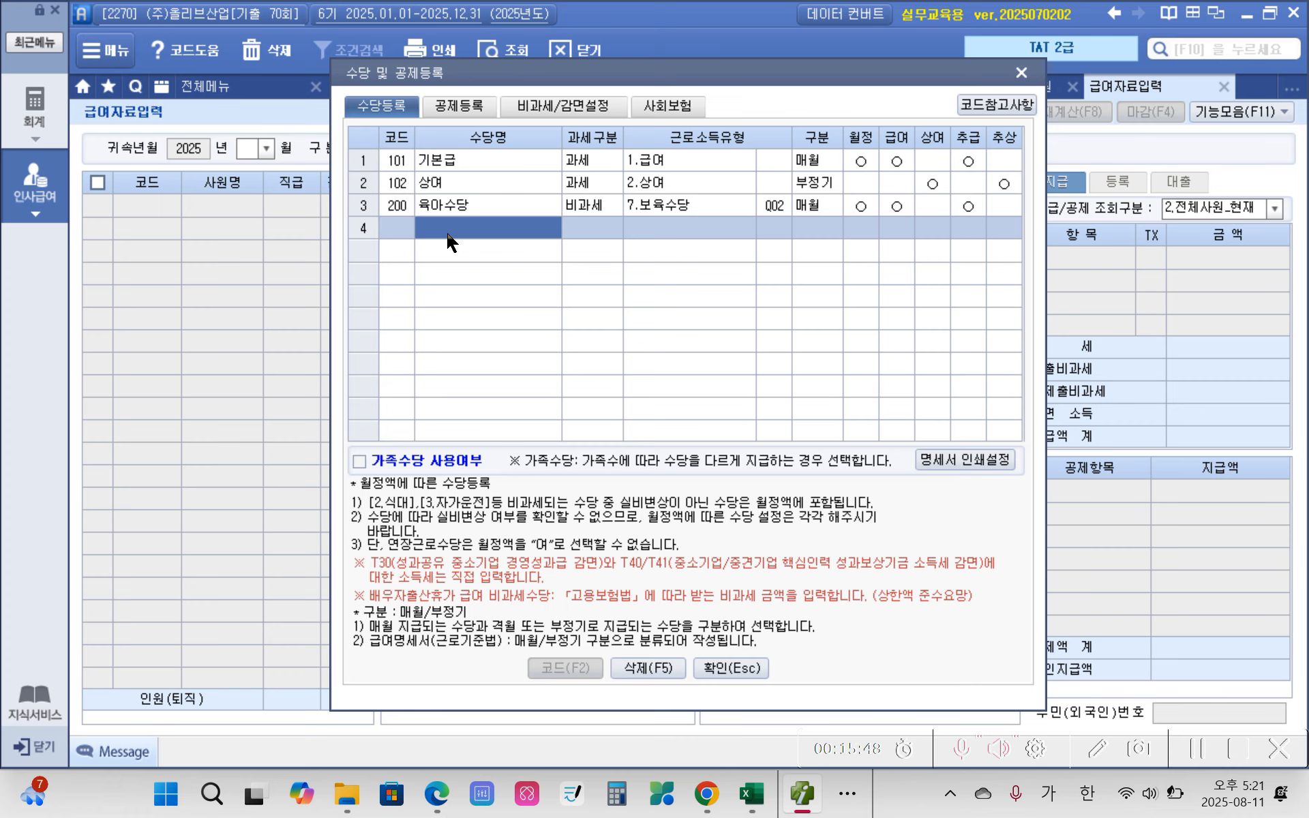
text(자가)
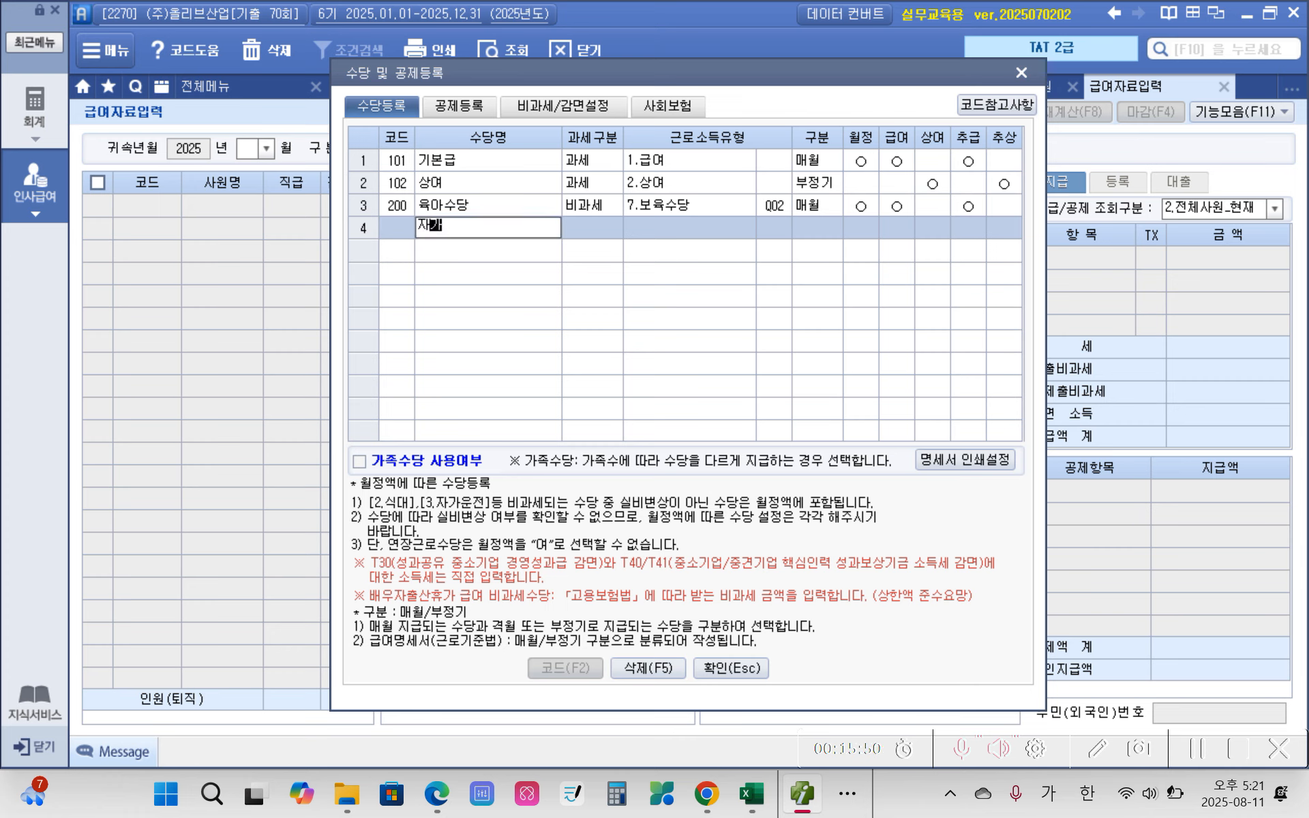
text(운전보조금)
key(Return)
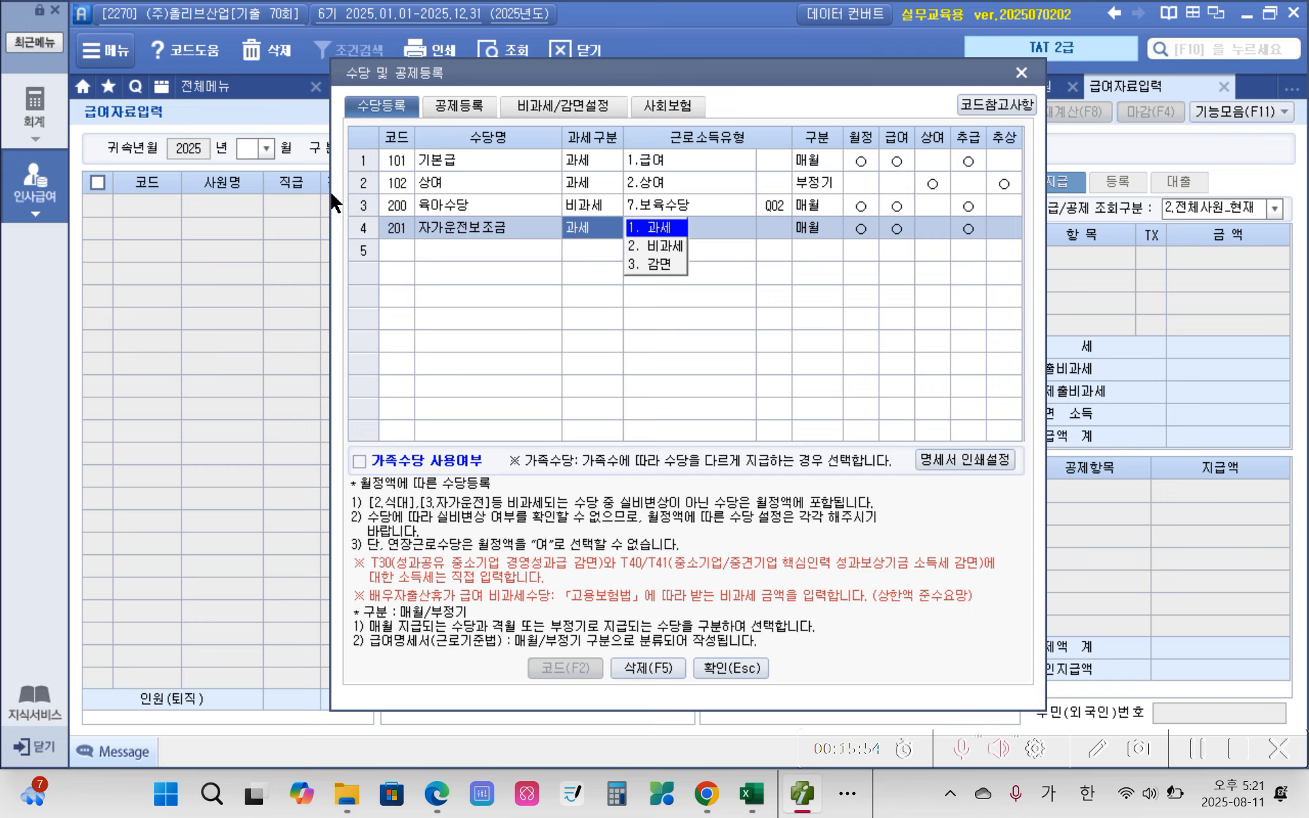
click(656, 232)
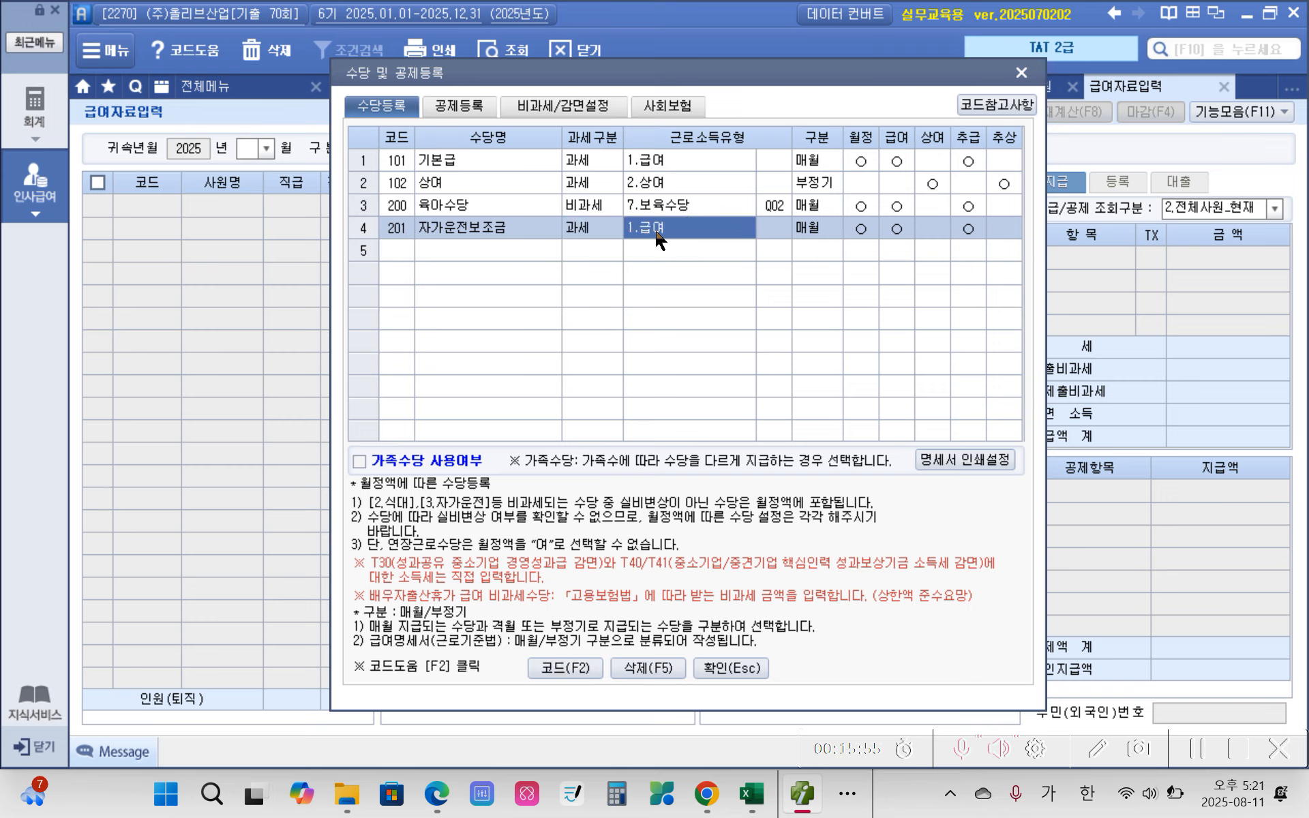
Step: Add the allowance 식대 as 비과세 with the income type 2.식대 (P01)
click(445, 249)
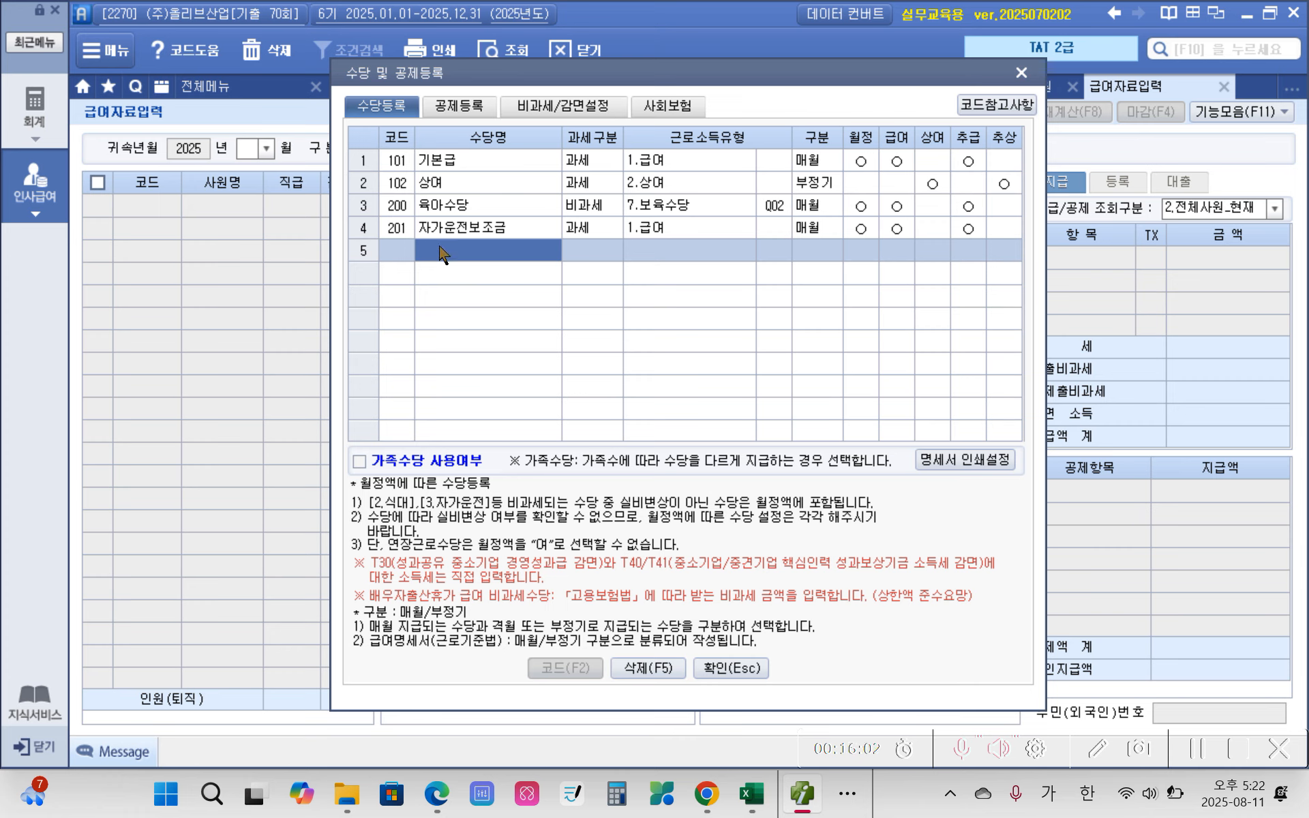
text(식대)
key(Return)
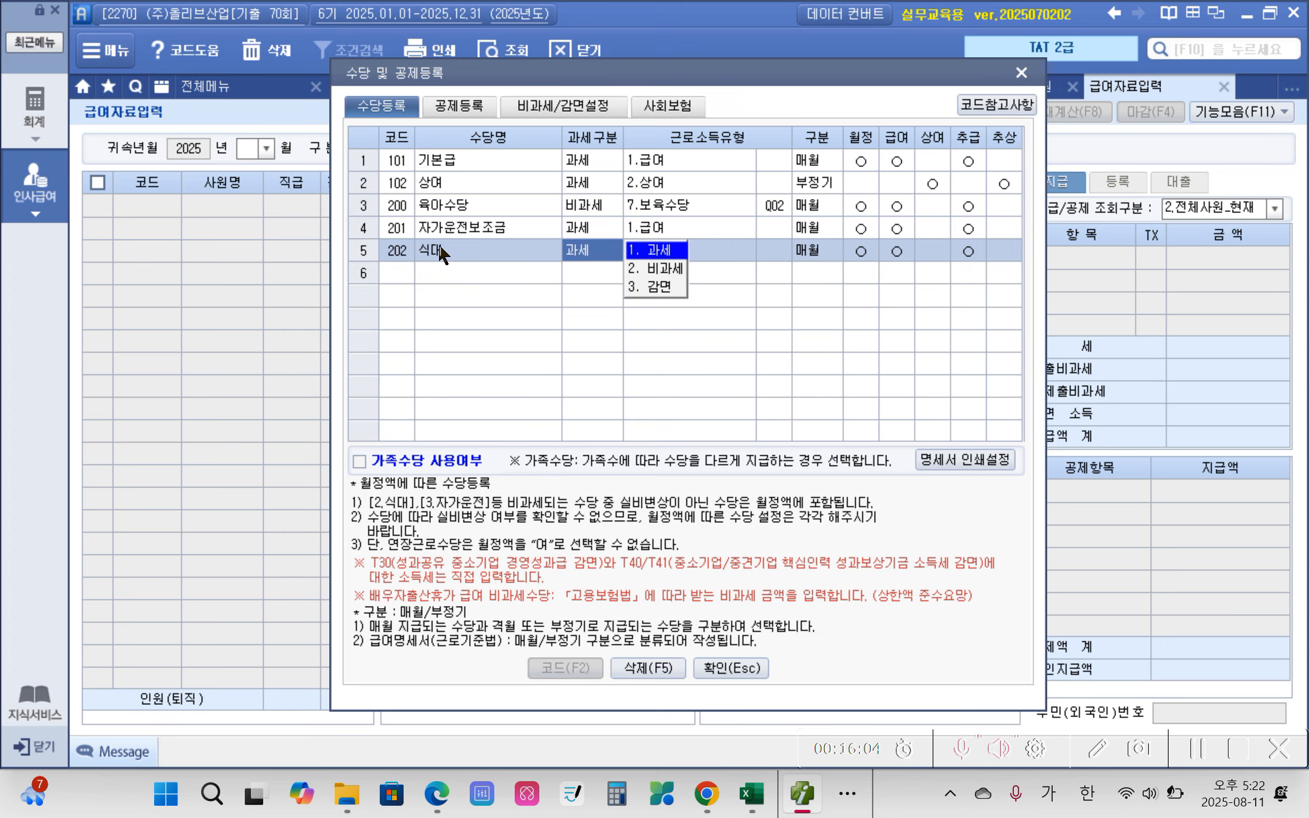
click(644, 268)
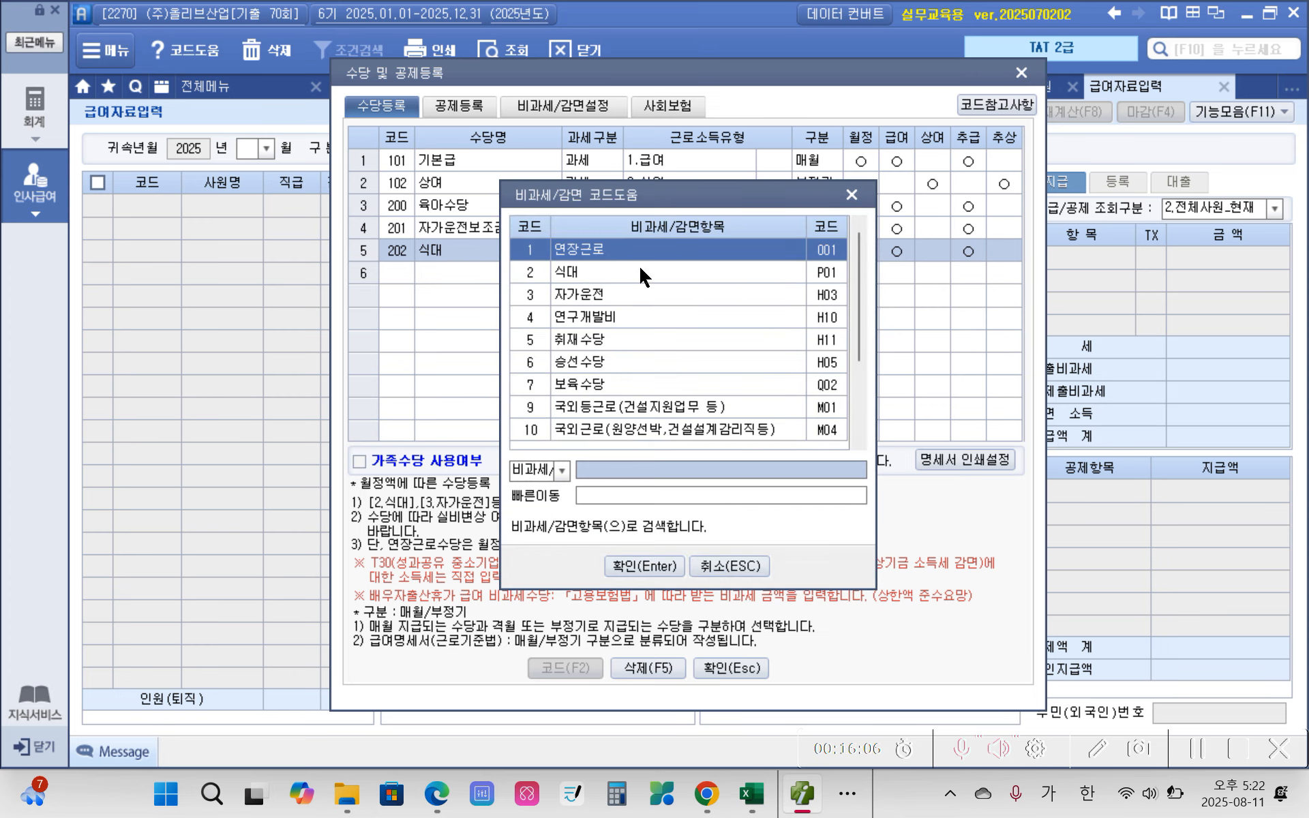
click(580, 276)
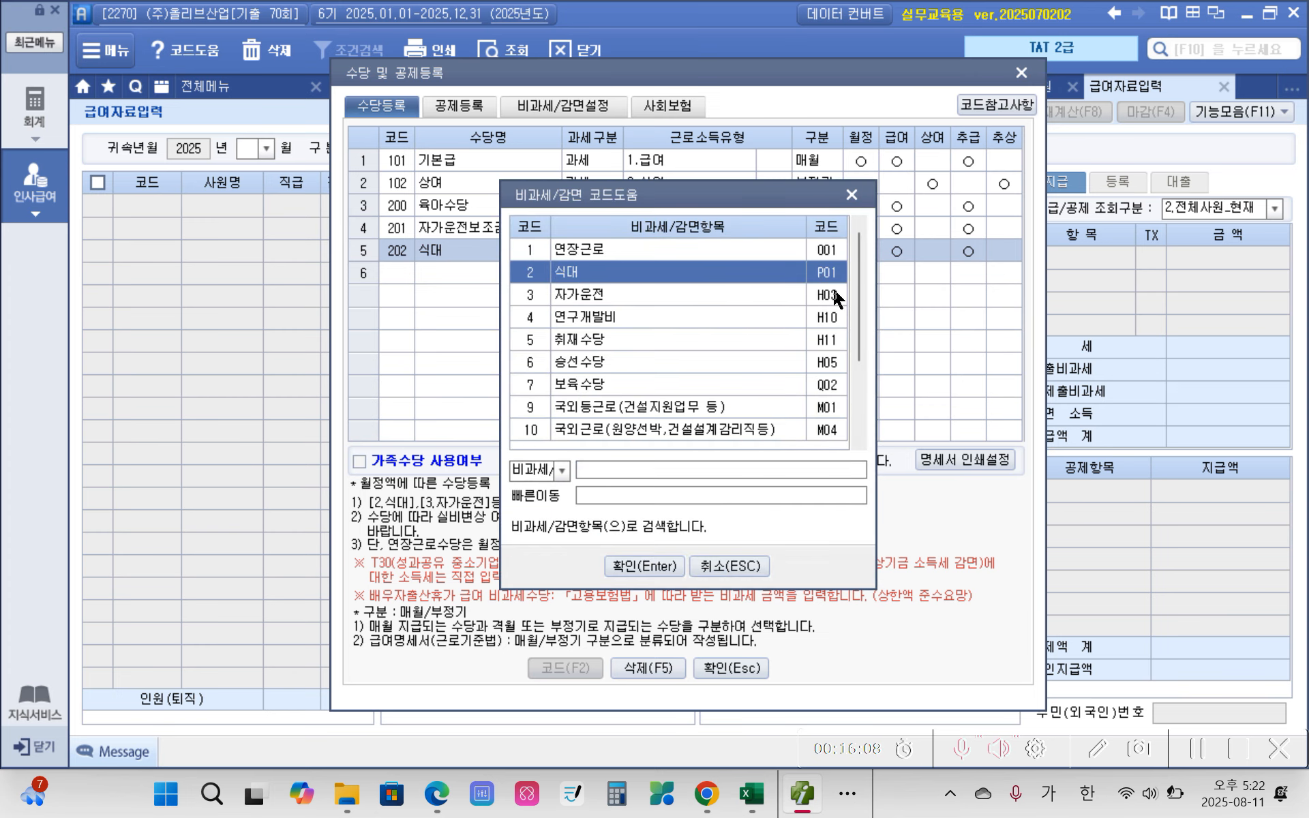
click(635, 566)
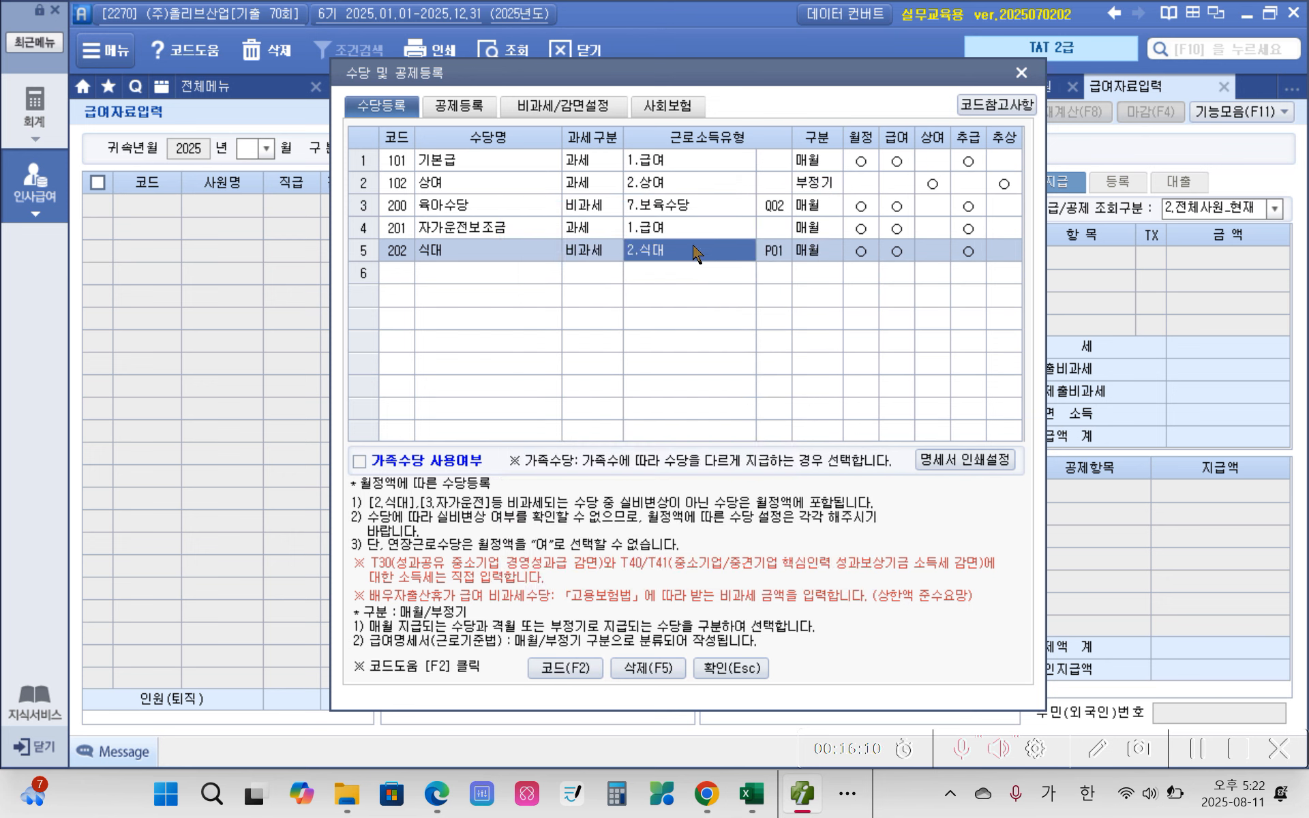
Step: Add the allowance 자격수당 as 과세 with the income type 1.급여, and confirm the allowance registration
click(450, 276)
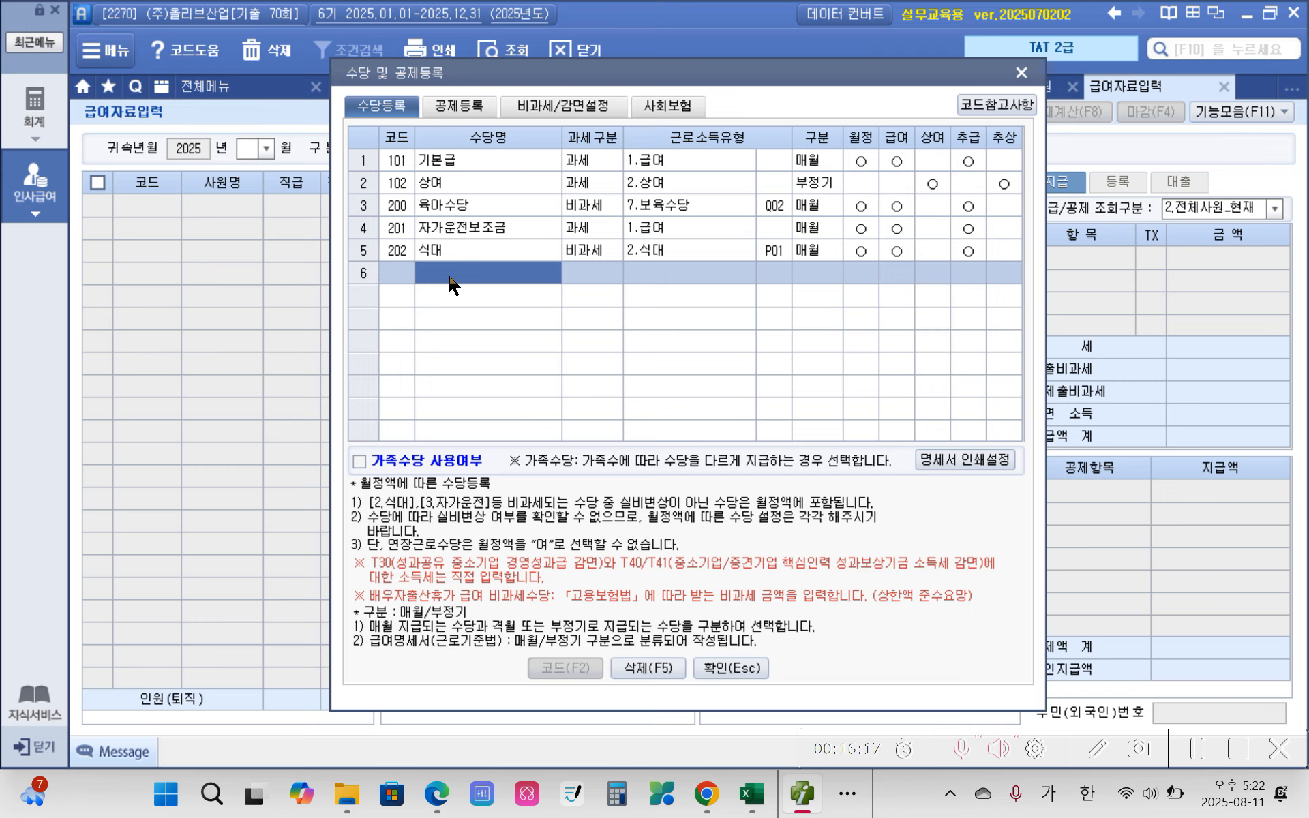
text(자격)
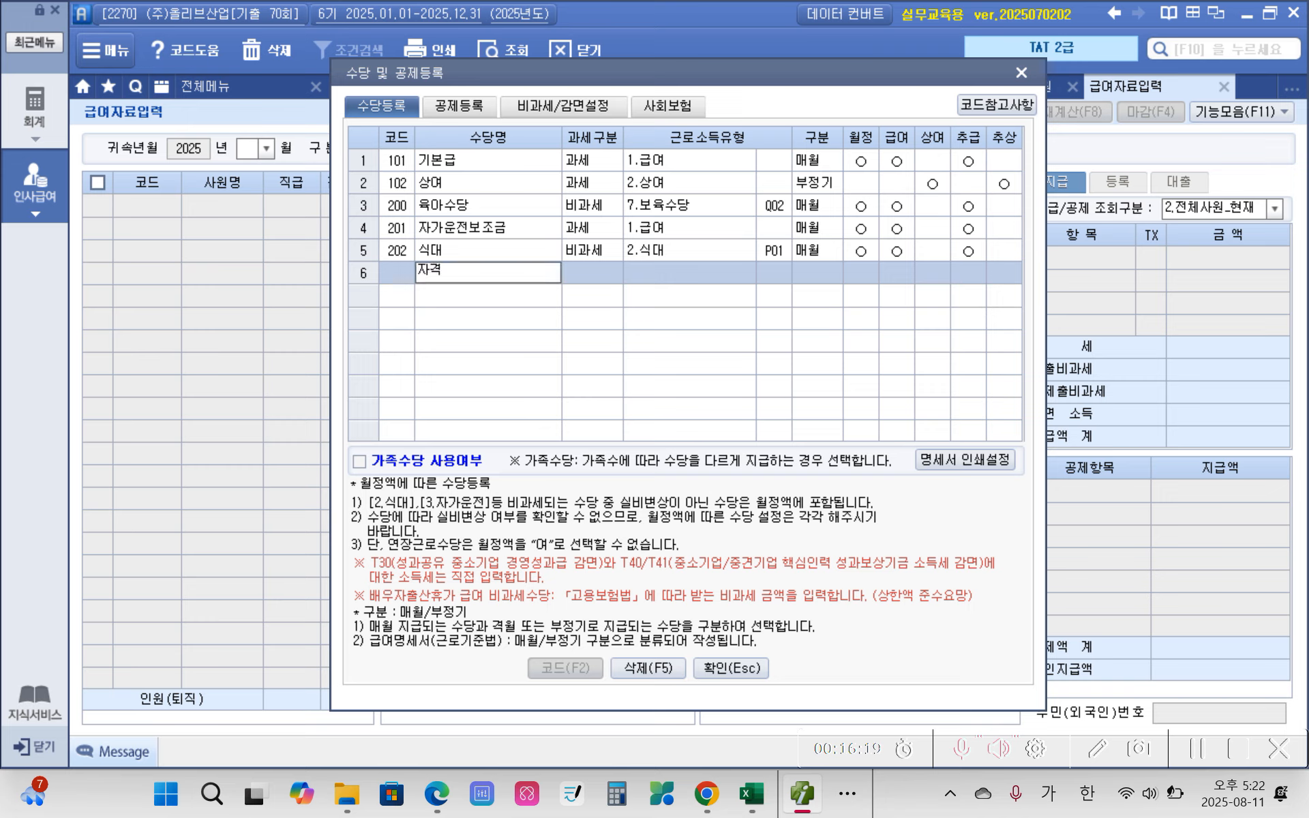
text(수당)
key(Return)
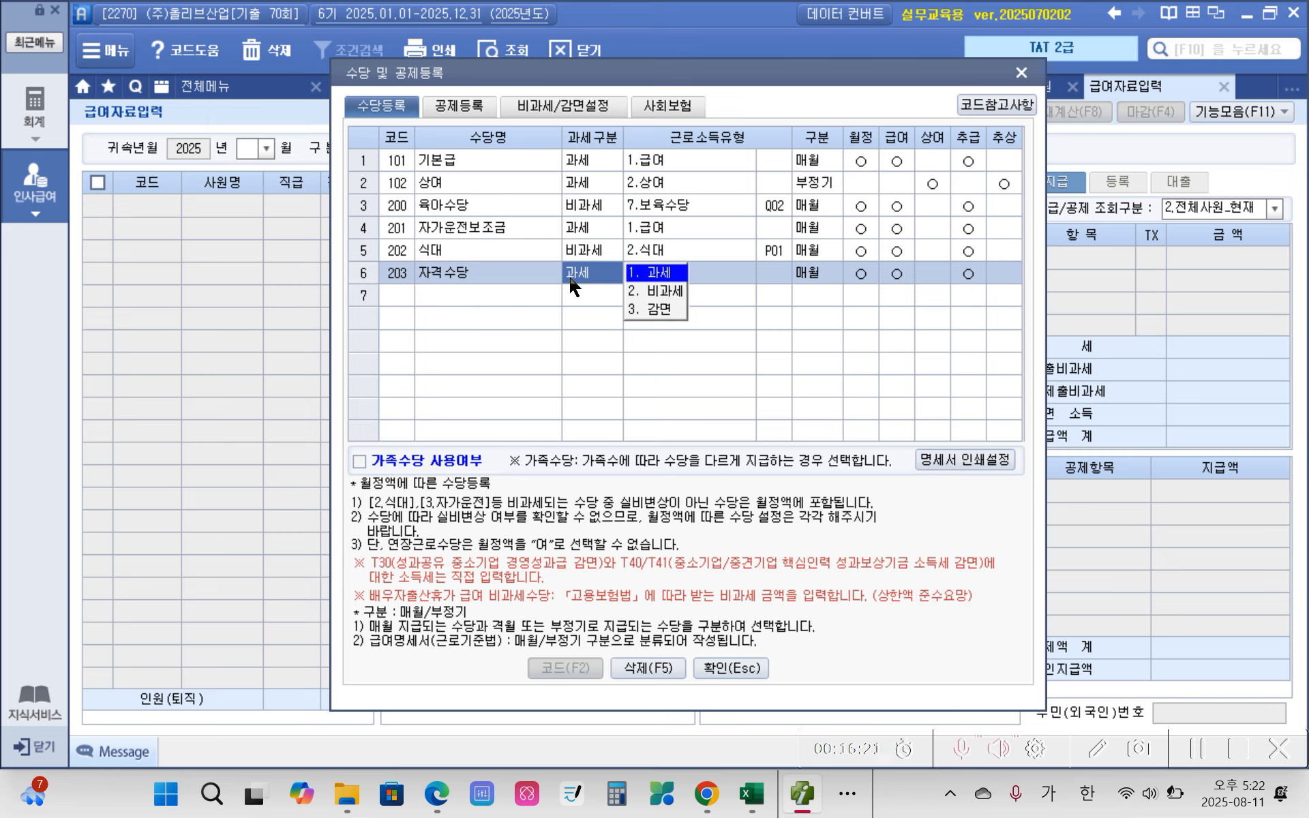
click(669, 276)
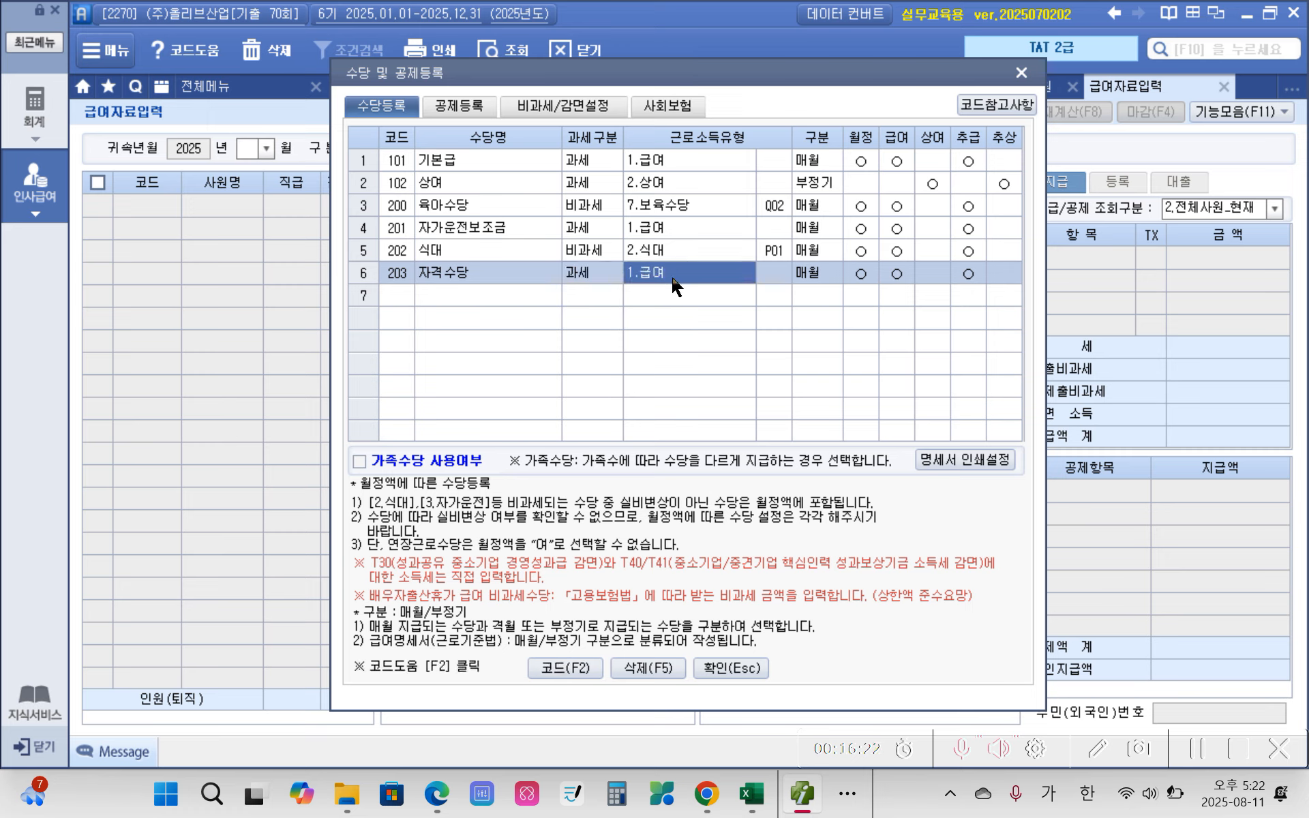
click(501, 294)
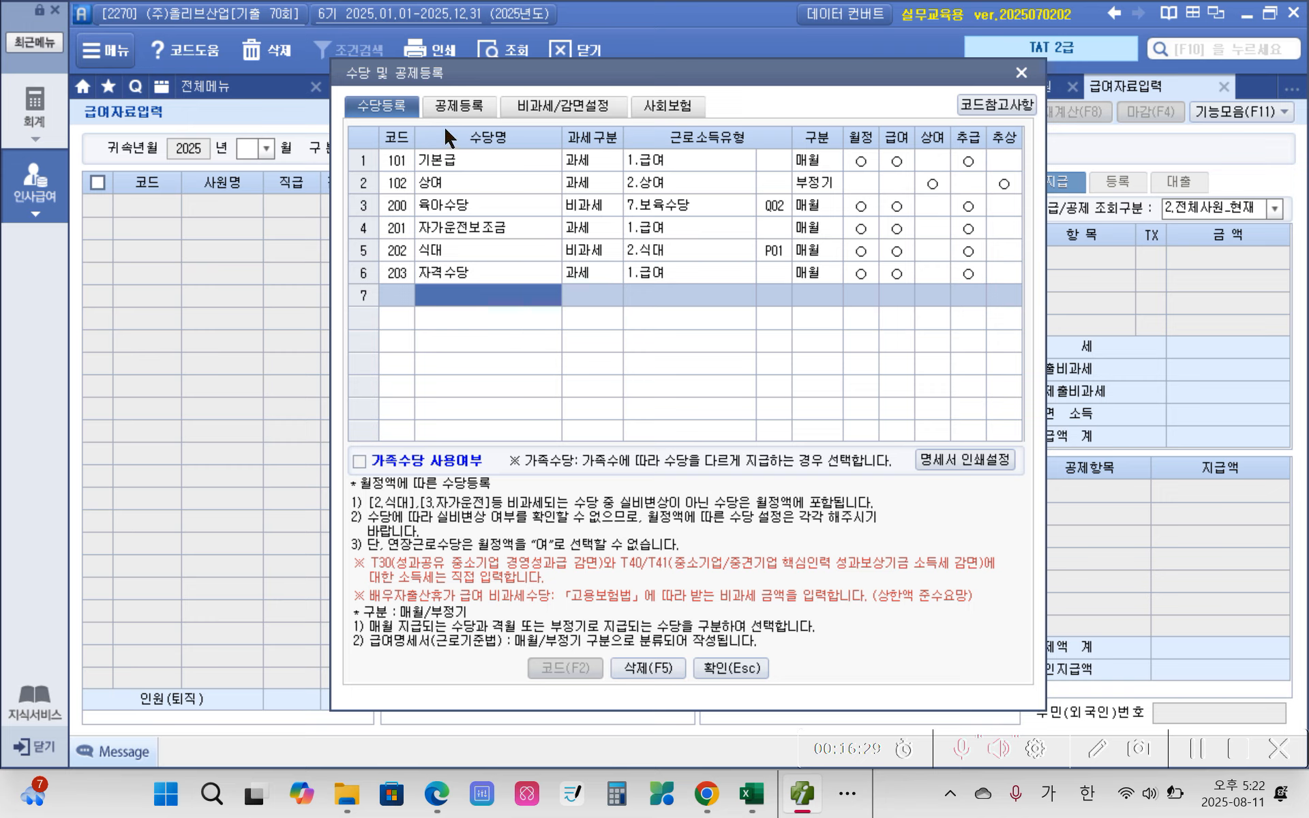
click(721, 669)
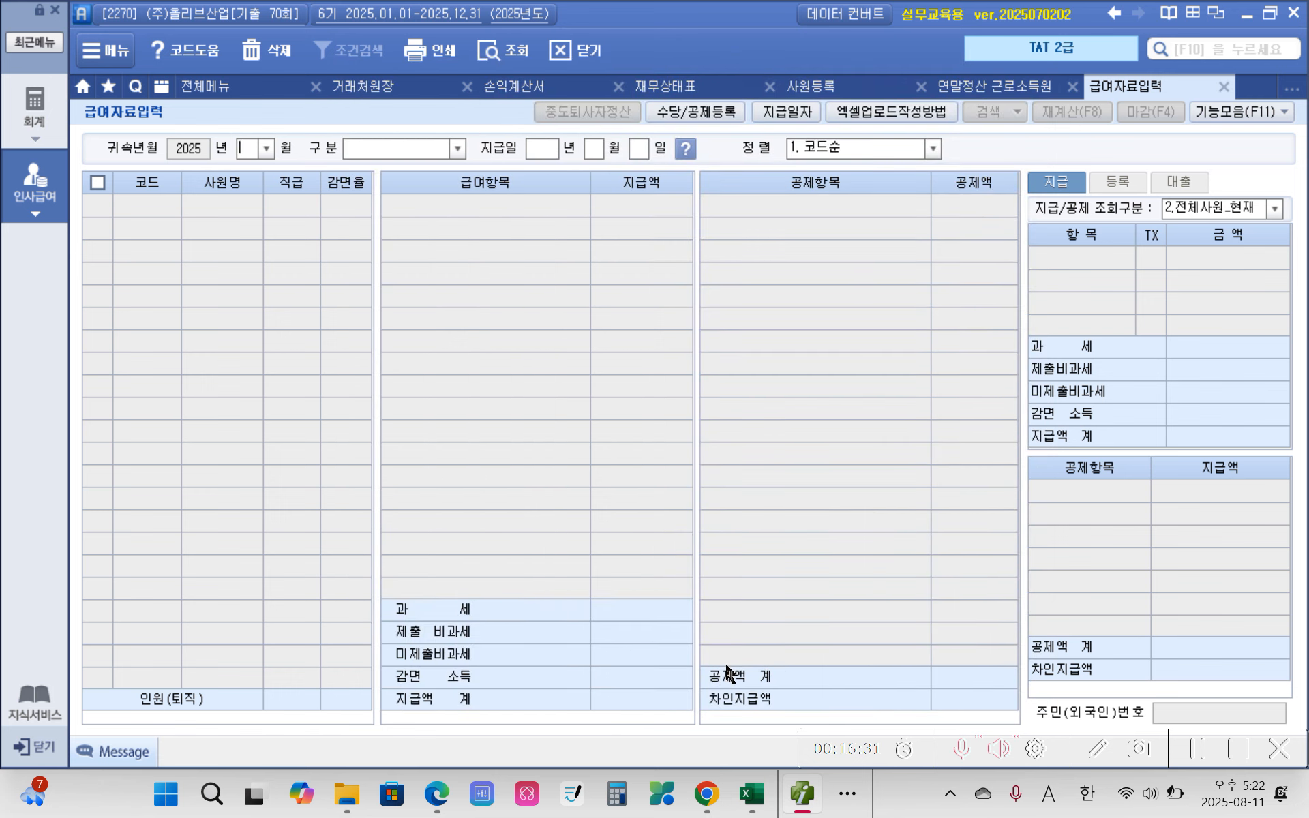
Step: Load the payroll sheet for 귀속년월 2025년 03월 with 구분 set to 2. 급여 + 상여
click(268, 147)
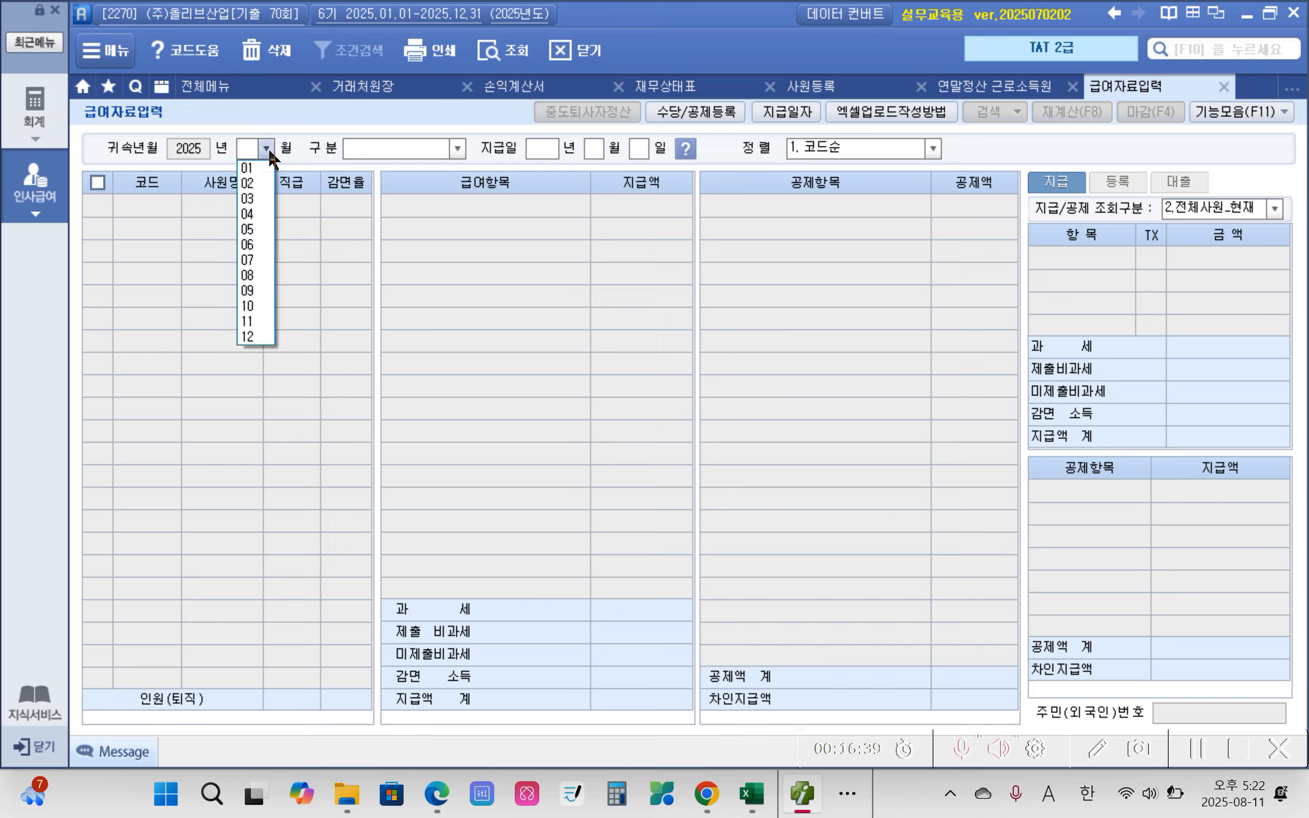
click(266, 199)
click(457, 148)
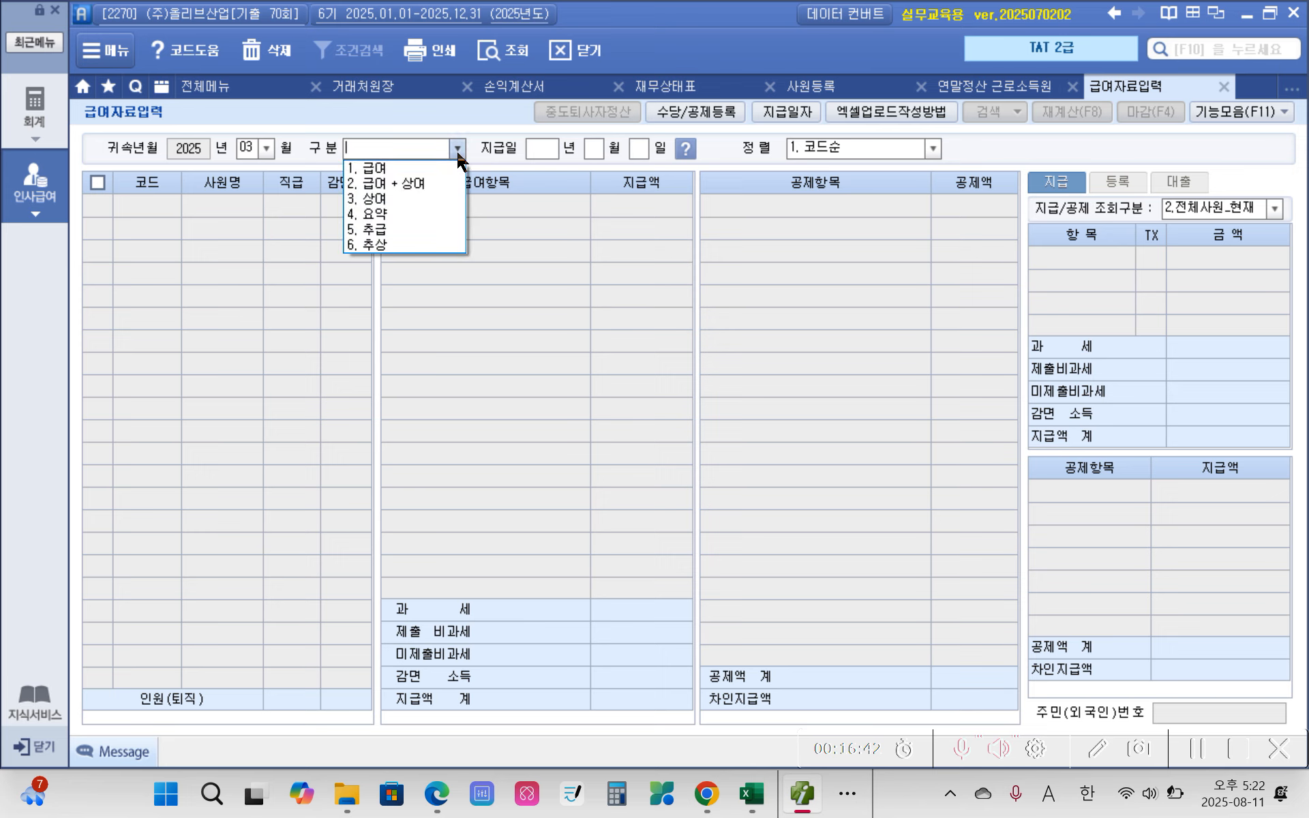
click(369, 184)
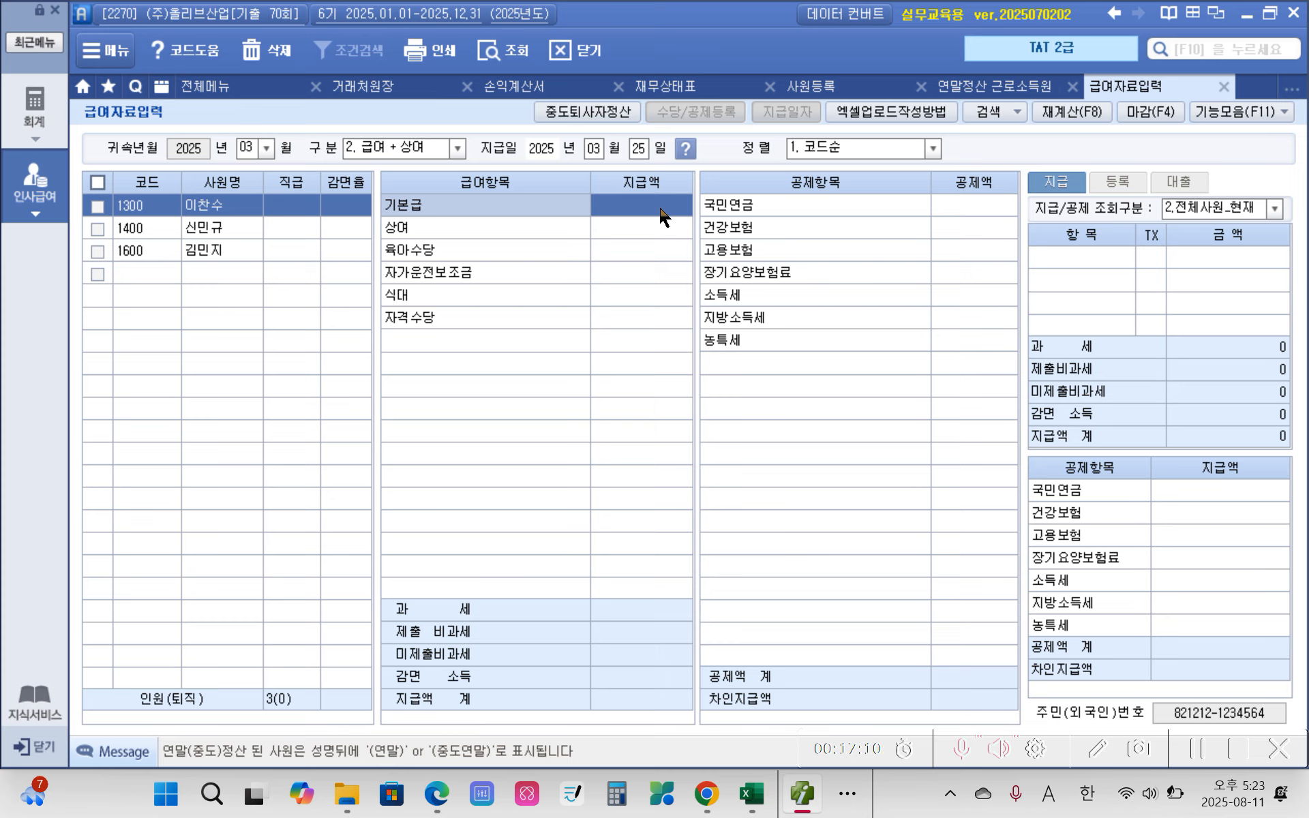
Step: Enter the first employee's 기본급 as 3,500,000, 상여 as 3,000,000 and 육아수당 as 500,000
text(3500000)
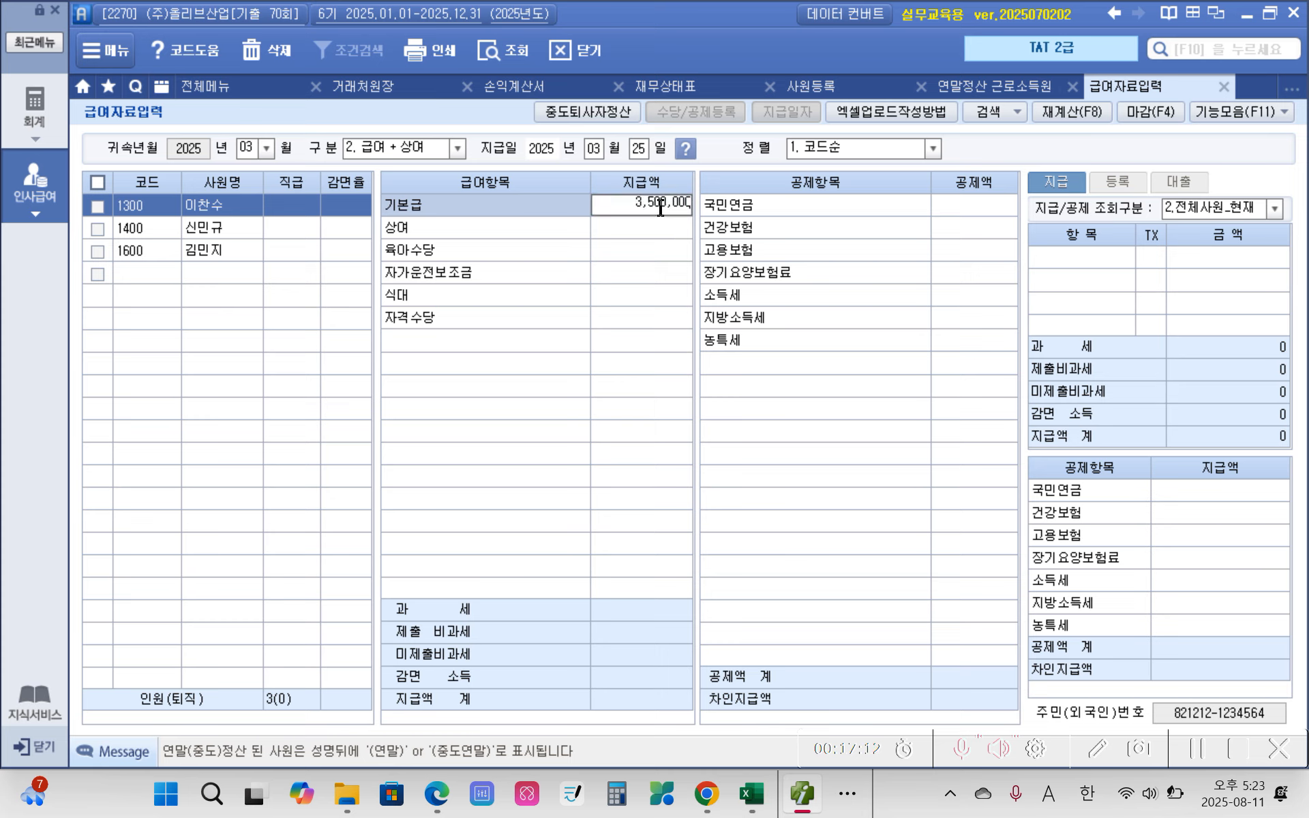
key(Return)
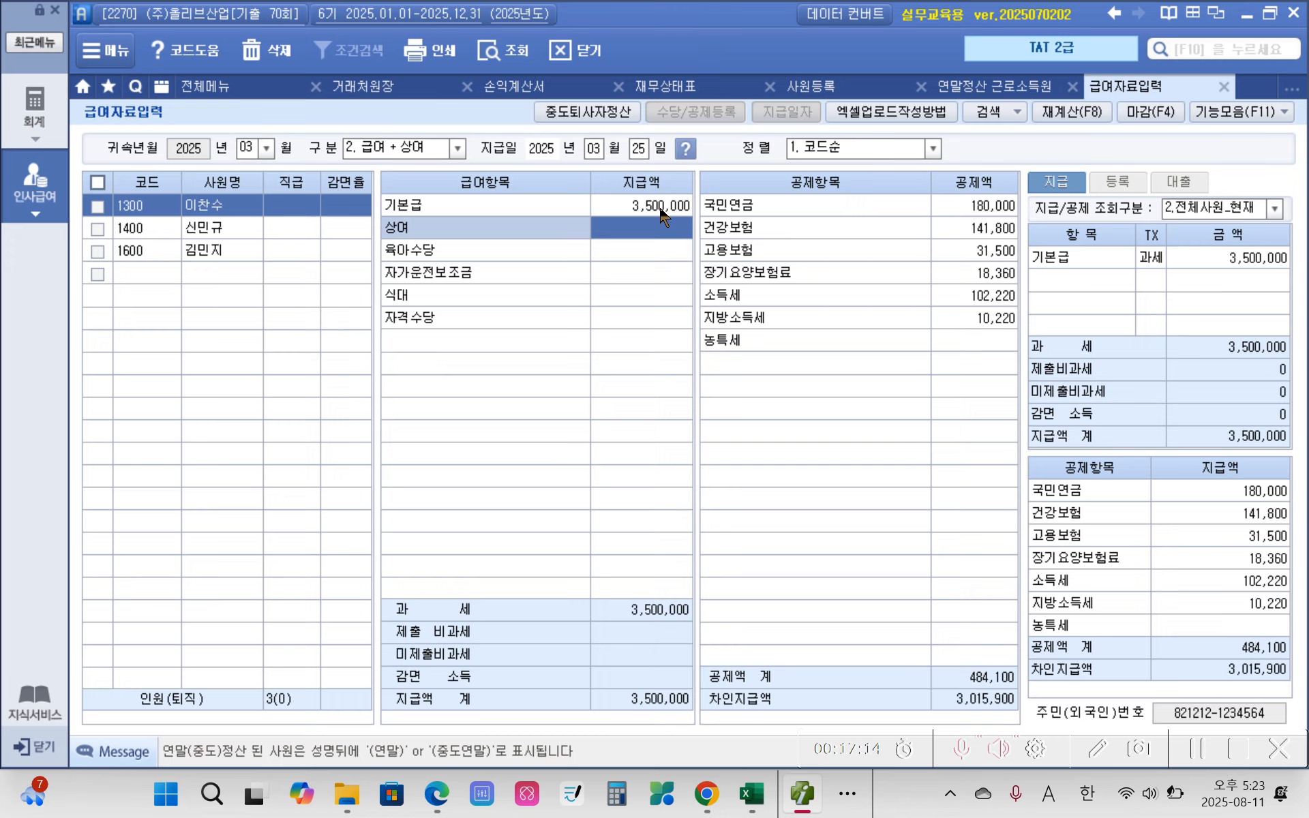
text(3000000)
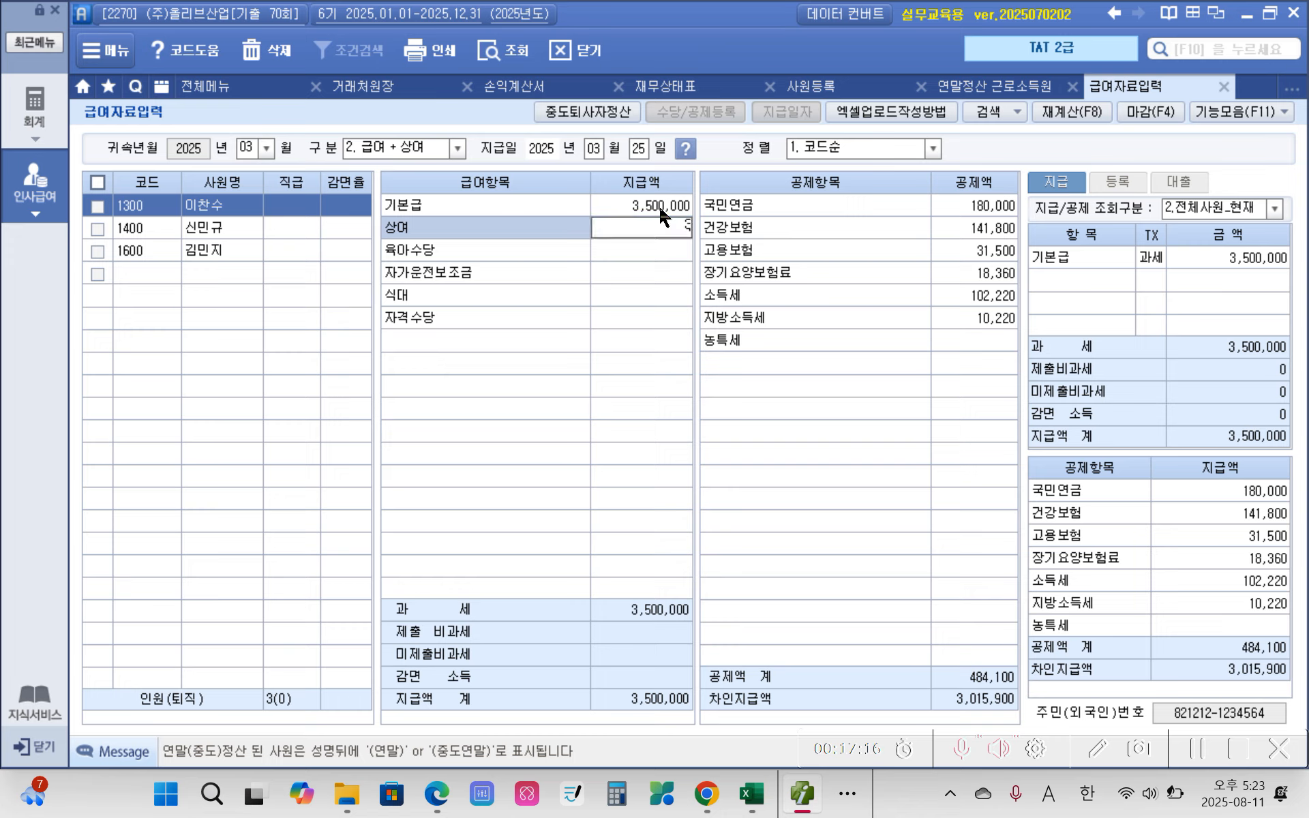
key(Return)
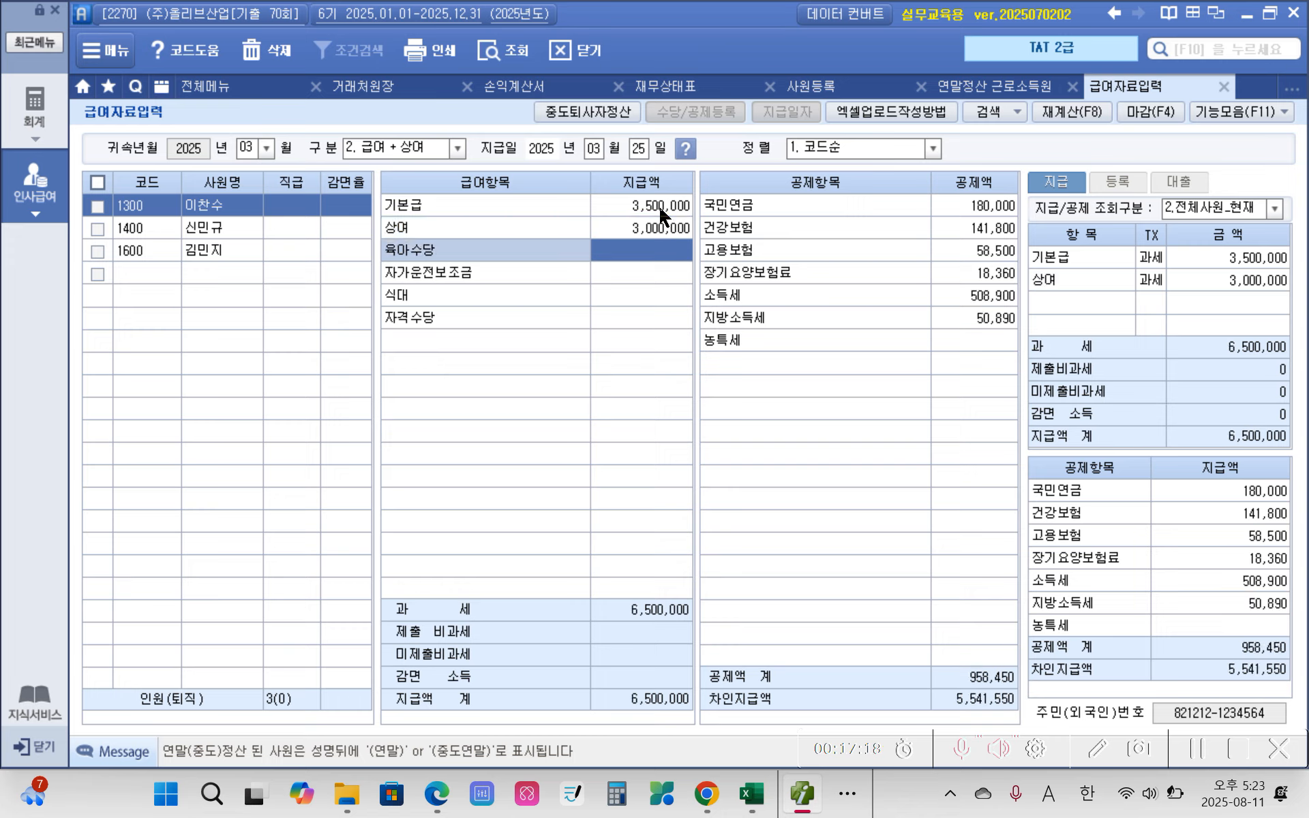
text(5000000)
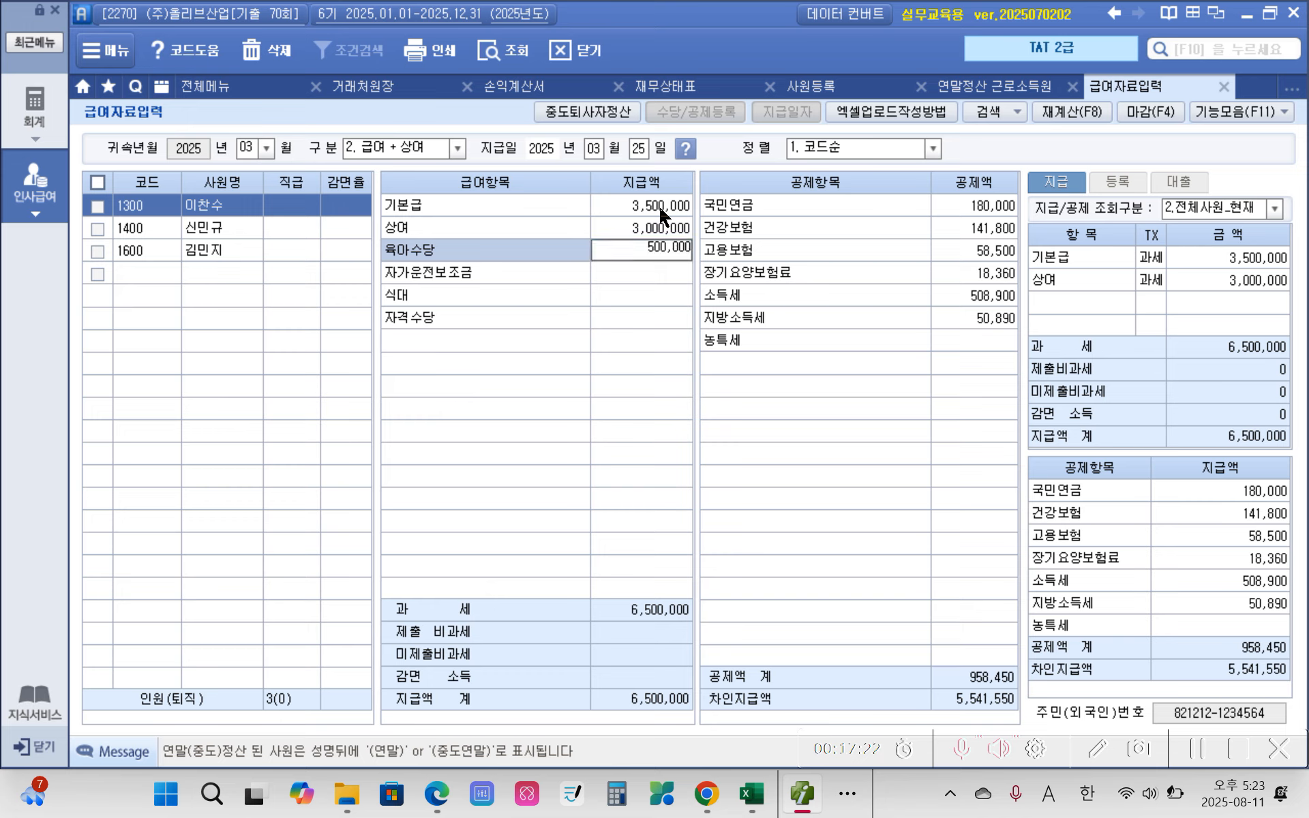
key(Return)
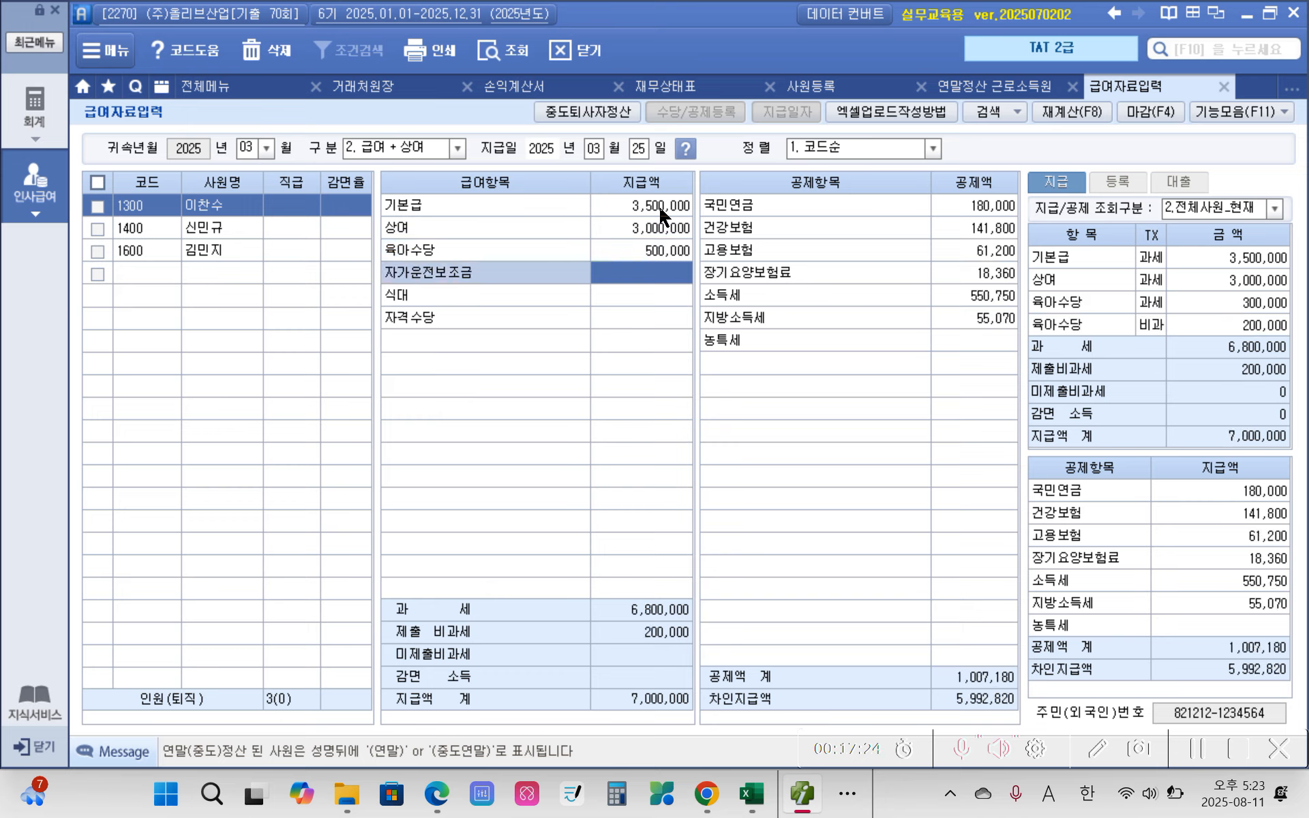
Step: Enter the first employee's 자가운전보조금 as 300,000, 식대 as 250,000 and 자격수당 as 100,000
text(3000000)
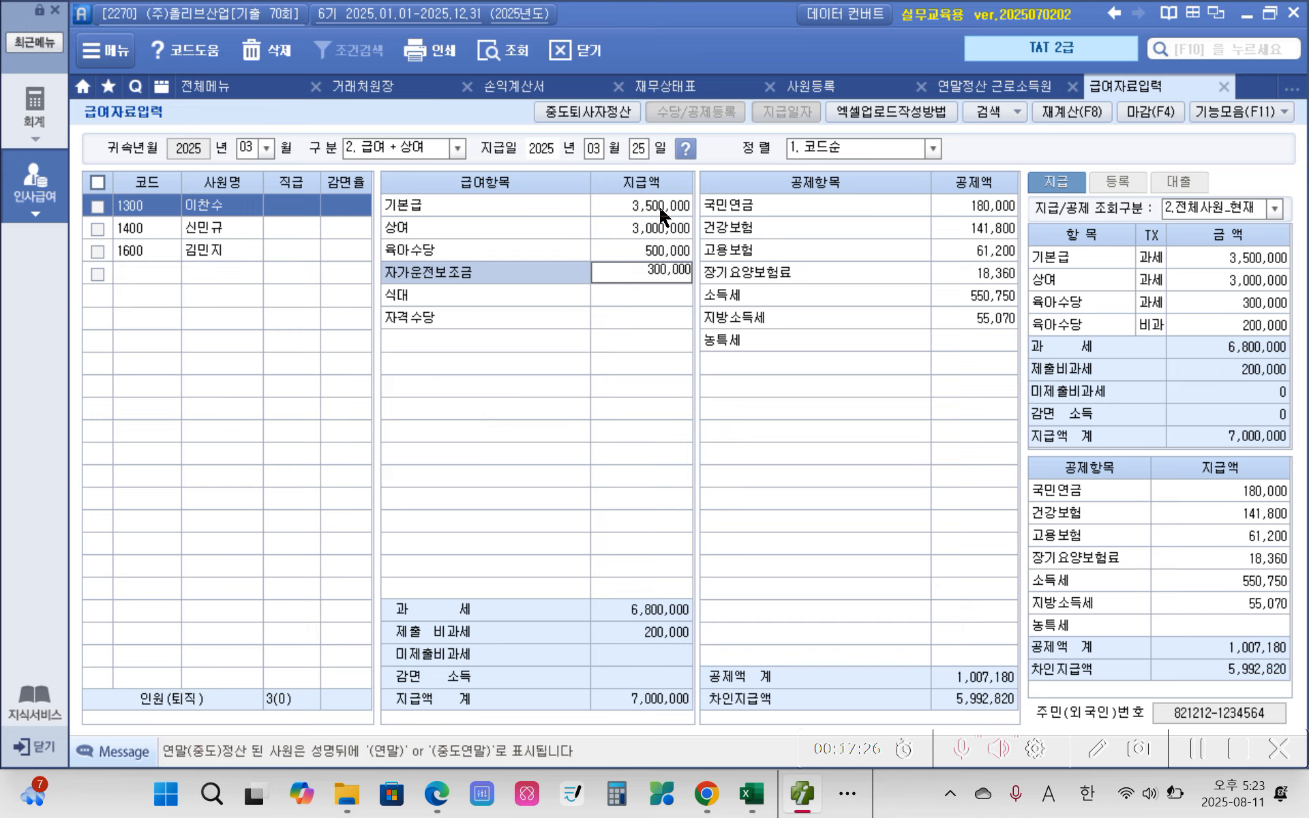
key(Return)
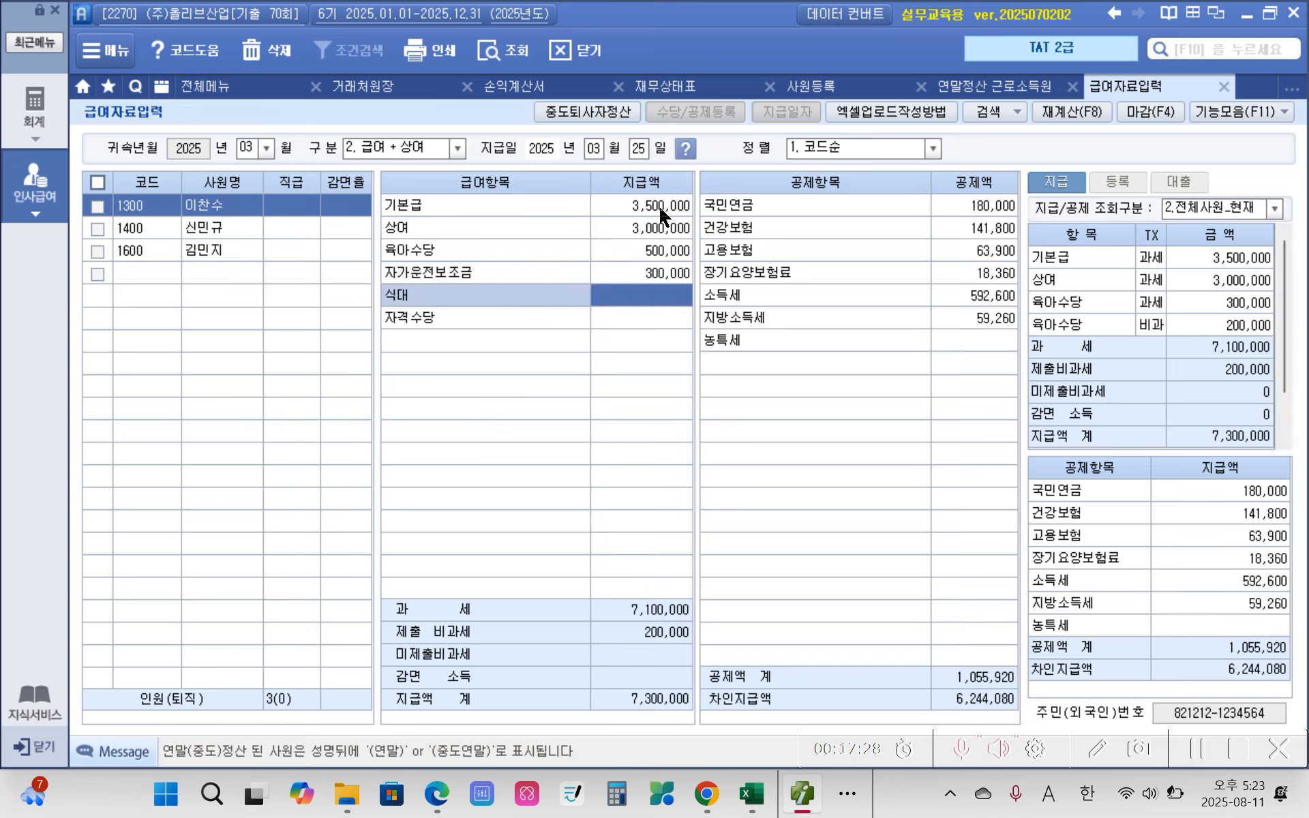
text(2500000)
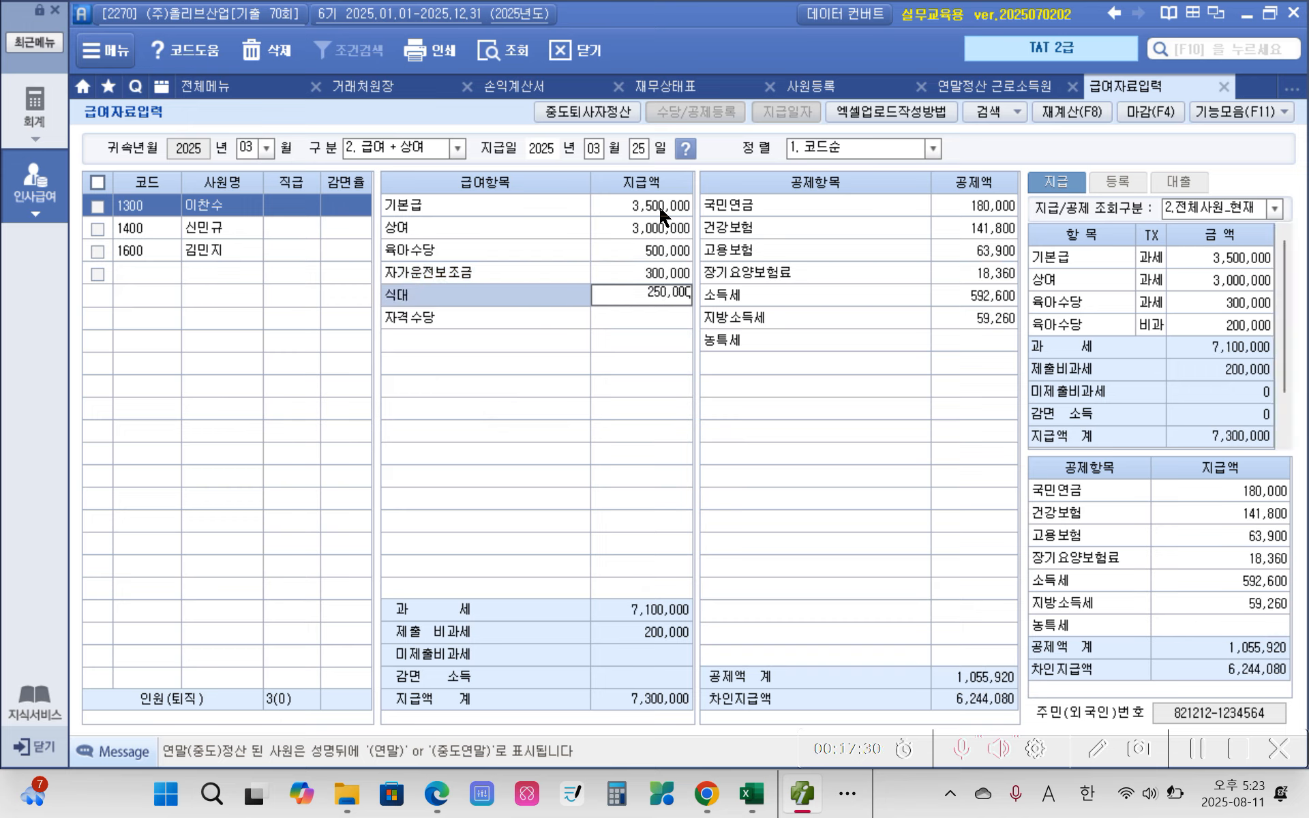
key(Return)
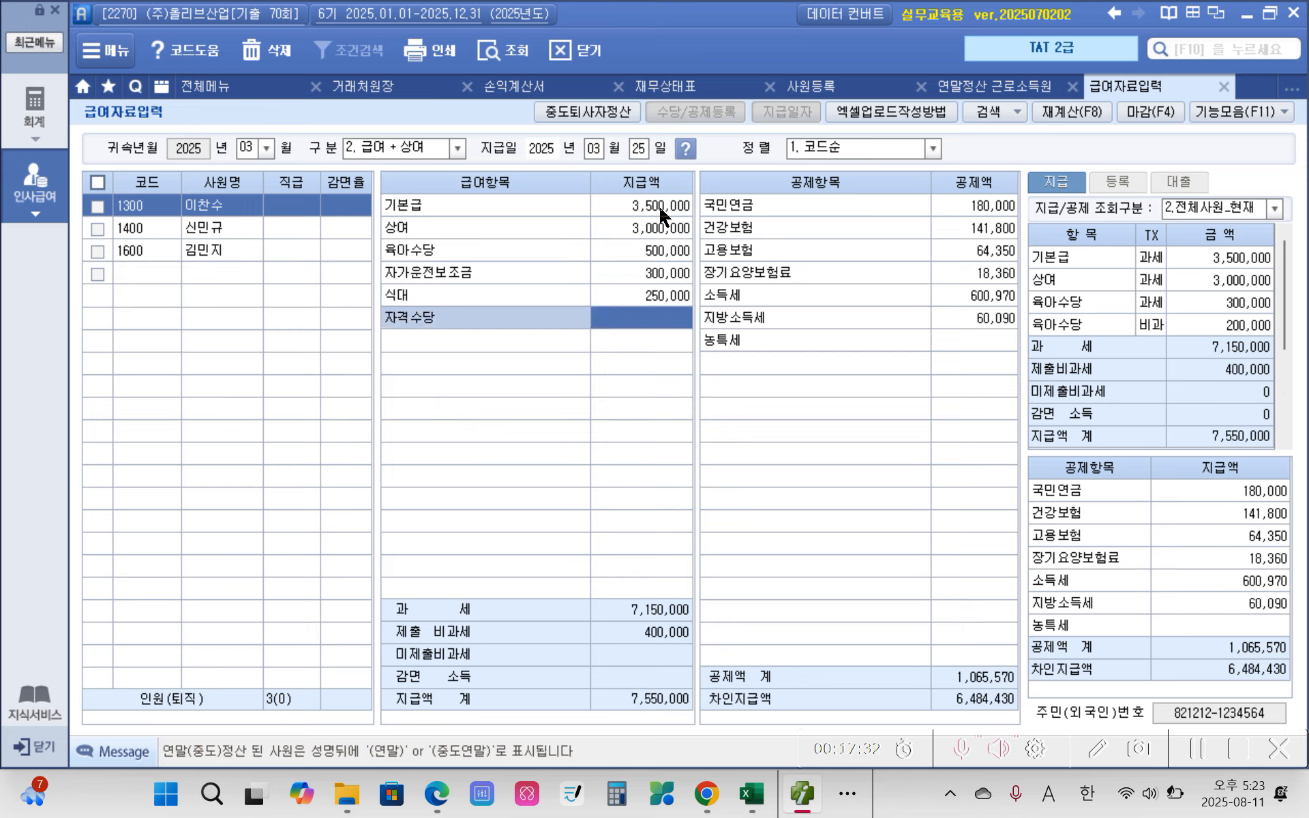
text(1000000)
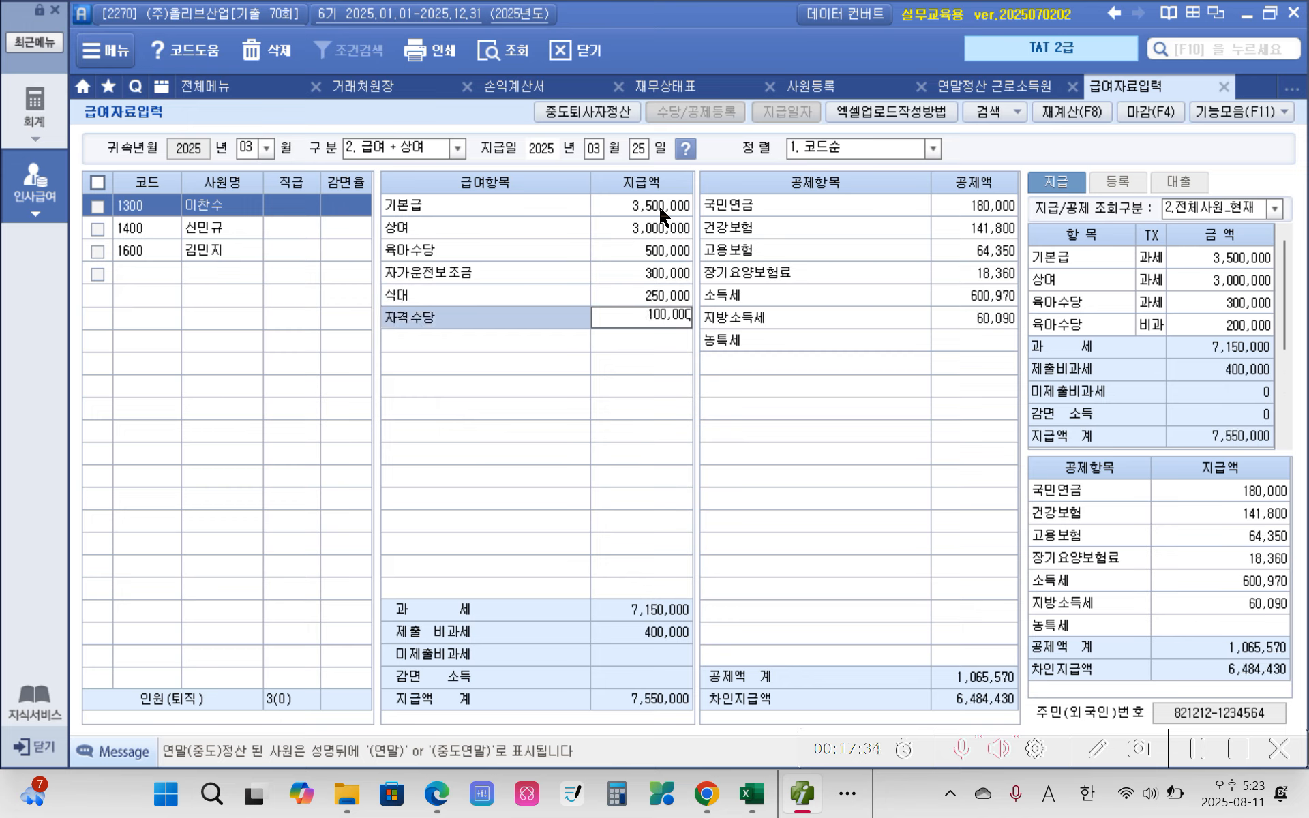
key(Return)
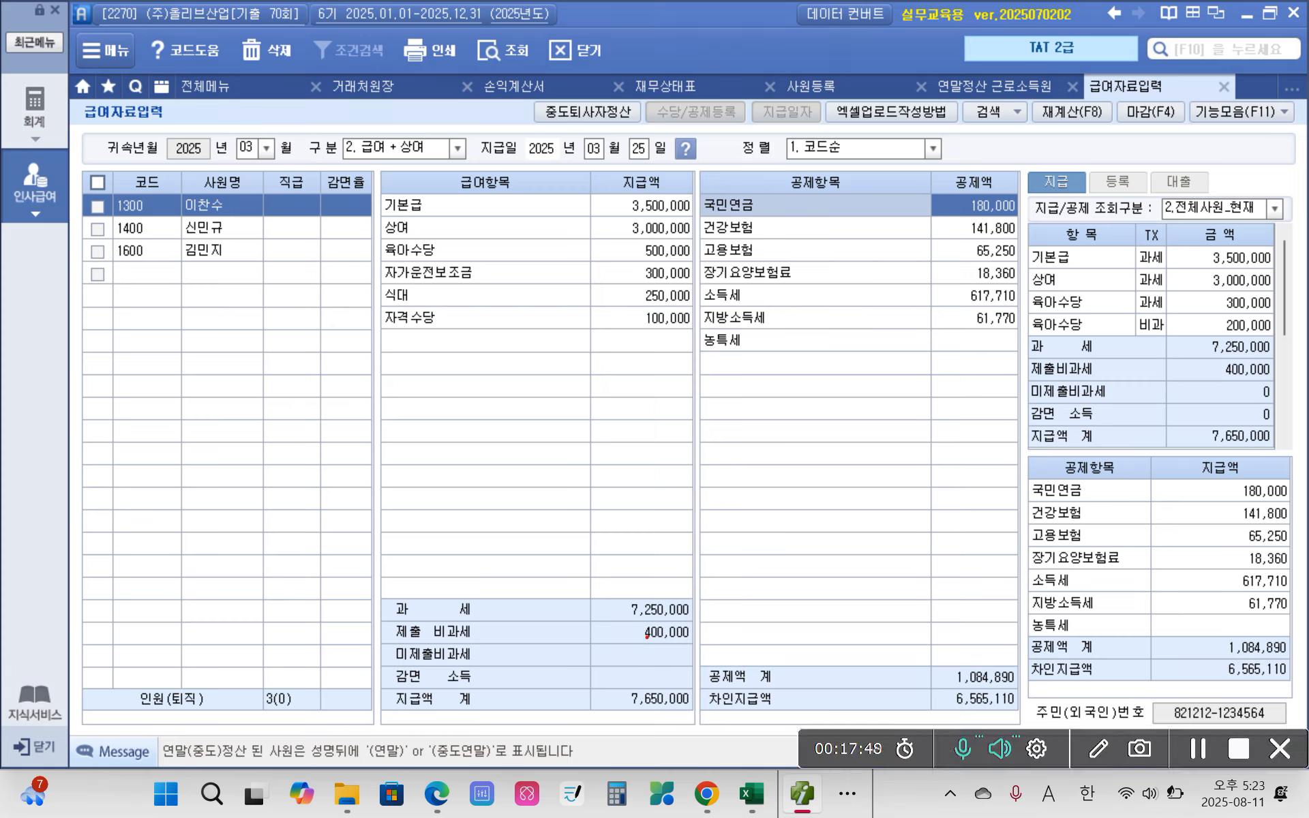
mouse_move(687, 647)
mouse_down()
mouse_move(675, 648)
mouse_move(705, 639)
mouse_move(699, 656)
mouse_up()
mouse_move(554, 249)
mouse_down()
mouse_move(618, 254)
mouse_move(618, 305)
mouse_move(632, 301)
mouse_move(617, 317)
mouse_up()
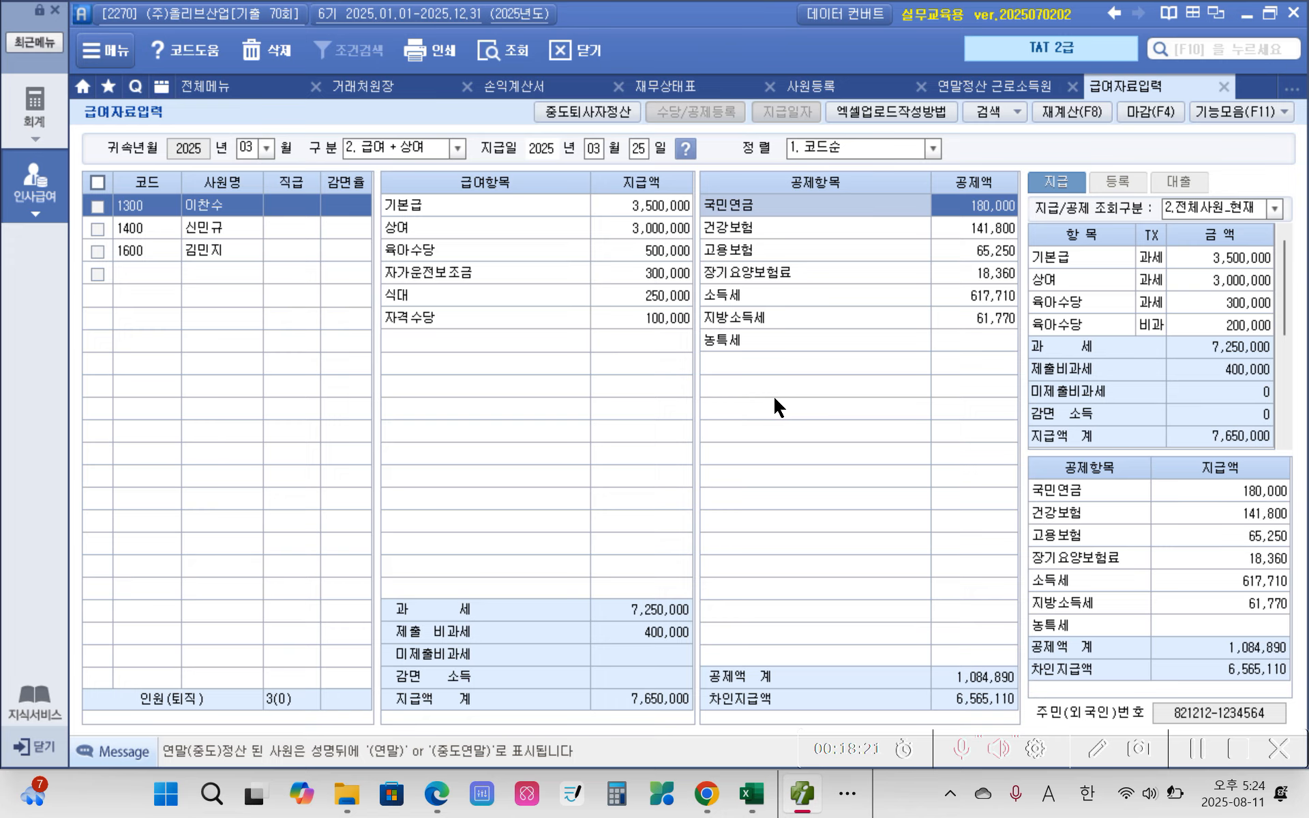
Step: Load the 원천징수이행상황신고서 with both 귀속기간 and 지급기간 set from 2025년 03월 to 03월, and save it
click(217, 91)
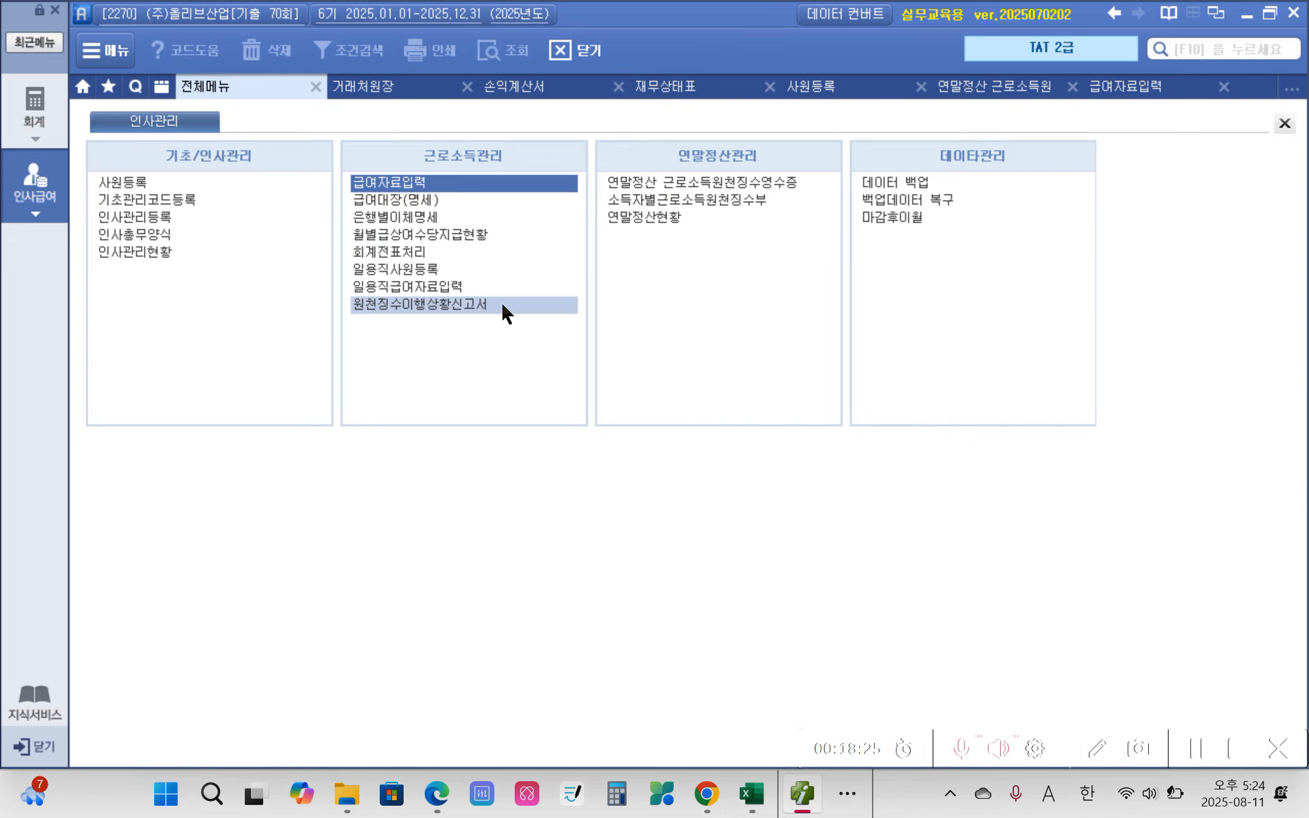
click(443, 314)
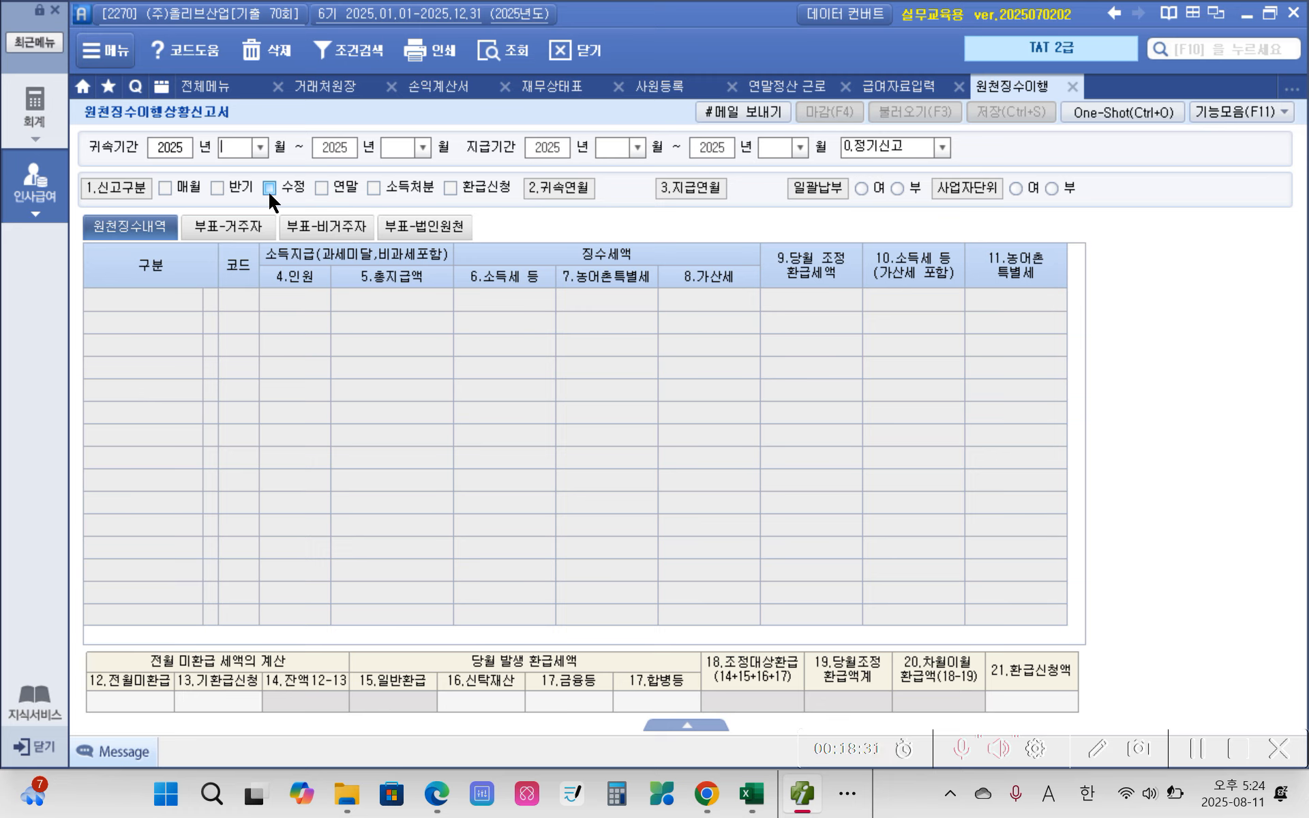
text(3)
key(Return)
key(Return)
text(3)
key(Return)
key(Return)
text(3)
key(Return)
key(Return)
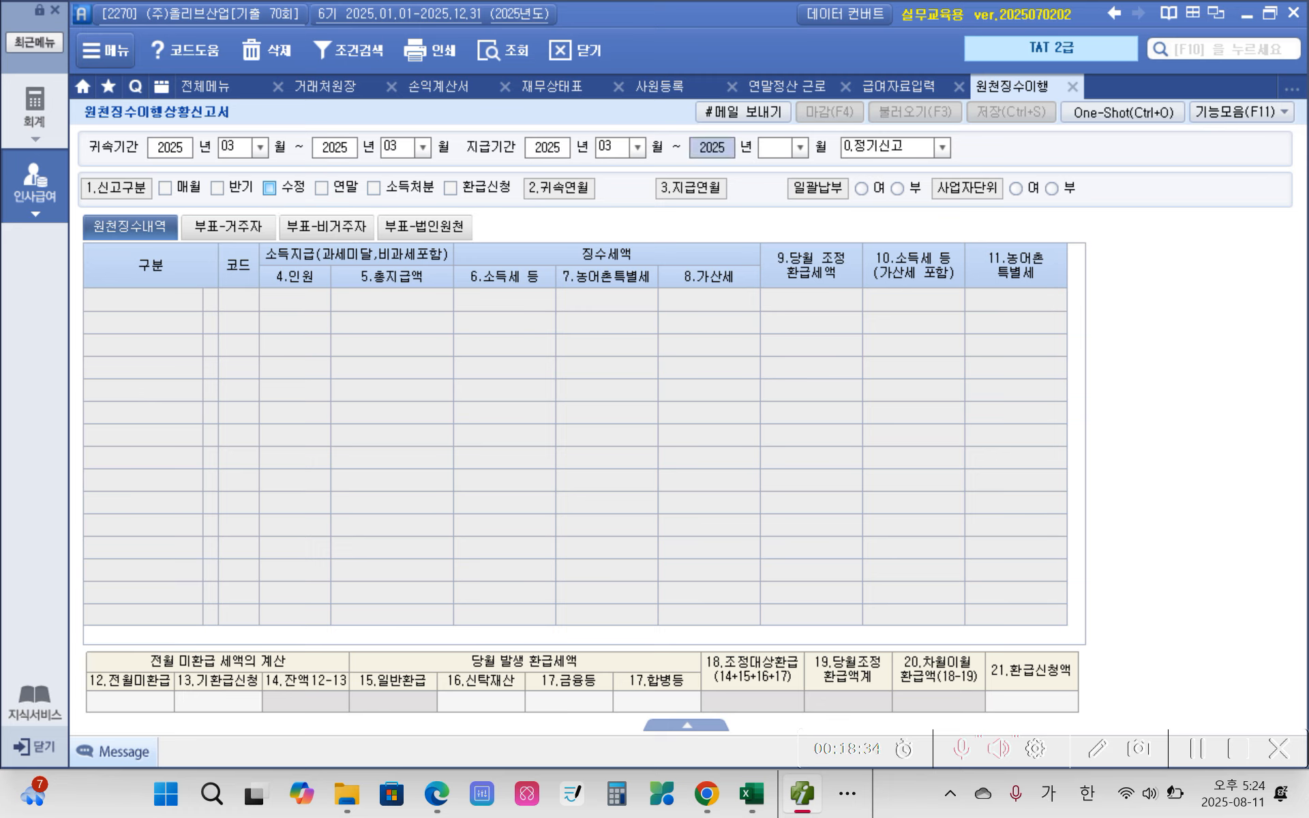
text(3)
key(Return)
key(Return)
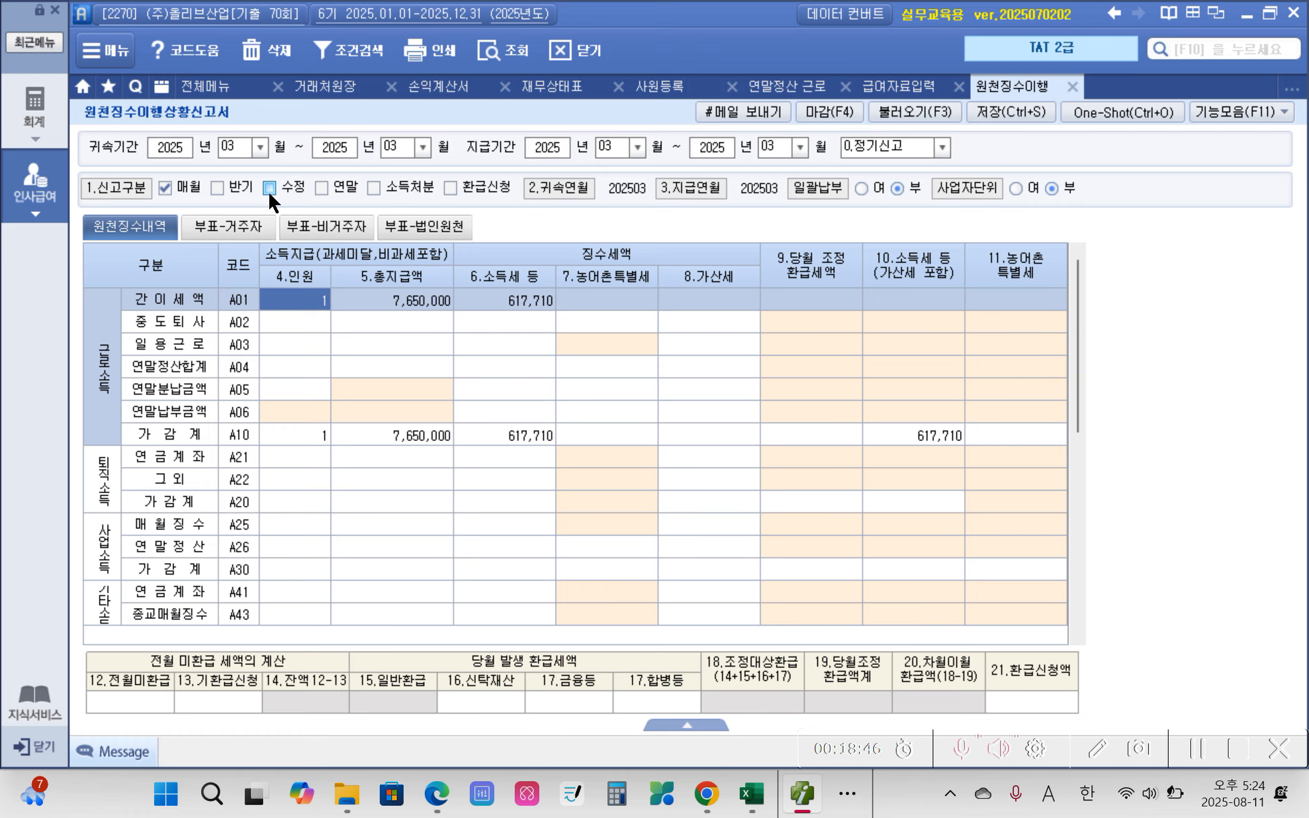
click(1023, 114)
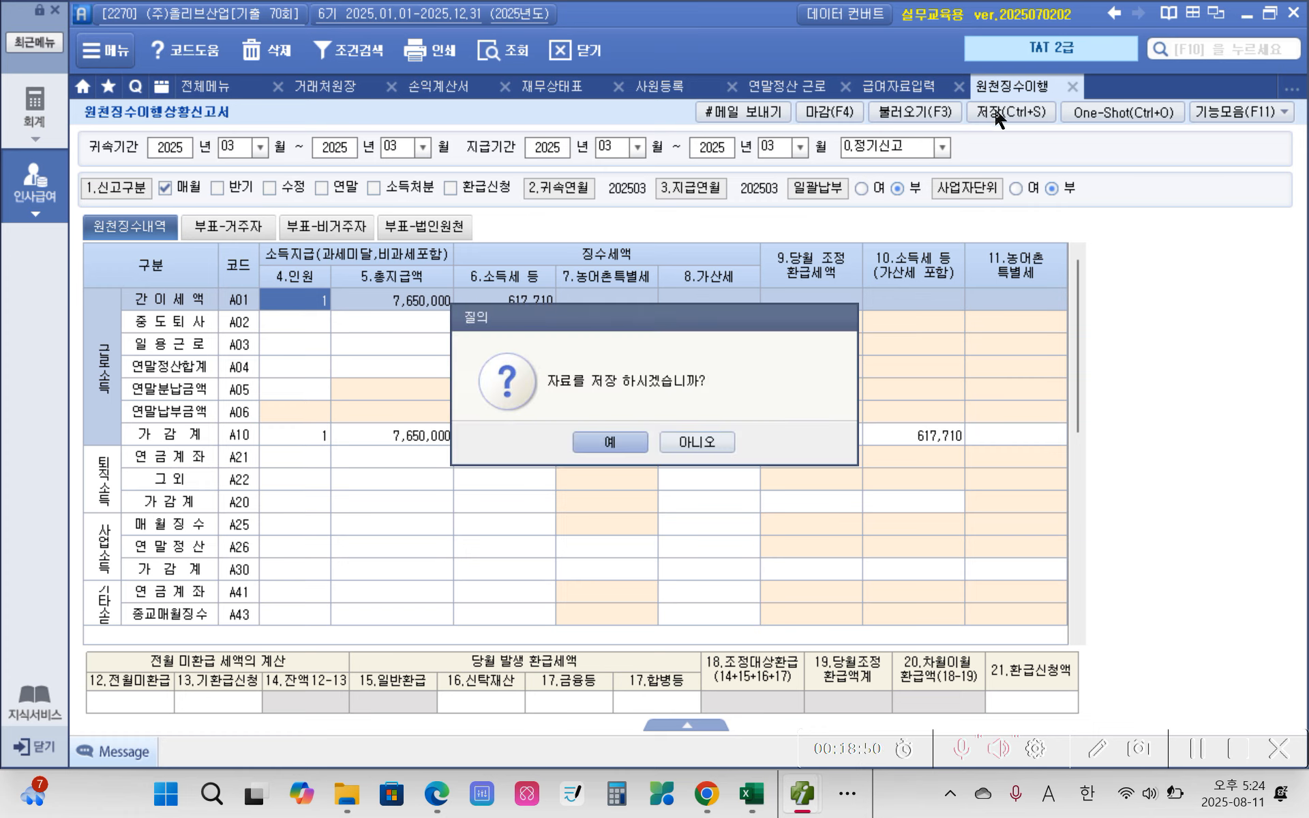
click(600, 446)
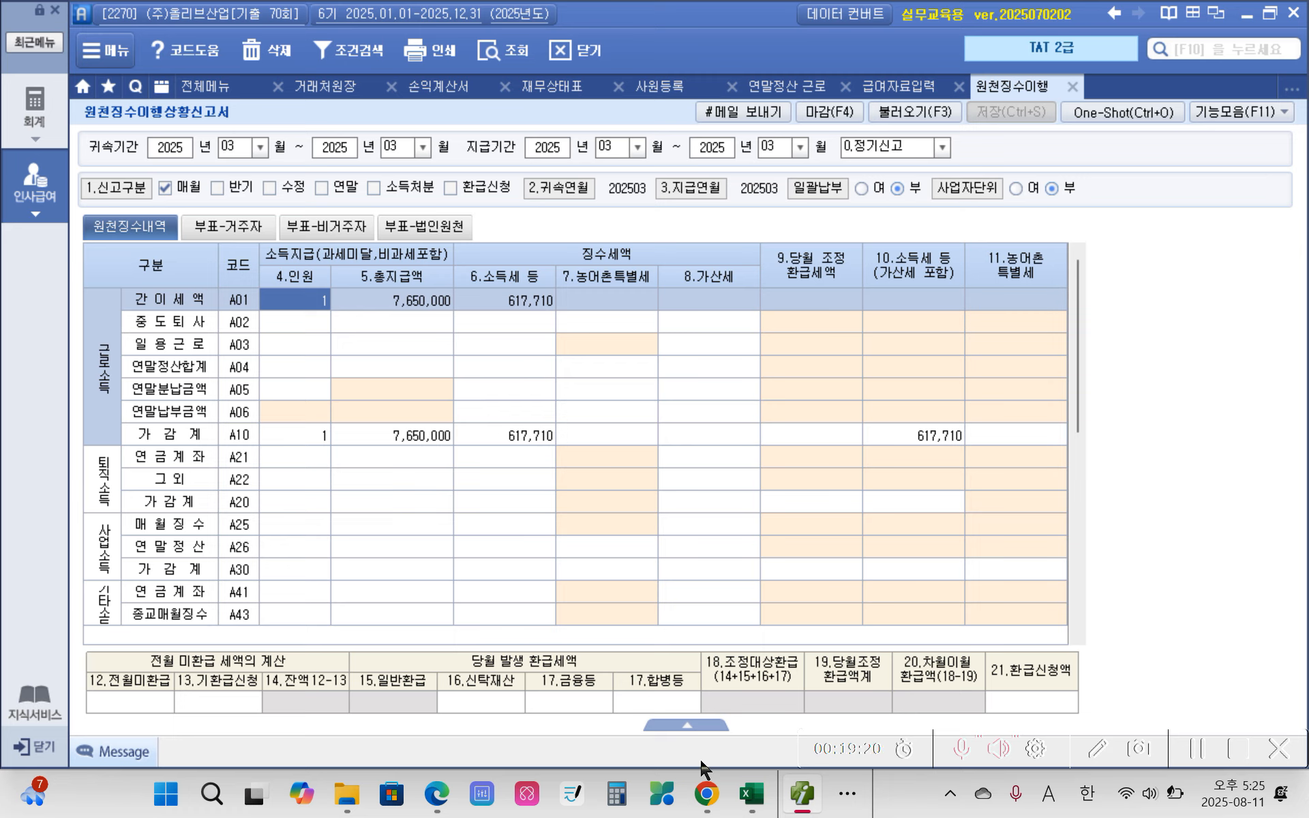
Step: Check the 10.소득세 등 amount in the 가감계 (A10) and 총합계 (A99) rows of the withholding report
mouse_move(924, 309)
mouse_down()
mouse_move(917, 221)
mouse_move(943, 311)
mouse_up()
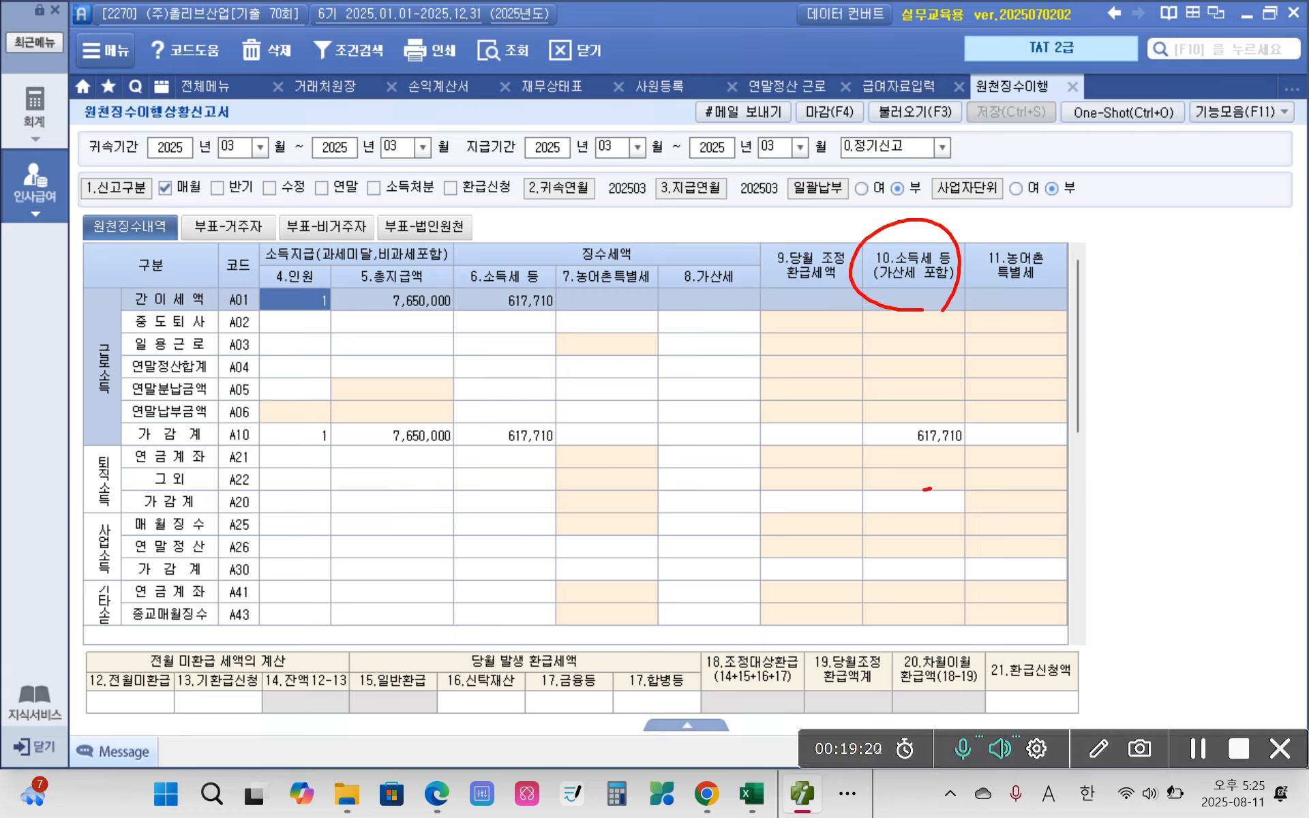
mouse_move(929, 488)
mouse_down()
mouse_move(980, 476)
mouse_move(946, 612)
mouse_move(962, 592)
mouse_up()
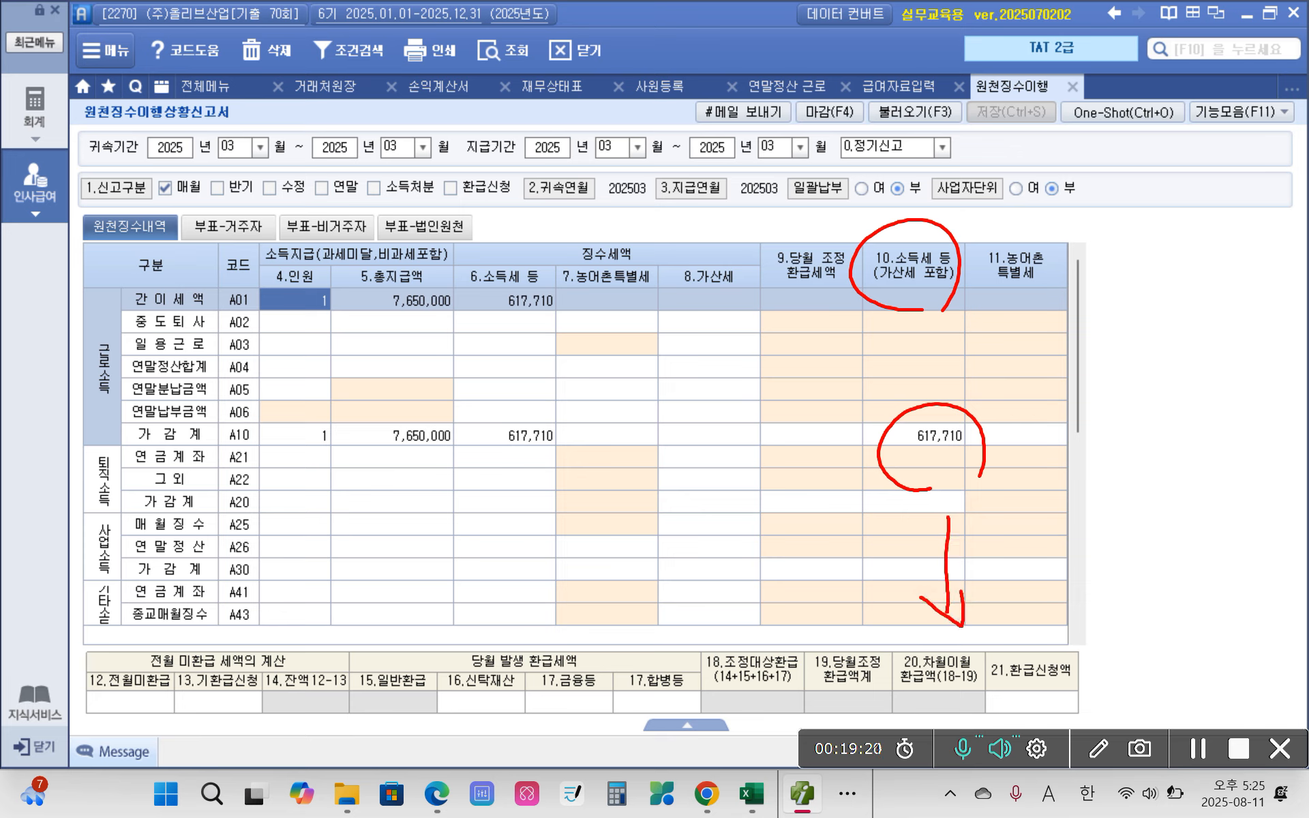
scroll(818, 610, down, 5)
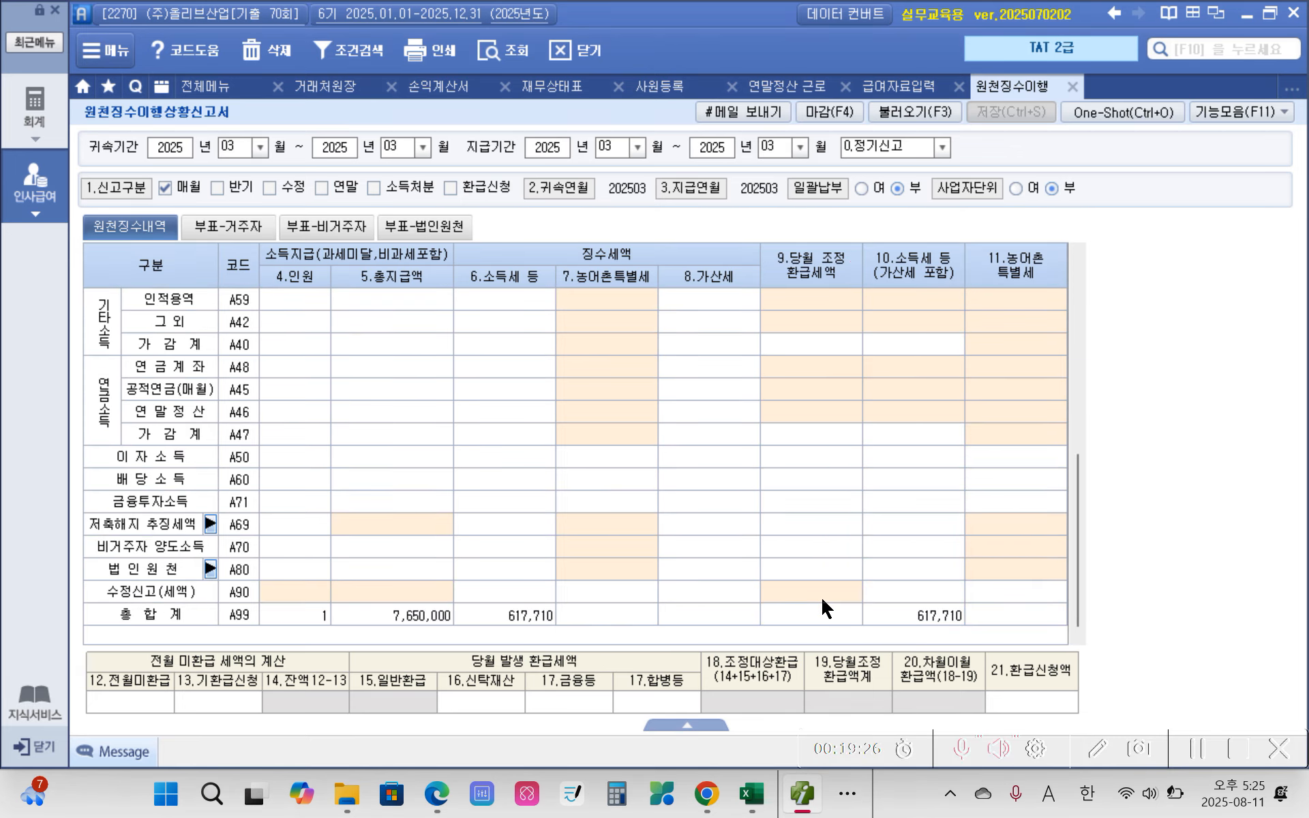
click(943, 616)
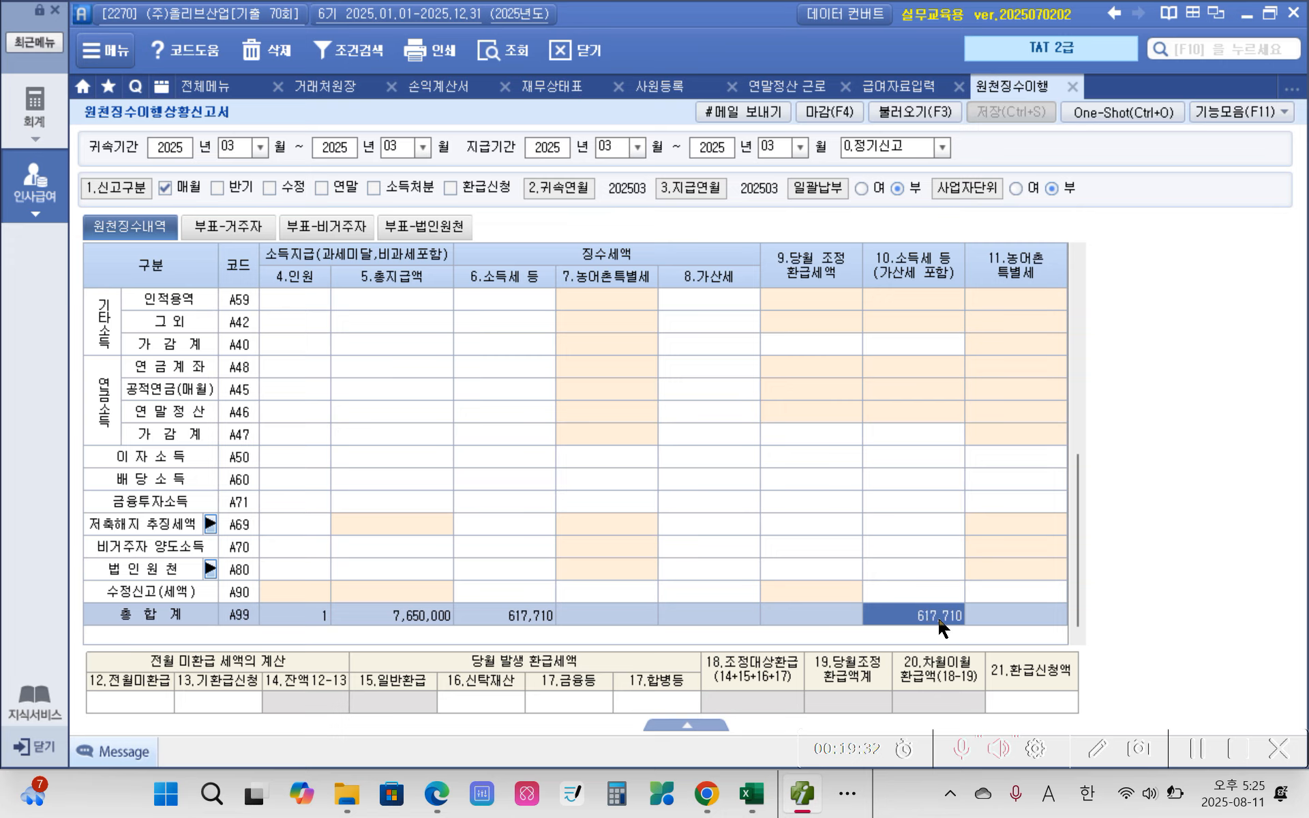
scroll(931, 617, up, 10)
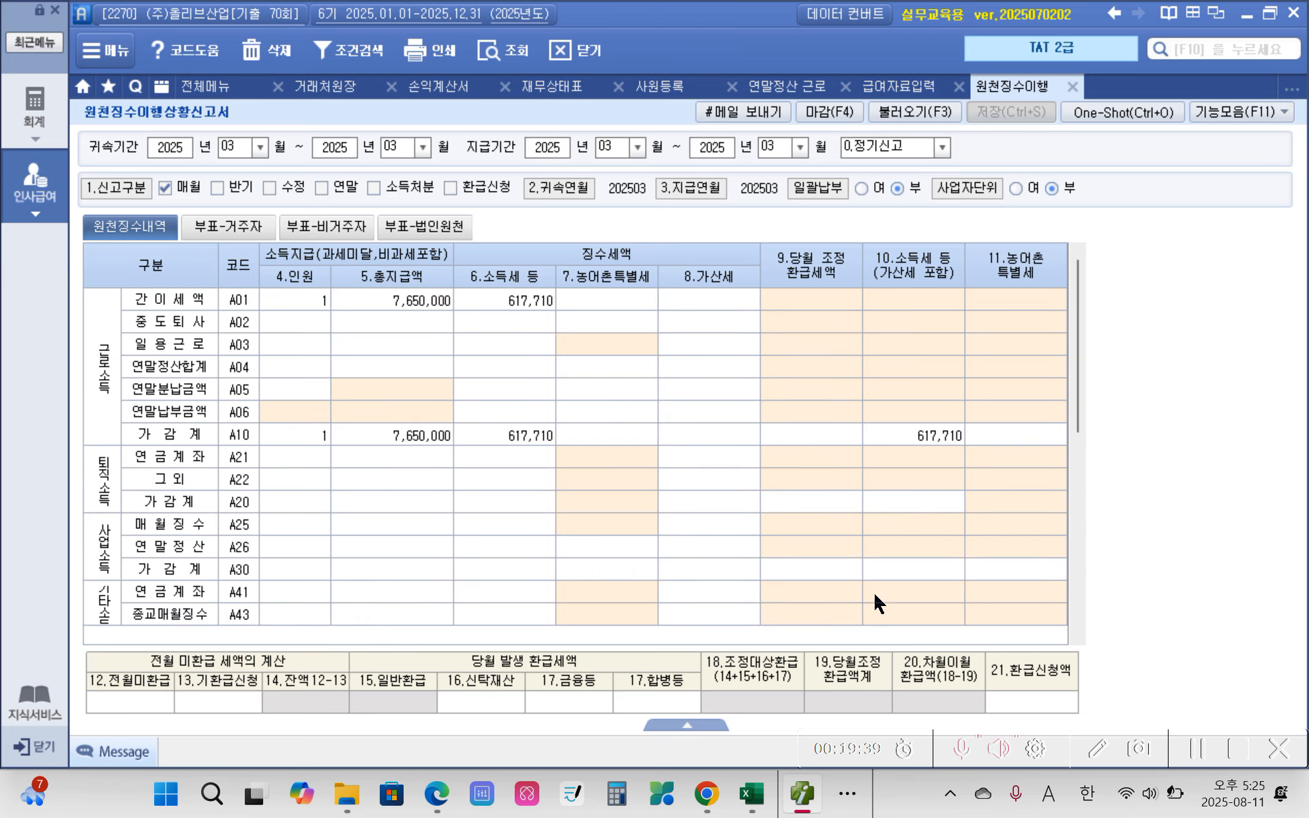
Step: Review evaluation questions 41 to 45 in the exam PDF in Edge and return to the 급여자료입력 sheet
click(907, 89)
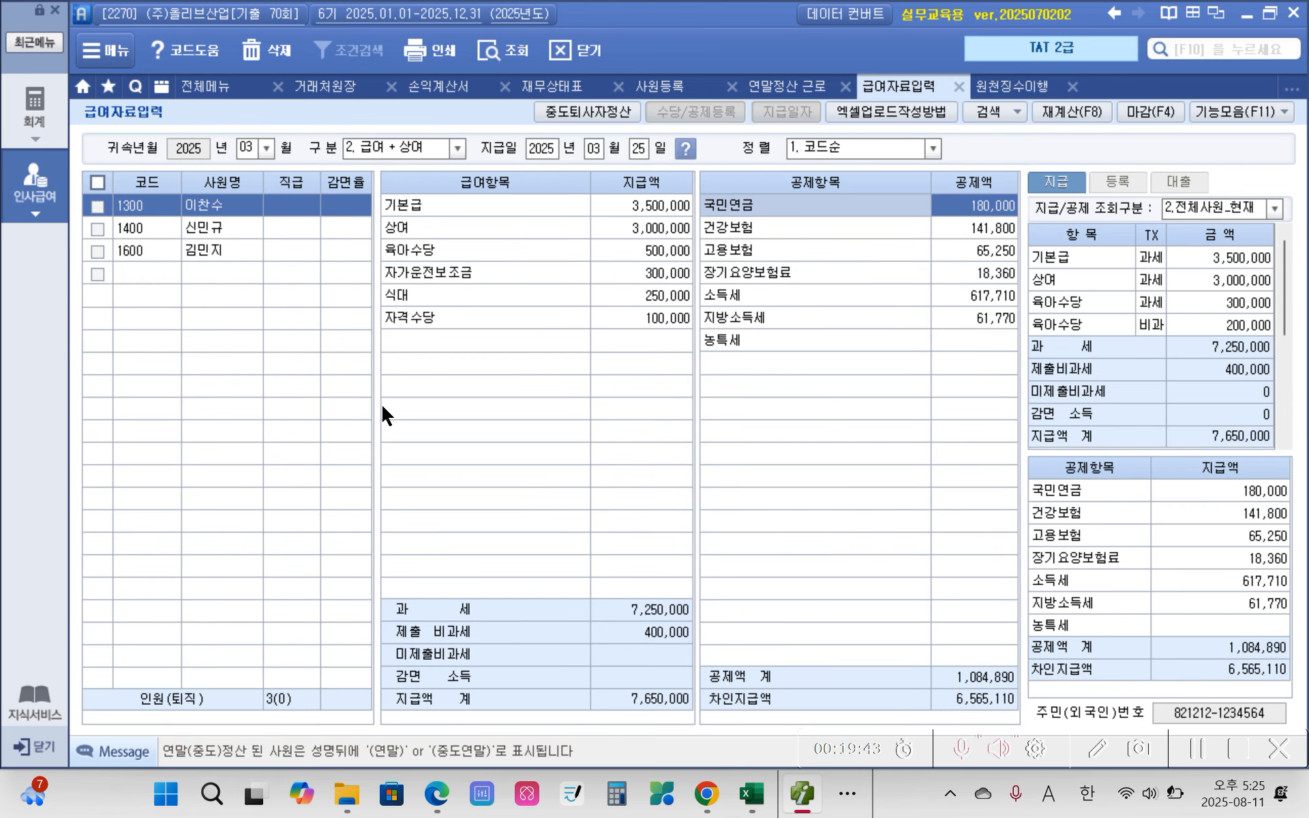
click(415, 788)
click(433, 794)
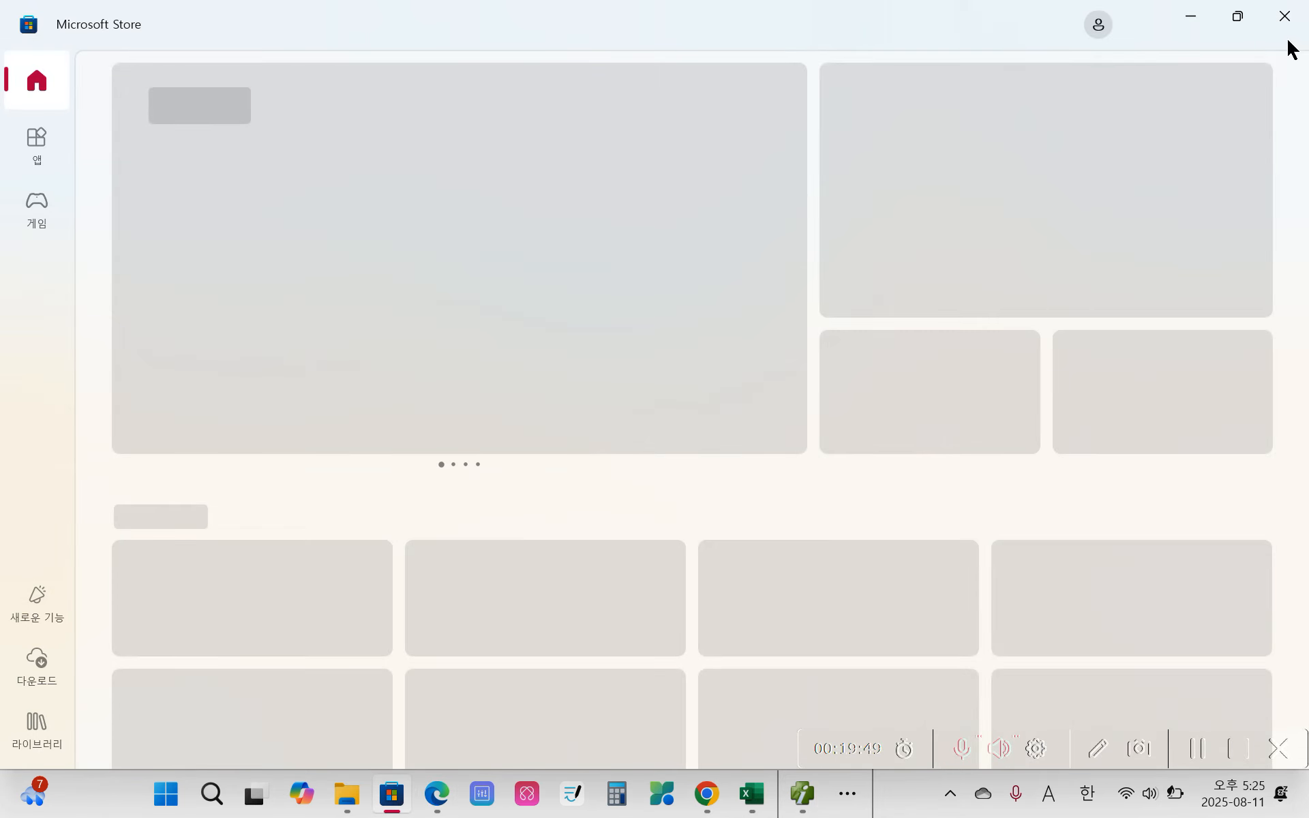
click(1272, 31)
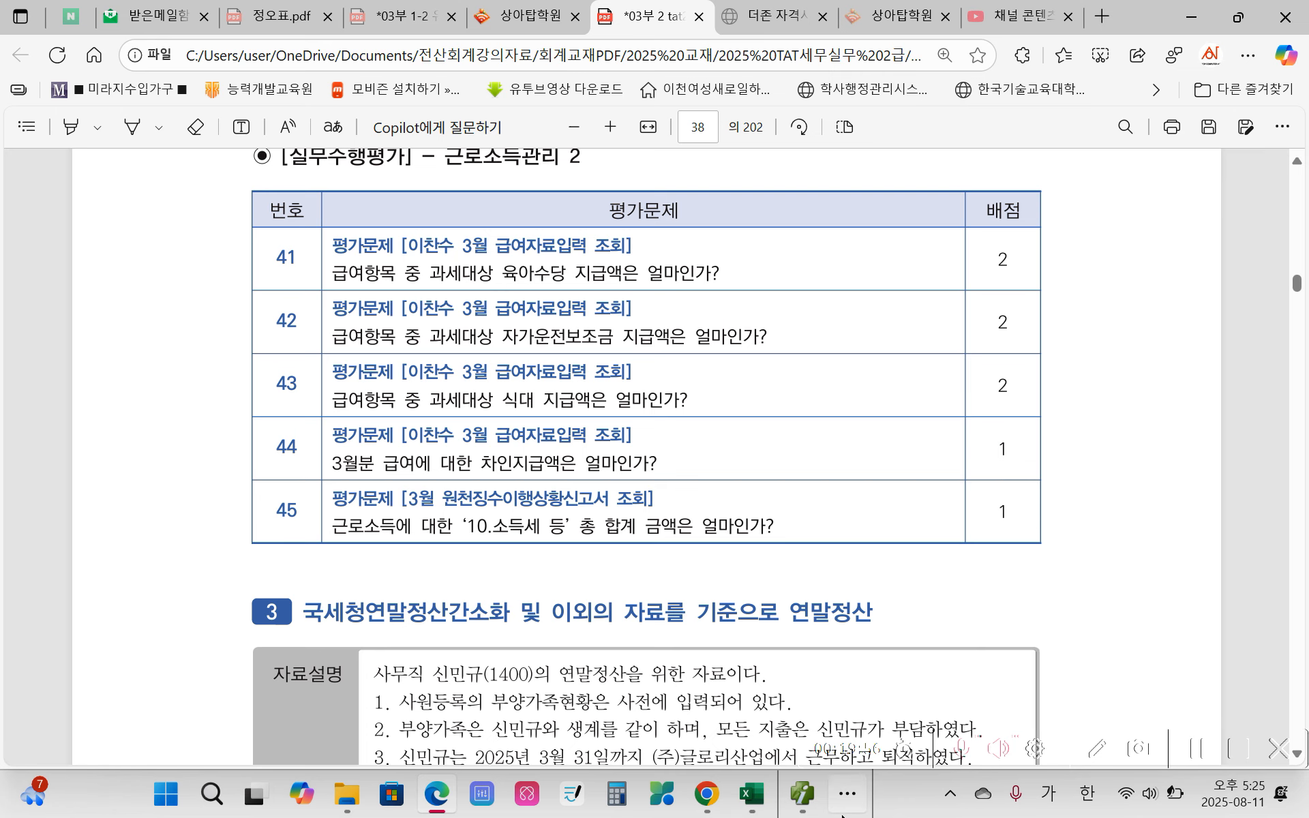
click(802, 793)
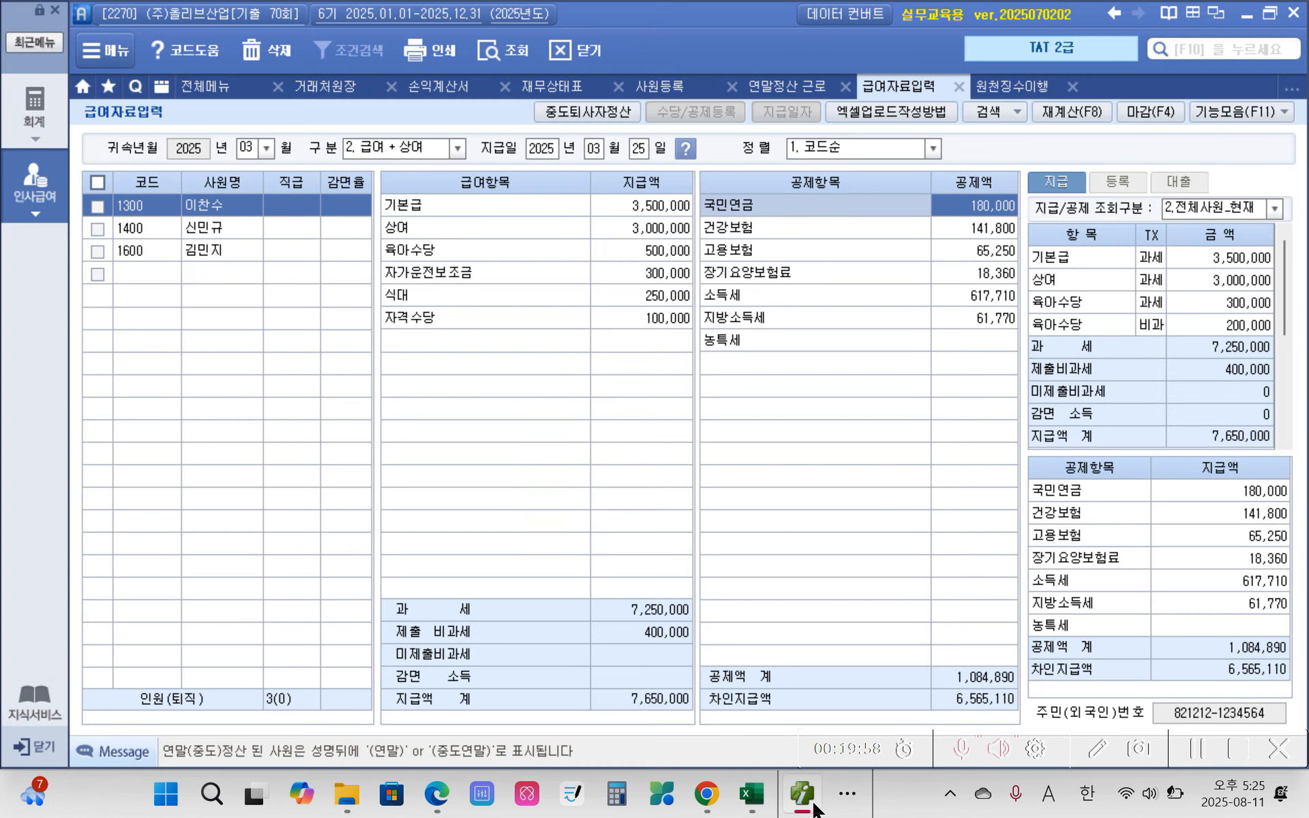
Step: Check how the first employee's 육아수당 is divided between 과세 and 비과세 in the payment breakdown
click(672, 252)
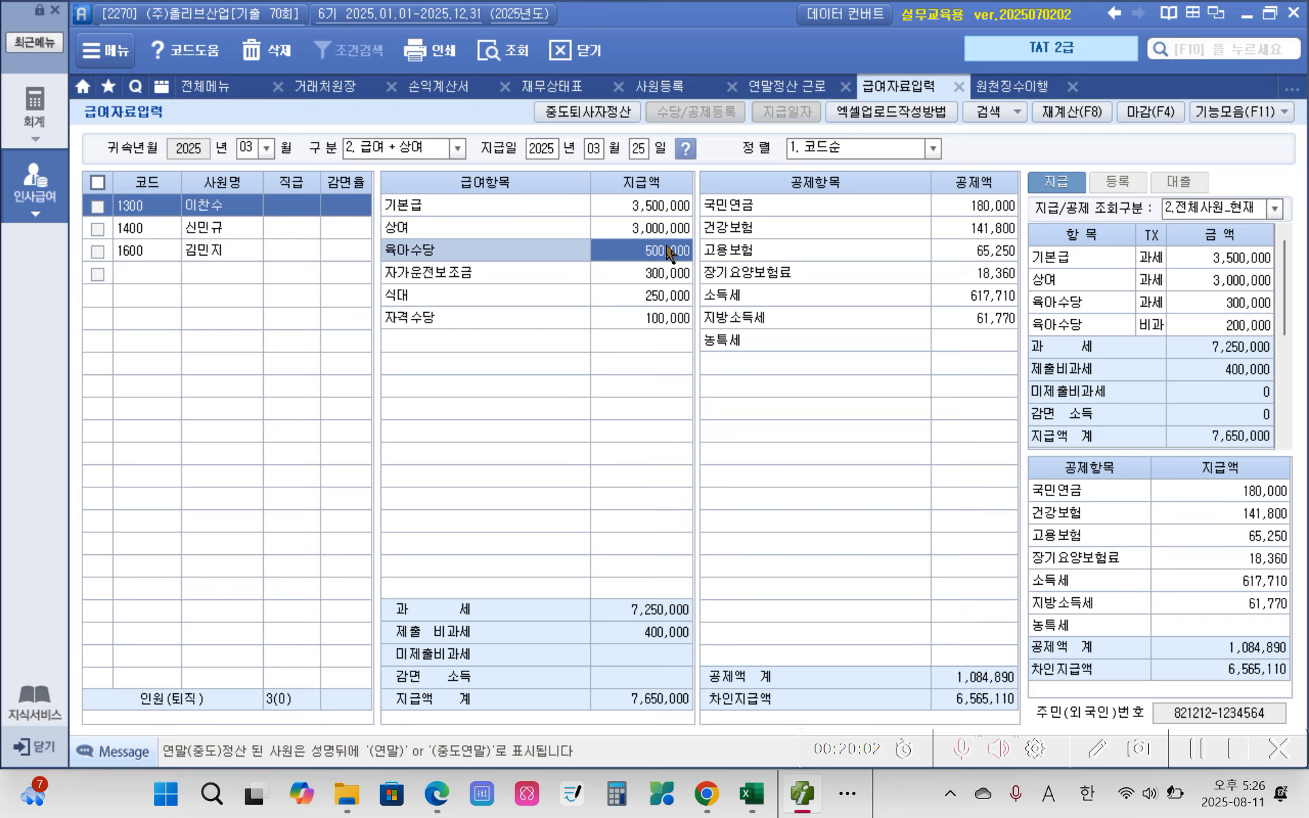
click(644, 273)
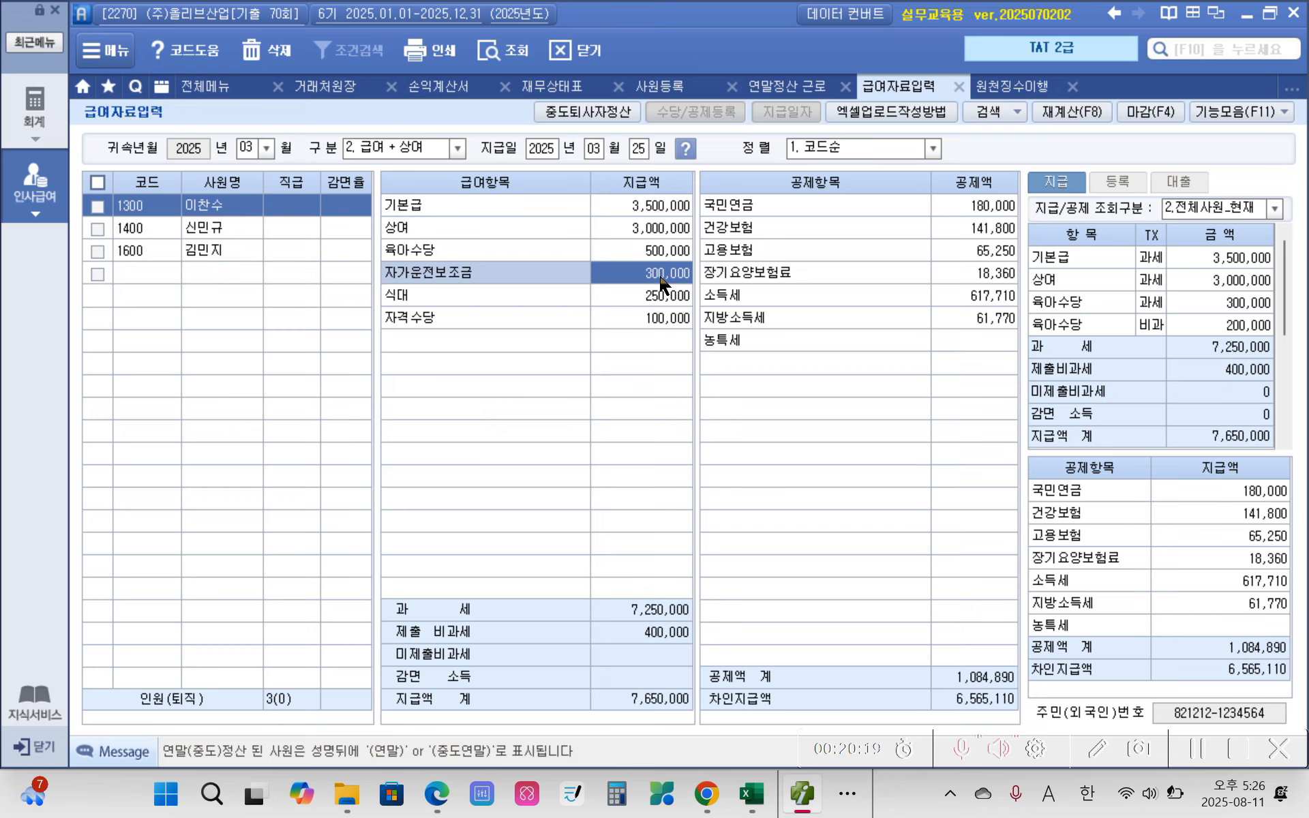
click(656, 256)
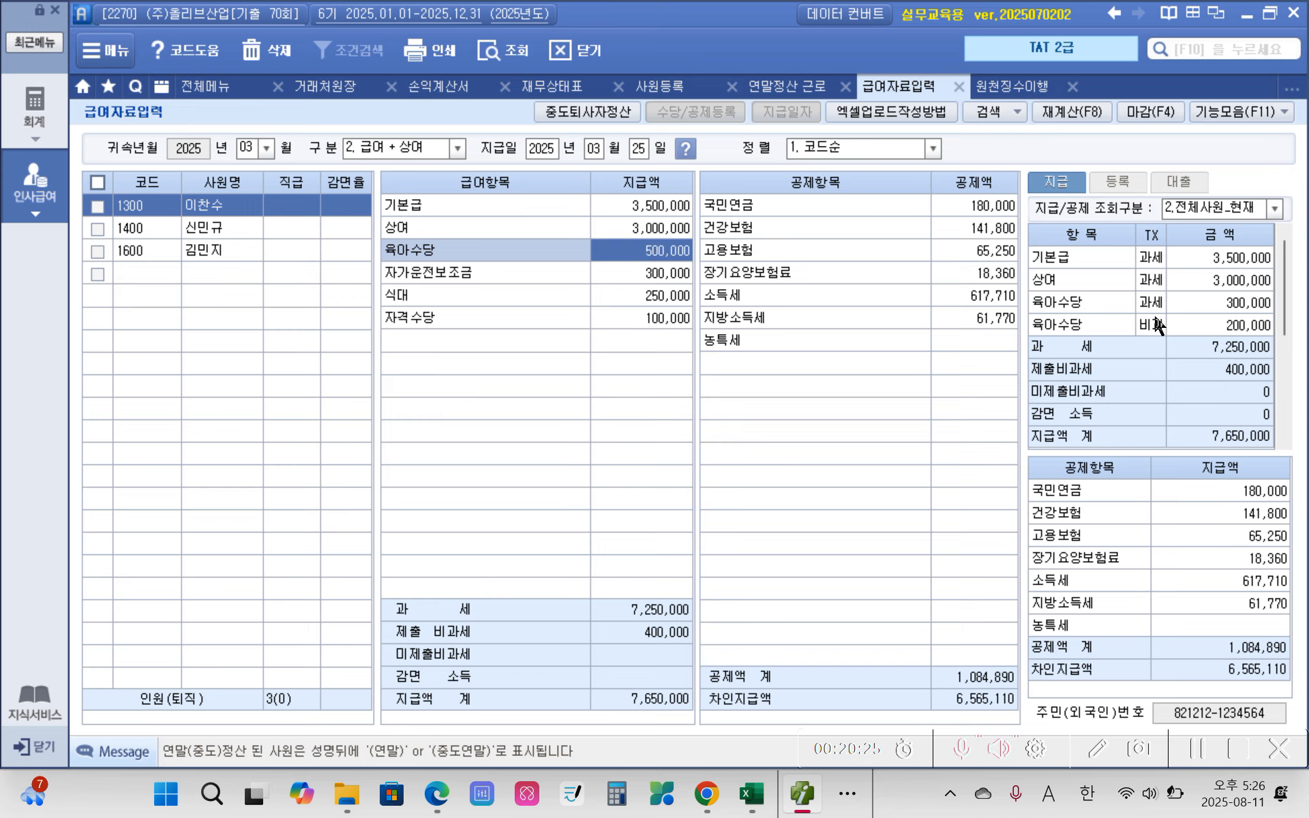
click(1101, 305)
click(1235, 308)
click(1227, 331)
click(1146, 326)
click(1227, 309)
Step: Check the 과세 amounts of 자가운전보조금 and 식대 in the first employee's payment breakdown
click(660, 280)
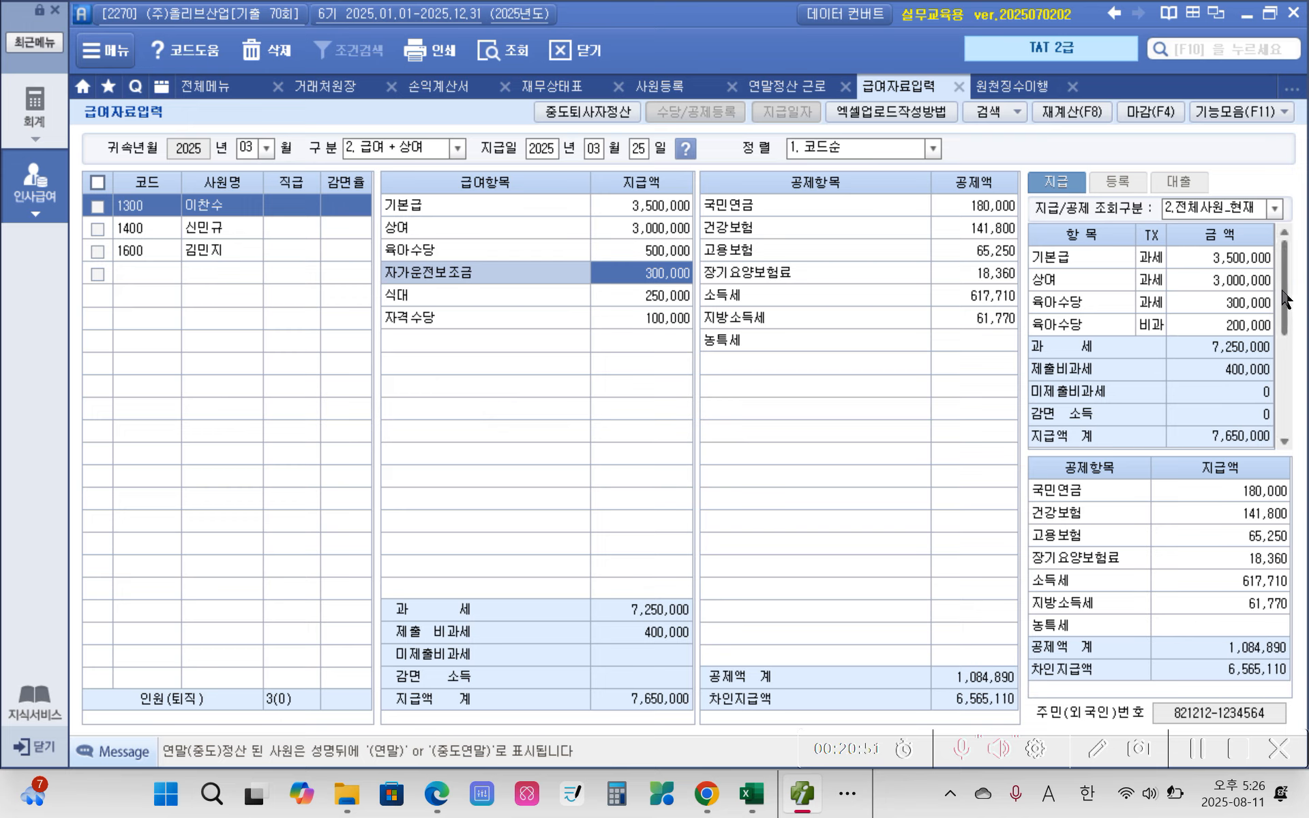
scroll(1286, 300, down, 1)
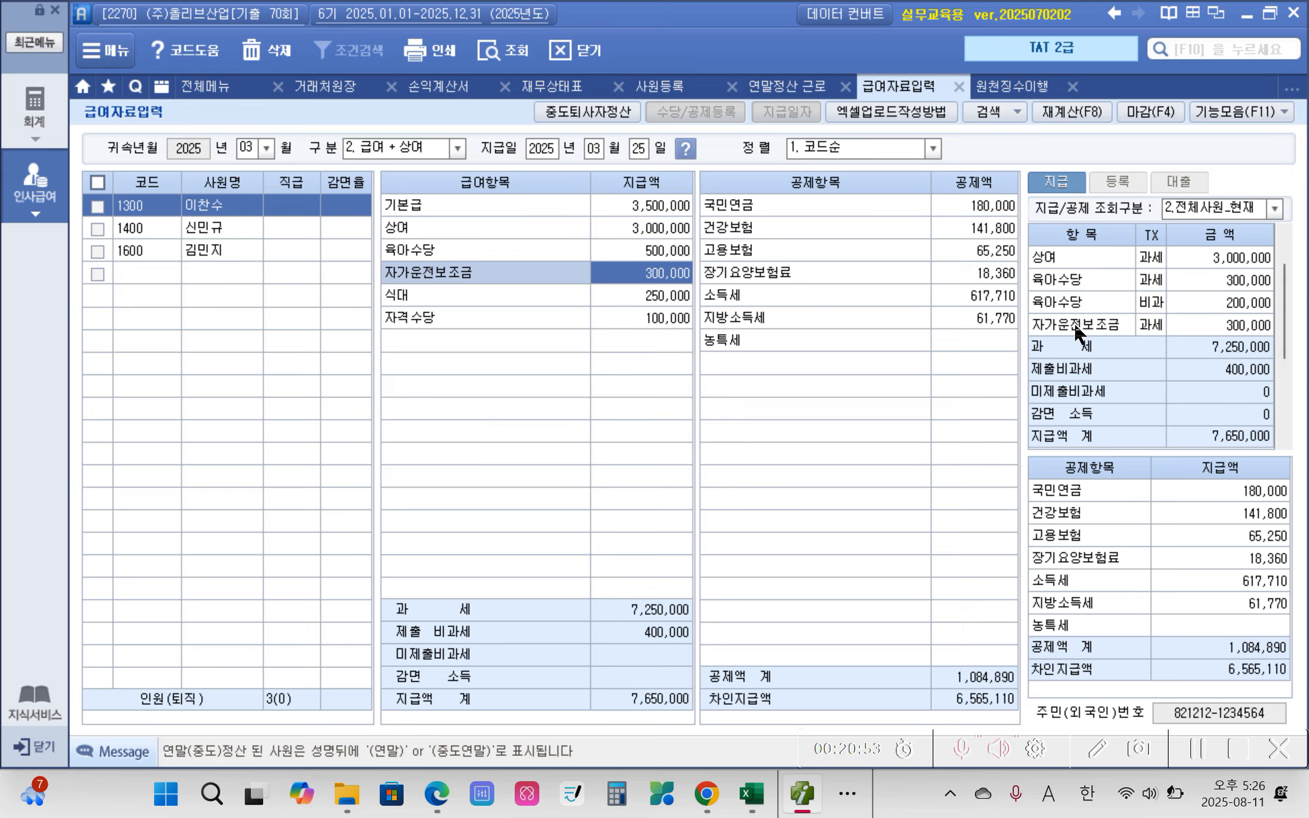
click(644, 299)
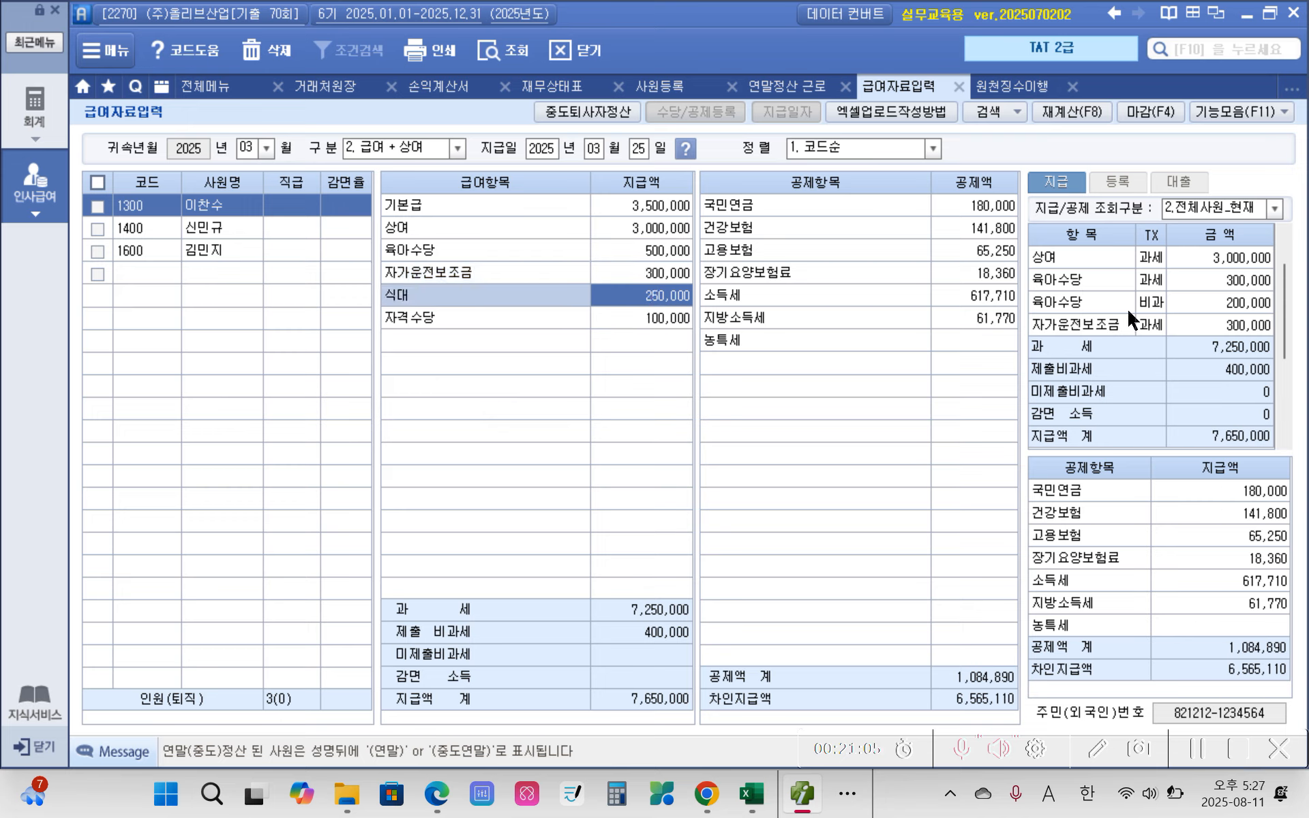
scroll(1287, 327, down, 1)
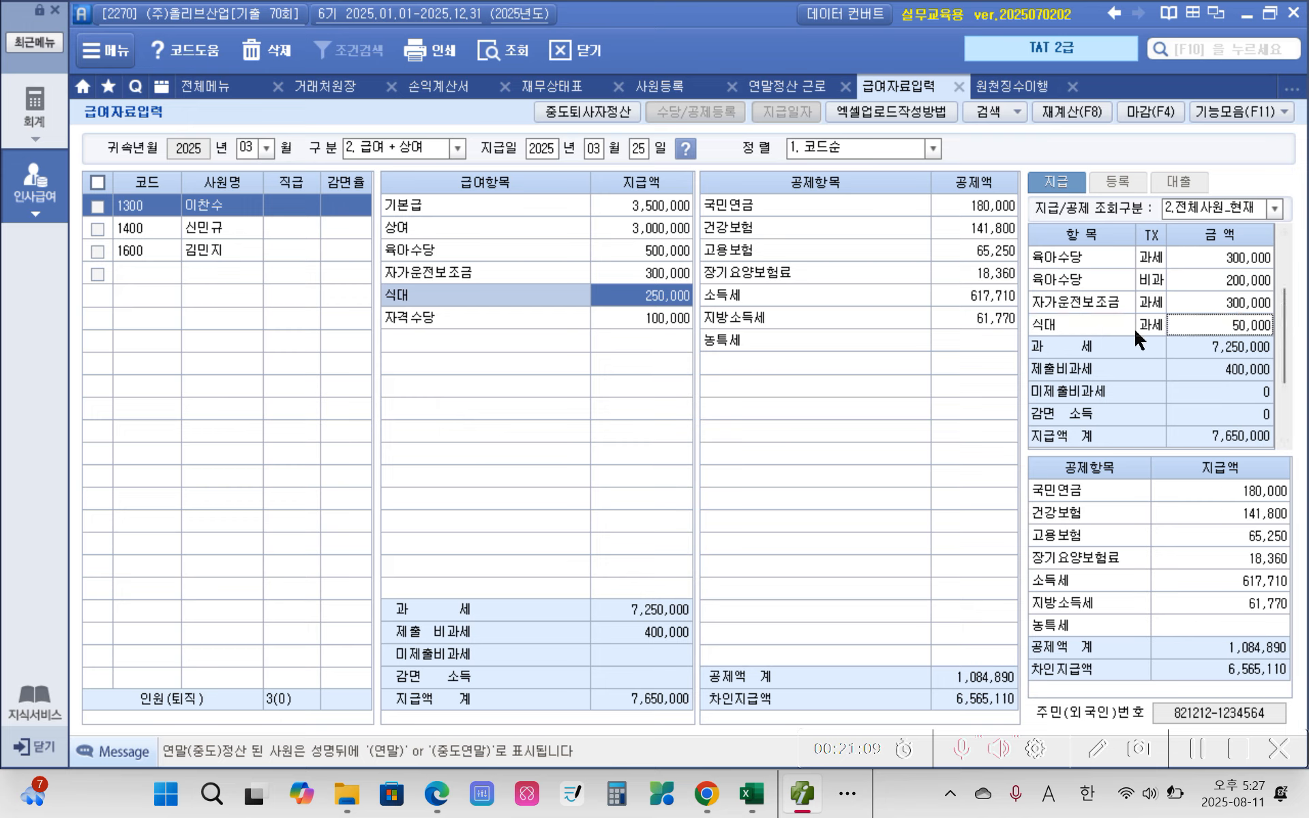
click(1257, 330)
Step: Check the first employee's 차인지급액 for the March payroll
key(ctrl+2)
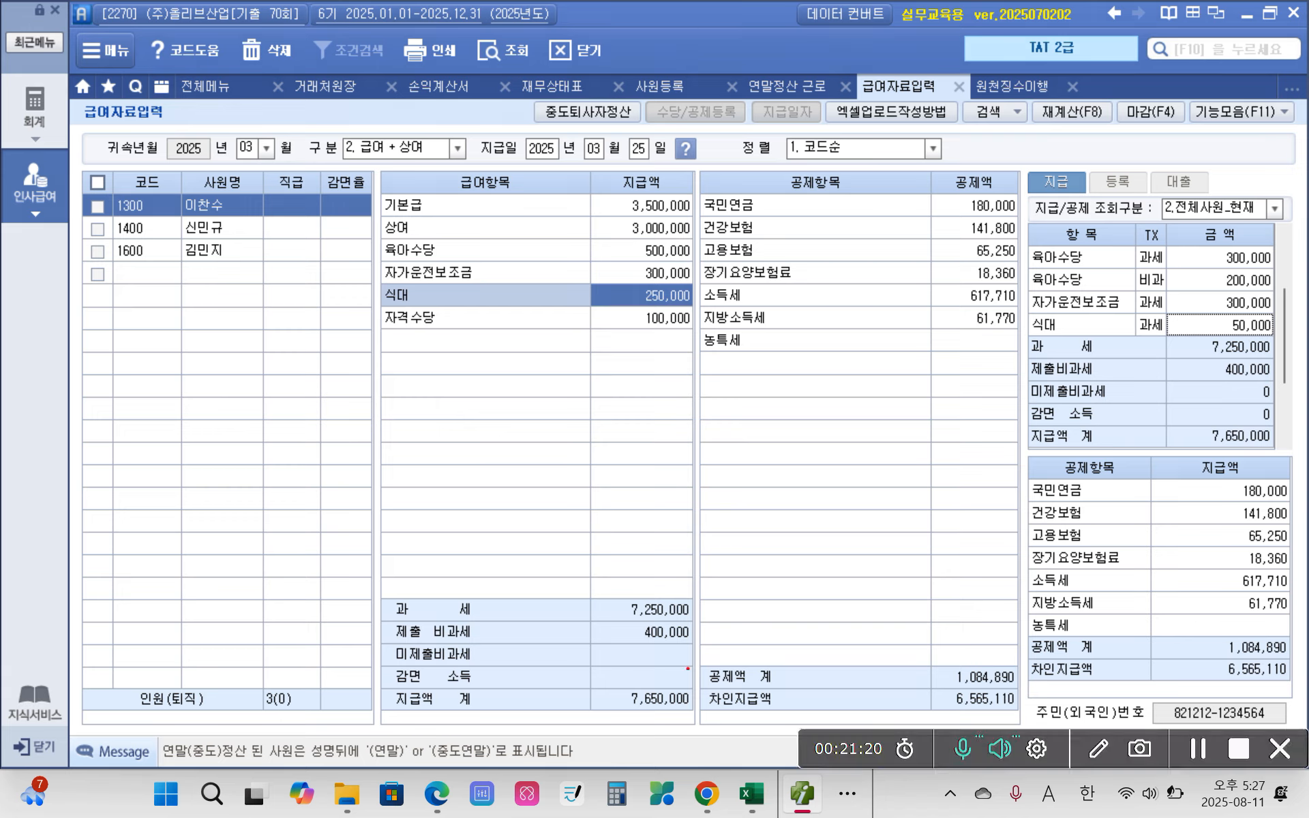
drag(696, 680, 1026, 717)
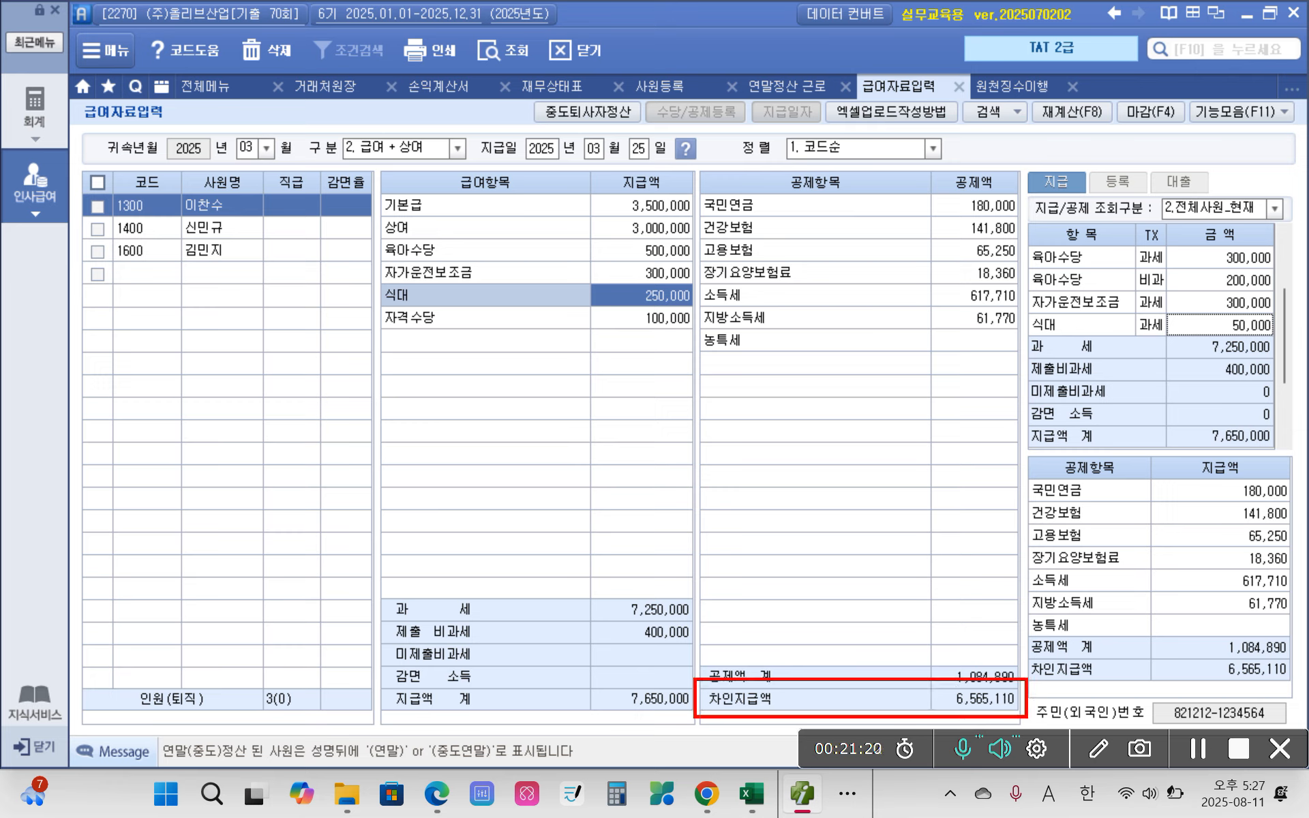
mouse_move(786, 701)
mouse_down()
mouse_move(937, 696)
mouse_move(910, 708)
mouse_up()
mouse_move(172, 188)
mouse_down()
mouse_move(270, 220)
mouse_move(202, 208)
mouse_up()
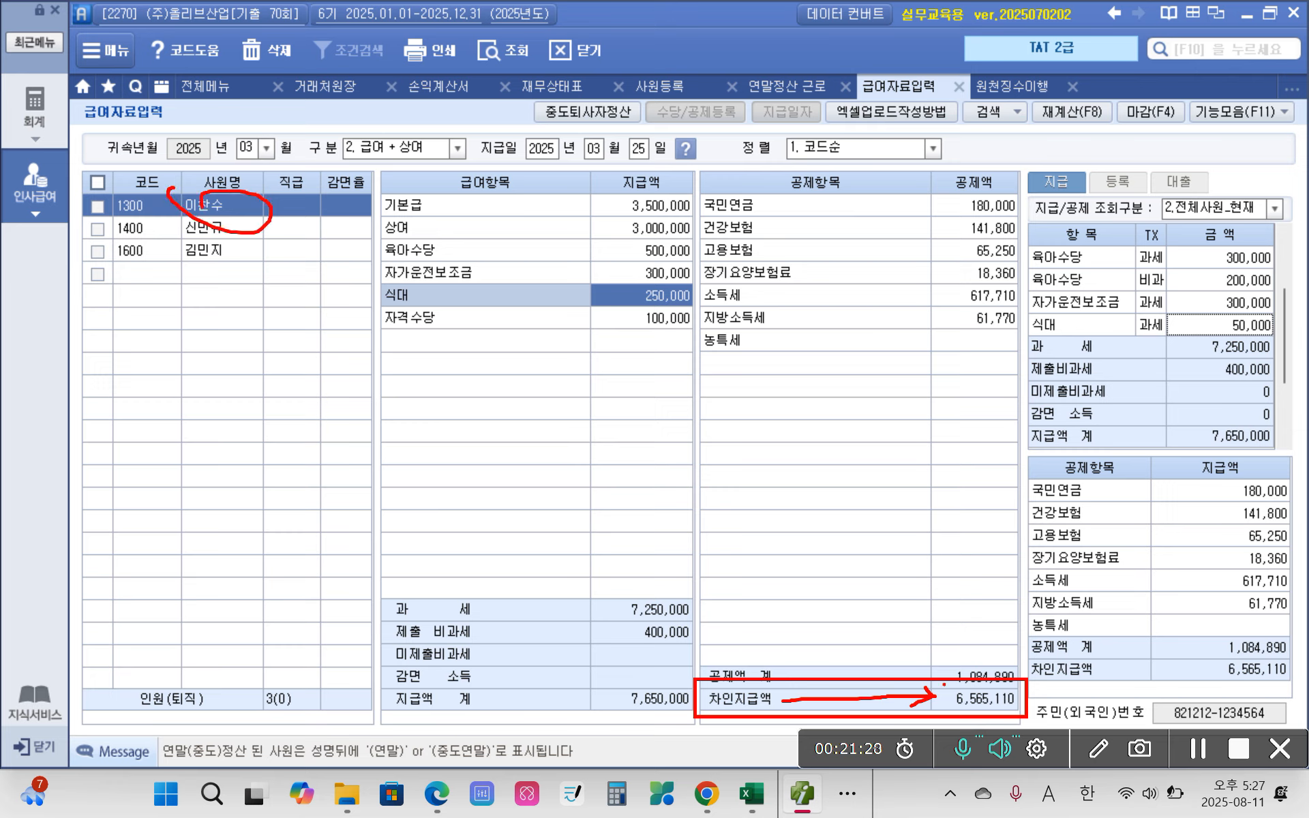
key(Escape)
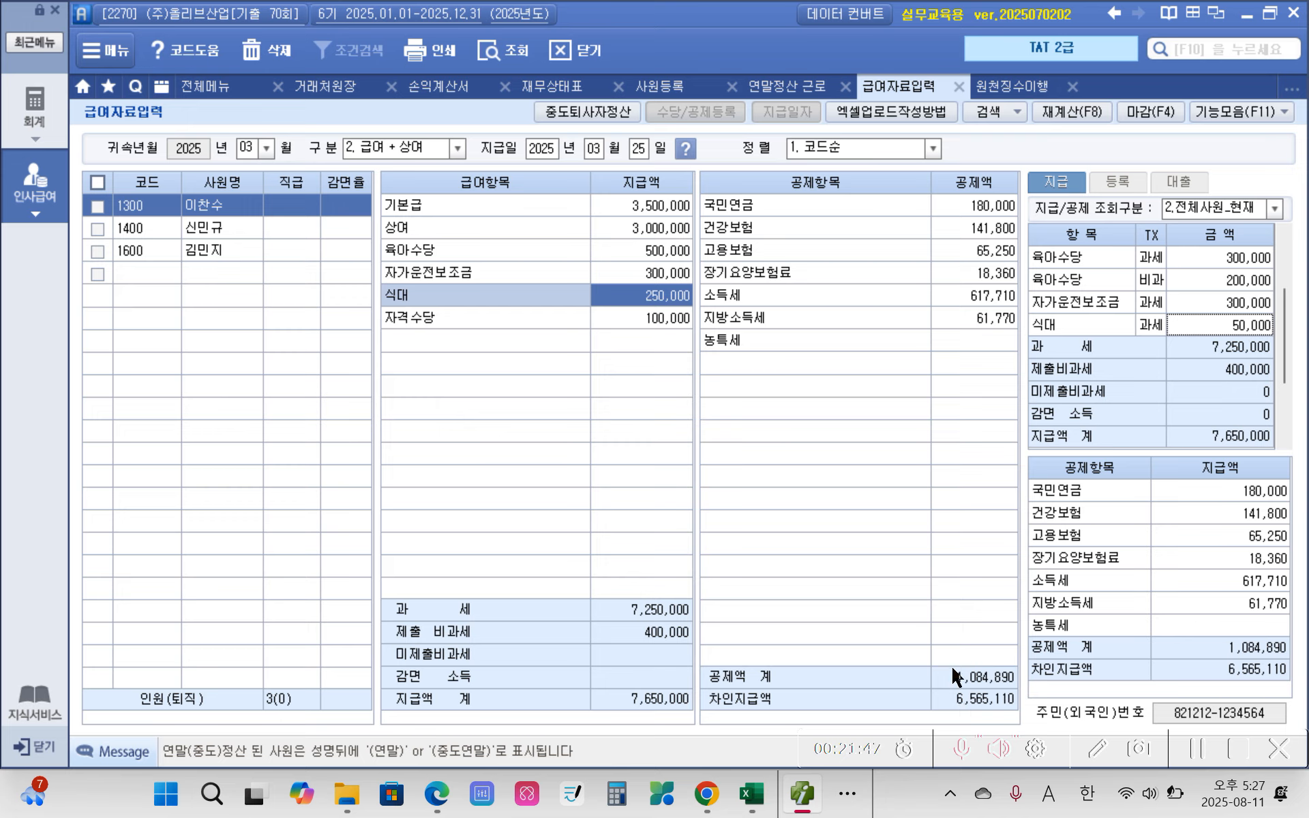
Step: Close the 급여자료입력 and 원천징수이행상황신고서 screens
click(960, 86)
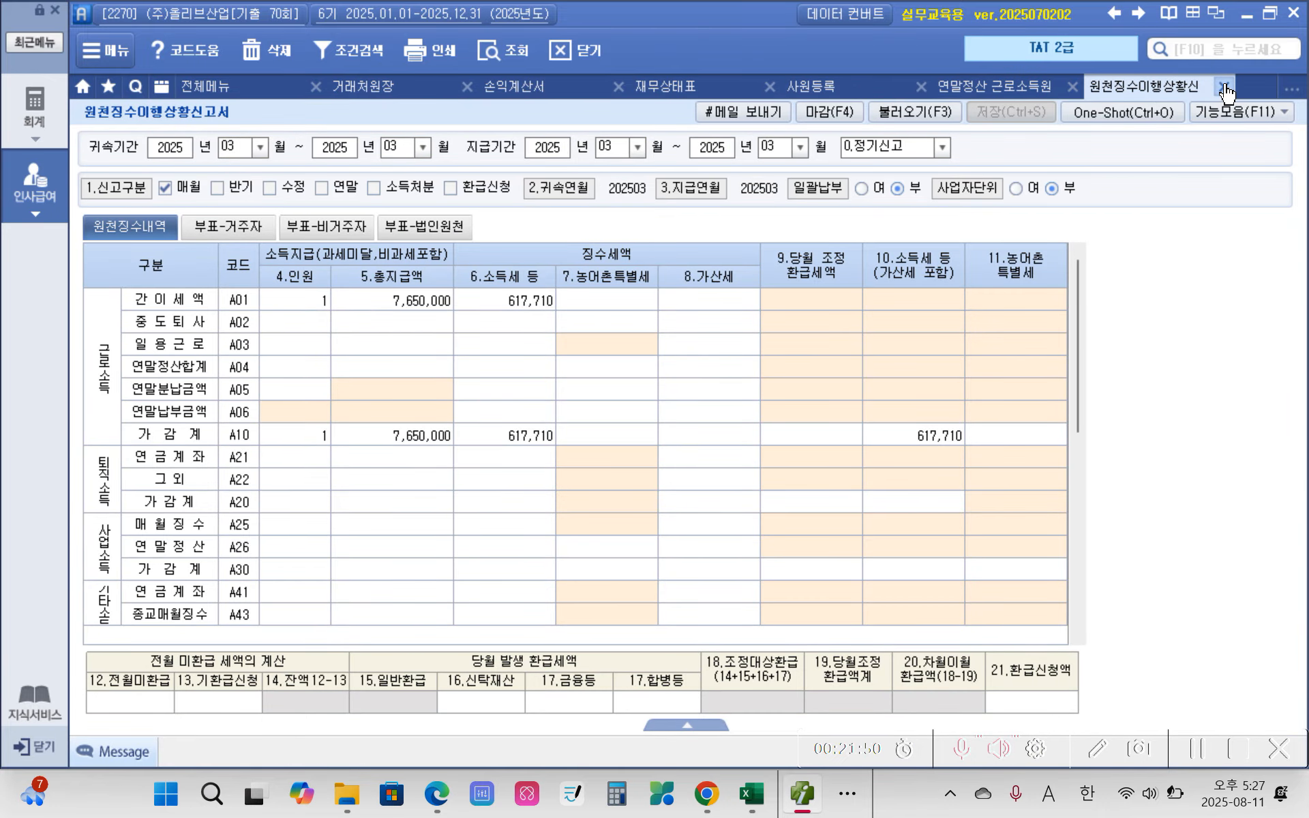
click(1224, 87)
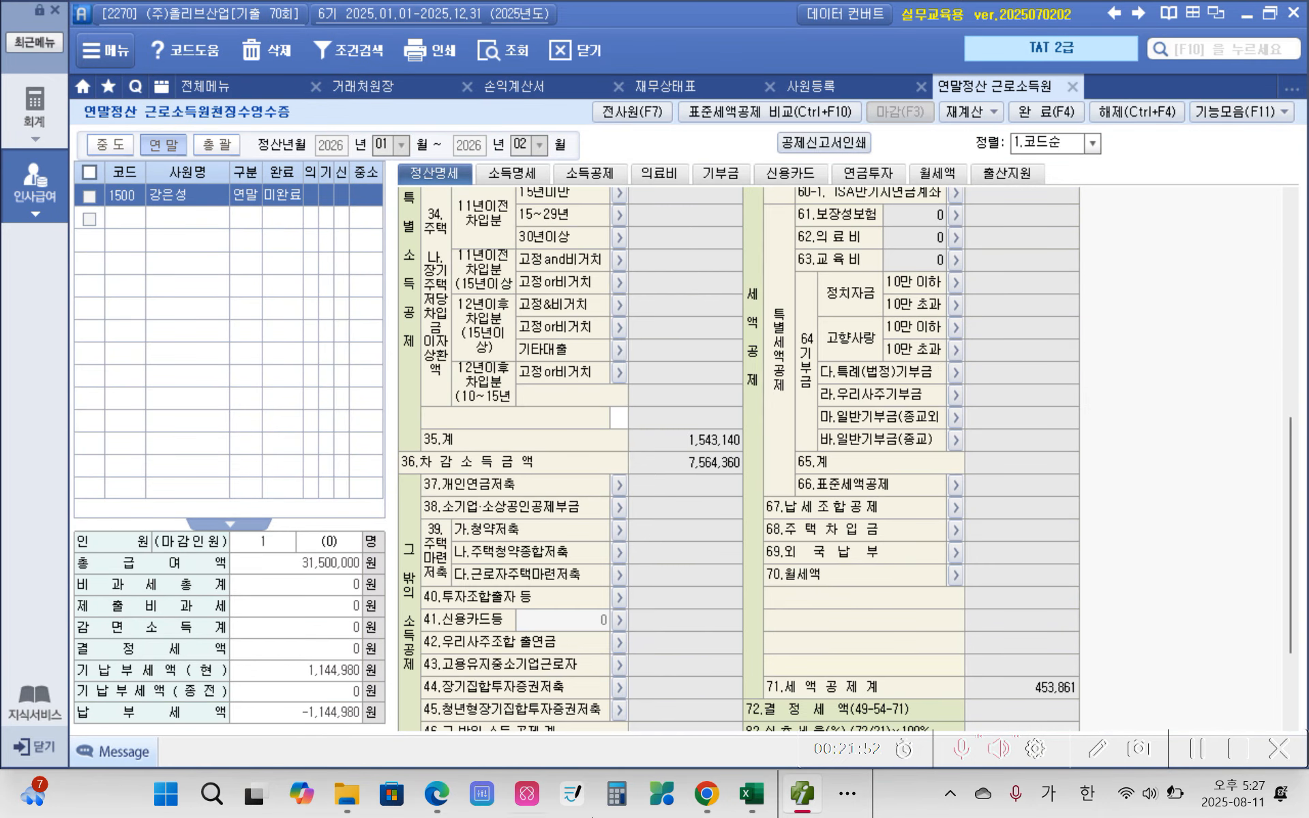
Step: Switch to the exam PDF in Edge and read the 자료설명 and 수행과제 of task 3 on 연말정산
click(453, 802)
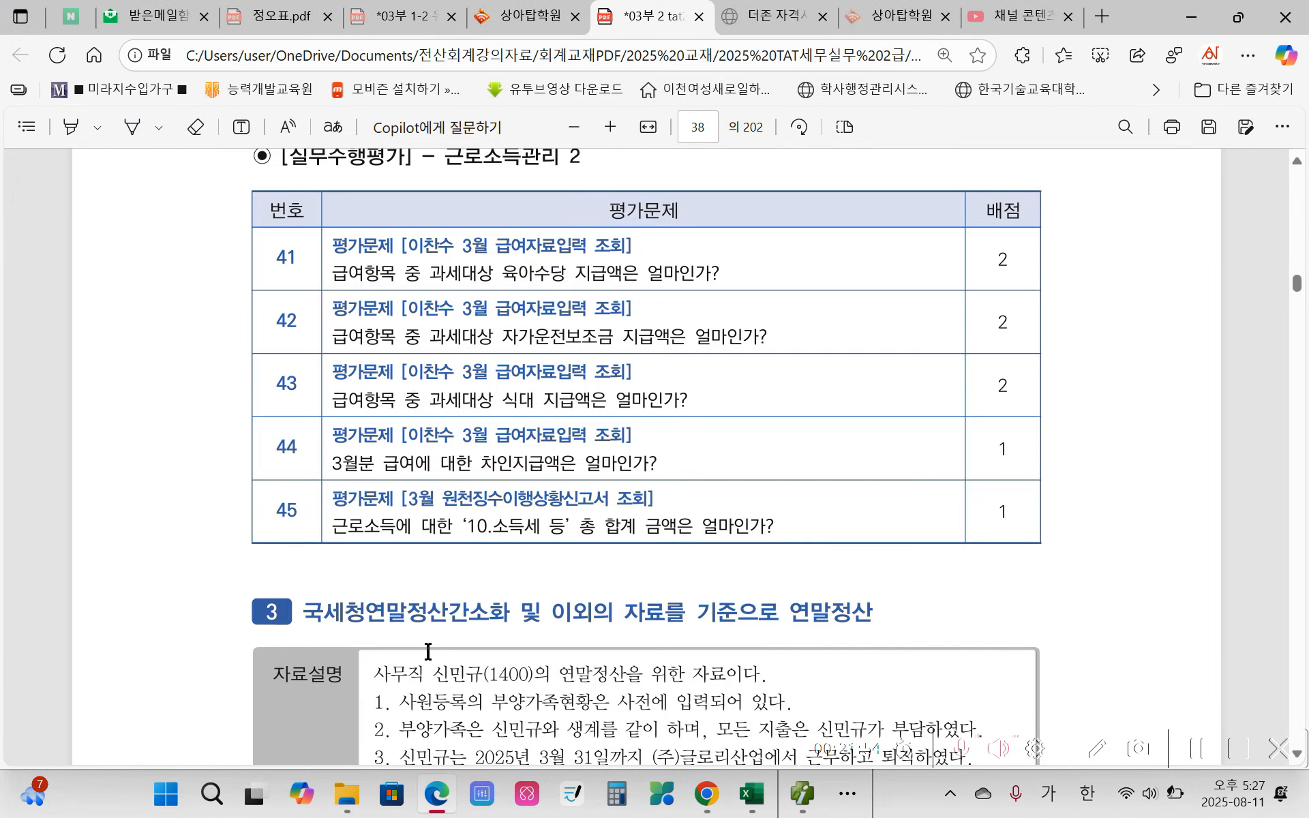
scroll(379, 653, down, 15)
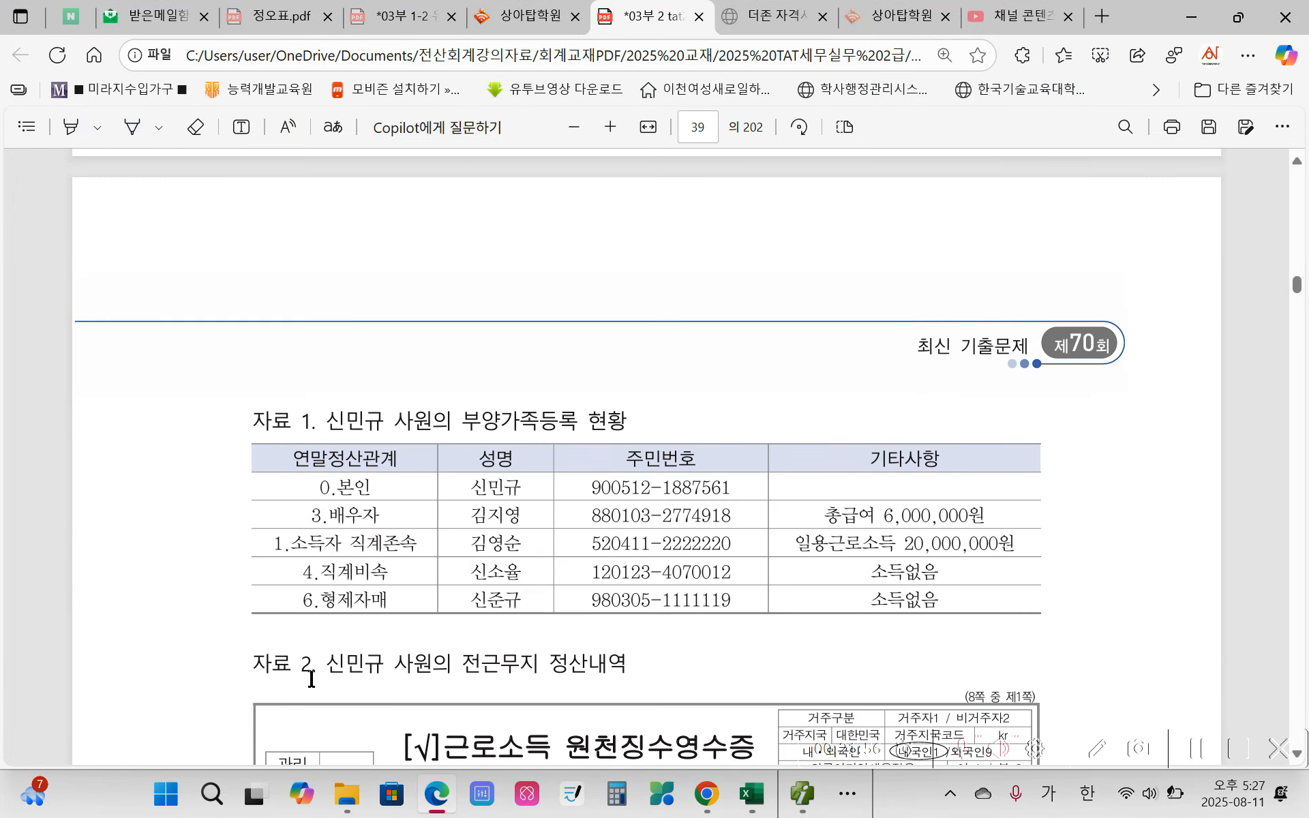
scroll(300, 672, up, 5)
scroll(272, 672, up, 5)
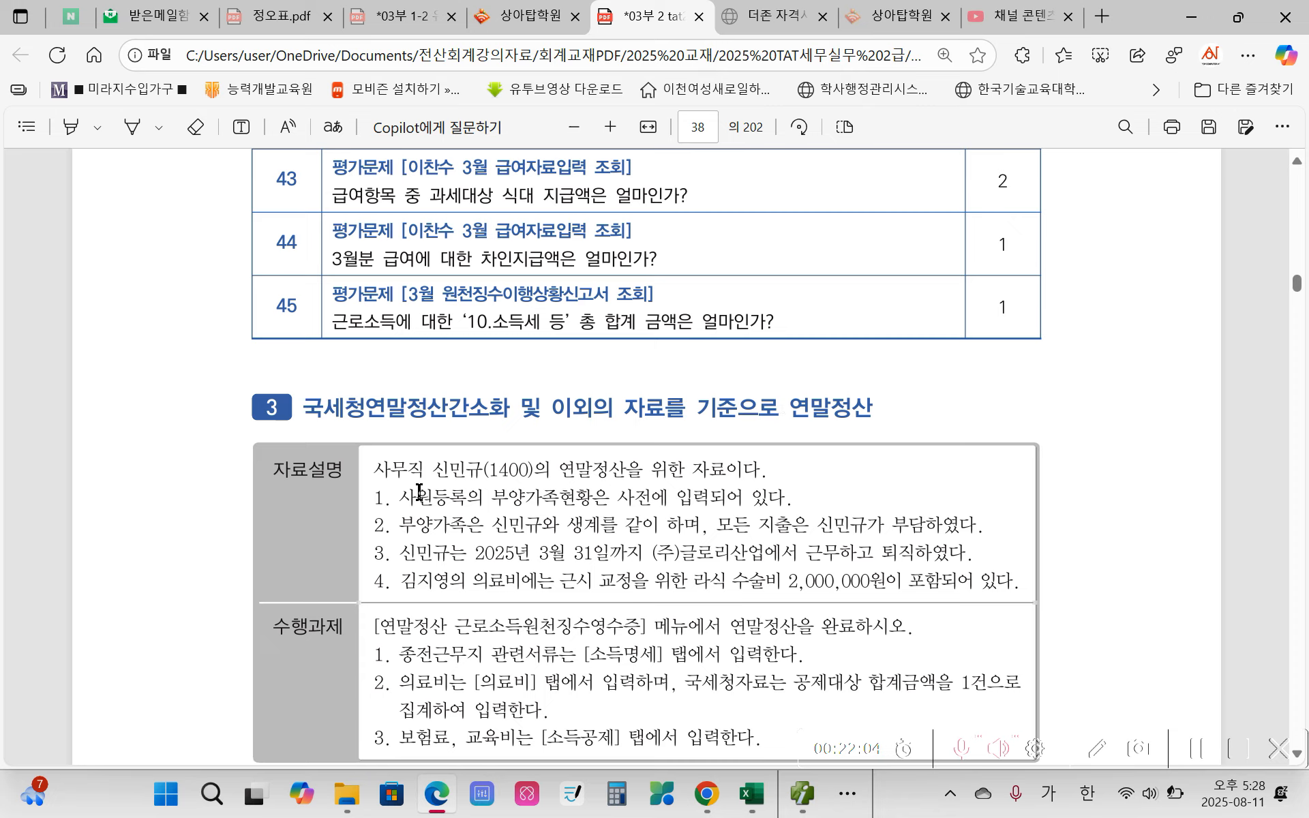
scroll(407, 517, down, 2)
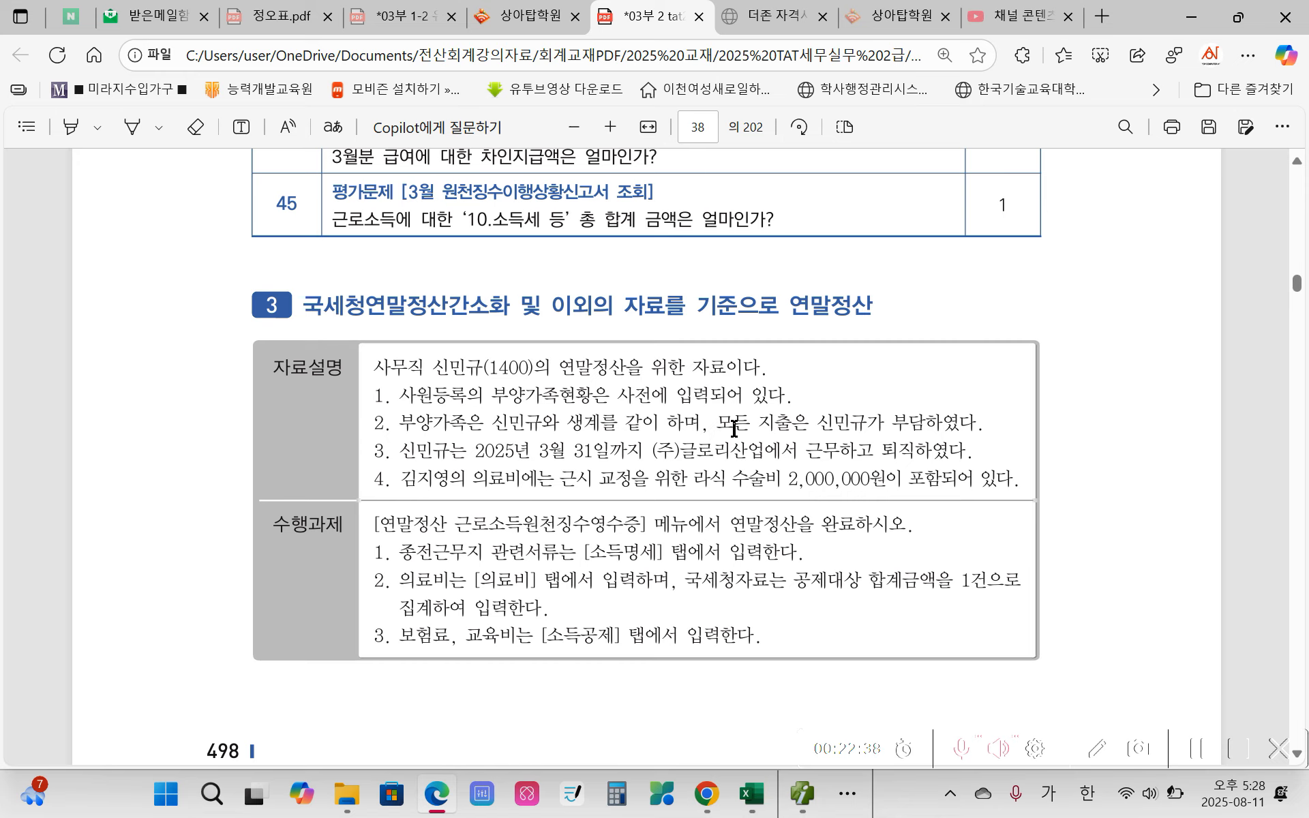
Step: Highlight the 퇴직 date 3월 31일 in item 3 of task 3's 자료설명
drag(720, 429, 918, 428)
click(847, 433)
drag(532, 451, 600, 455)
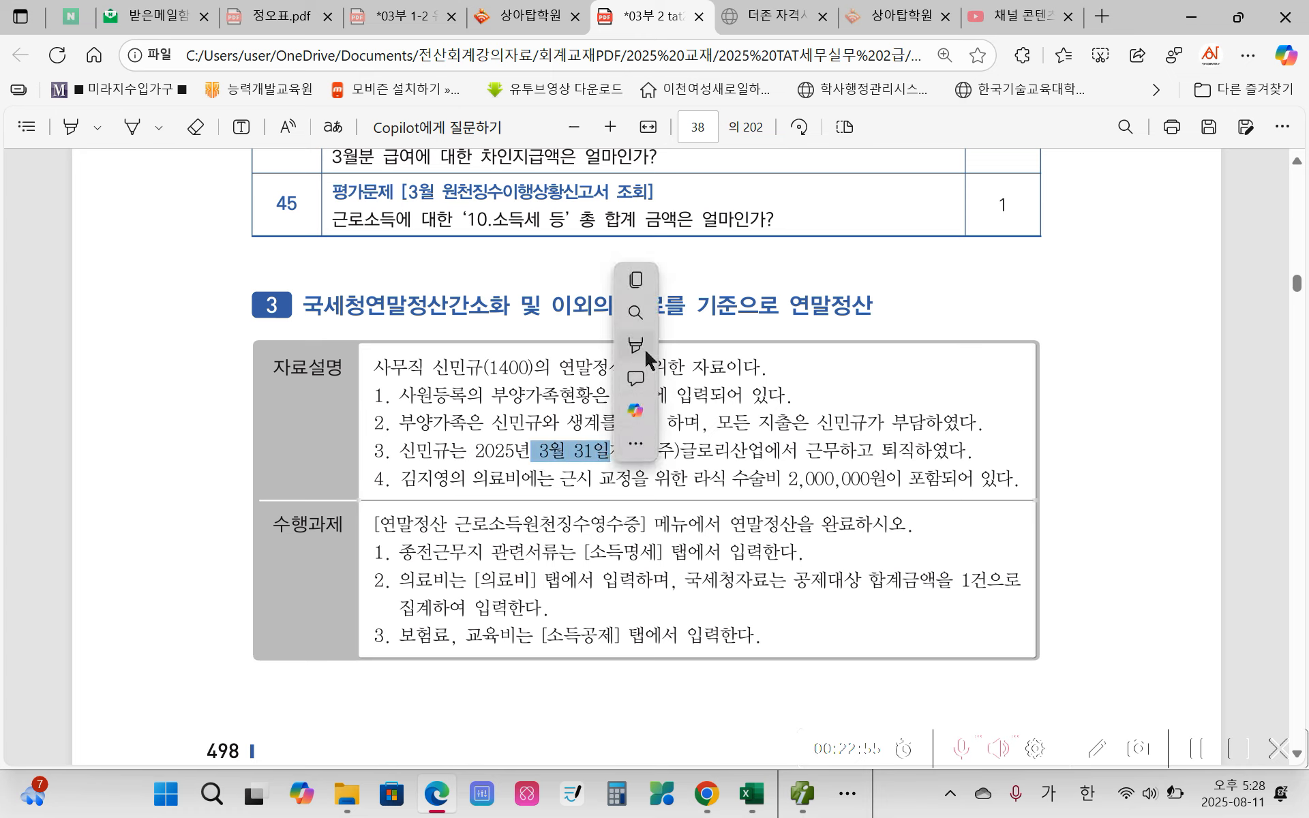
mouse_move(643, 345)
mouse_move(821, 354)
click(922, 350)
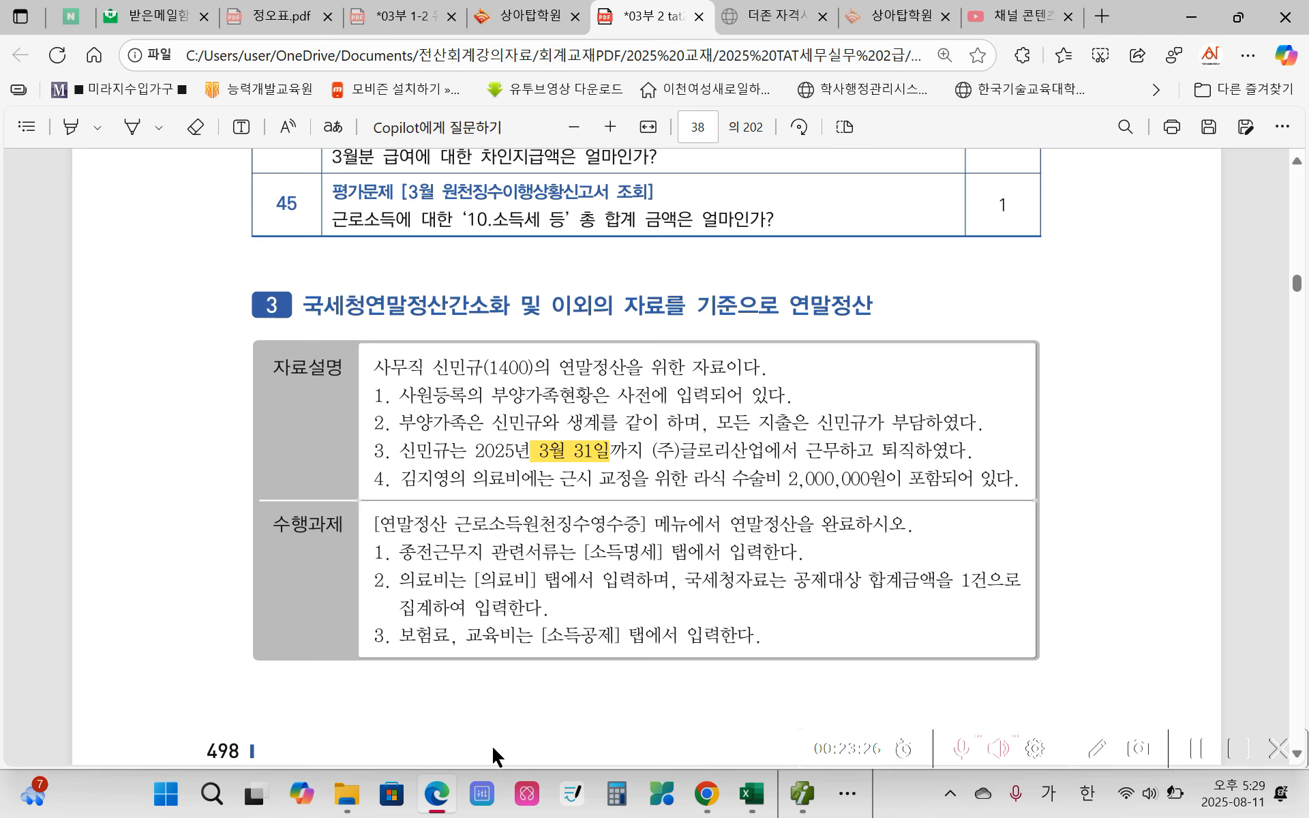
Step: Read task 3's 수행과제, the 부양가족등록 현황 in 자료 1 and the 전근무지 정산내역 in 자료 2
scroll(458, 644, down, 2)
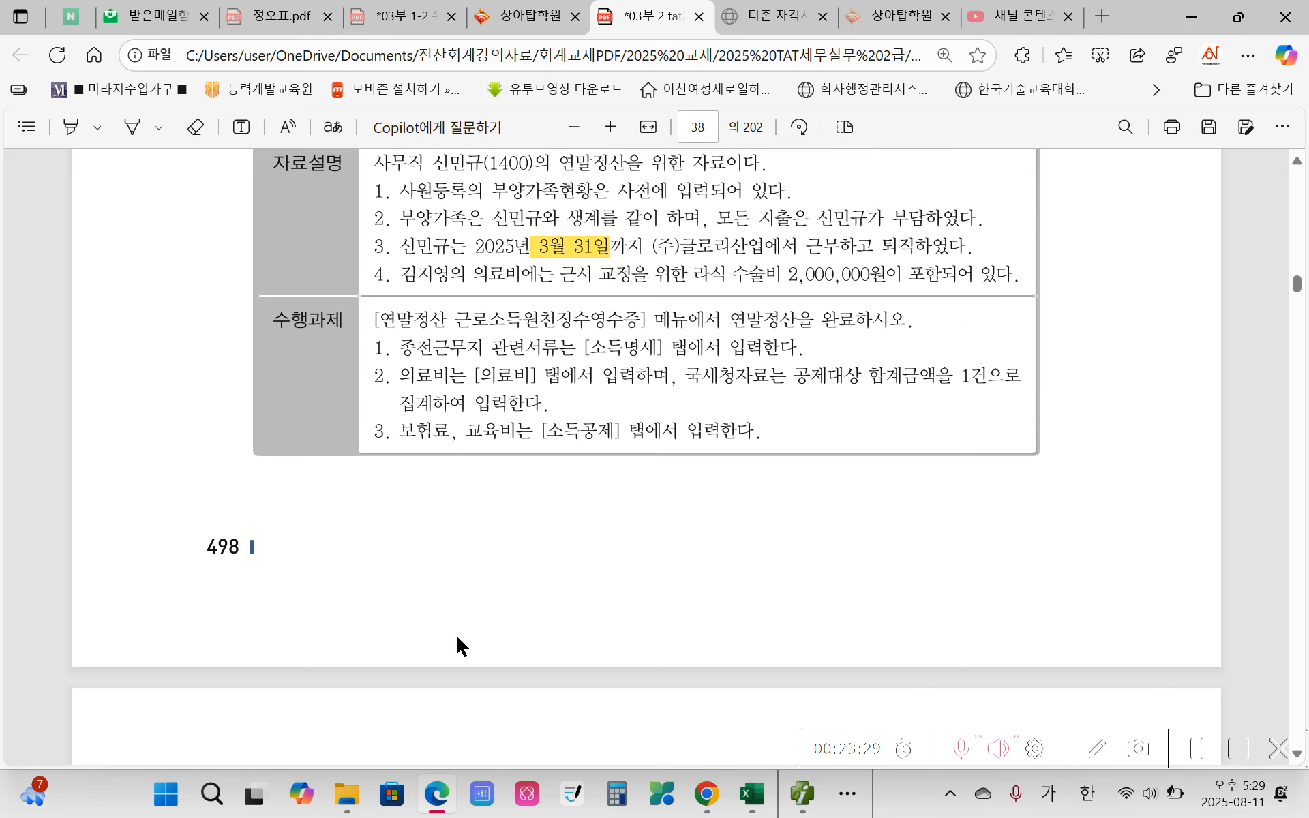
scroll(457, 682, up, 2)
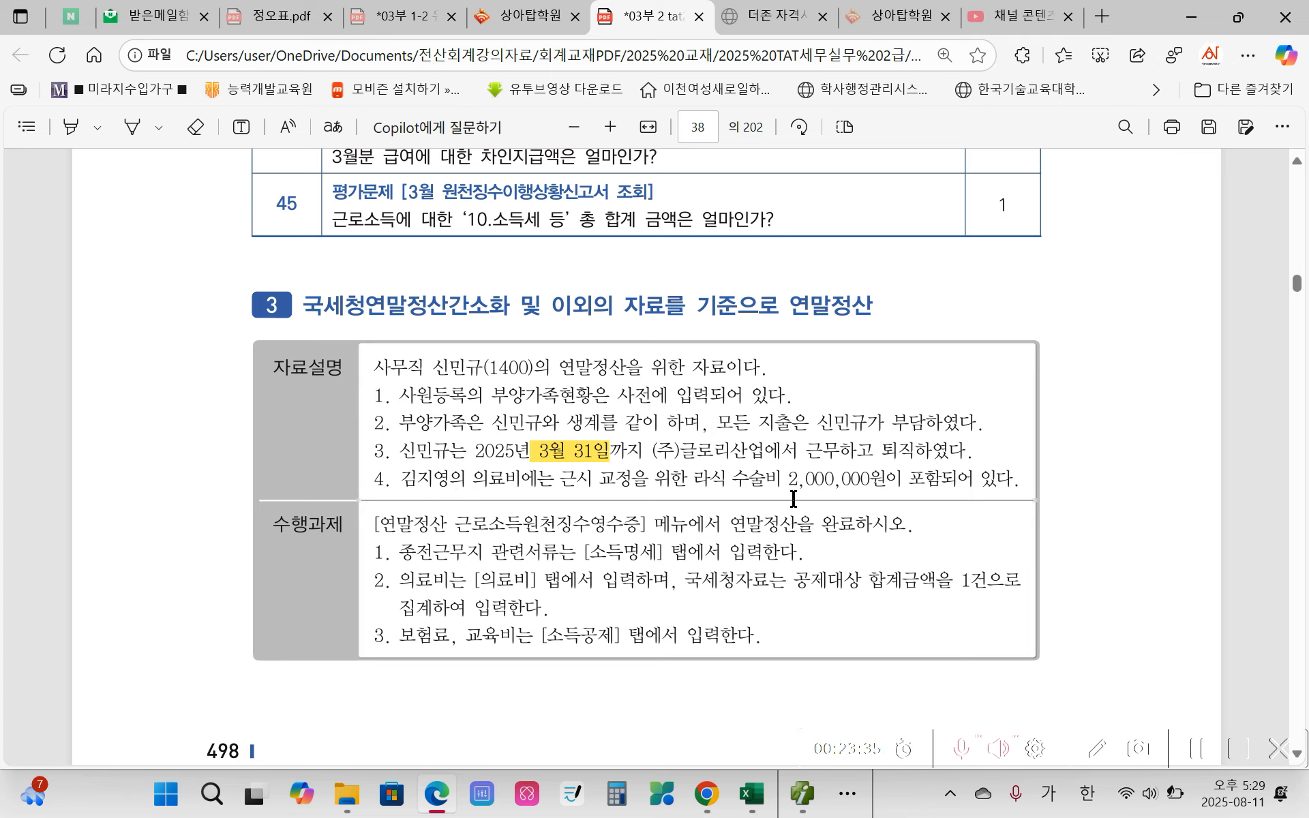
scroll(256, 660, down, 1)
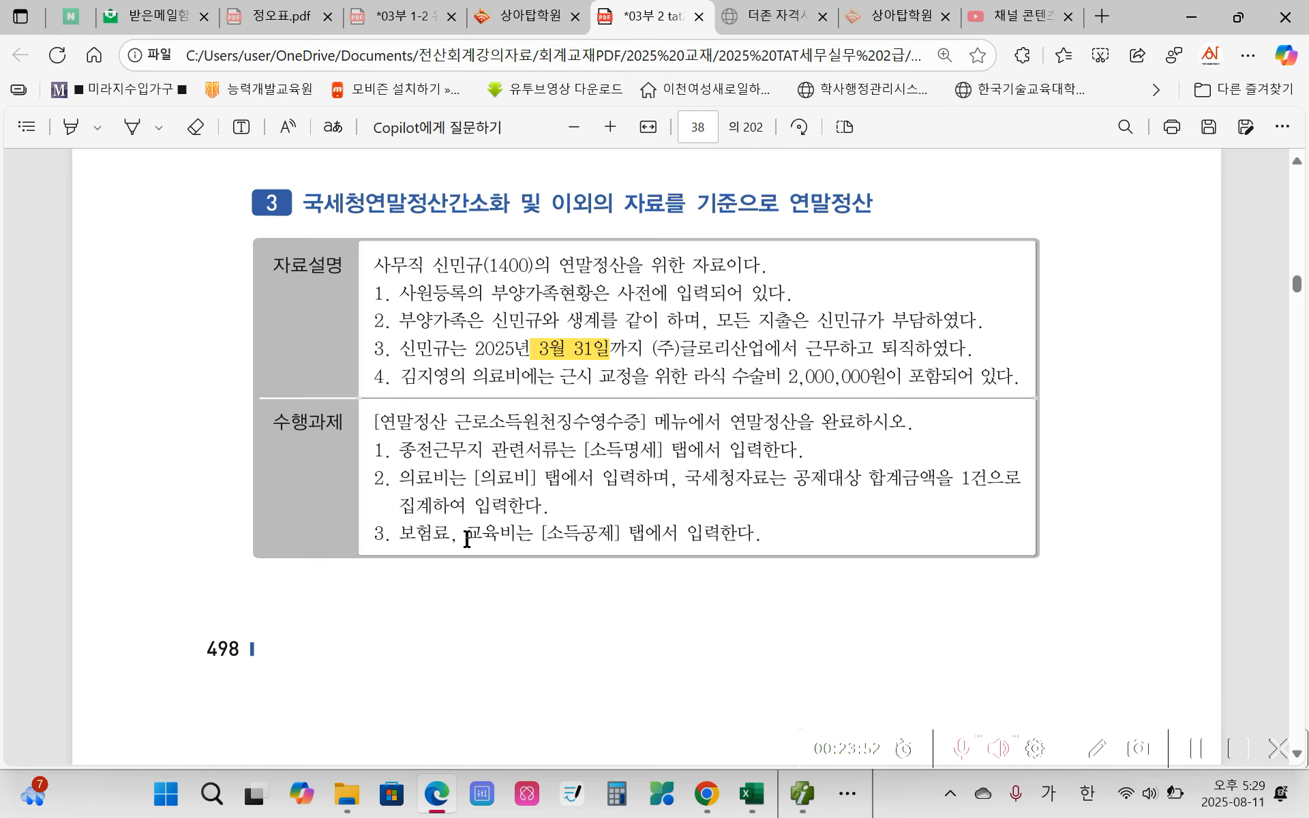
scroll(657, 558, down, 2)
scroll(657, 558, down, 7)
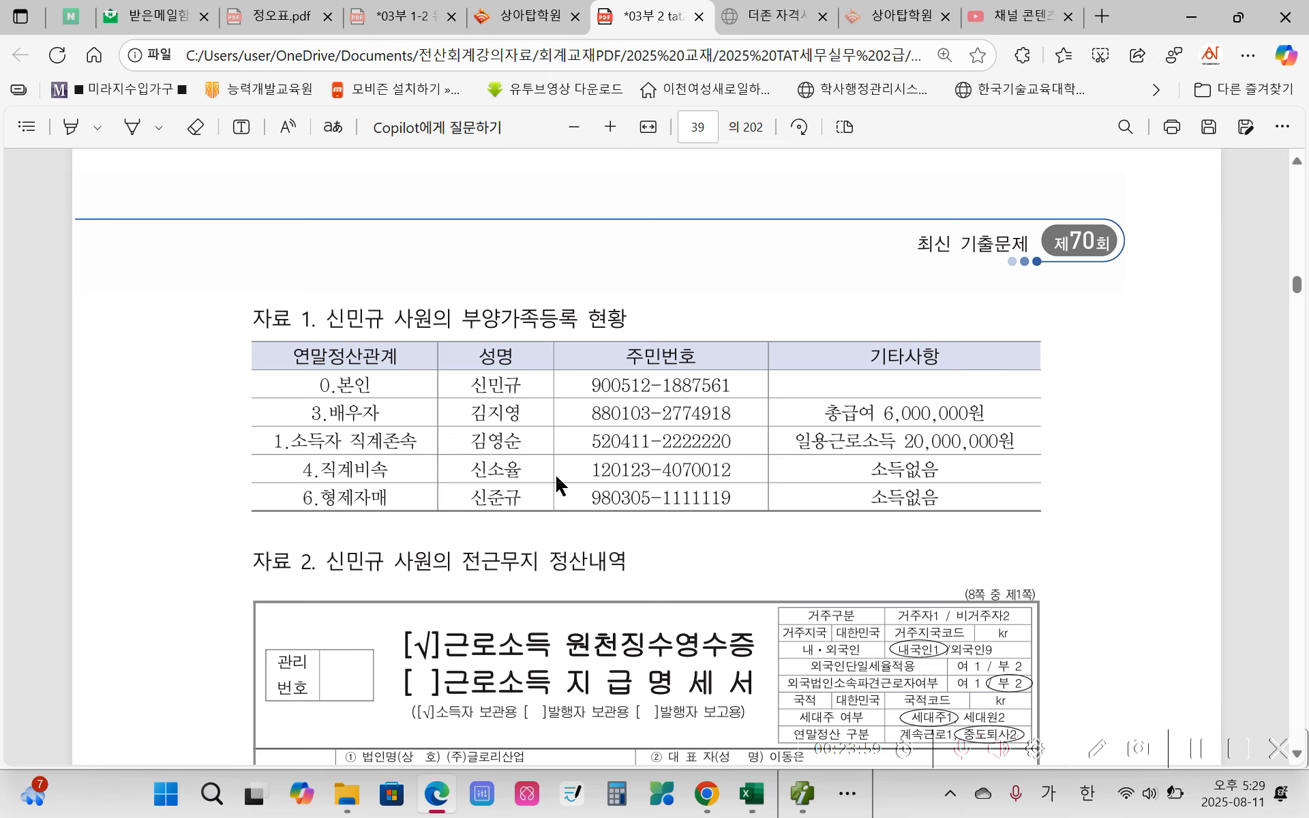
scroll(660, 552, down, 3)
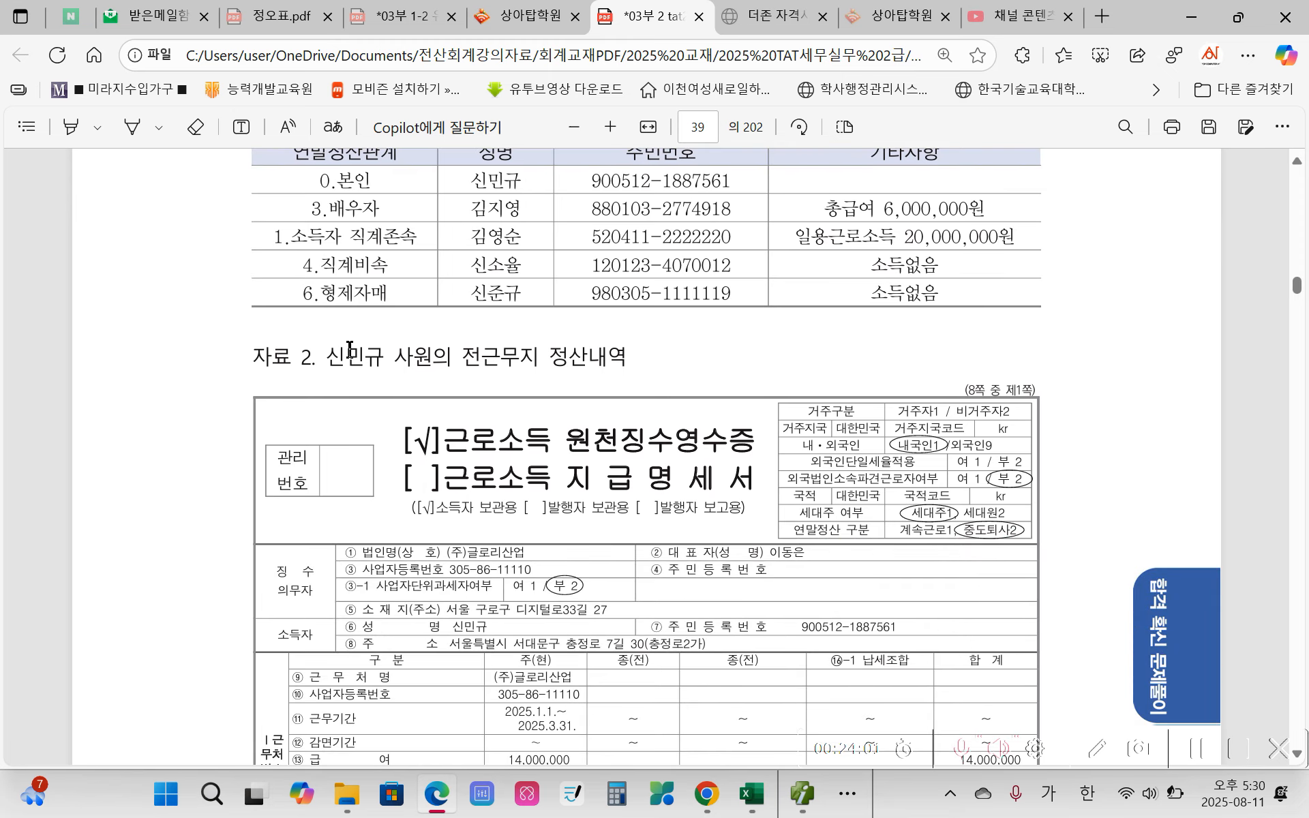
scroll(584, 352, down, 3)
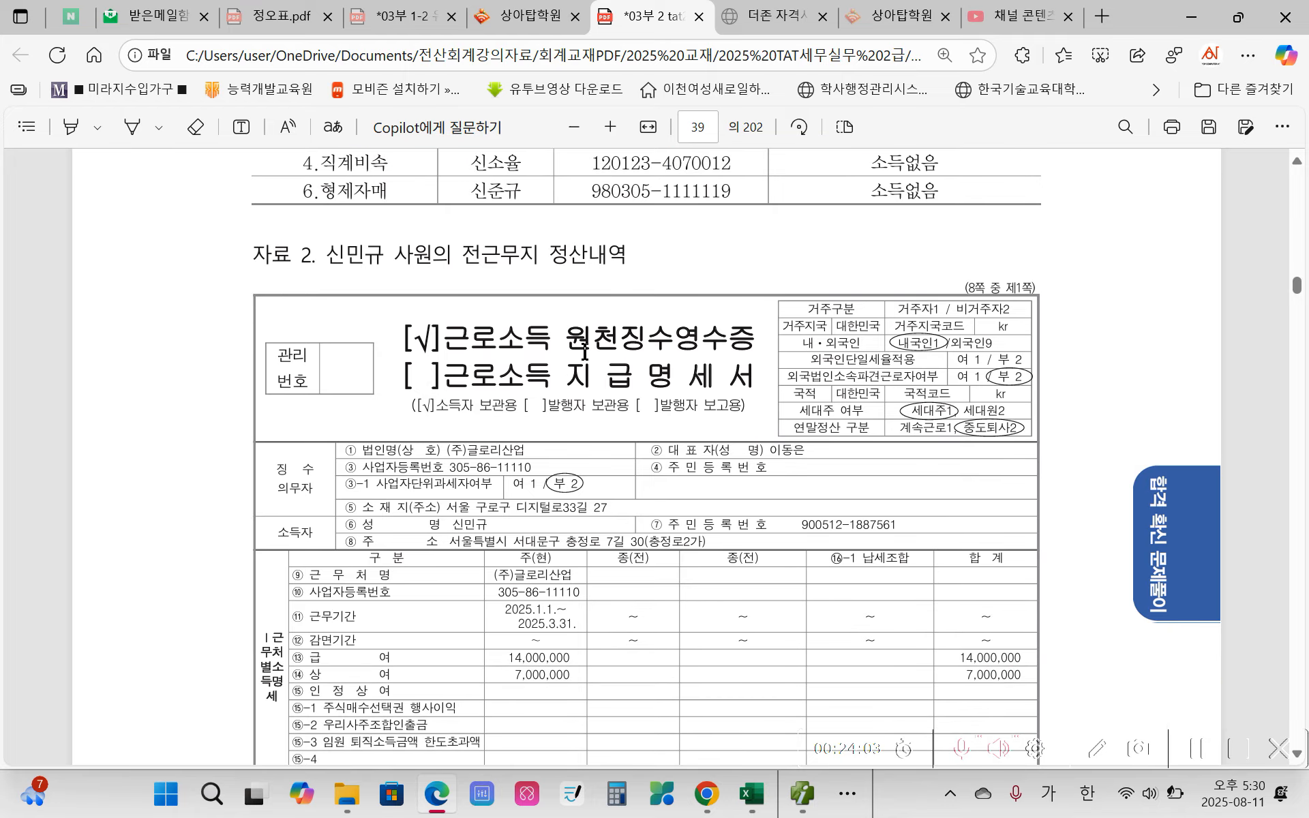
scroll(584, 351, down, 1)
scroll(840, 466, down, 1)
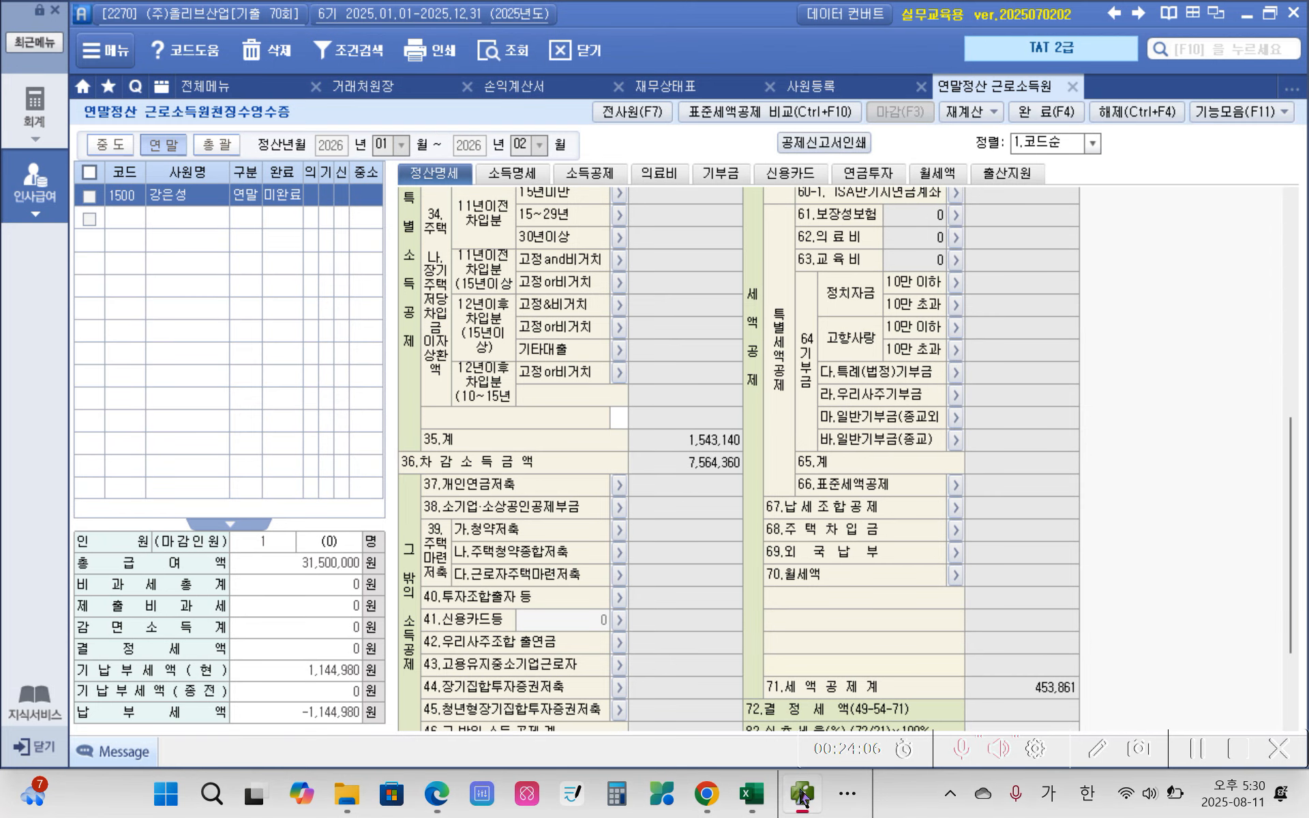
Step: Switch to the 더존 Smart A program and add employee 1400 to the 연말정산 근로소득원천징수영수증 employee list
click(802, 794)
click(137, 217)
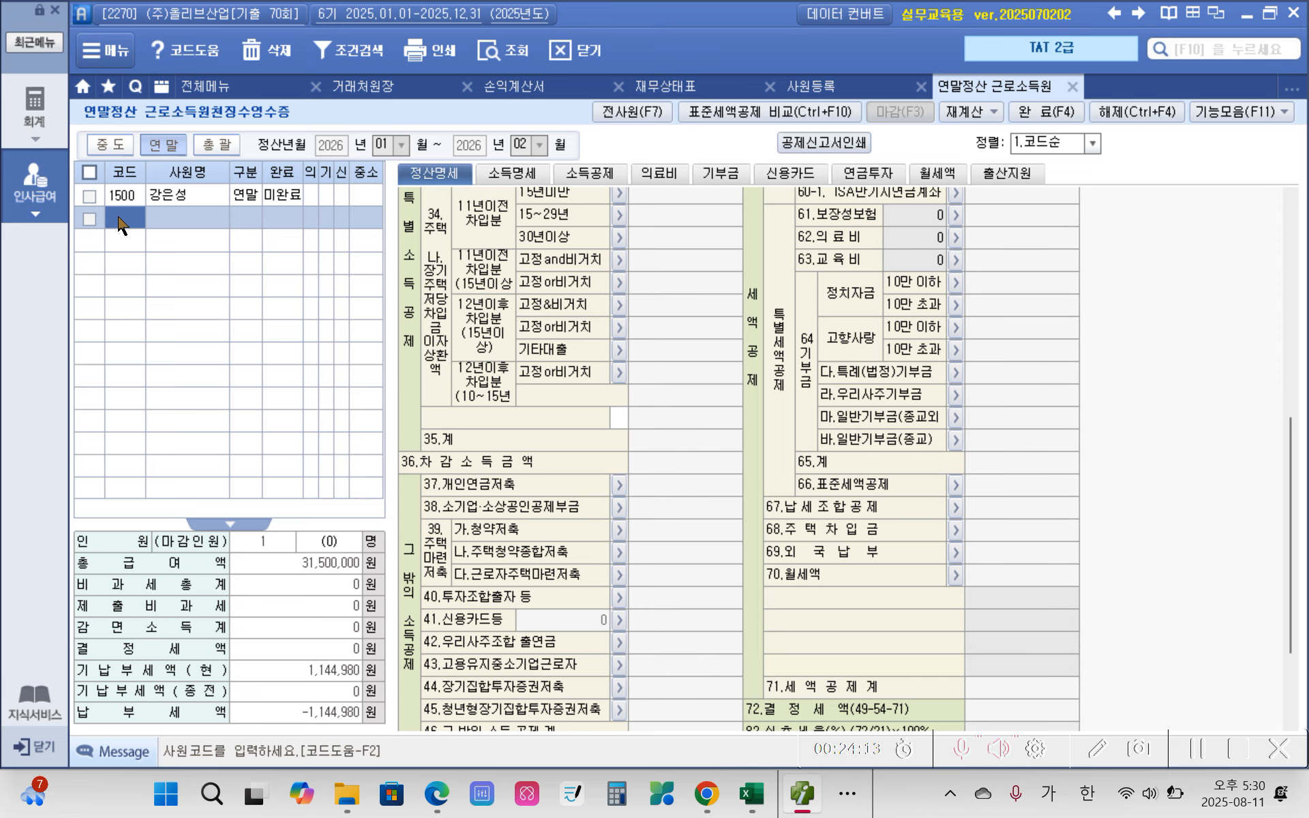
double_click(126, 215)
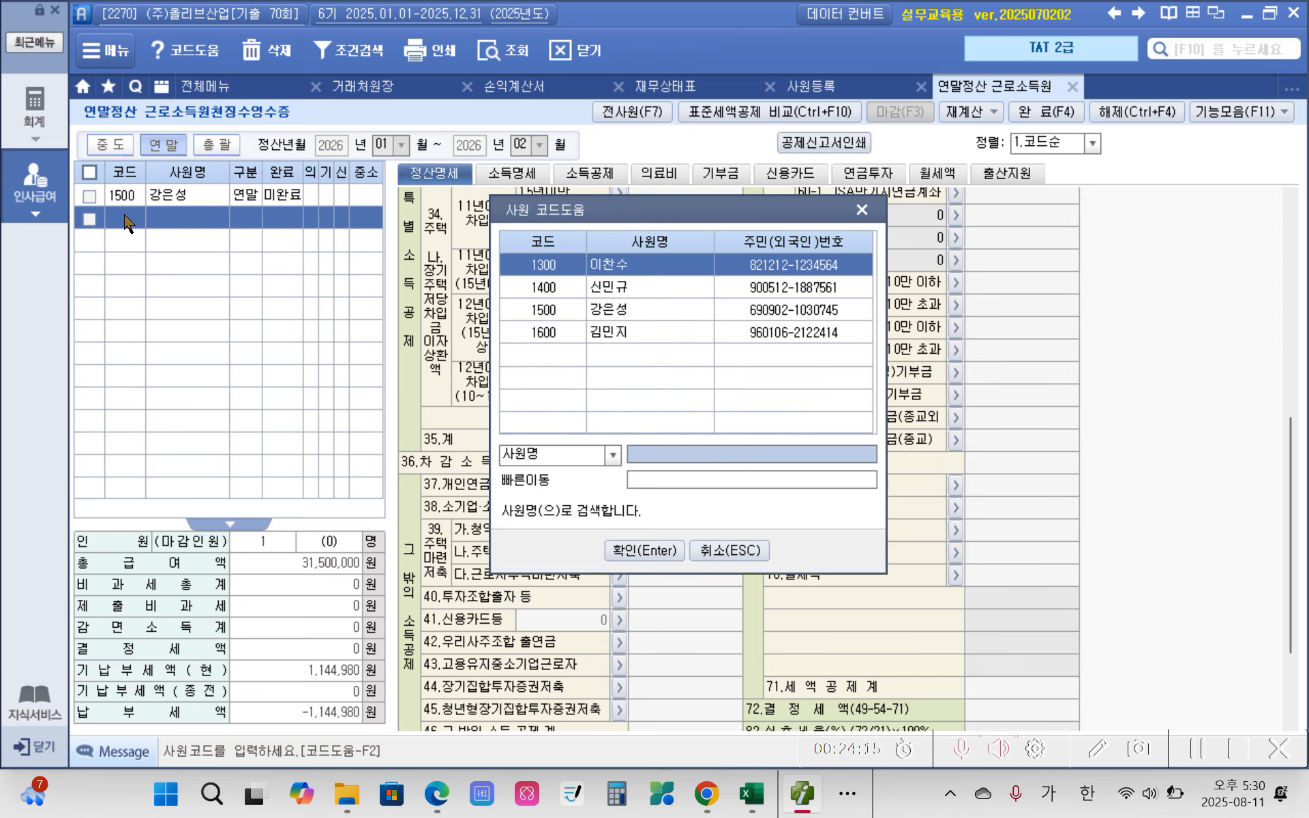
click(638, 287)
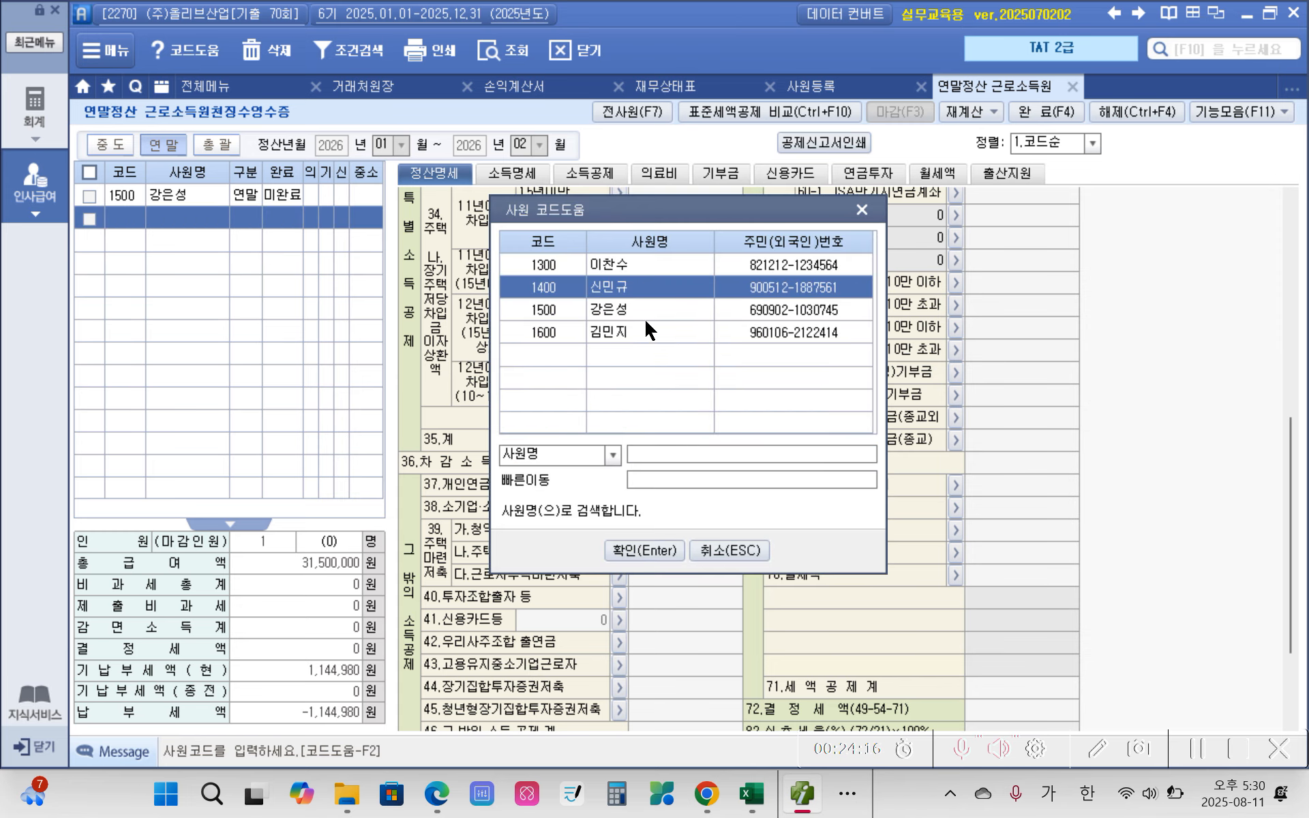
click(649, 550)
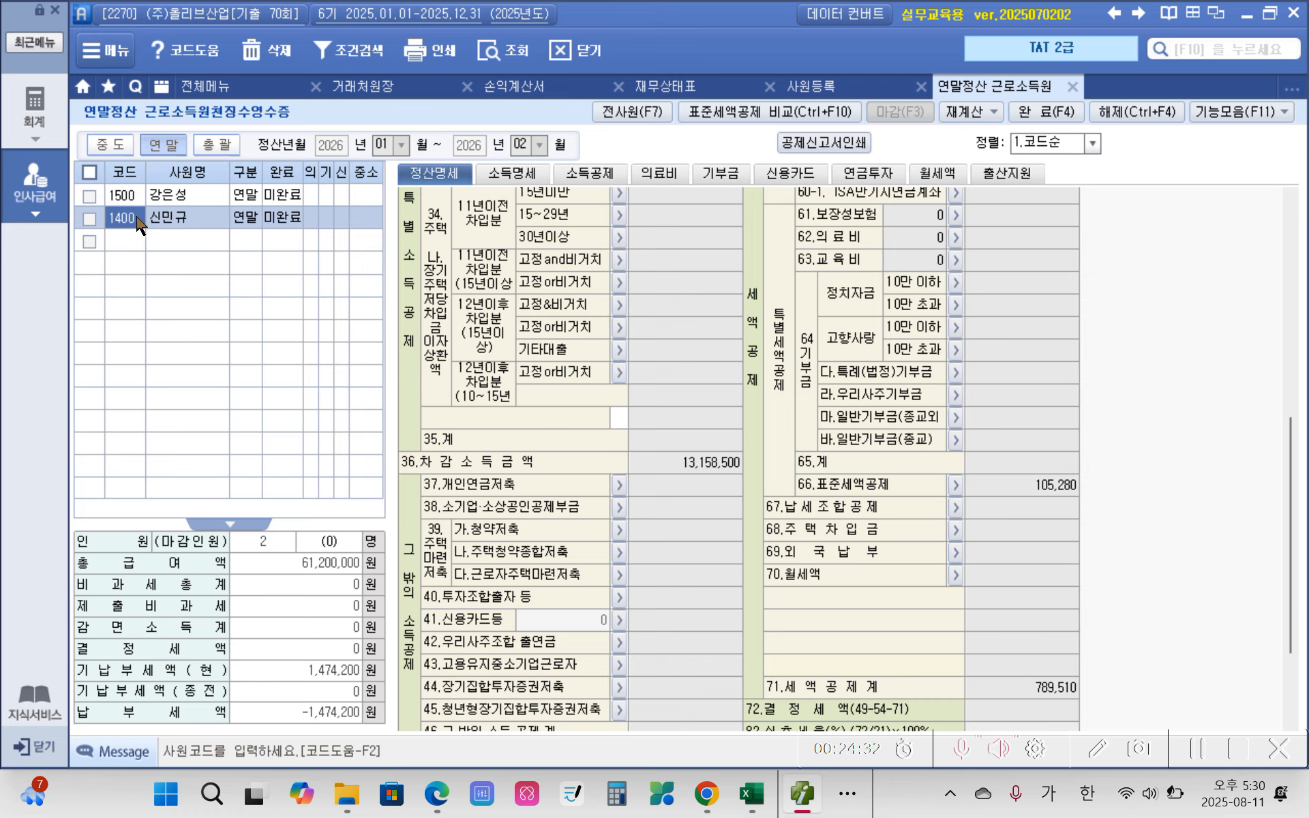
scroll(586, 289, up, 8)
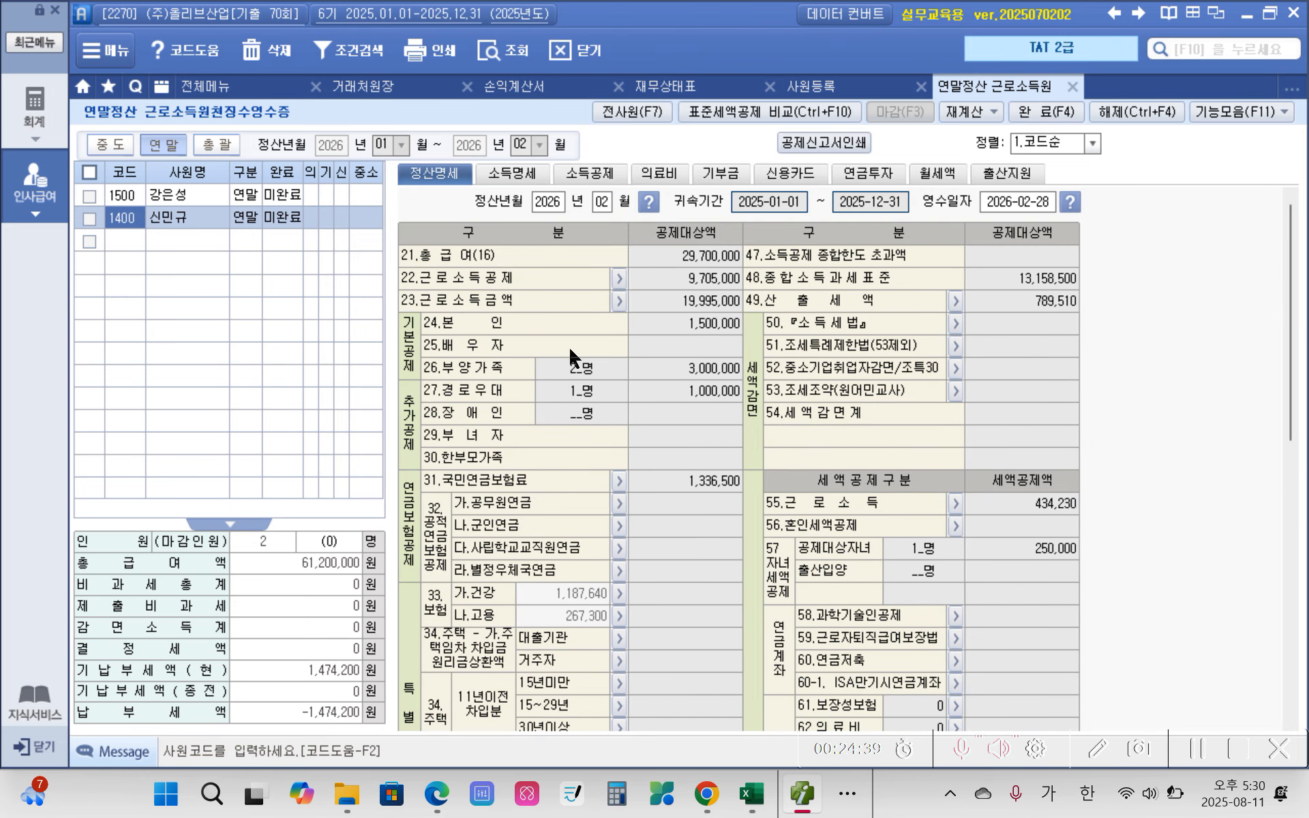
Step: Enable 종전근무지입력 in the employee's 소득명세 and enter 14,000,000 as the 종전1 급여
click(511, 174)
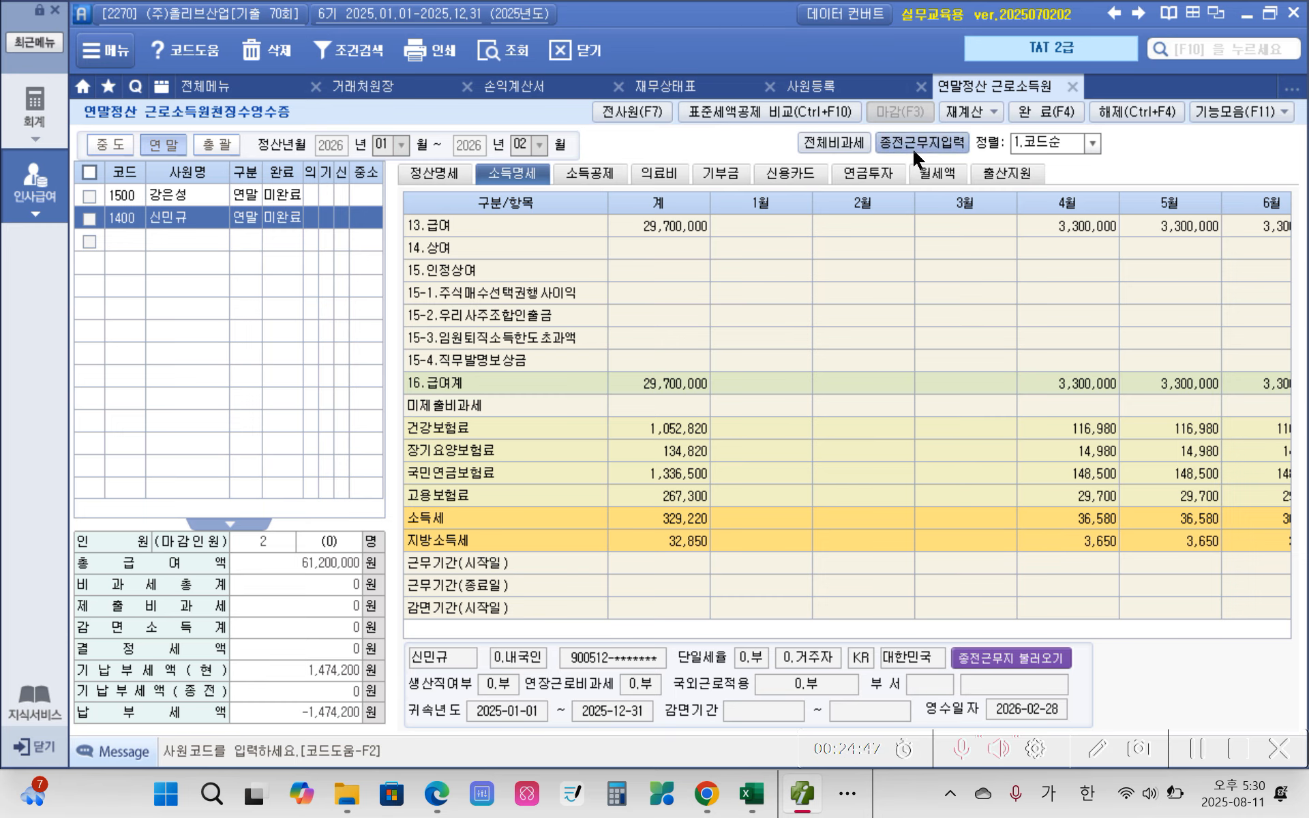
click(932, 144)
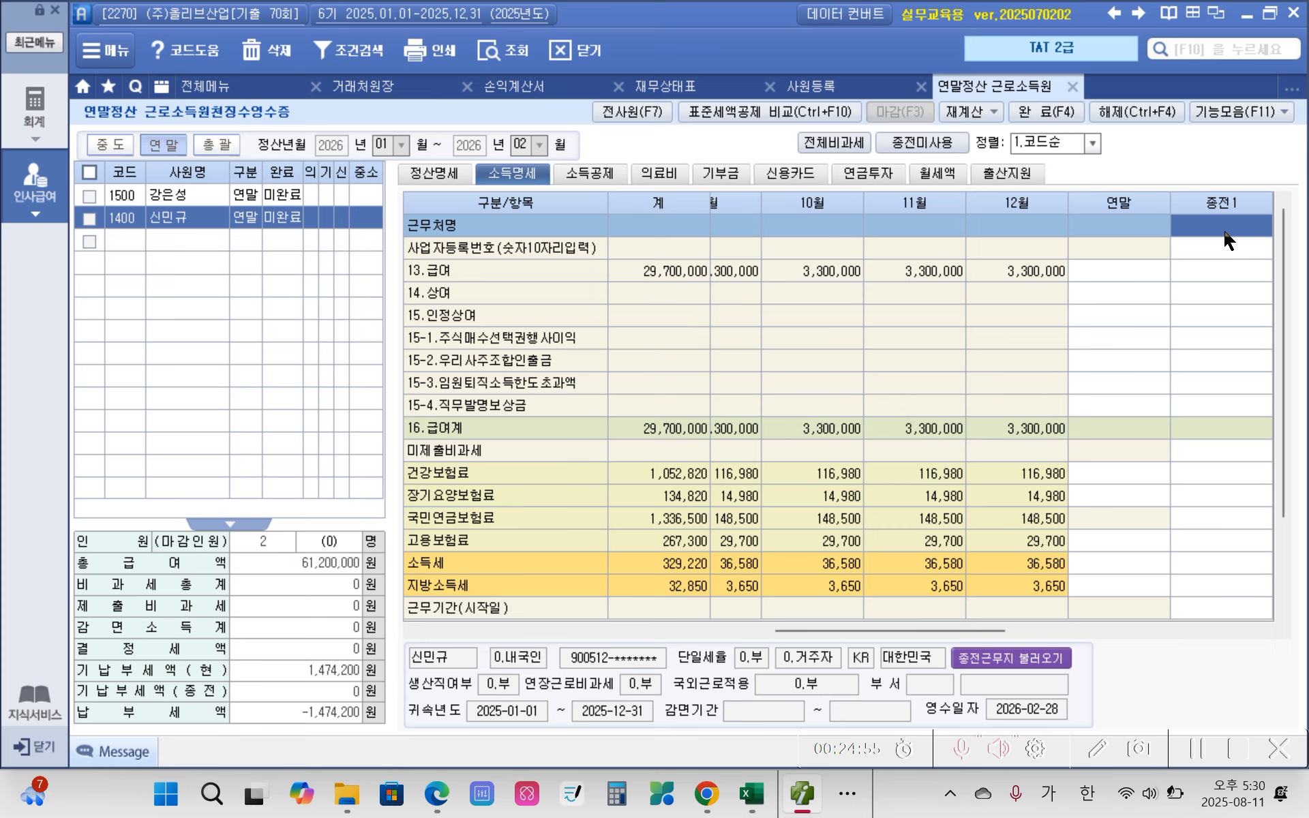
click(1215, 276)
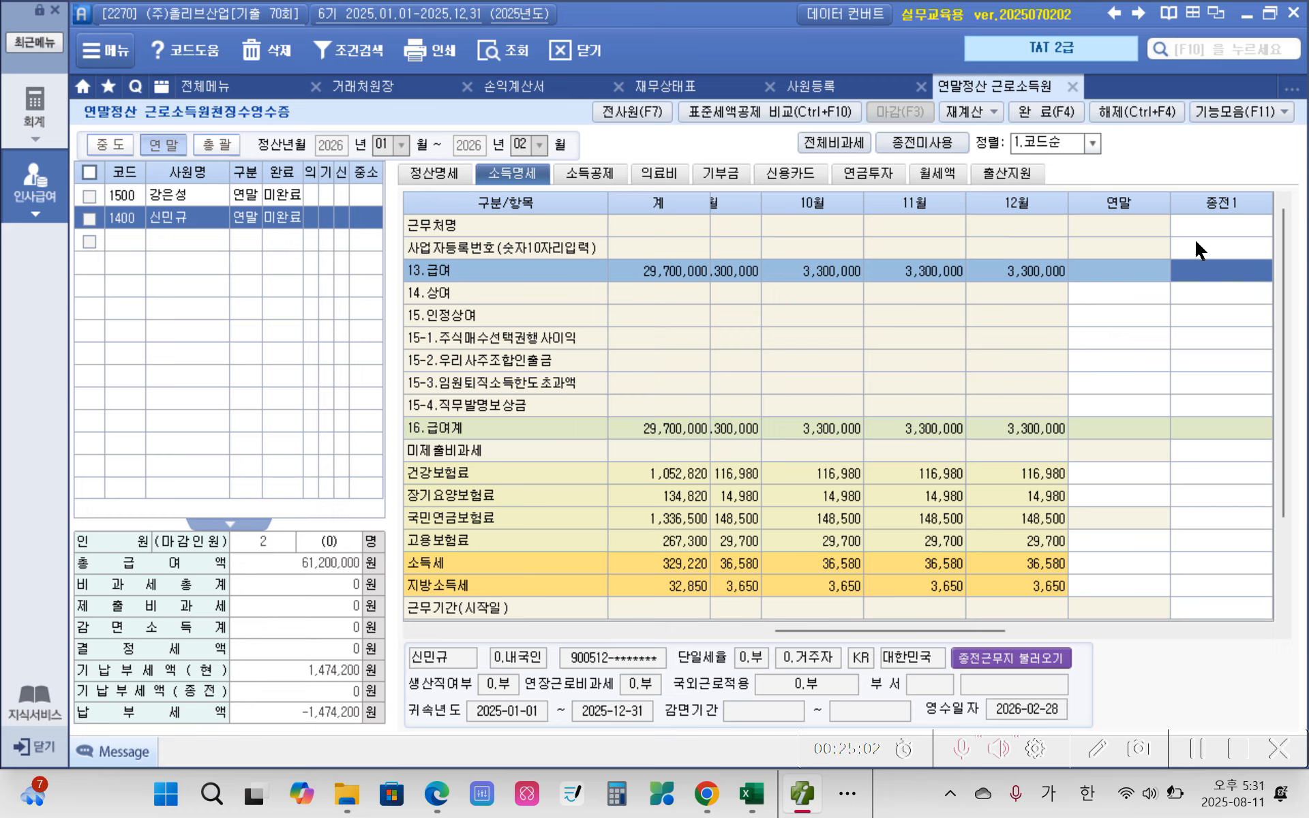
text(4000000)
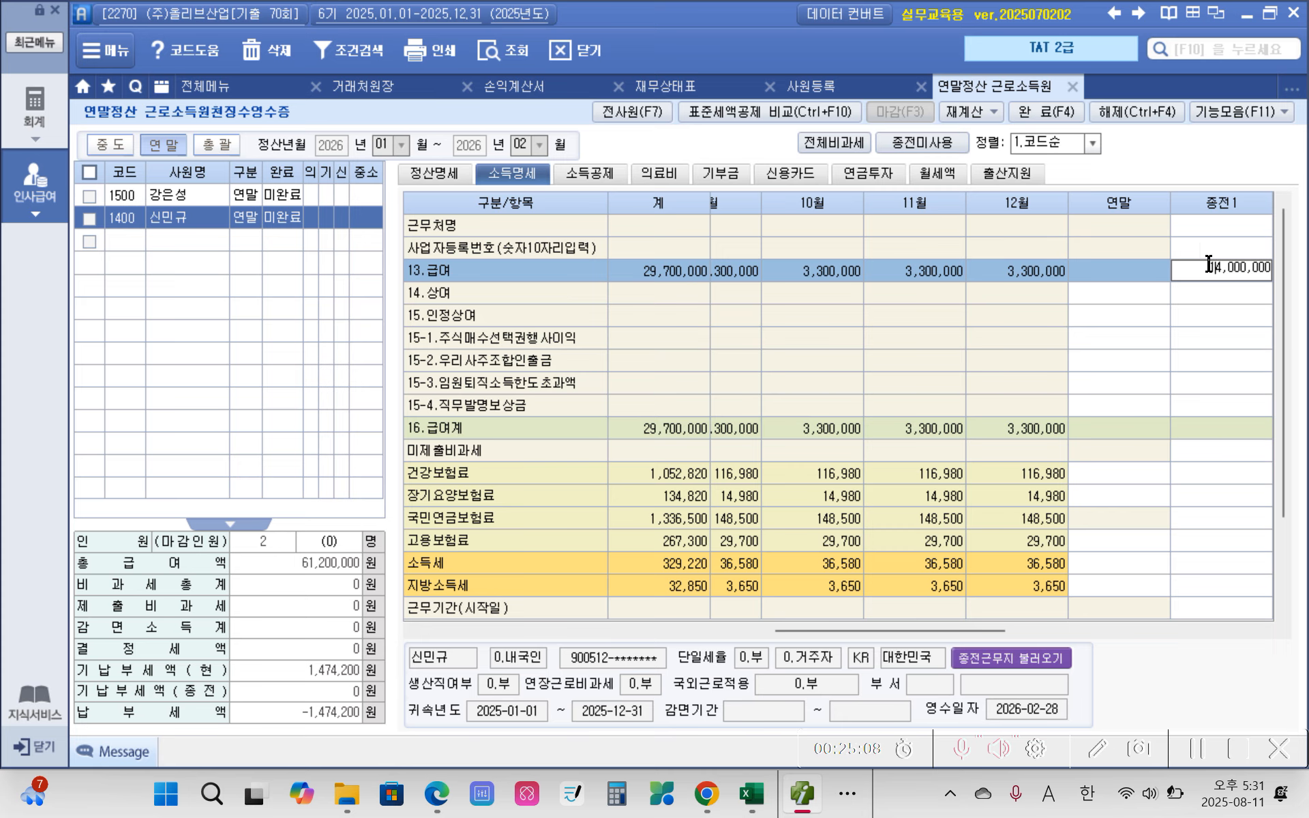
key(Return)
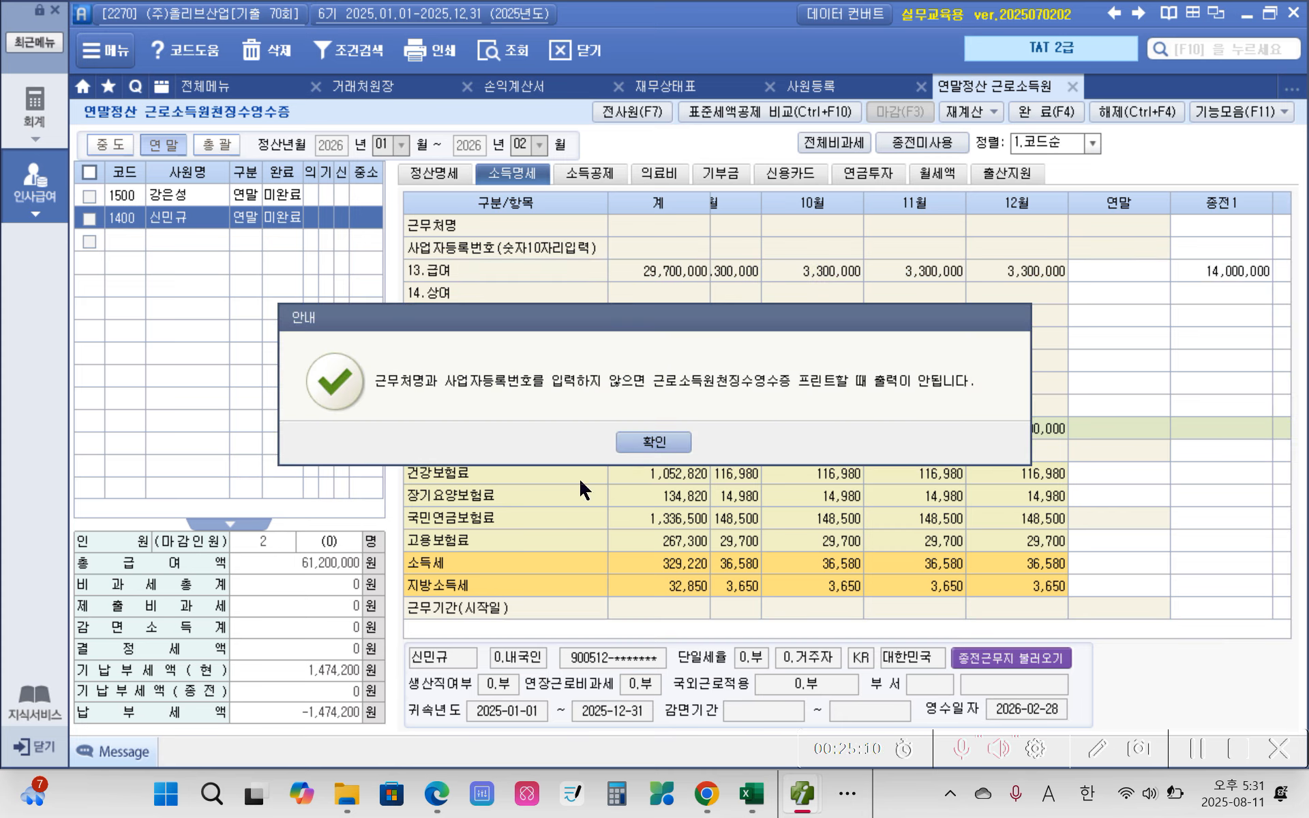
click(651, 445)
Step: Copy the 근무처명 (주)글로리산업 from 자료 2 in the Edge PDF into the 종전1 근무처명 in Smart A
click(1223, 233)
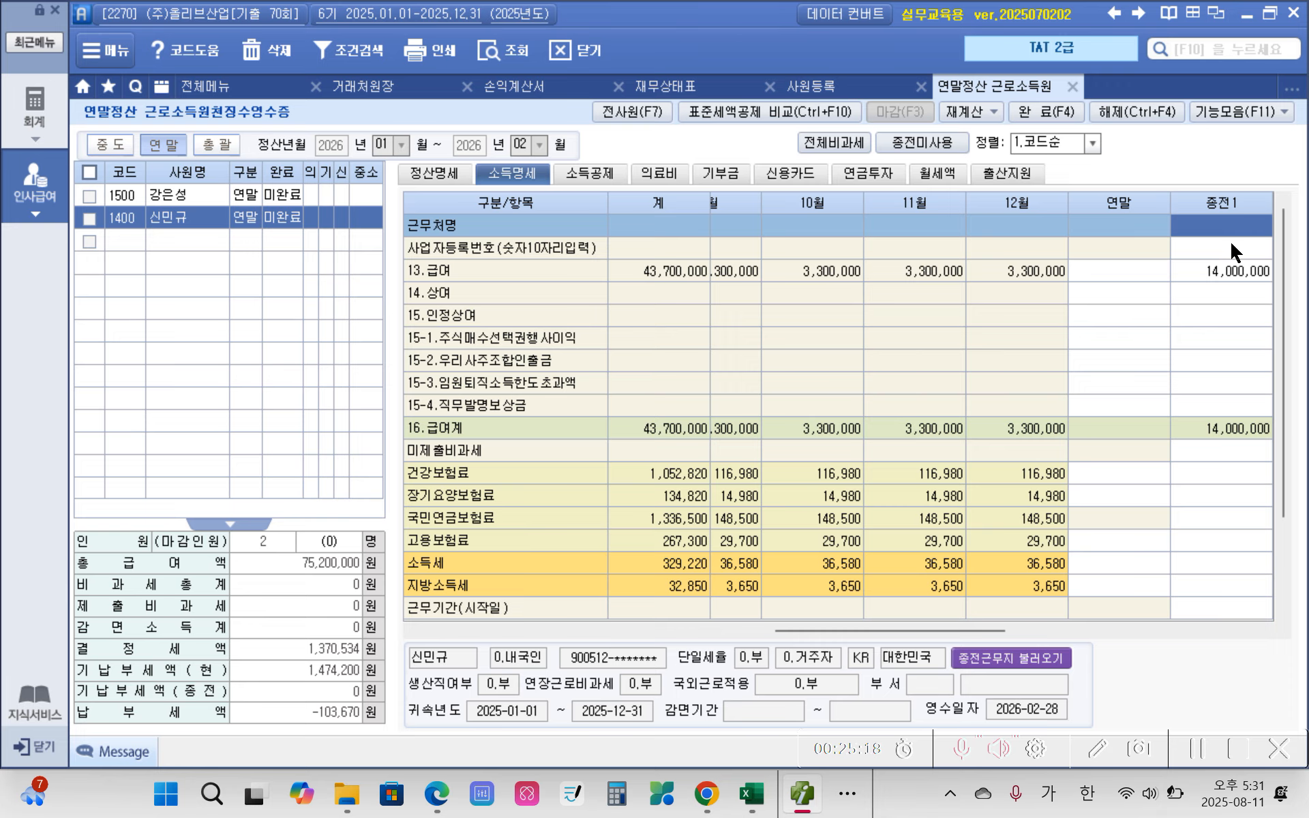
click(435, 797)
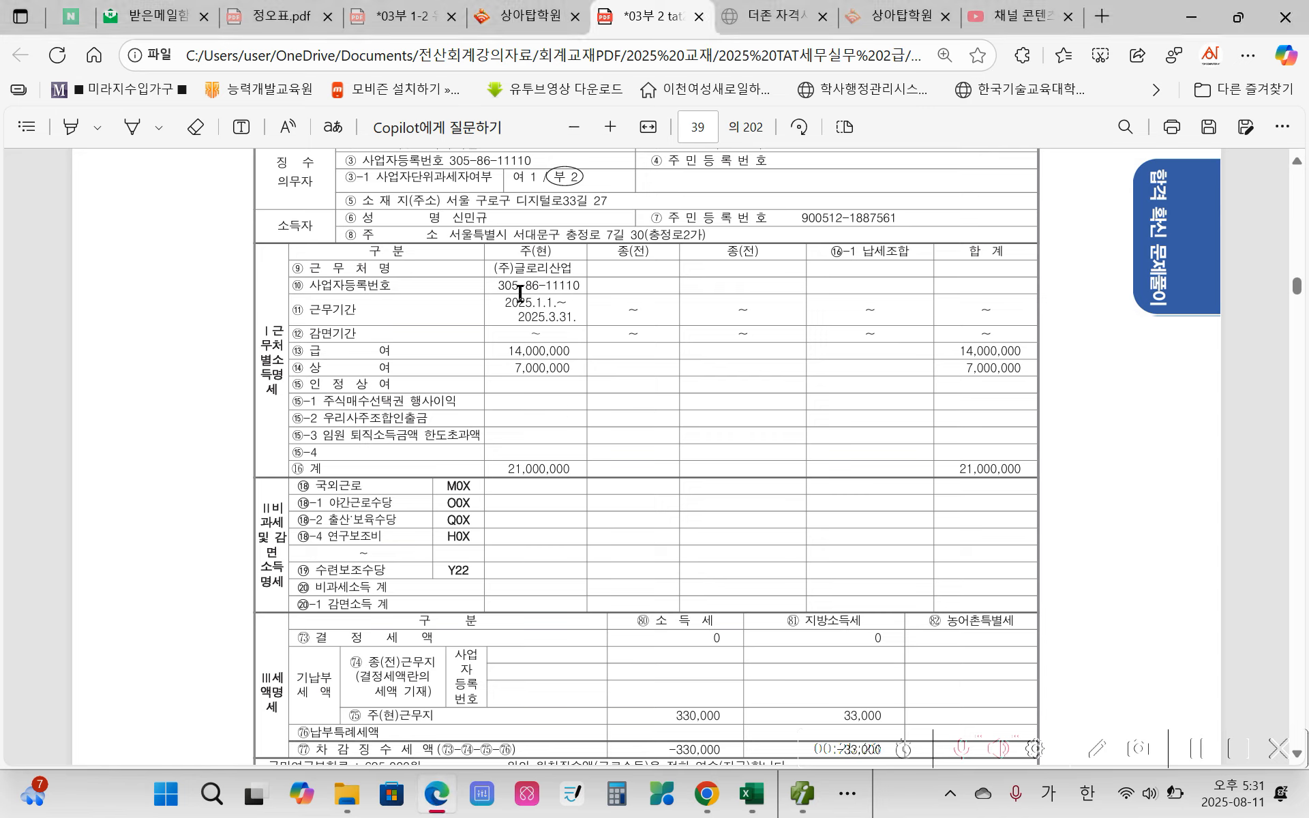
drag(489, 268, 575, 273)
key(ctrl+c)
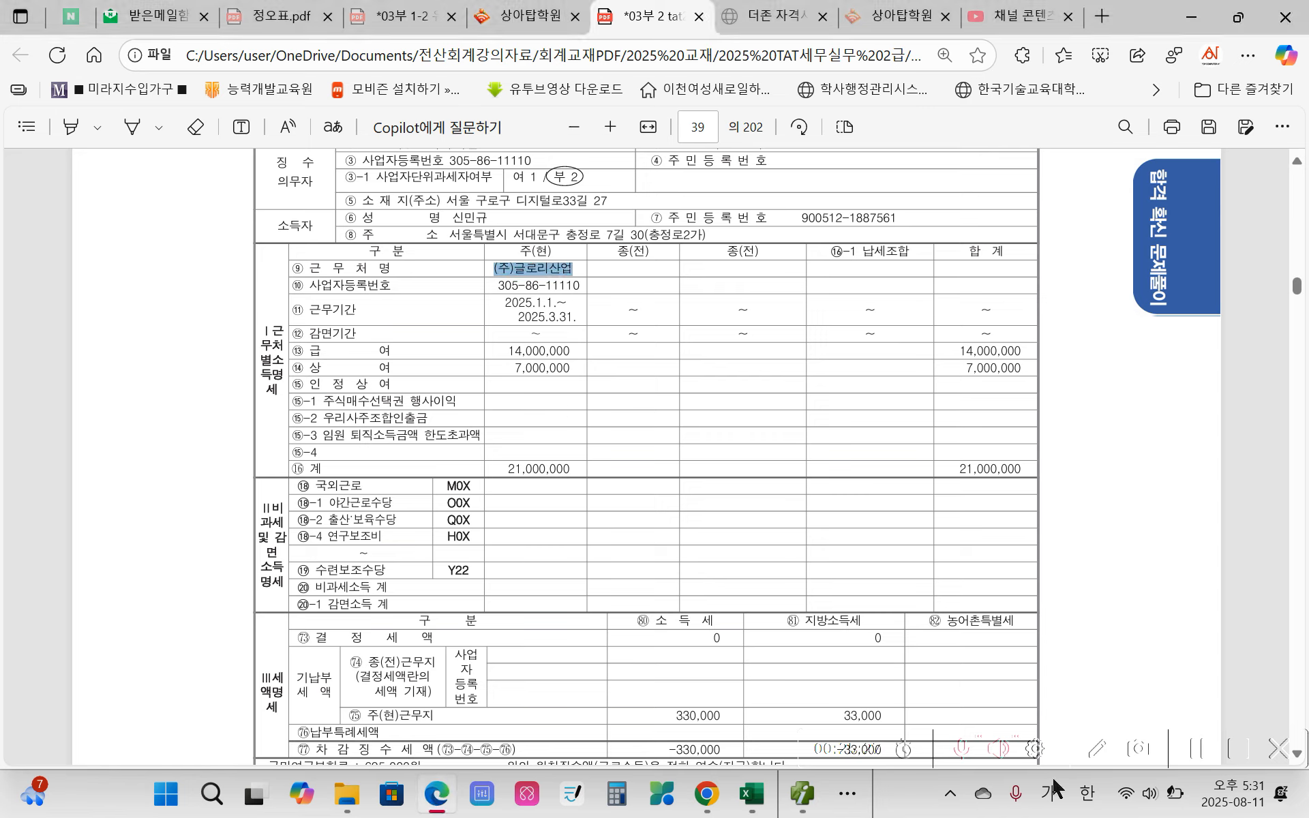
click(803, 794)
click(1213, 230)
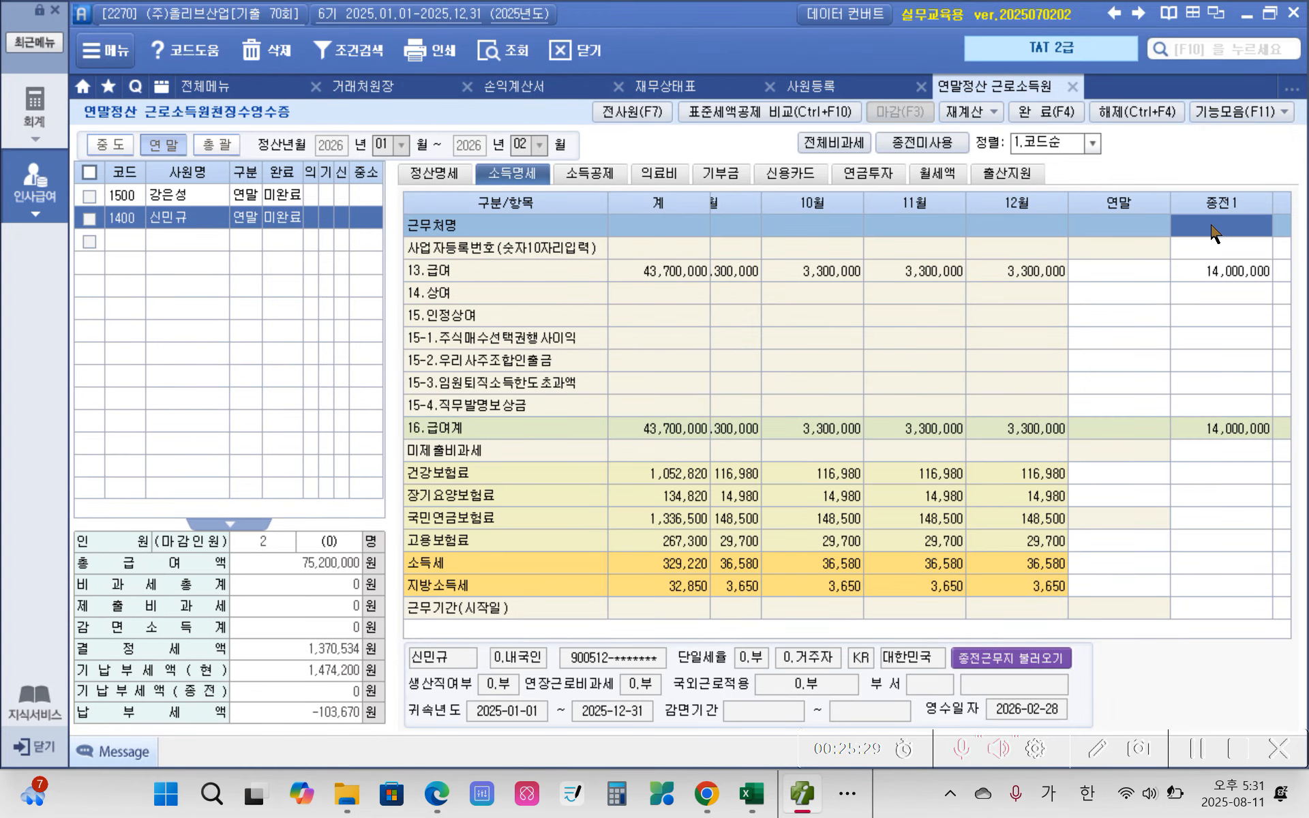
key(ctrl+v)
key(Return)
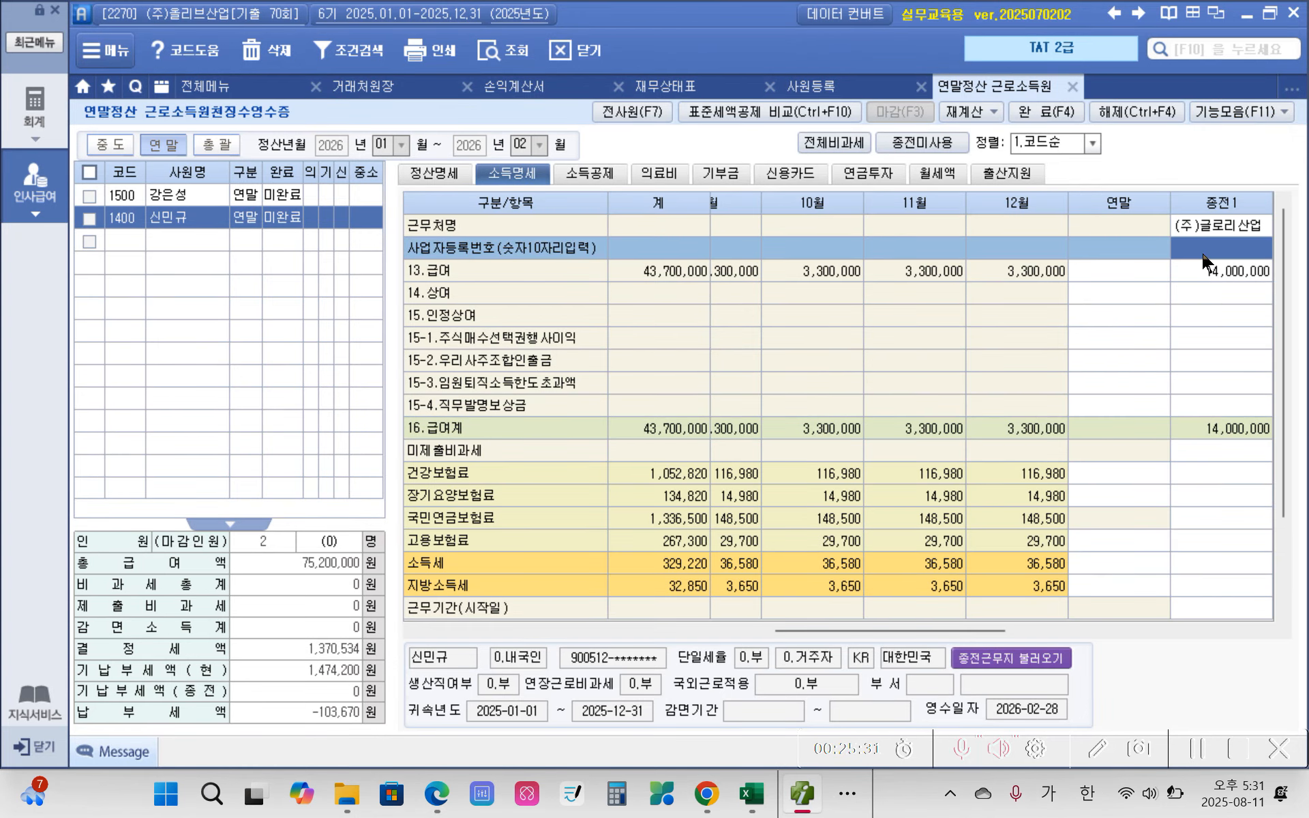
Step: Copy the previous employer's 사업자등록번호 from the exam PDF in Edge into the 종전1 column in Smart A
click(436, 794)
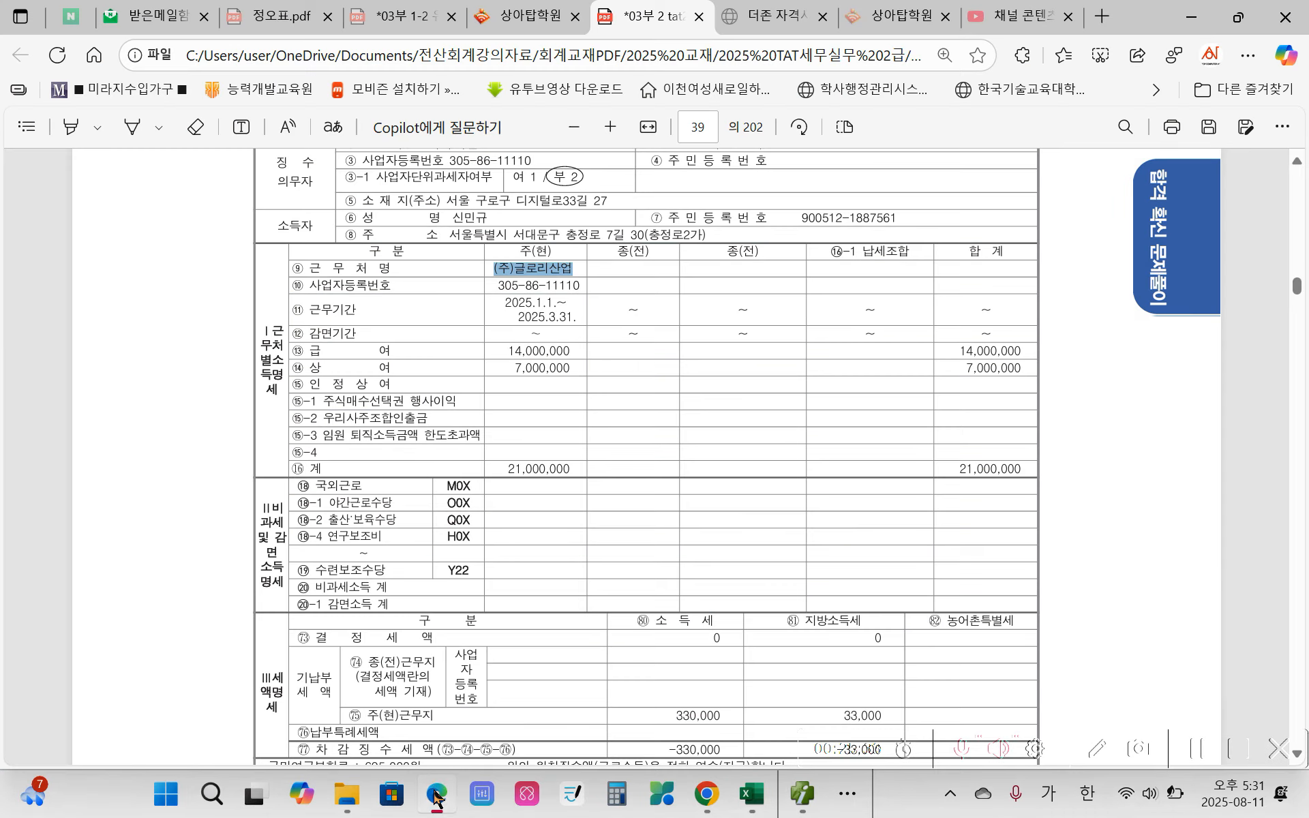
drag(498, 285, 575, 288)
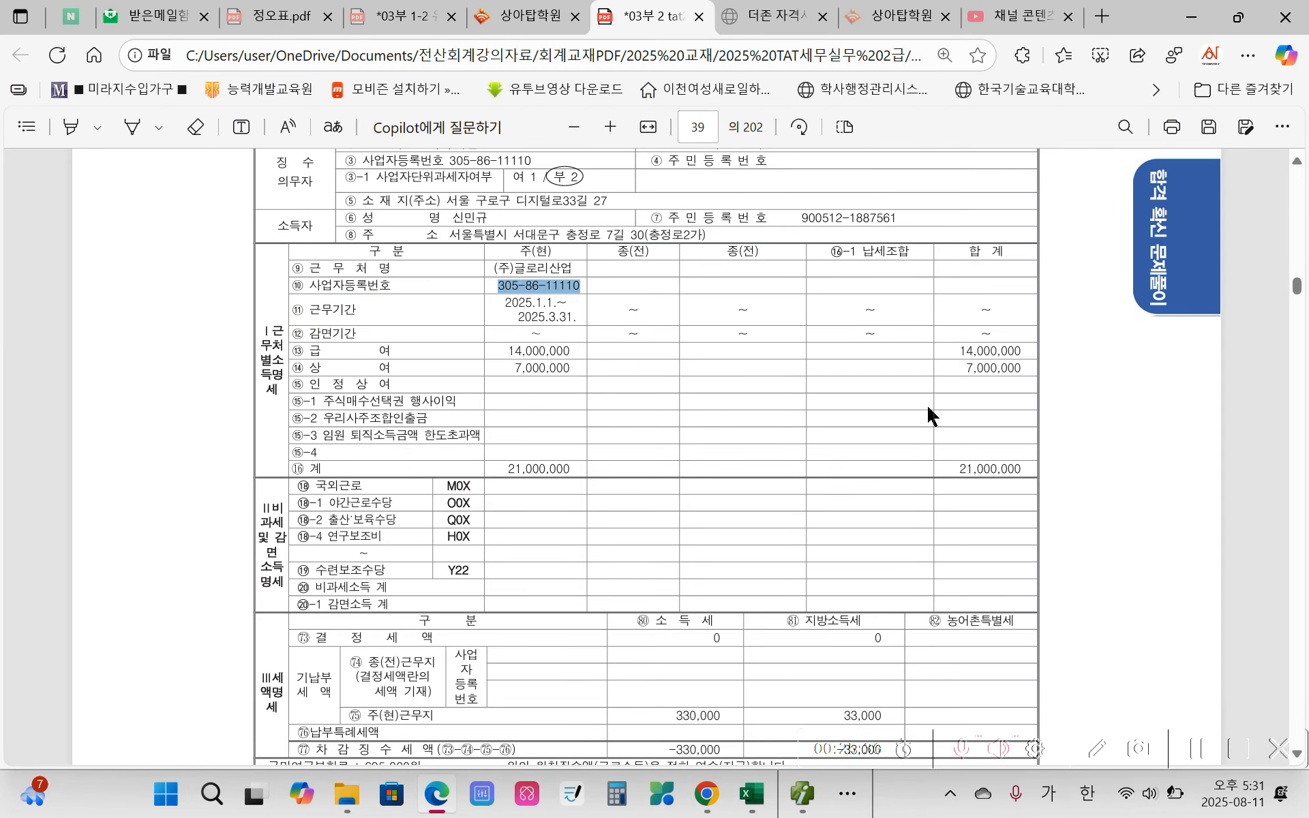
key(alt+Tab)
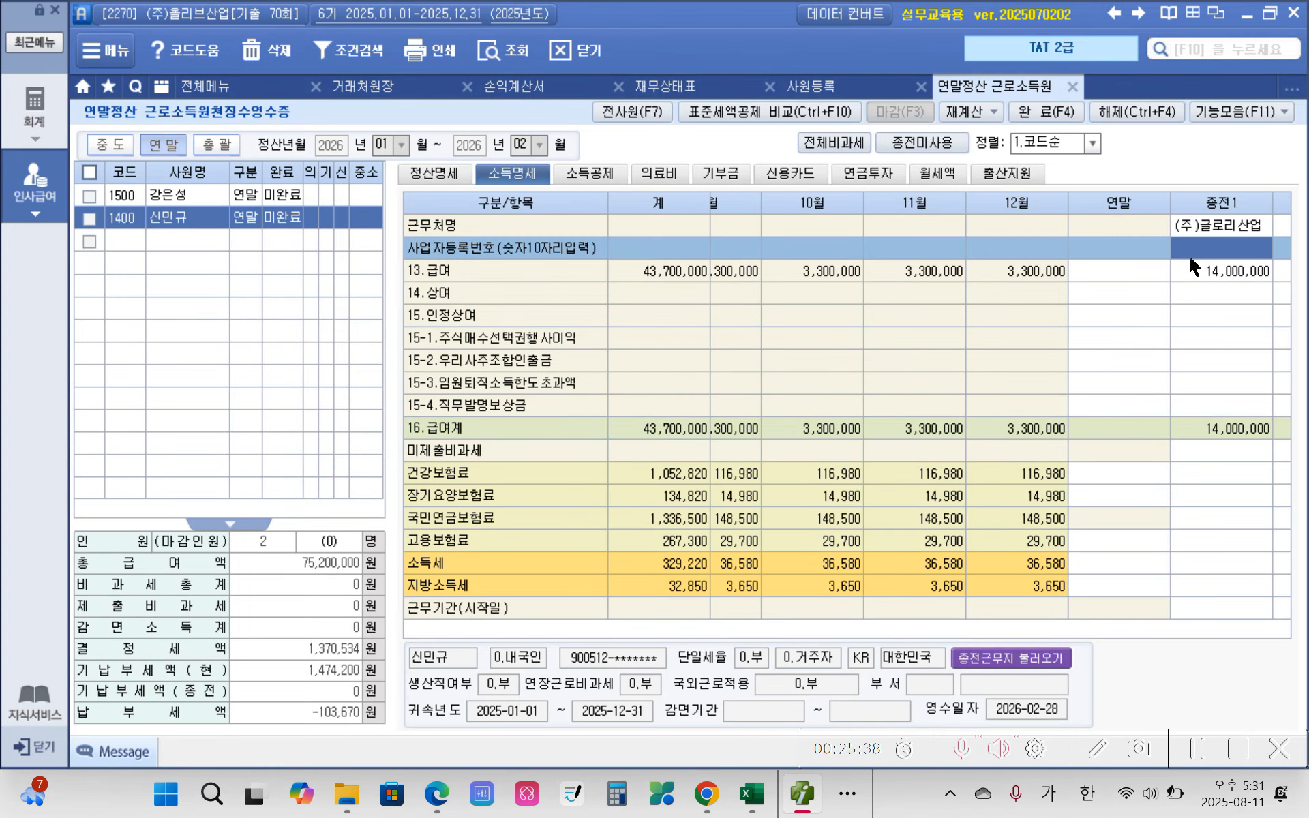
key(ctrl+v)
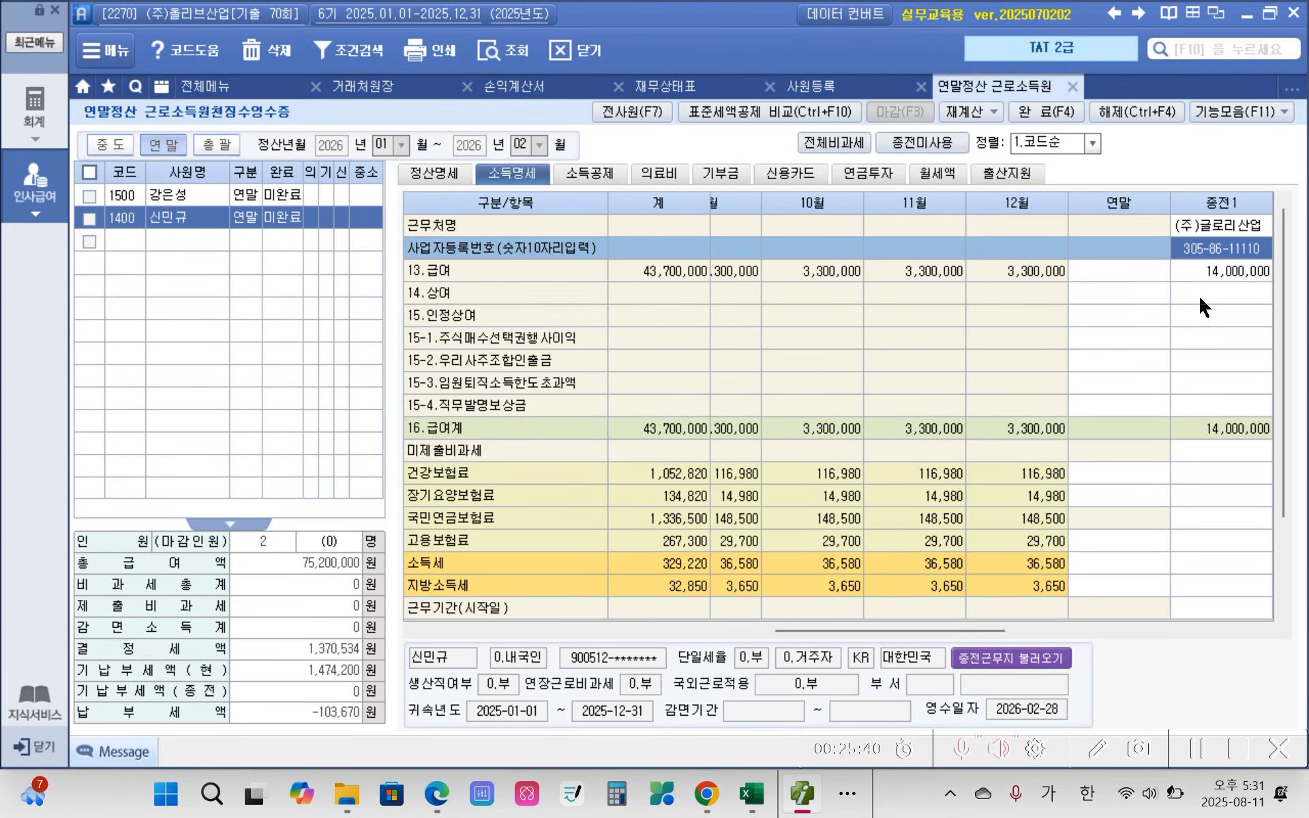
Step: Enter 7,000,000 as the 종전1 상여, matching the 전근무지 정산내역 in the exam PDF
click(1201, 298)
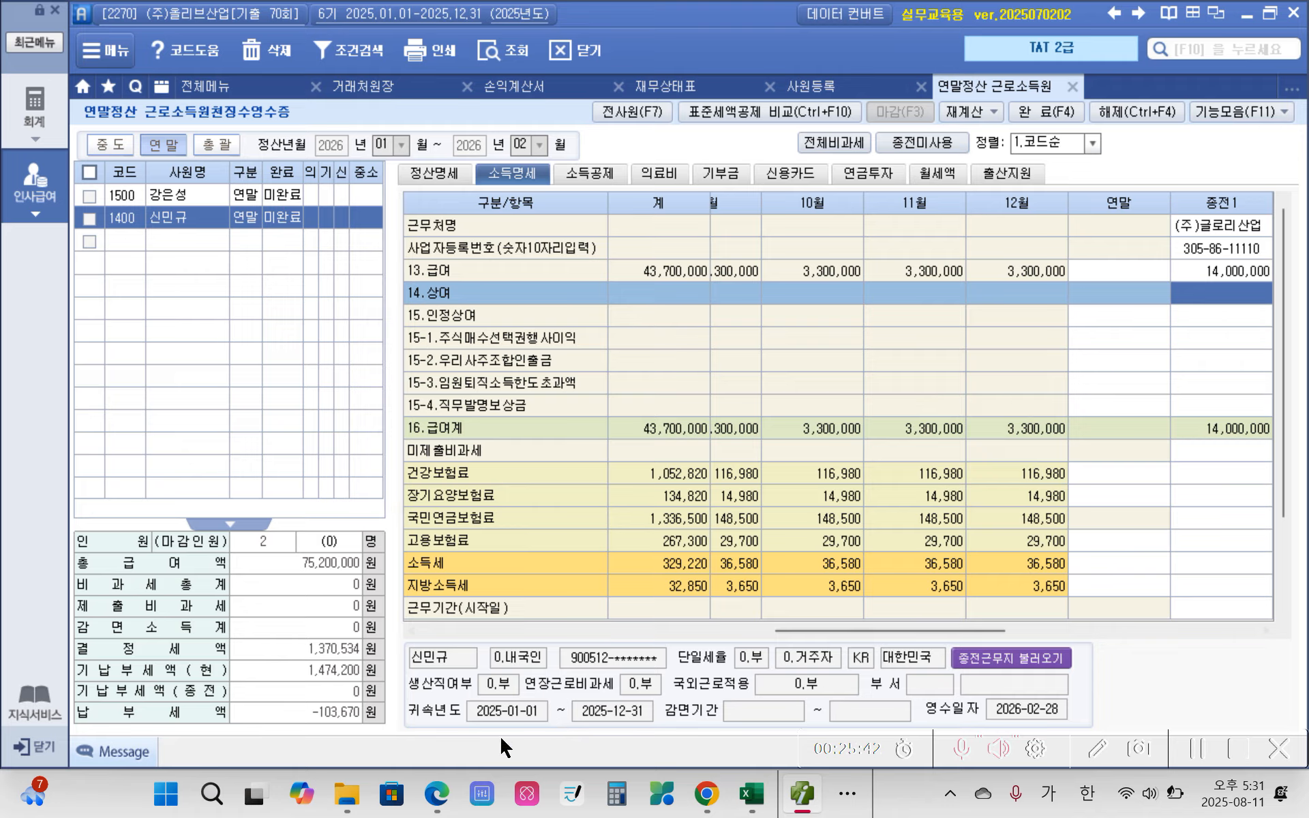
click(437, 794)
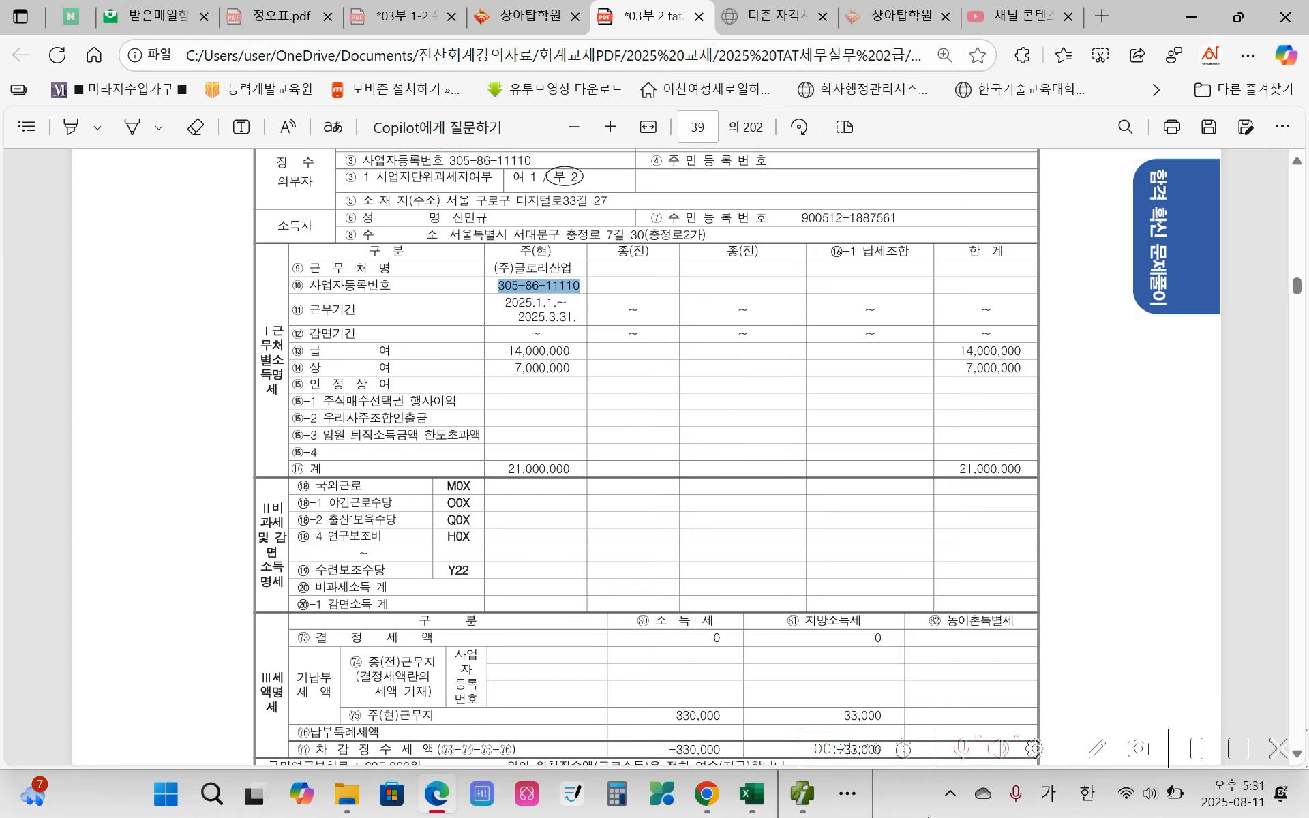
click(802, 794)
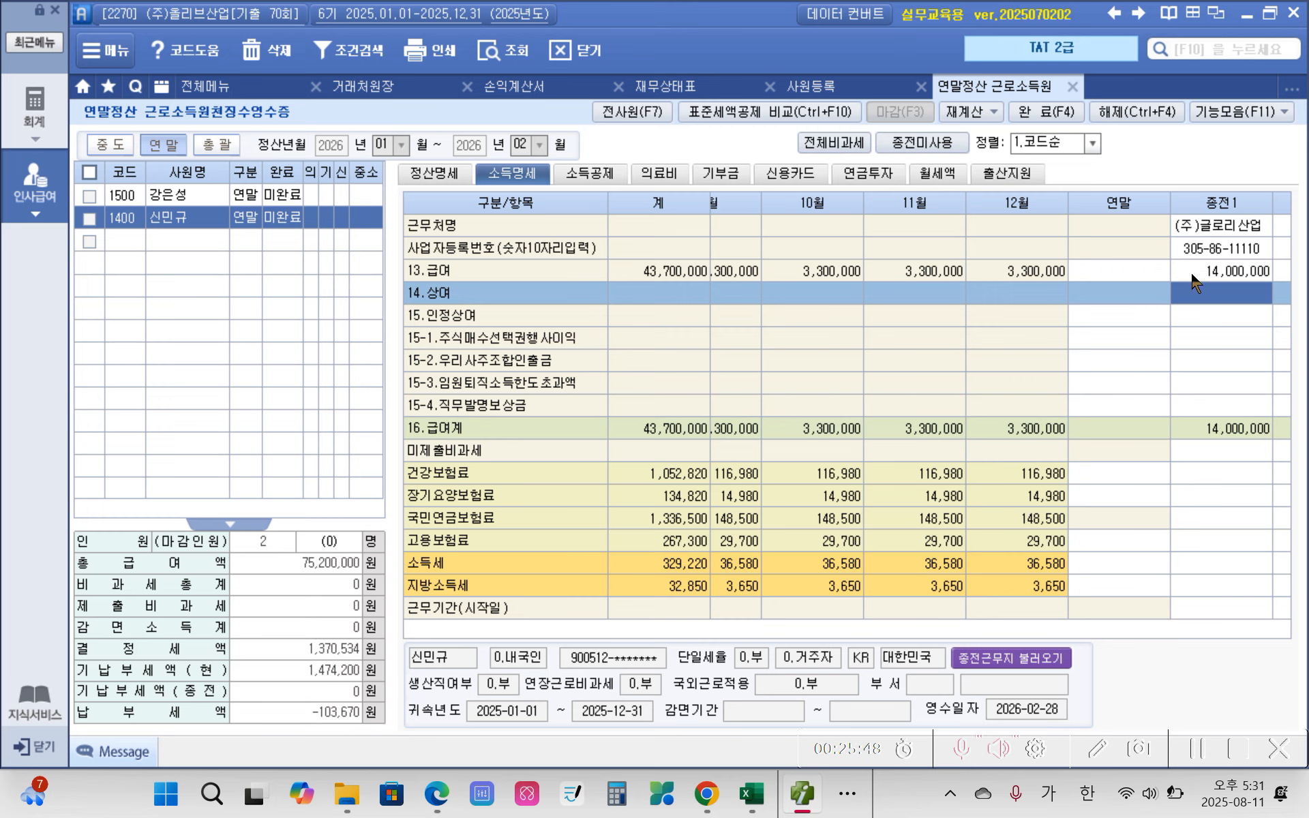
text(5)
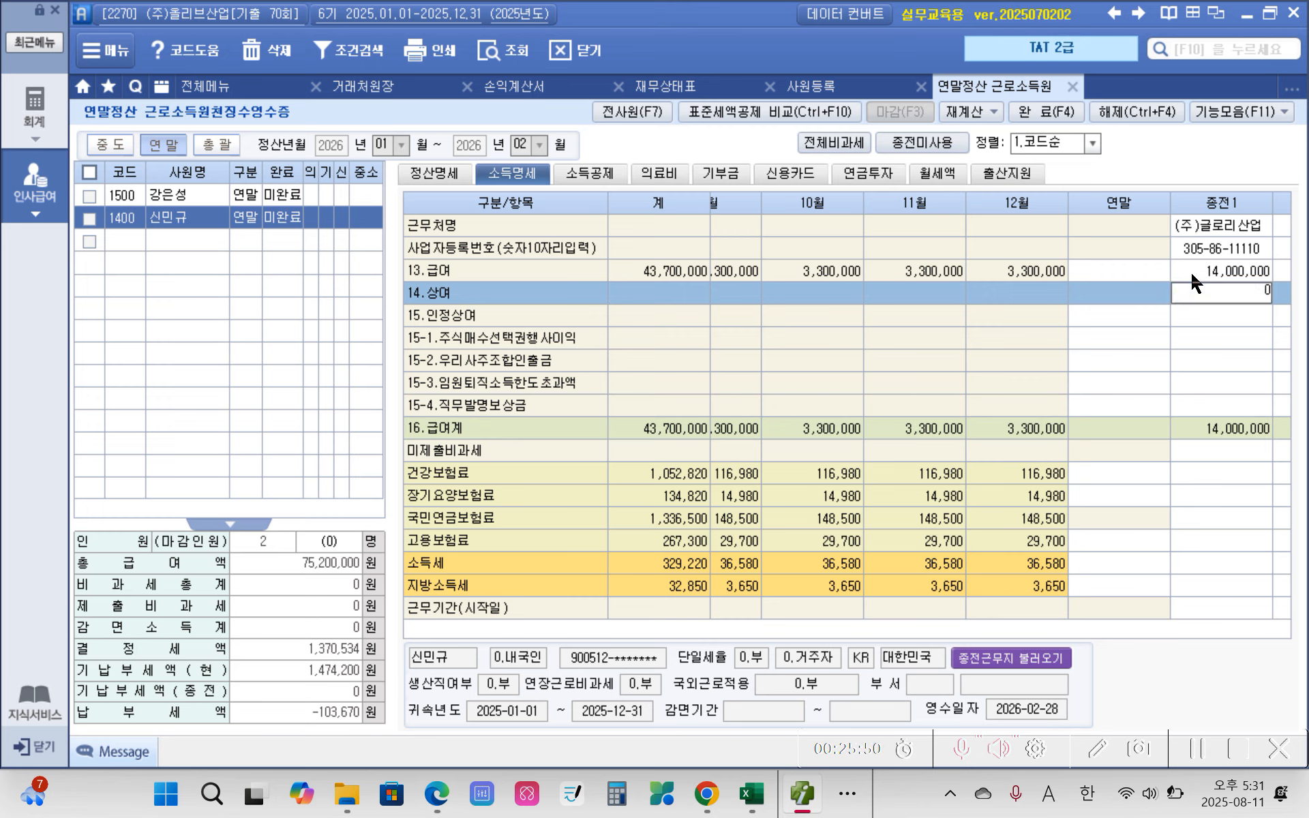
text(7000000)
key(Return)
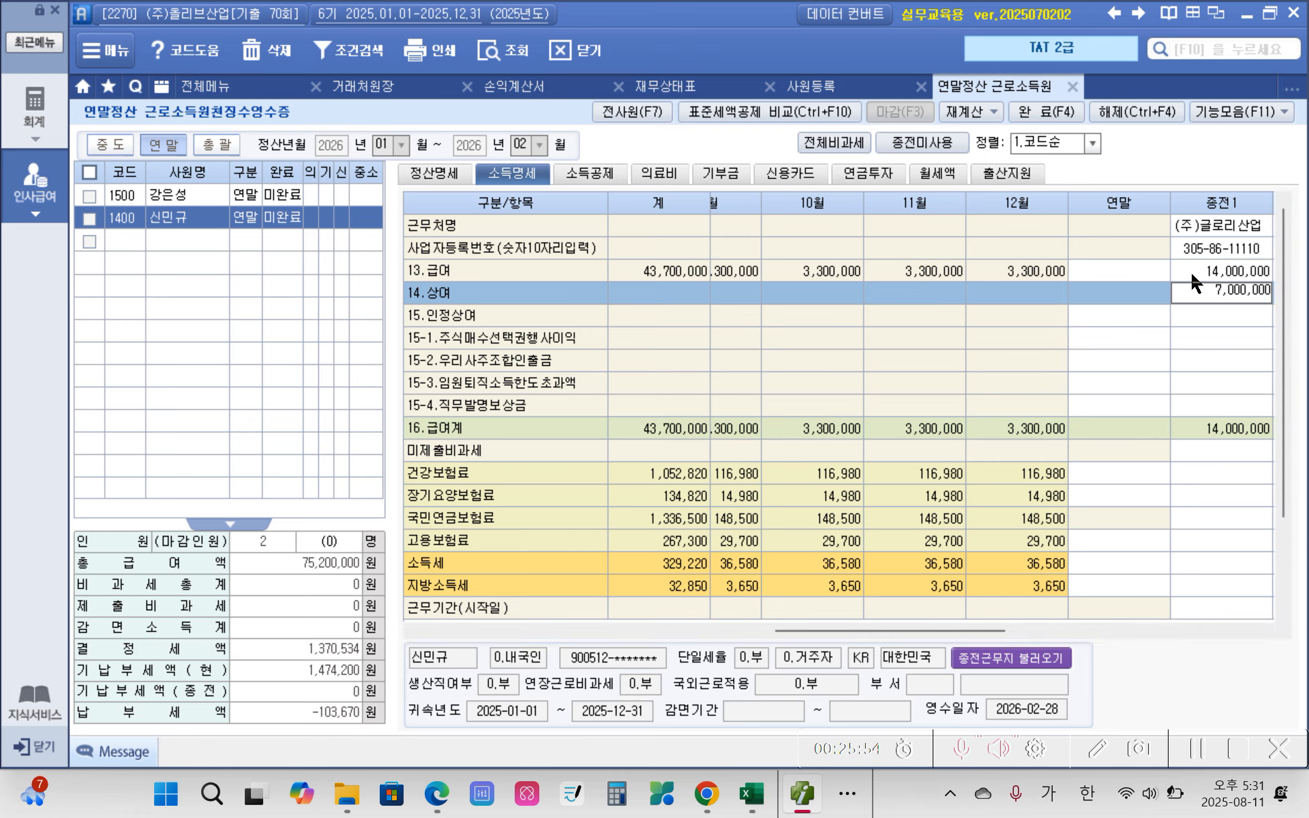
Step: Copy the 건강보험료 of 533,750 from the previous employer's receipt in the Edge exam PDF into the 종전1 column in Smart A
click(1230, 456)
click(1214, 478)
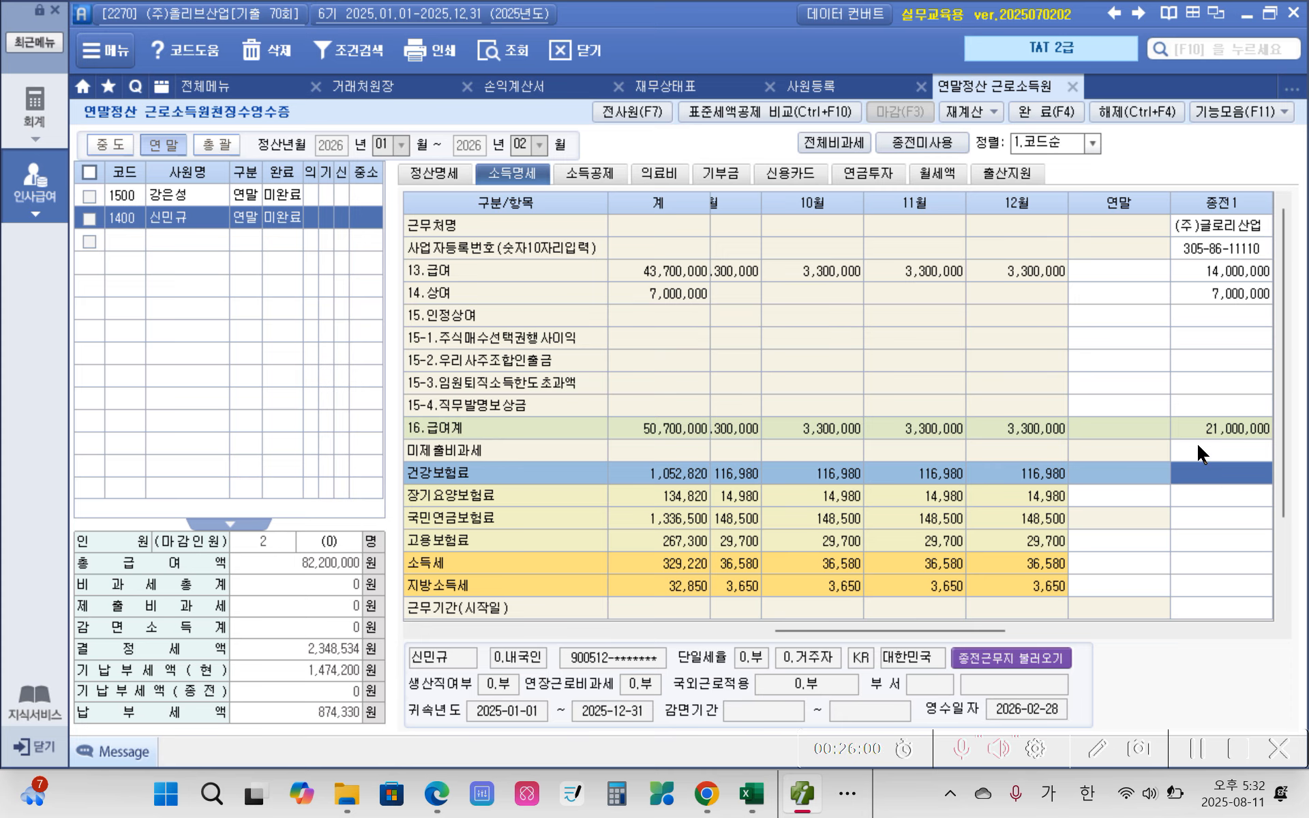
click(420, 792)
scroll(551, 622, down, 5)
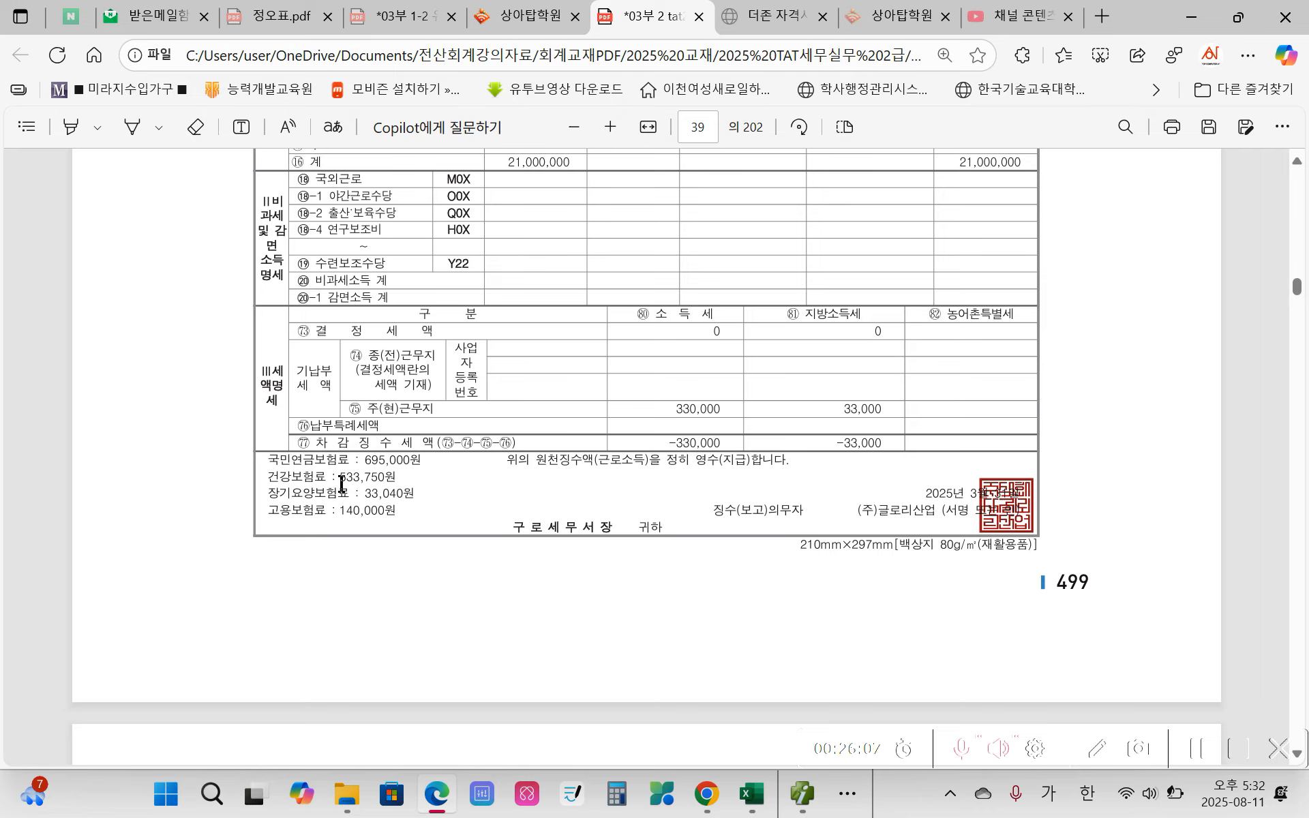
drag(339, 476, 407, 520)
click(801, 797)
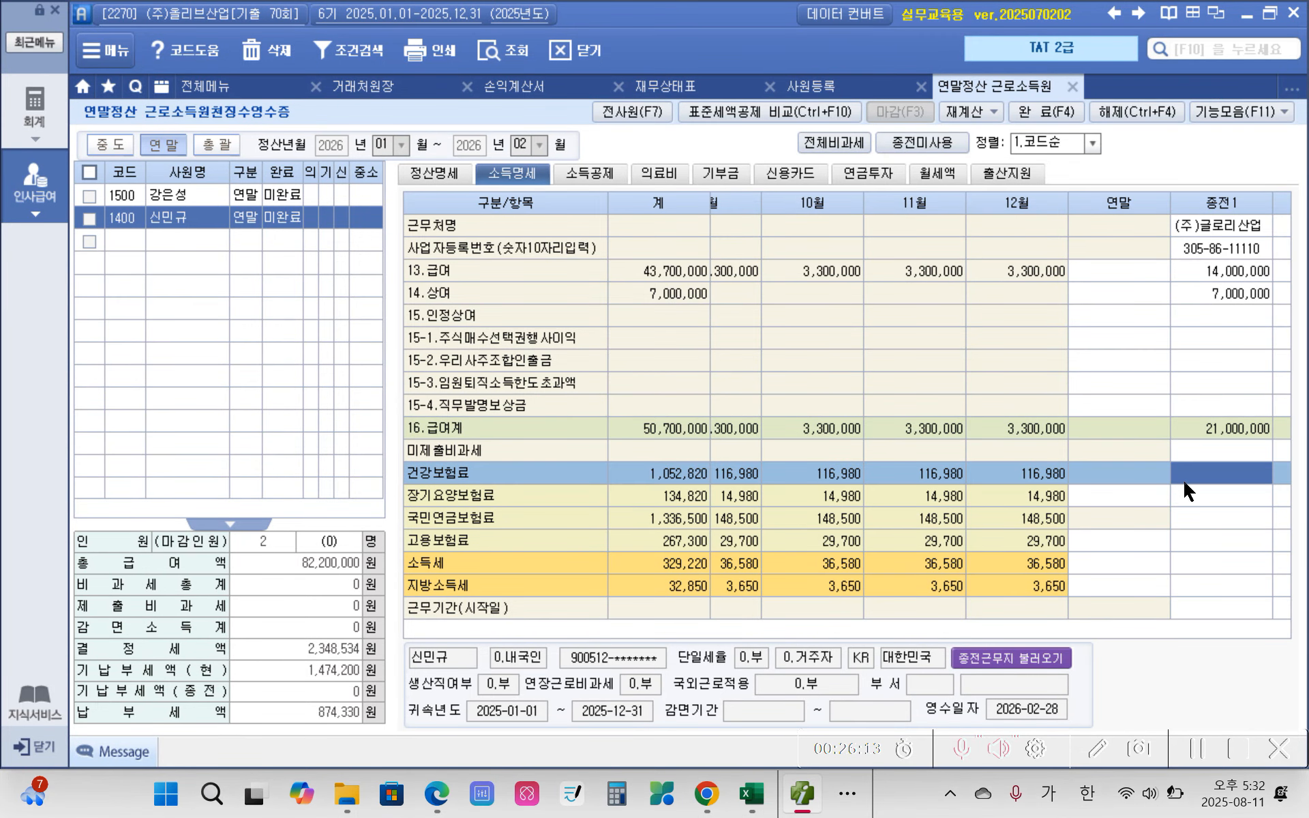
key(ctrl+v)
key(Return)
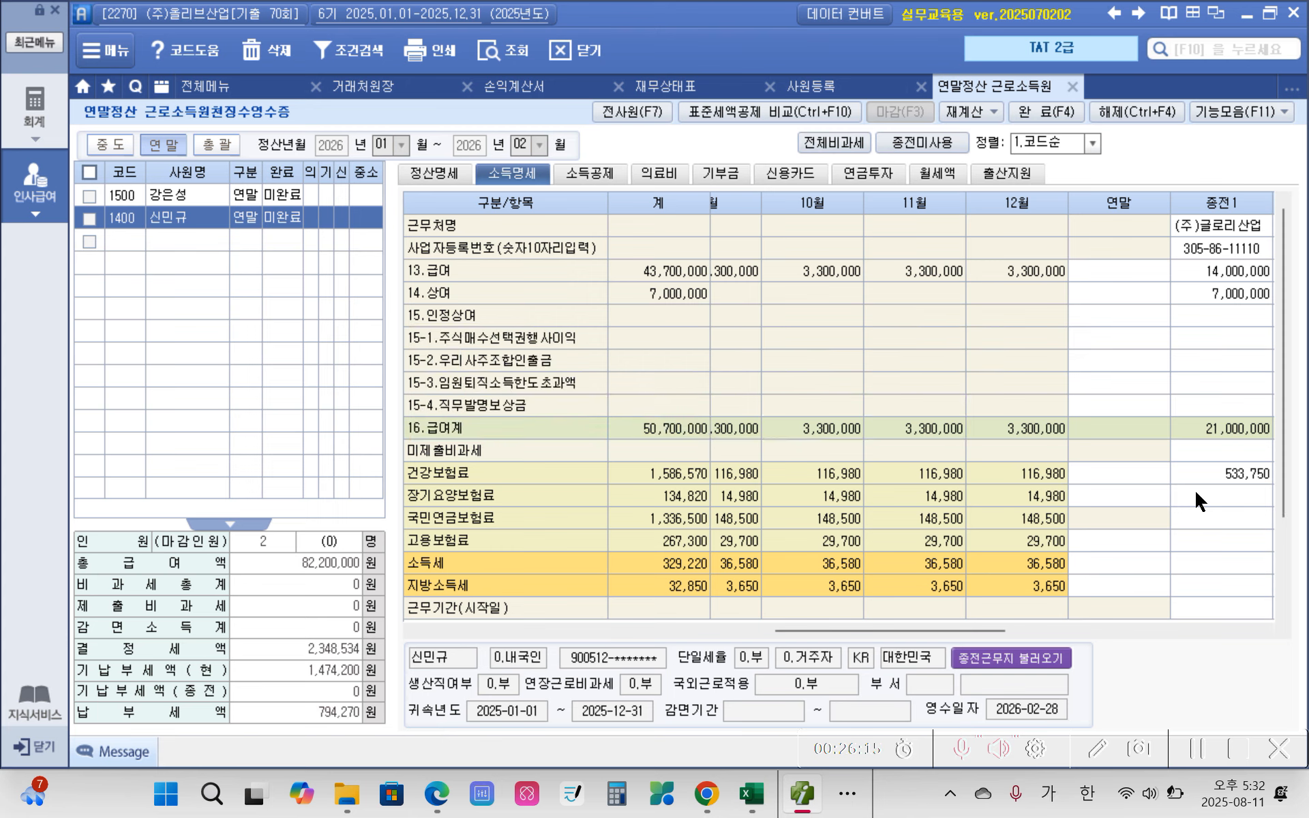
Step: Copy the 장기요양보험료 of 33,040 from the exam PDF in Edge into the 종전1 column in Smart A
click(802, 794)
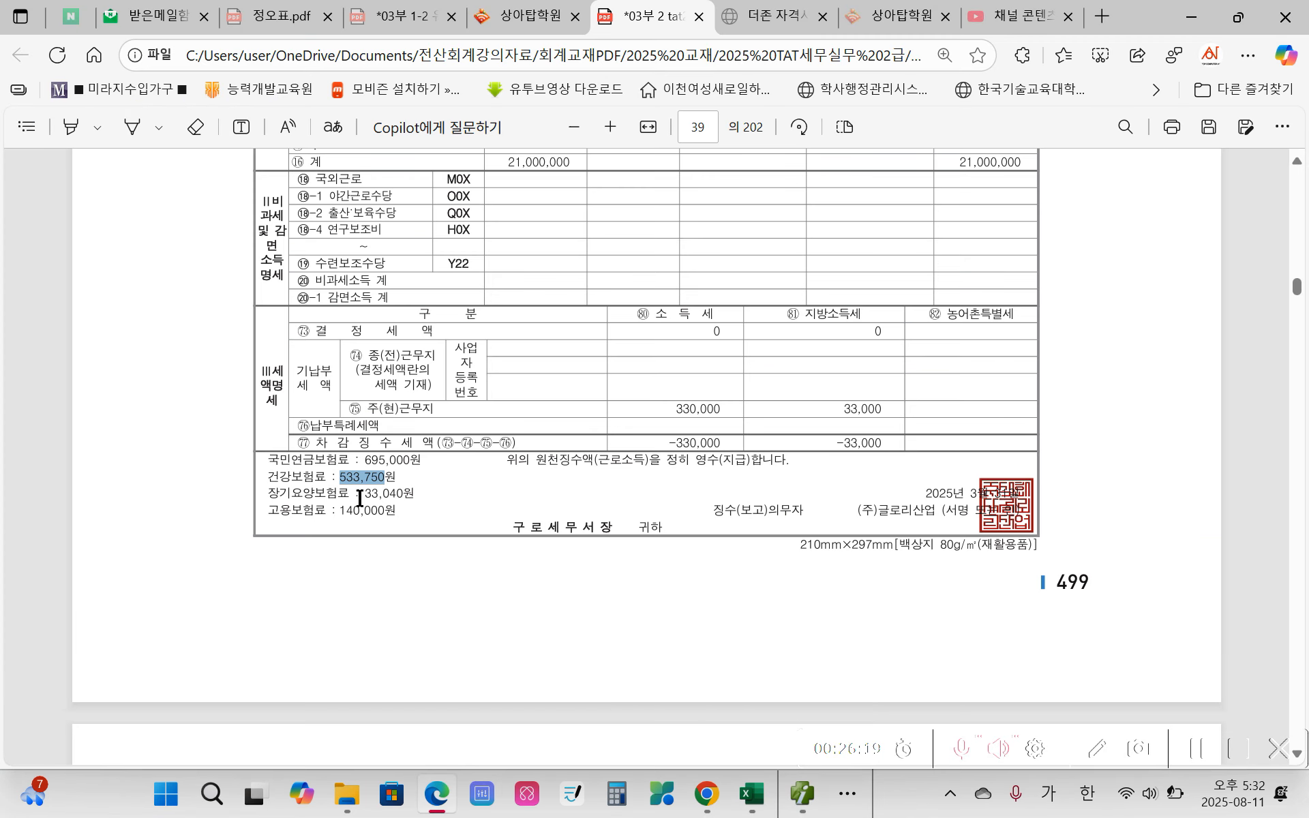
drag(365, 496, 403, 498)
click(802, 793)
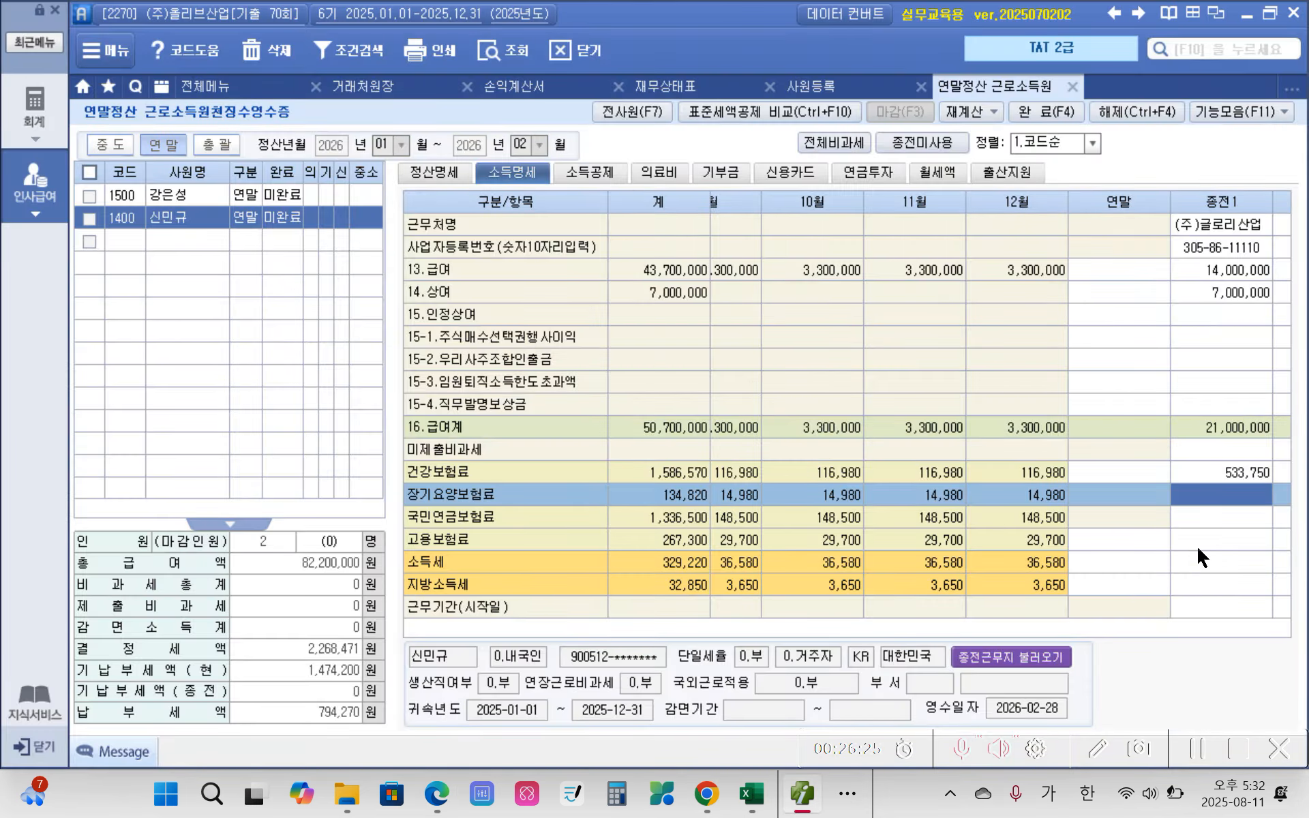
key(ctrl+v)
key(Return)
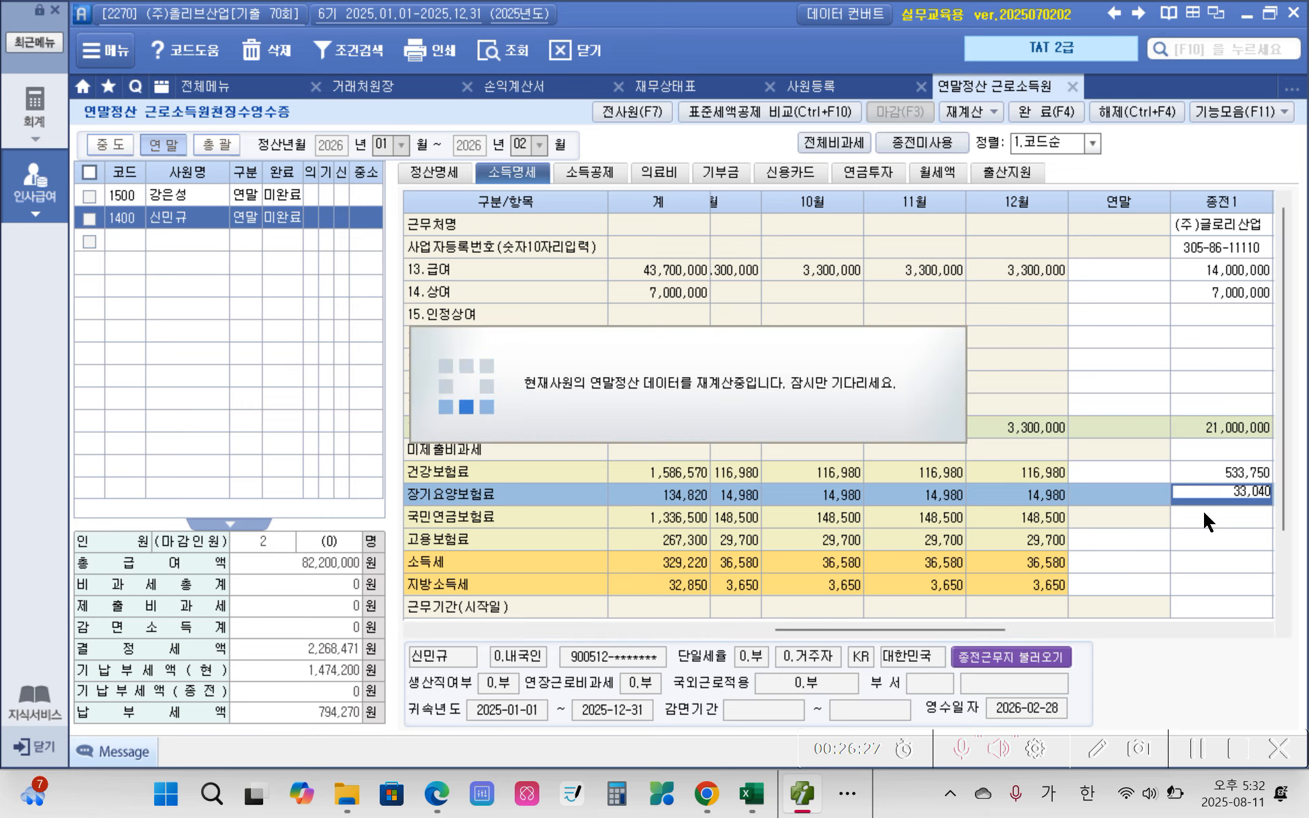
Step: Copy the 국민연금보험료 of 695,000 from the exam PDF in Edge into the 종전1 column in Smart A
click(802, 793)
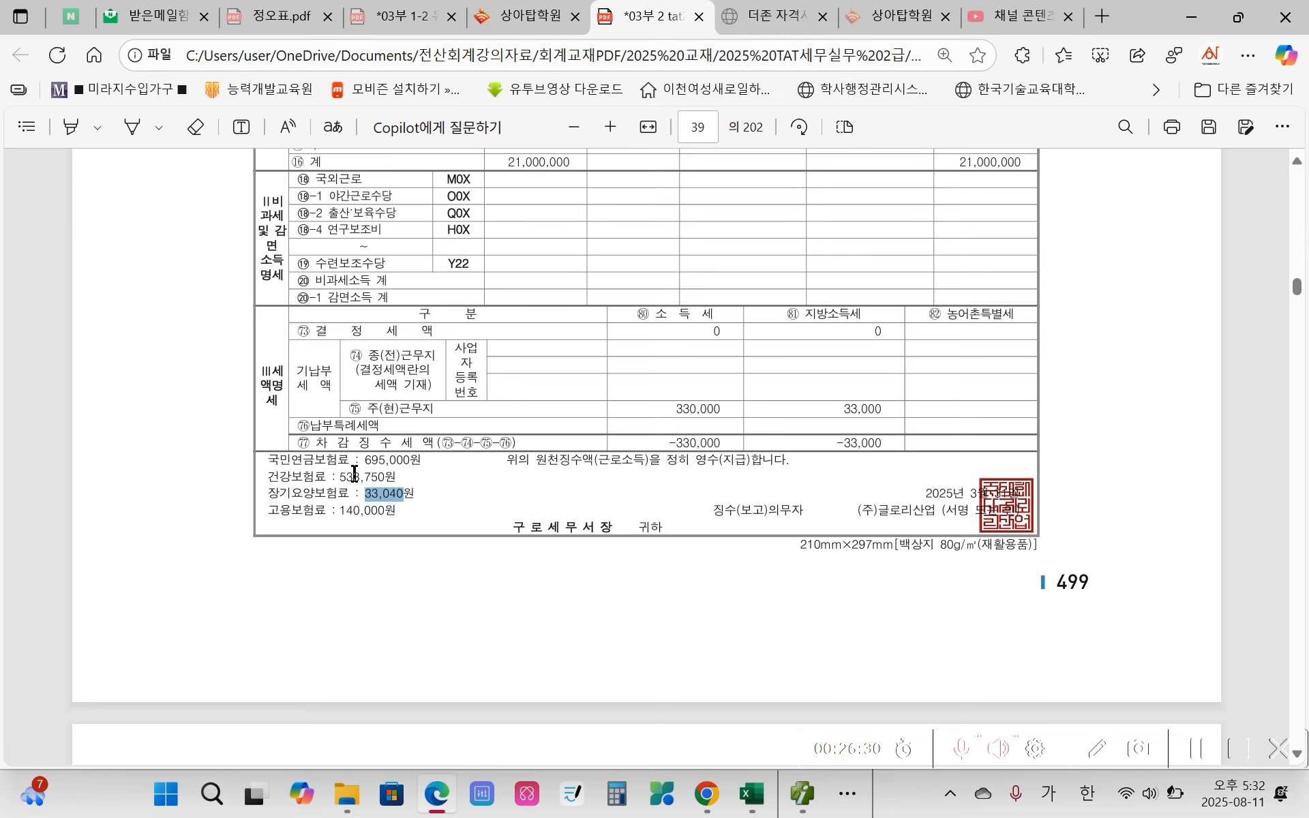
drag(365, 460, 405, 461)
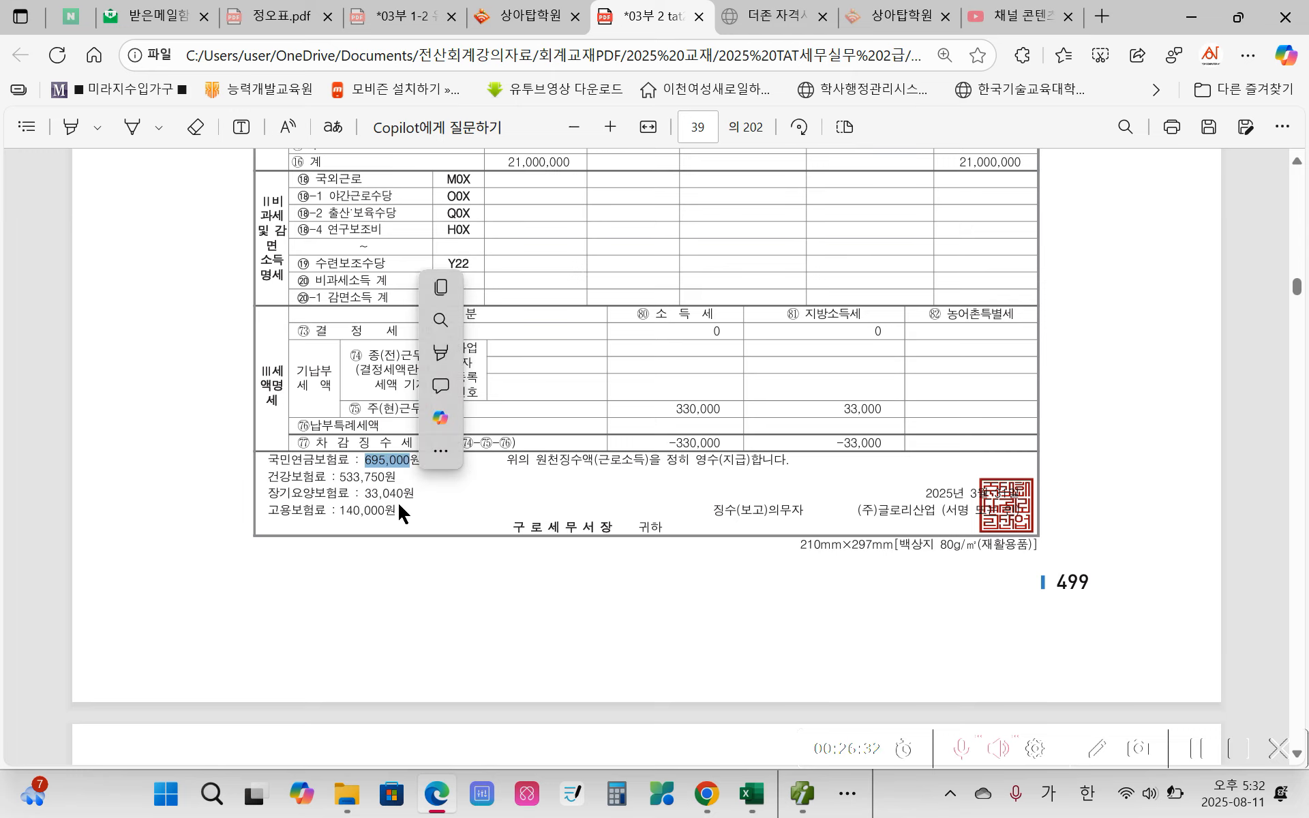
key(ctrl+c)
click(805, 785)
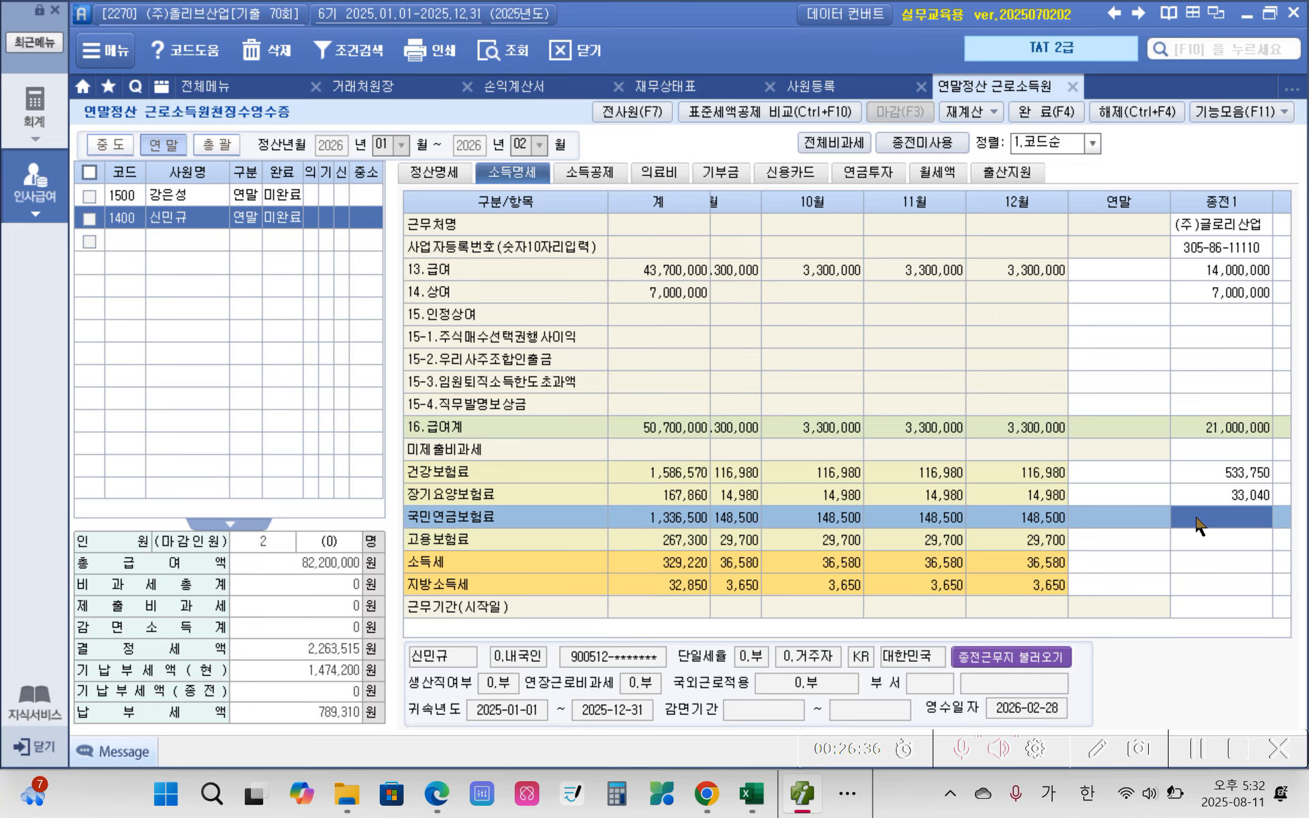
key(ctrl+v)
click(1204, 544)
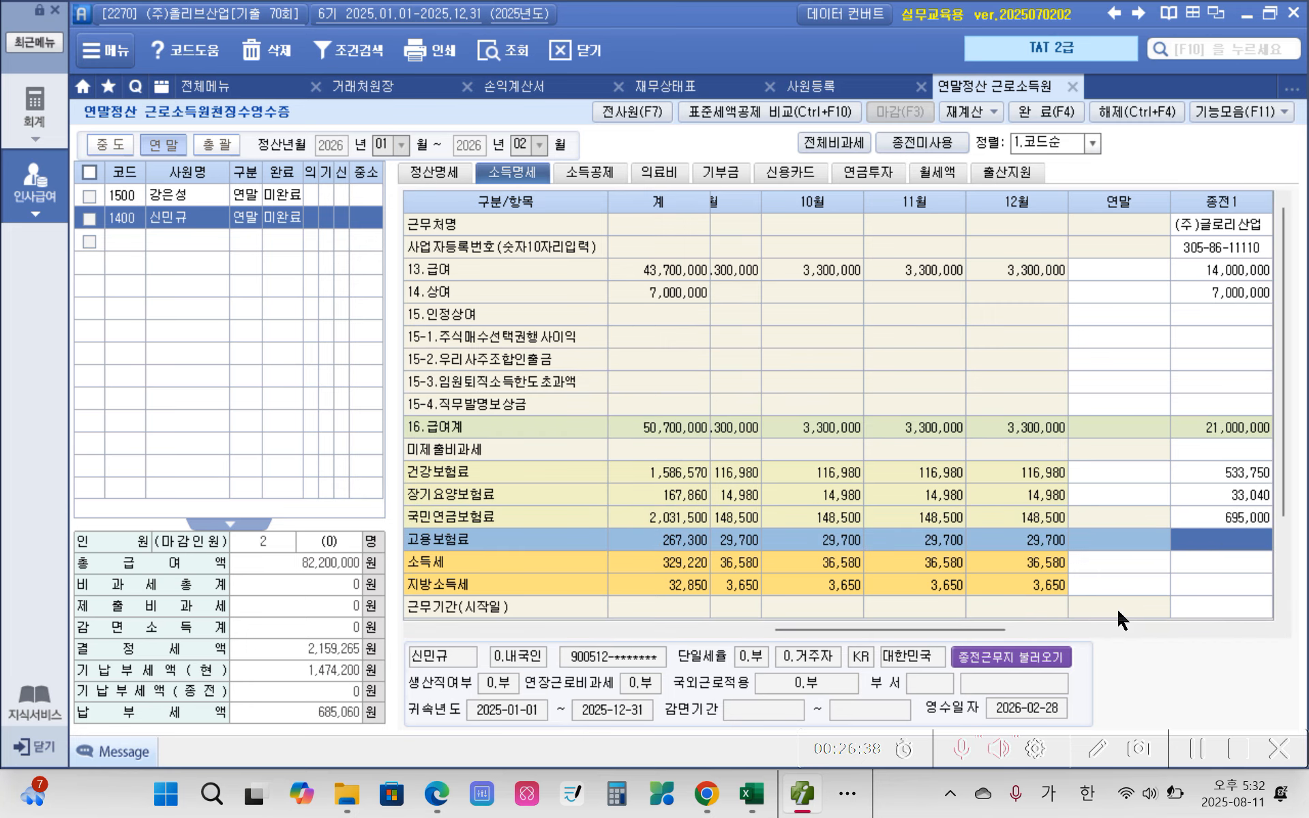
Step: Copy the 고용보험료 of 140,000 from the exam PDF in Edge into the 종전1 column in Smart A
click(799, 790)
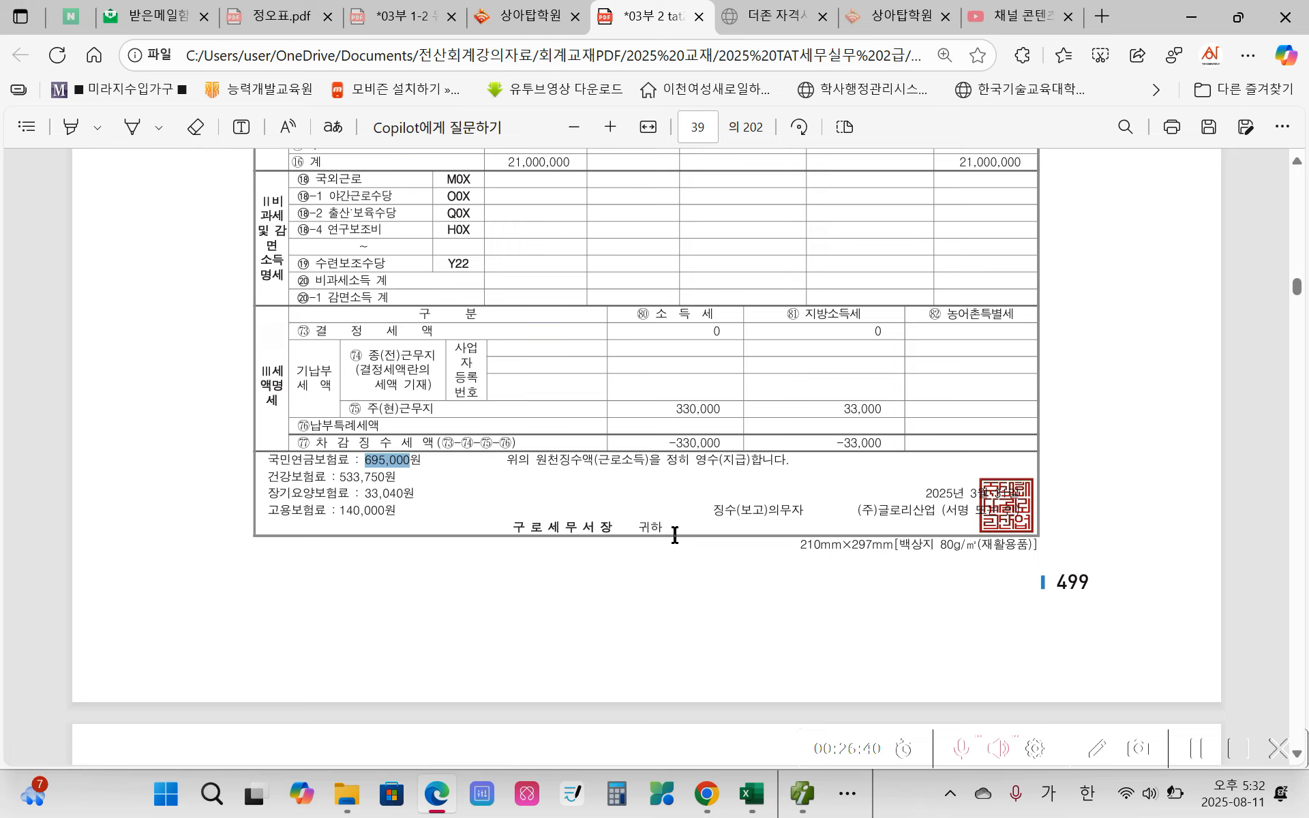
click(338, 515)
drag(343, 513, 386, 514)
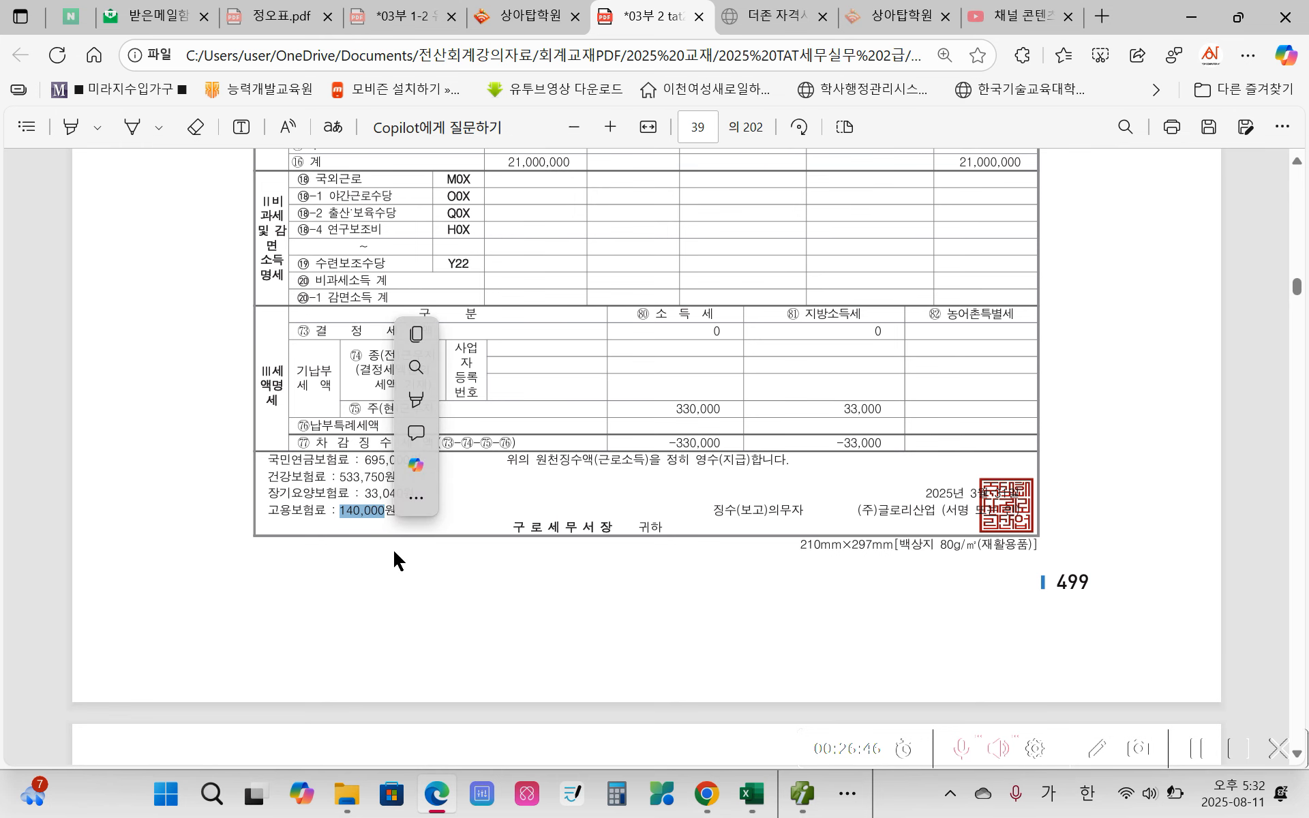
key(ctrl+c)
click(802, 793)
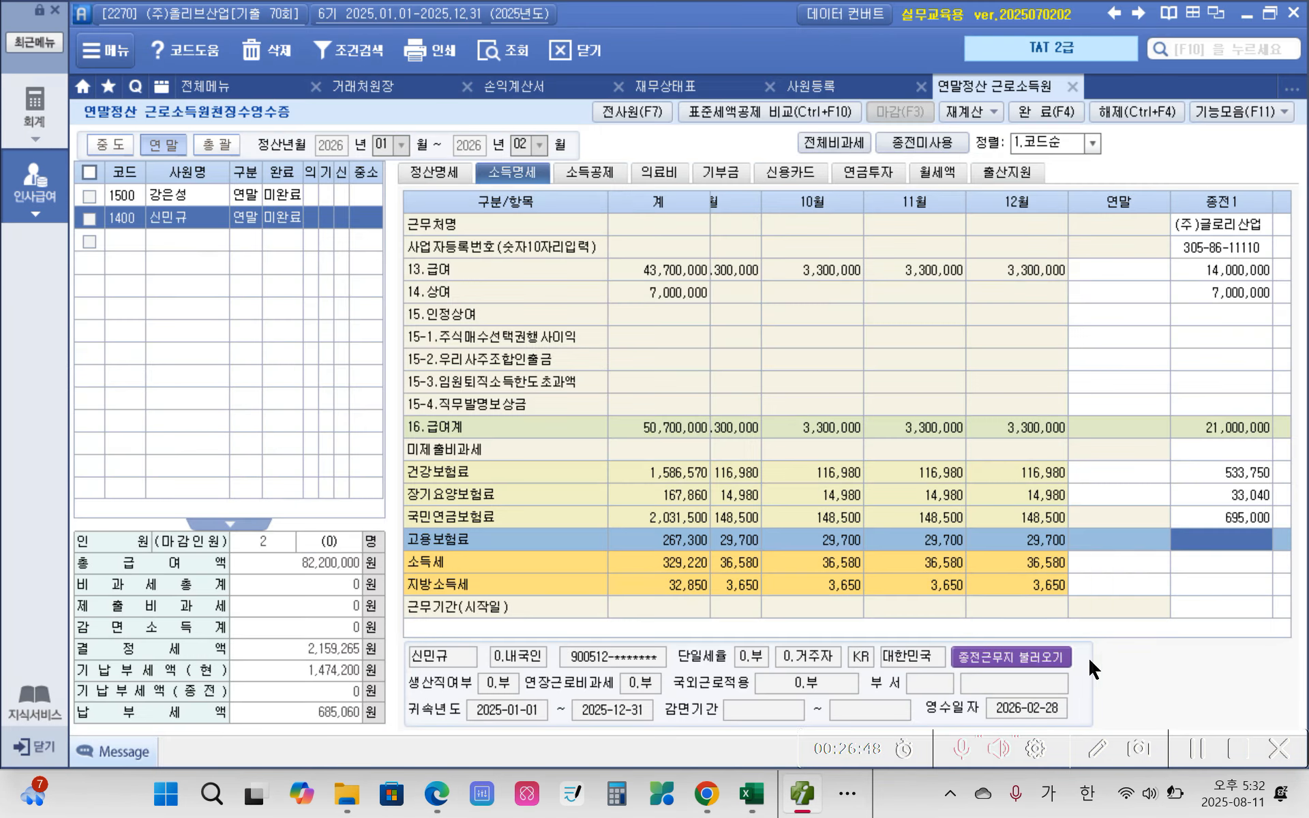
key(ctrl+v)
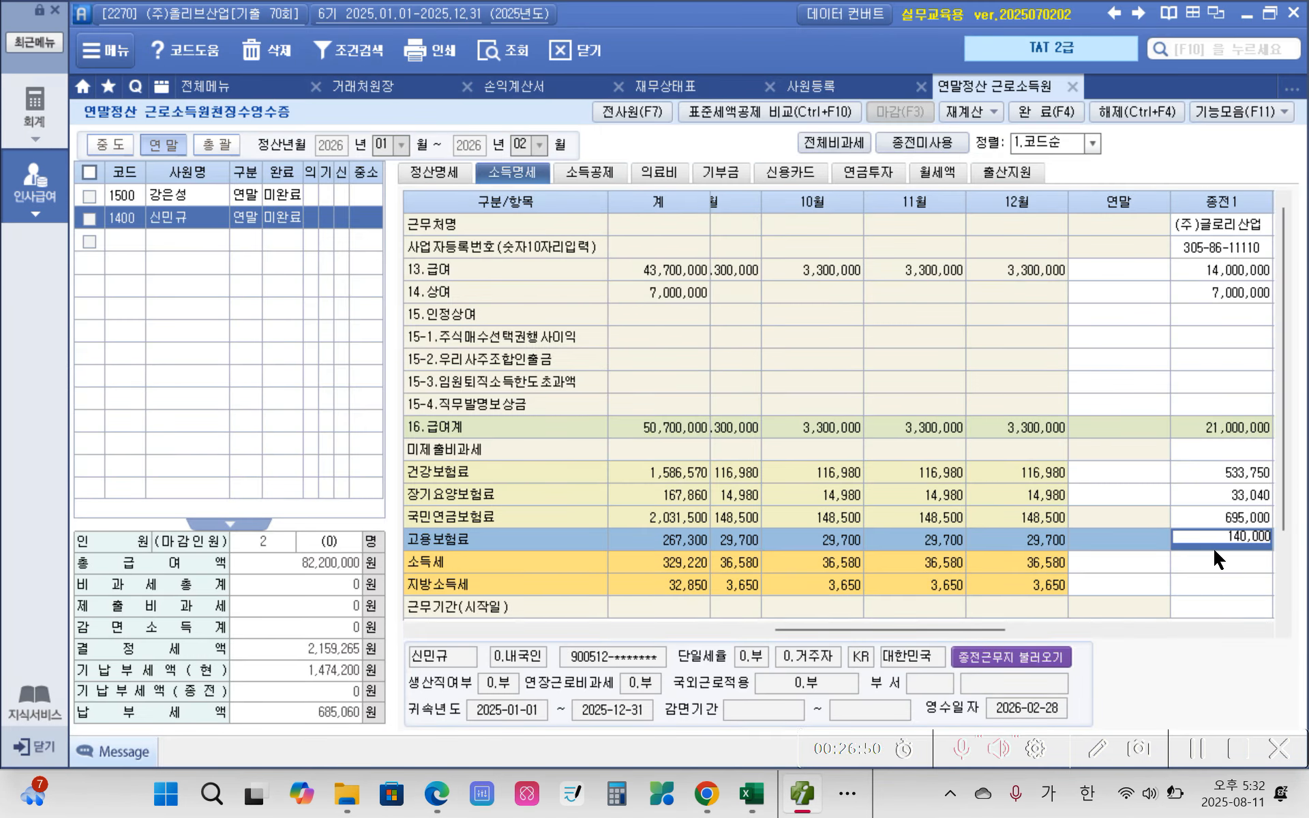
key(Return)
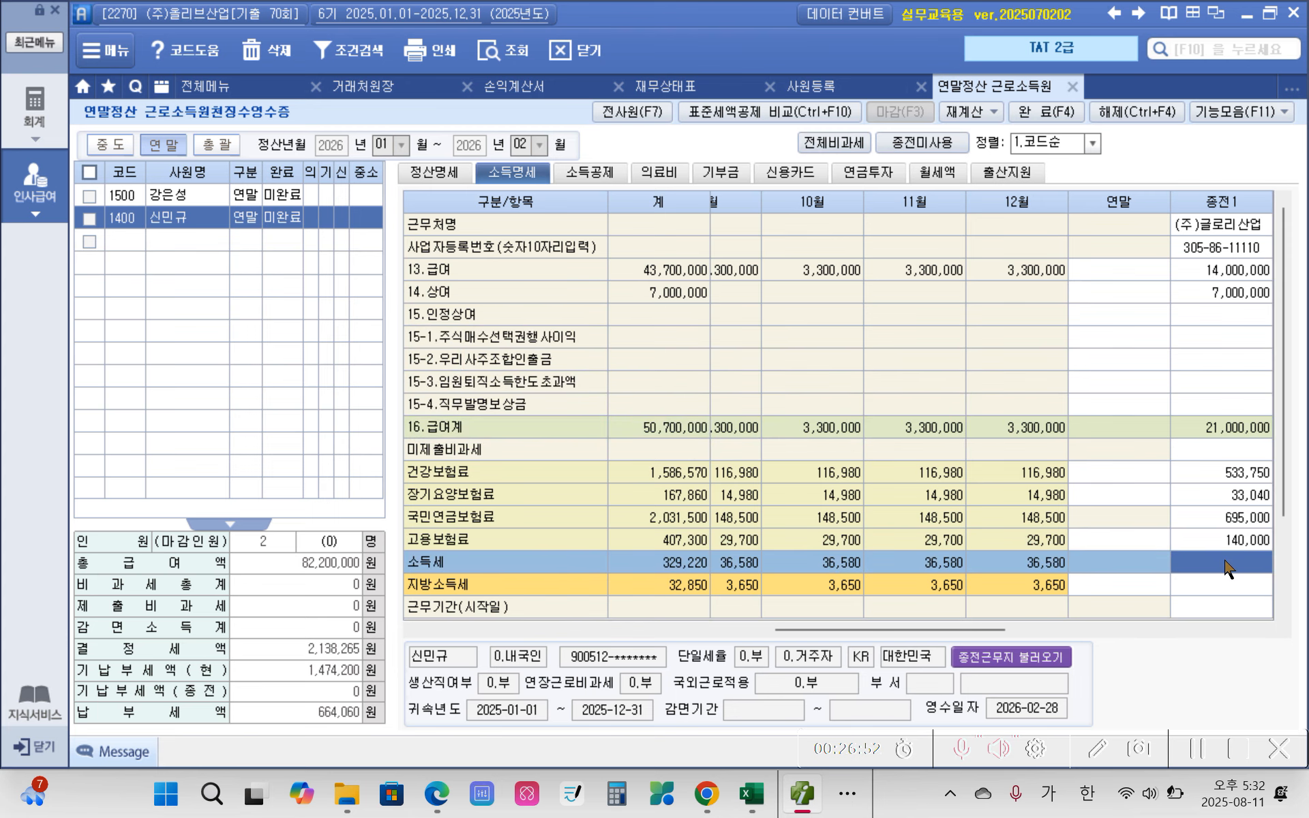
Step: Check the 결정세액 for 소득세 and 지방소득세 in the Edge exam PDF, and leave both 종전1 tax fields in Smart A blank
click(795, 798)
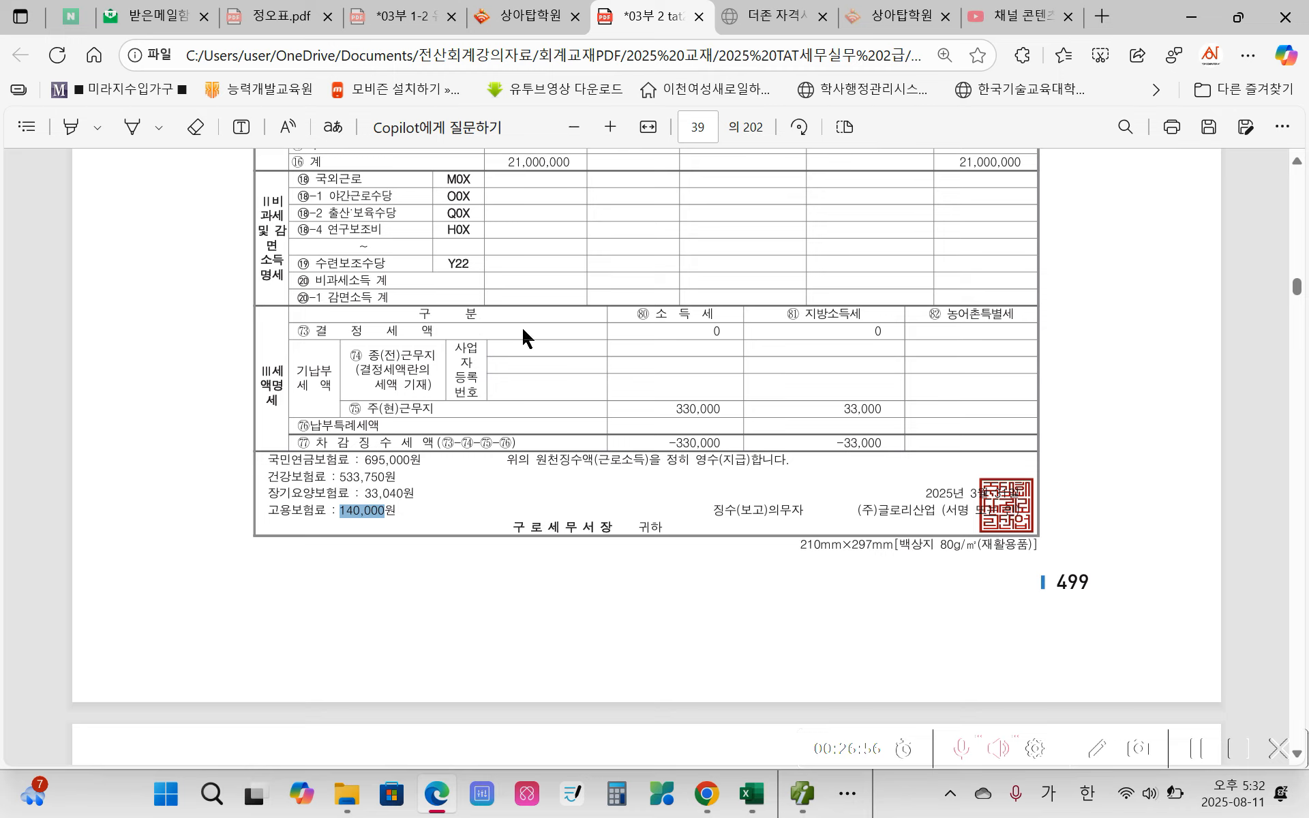
click(673, 332)
click(802, 793)
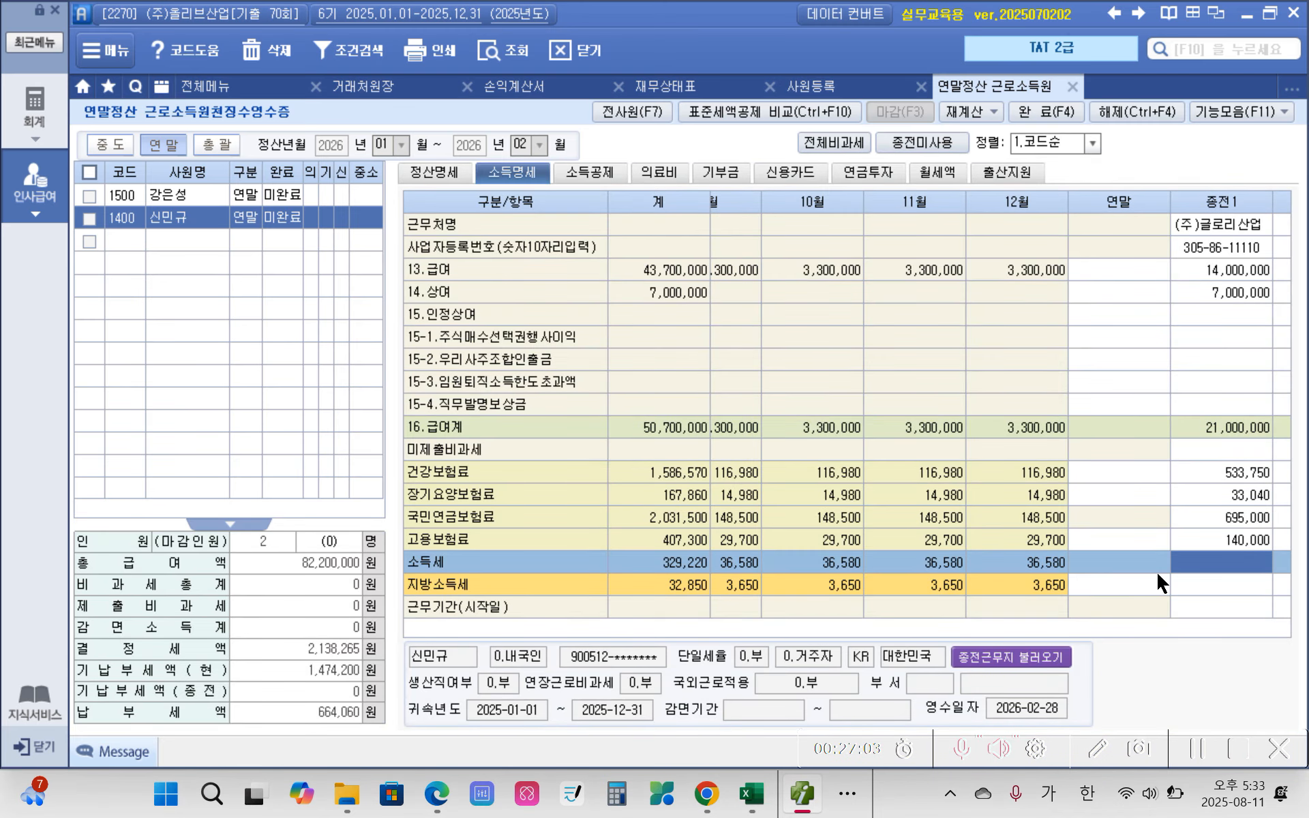
key(Return)
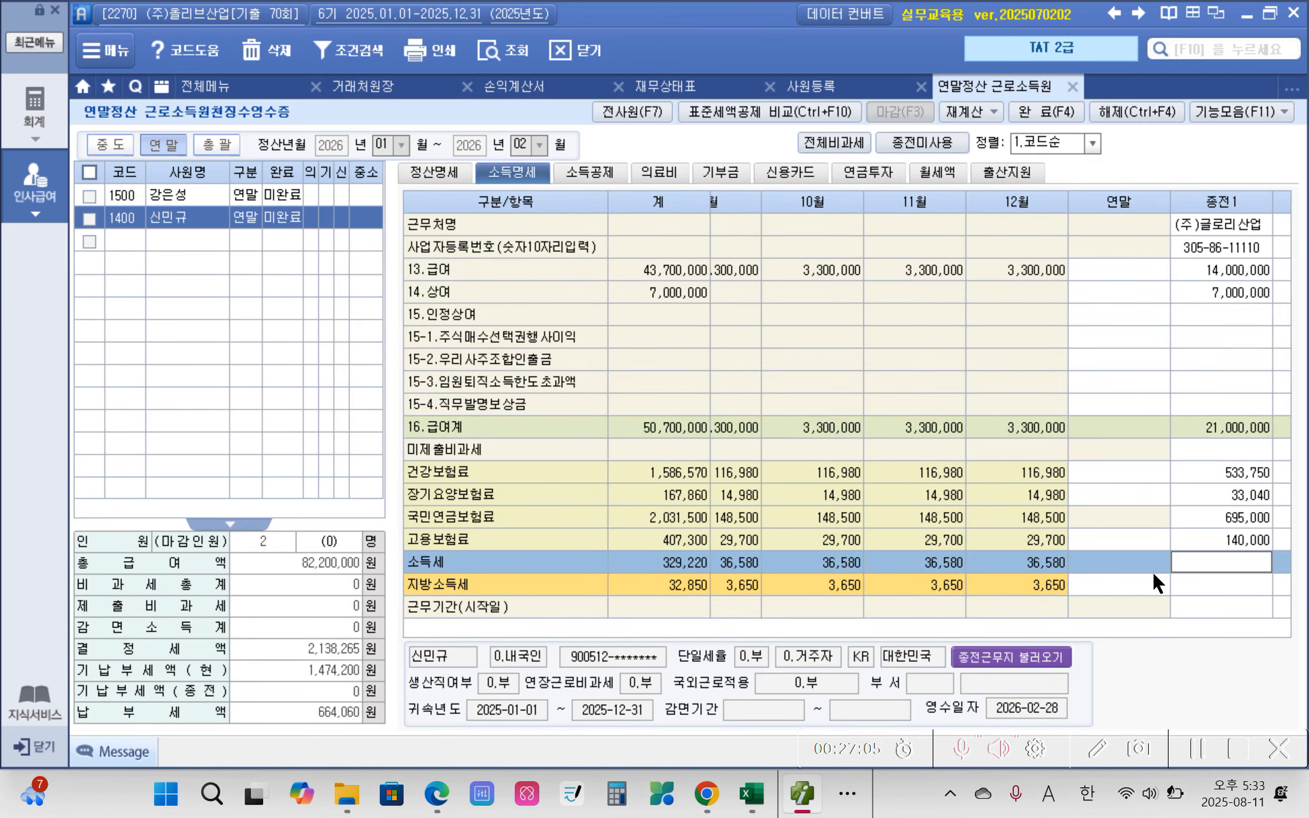
click(1260, 585)
key(Return)
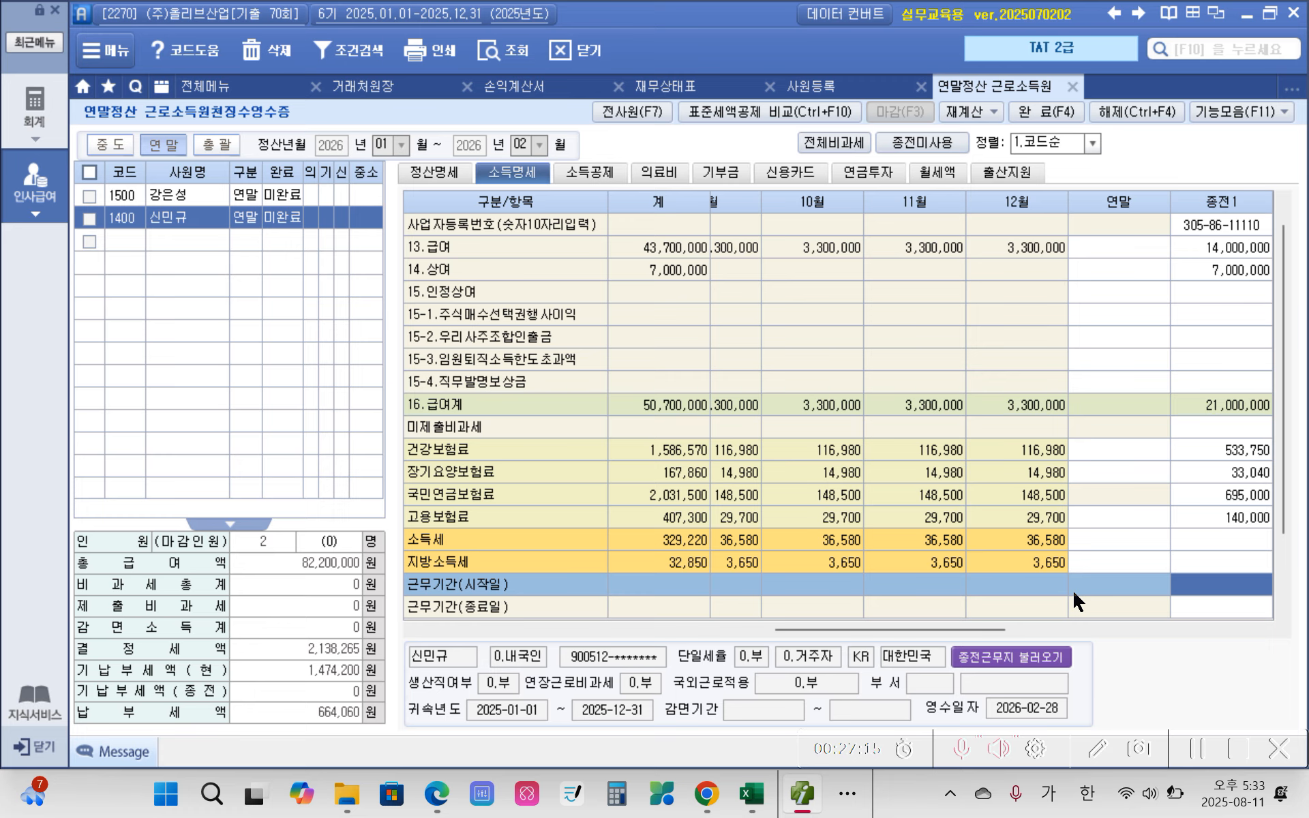
Step: Try to enter 2025-01-01 as the 근무기간(시작일) of 종전1
text(2025010)
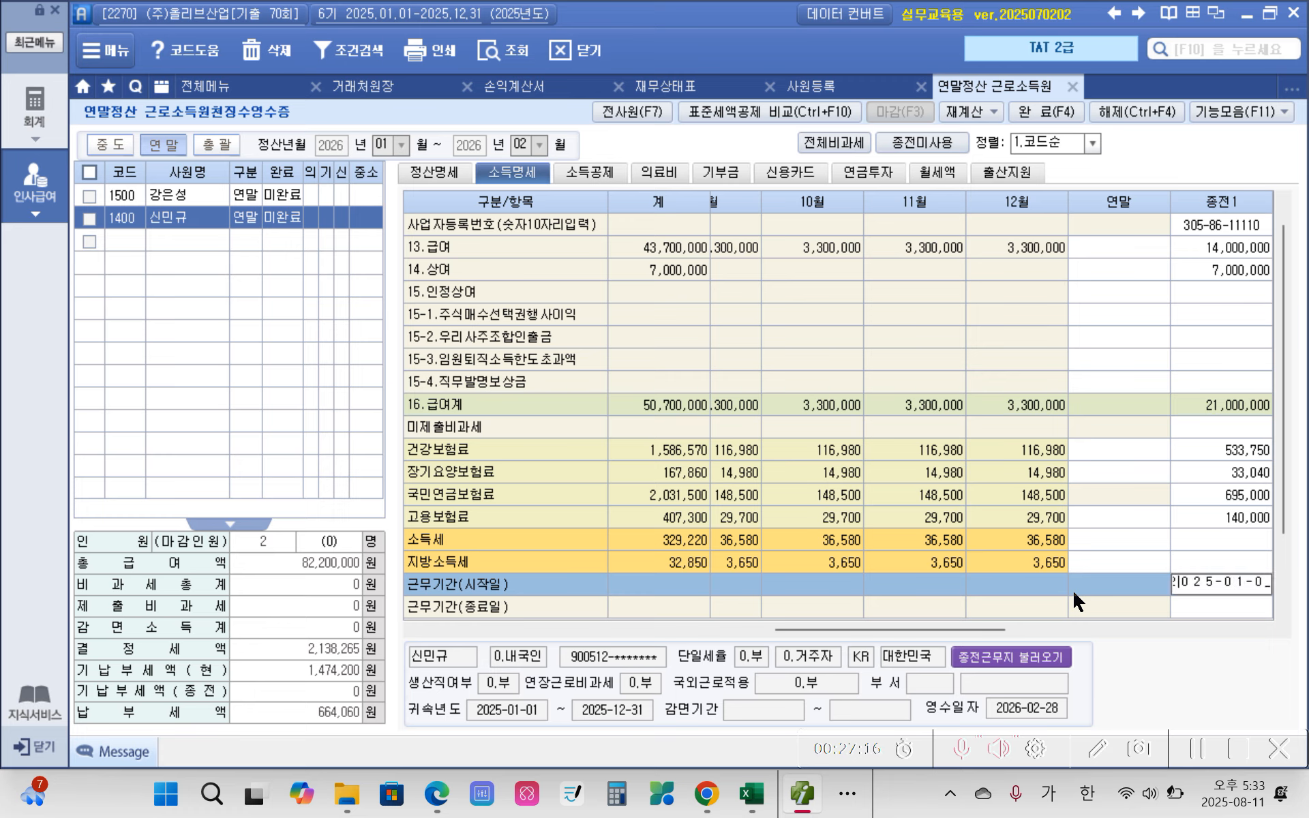
text(1)
key(Return)
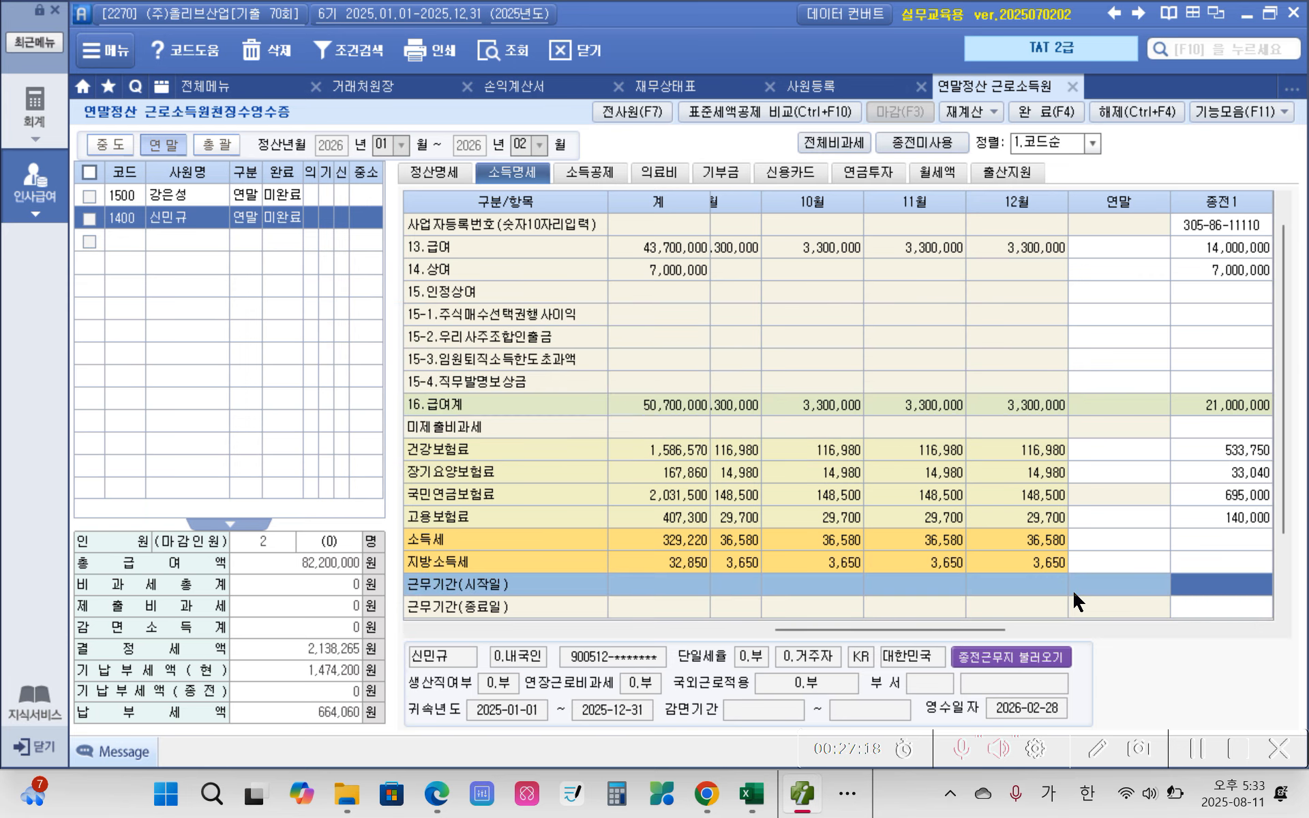
text(2025-)
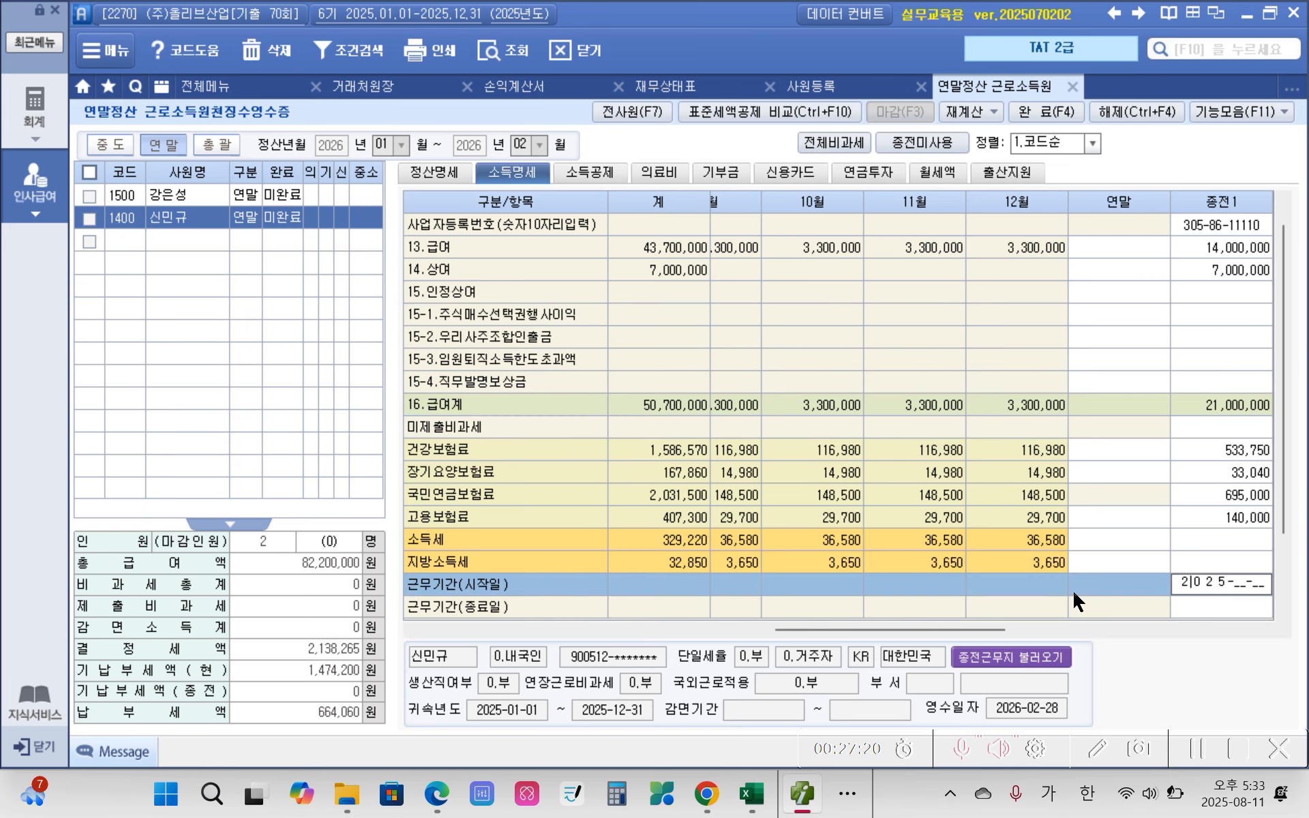
text(01-01)
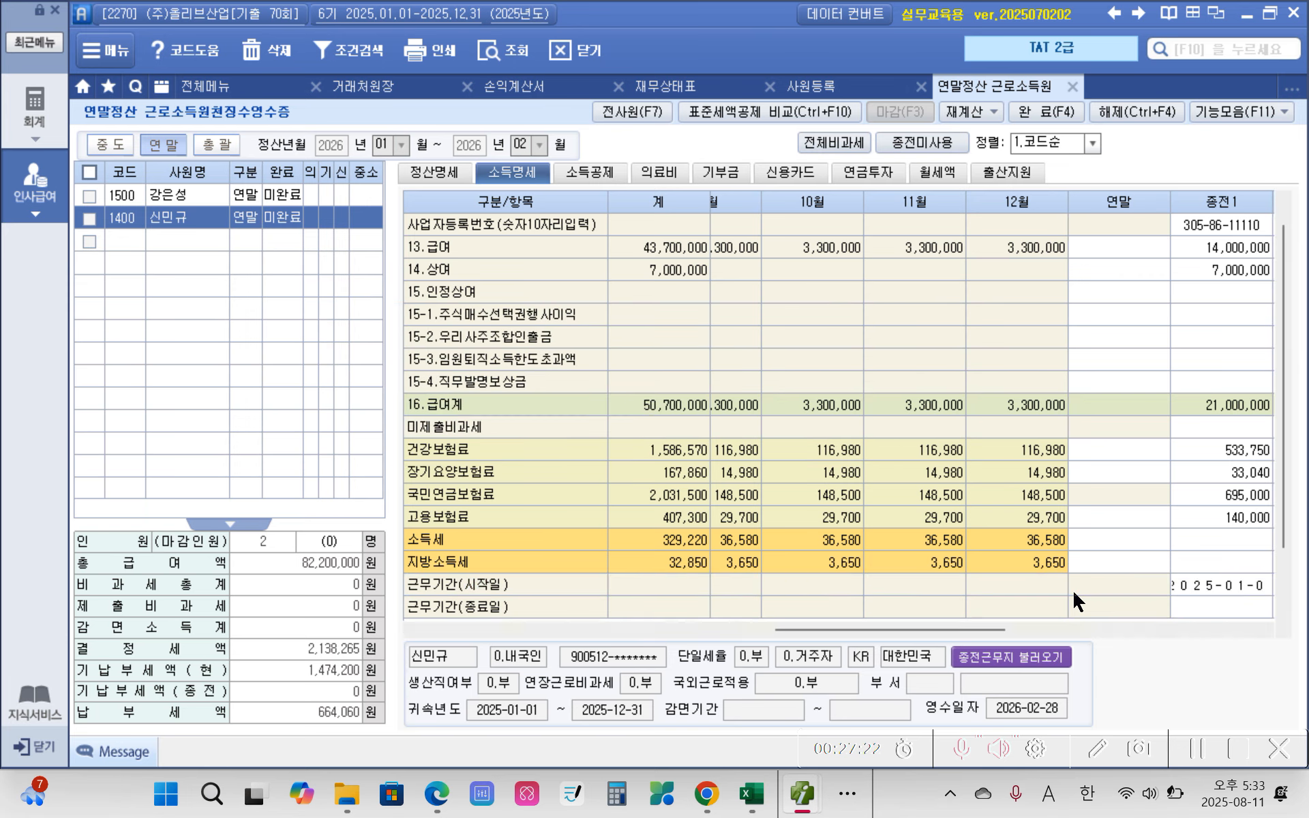
click(1189, 599)
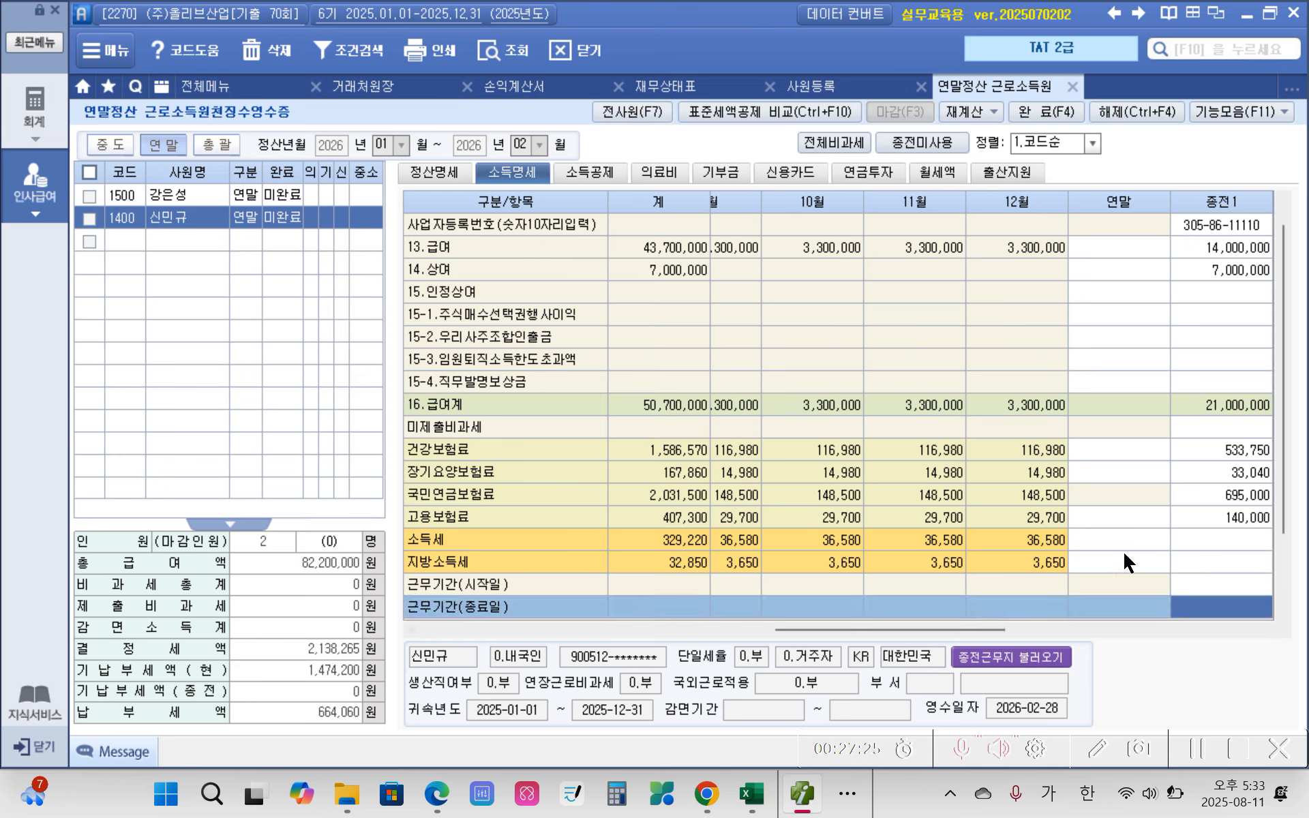
Step: Close and reopen 연말정산 근로소득원천징수영수증, and display the 소득명세 of employee 1500
click(1072, 86)
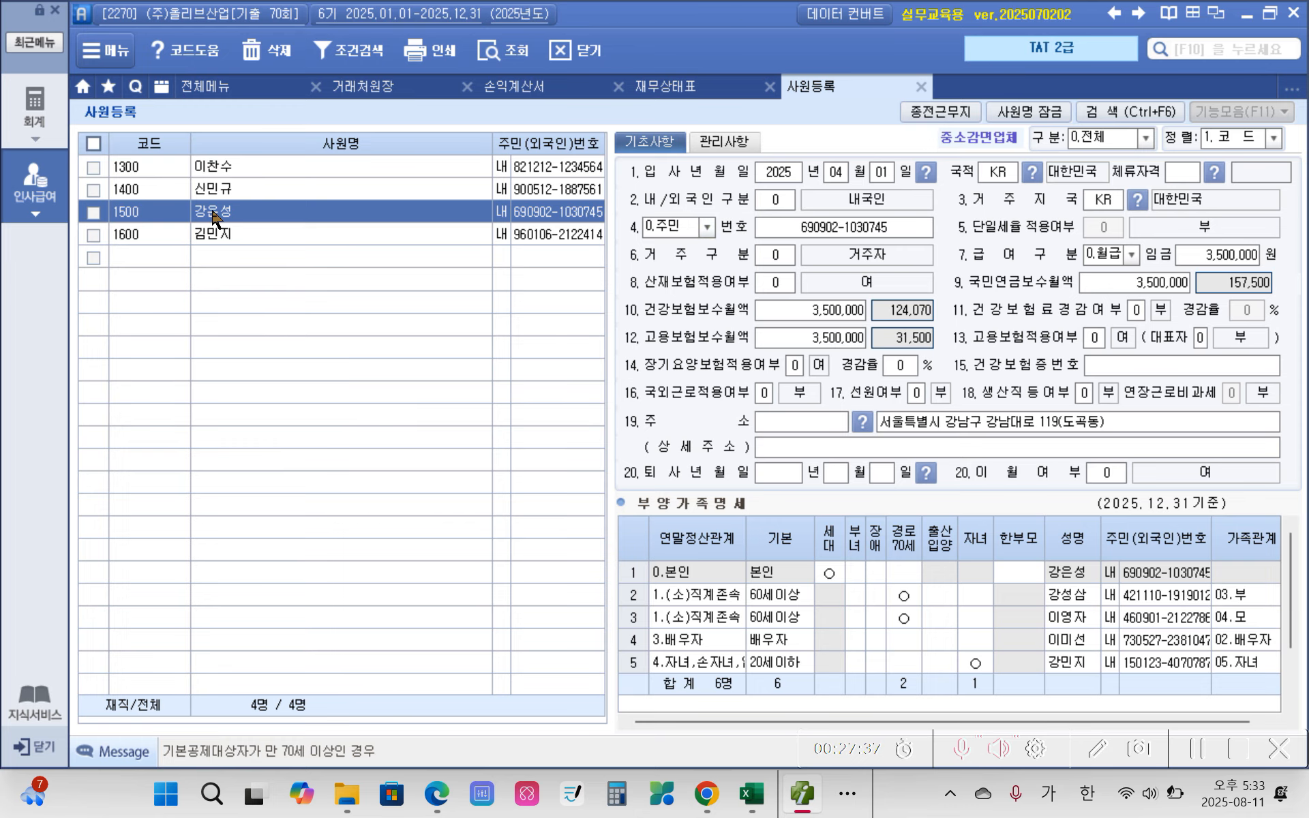
click(58, 208)
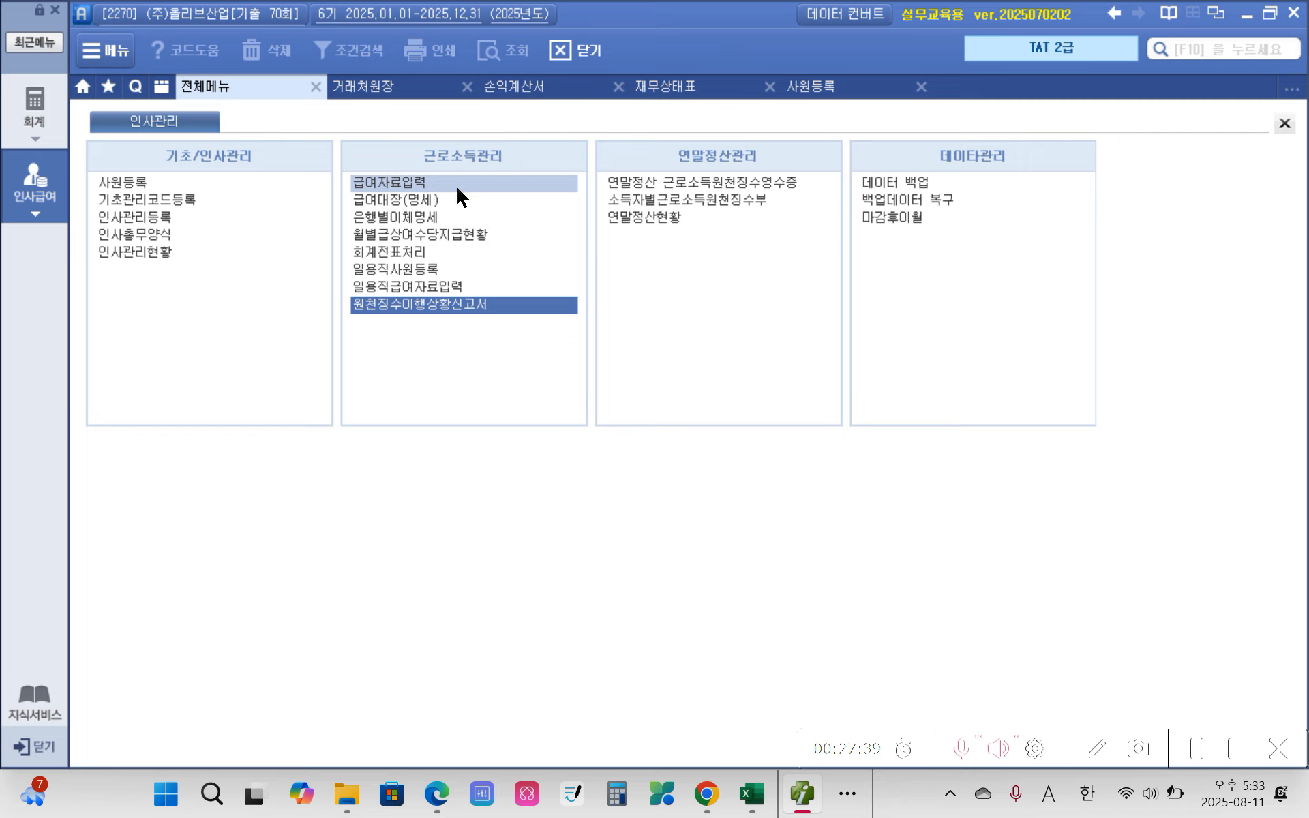
click(691, 182)
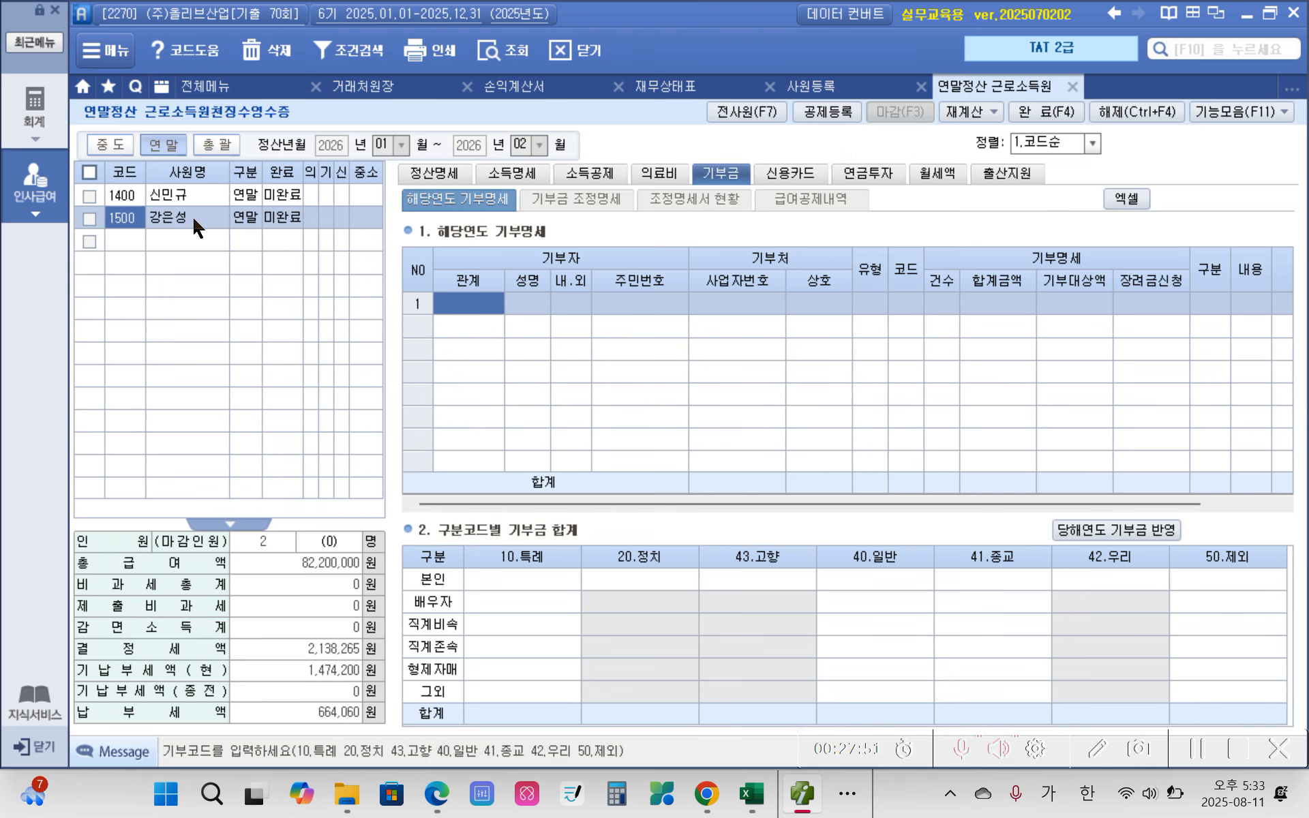
click(499, 180)
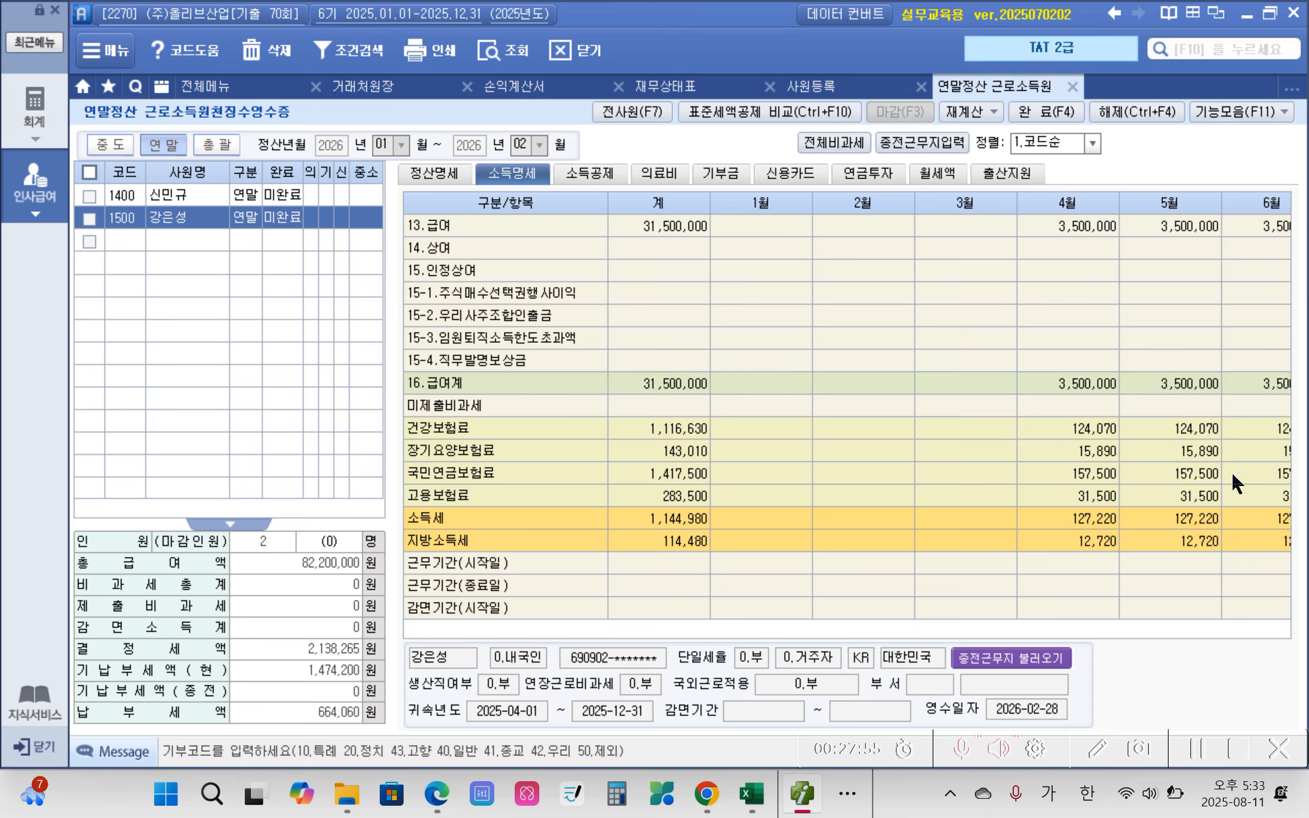
Step: Enable 종전근무지입력 in the 소득명세 of employee 1500
click(1244, 570)
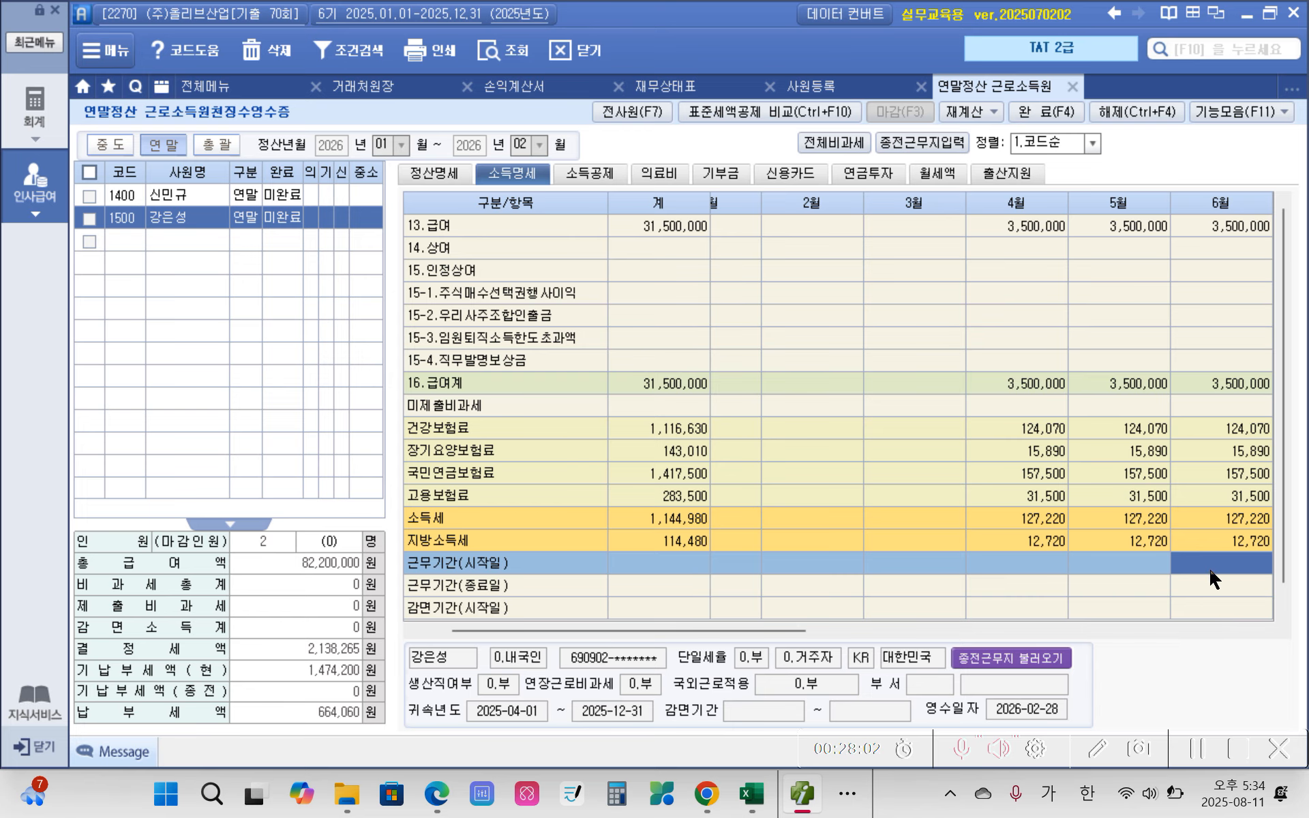
drag(701, 629, 1221, 616)
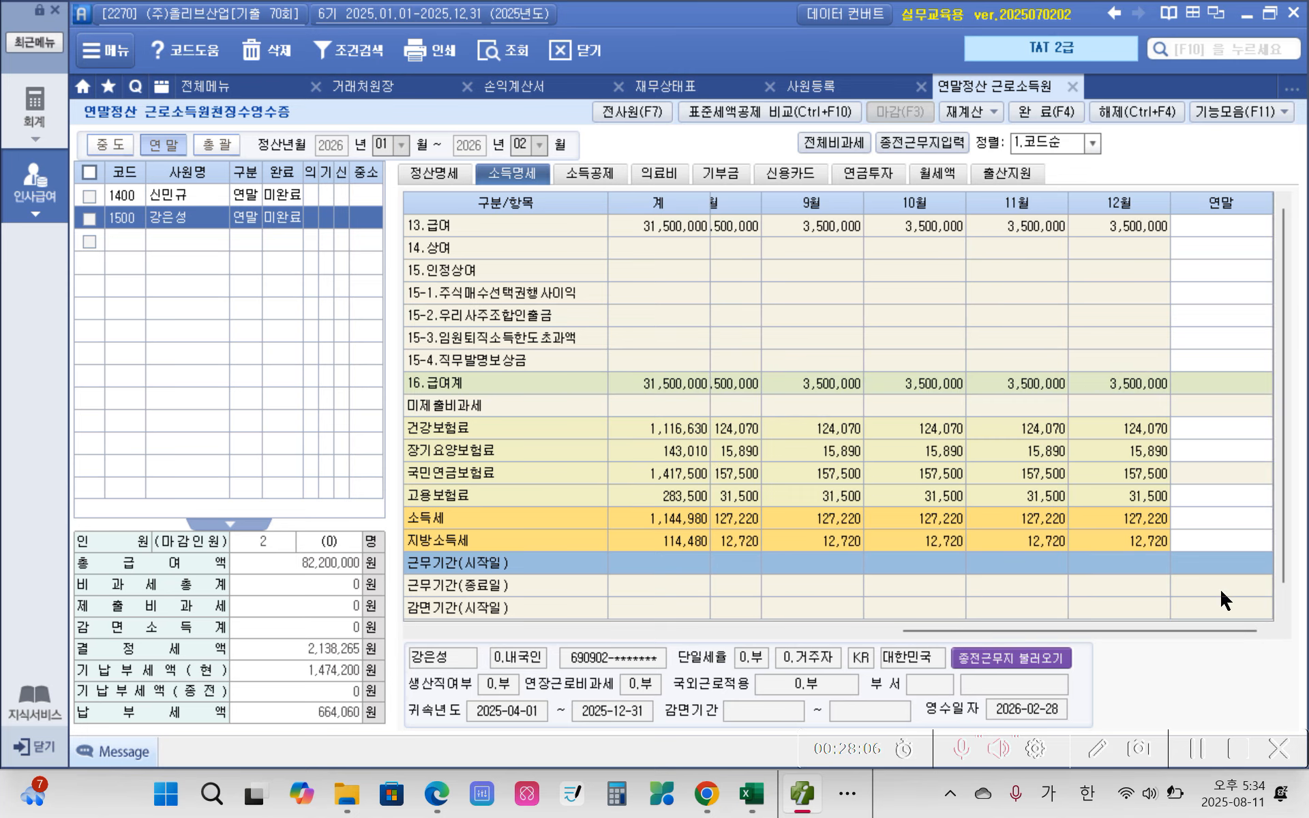
click(522, 177)
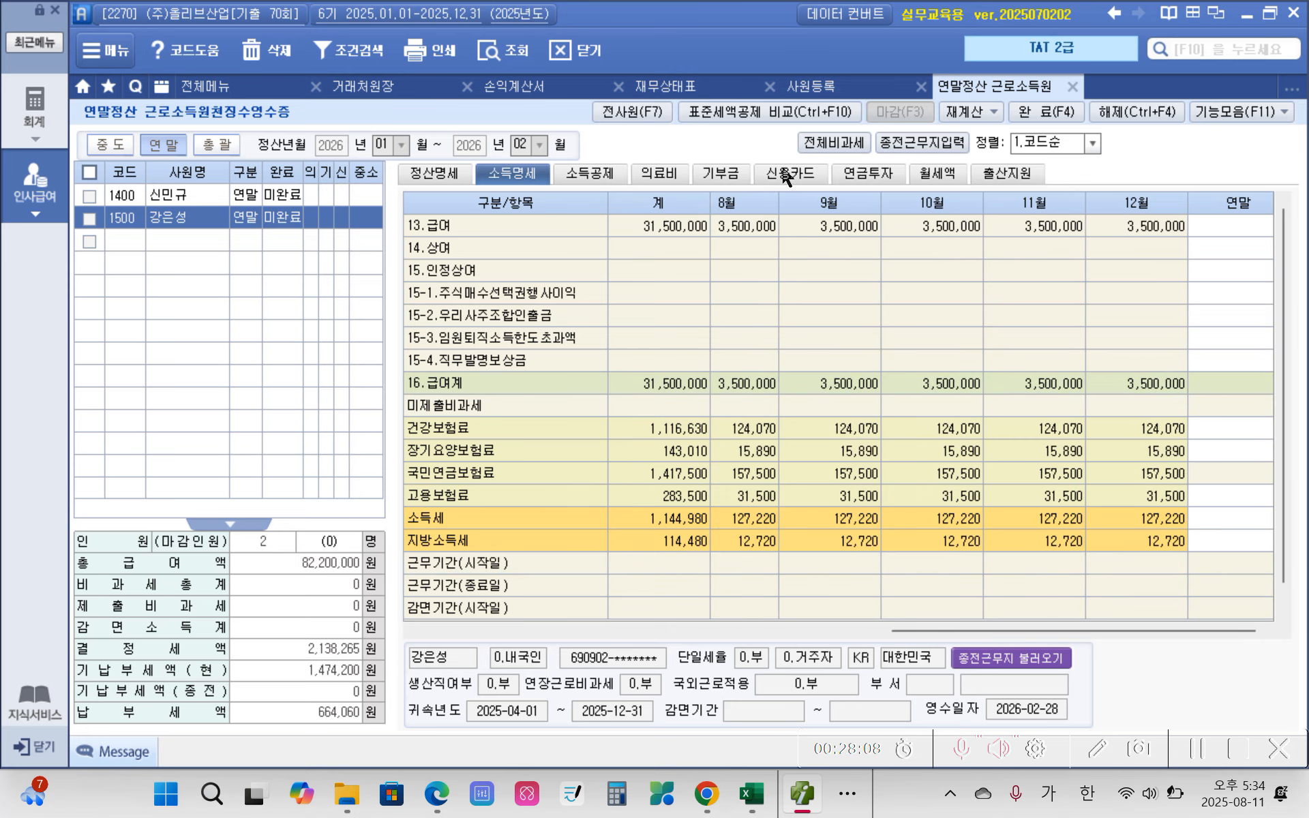
click(934, 141)
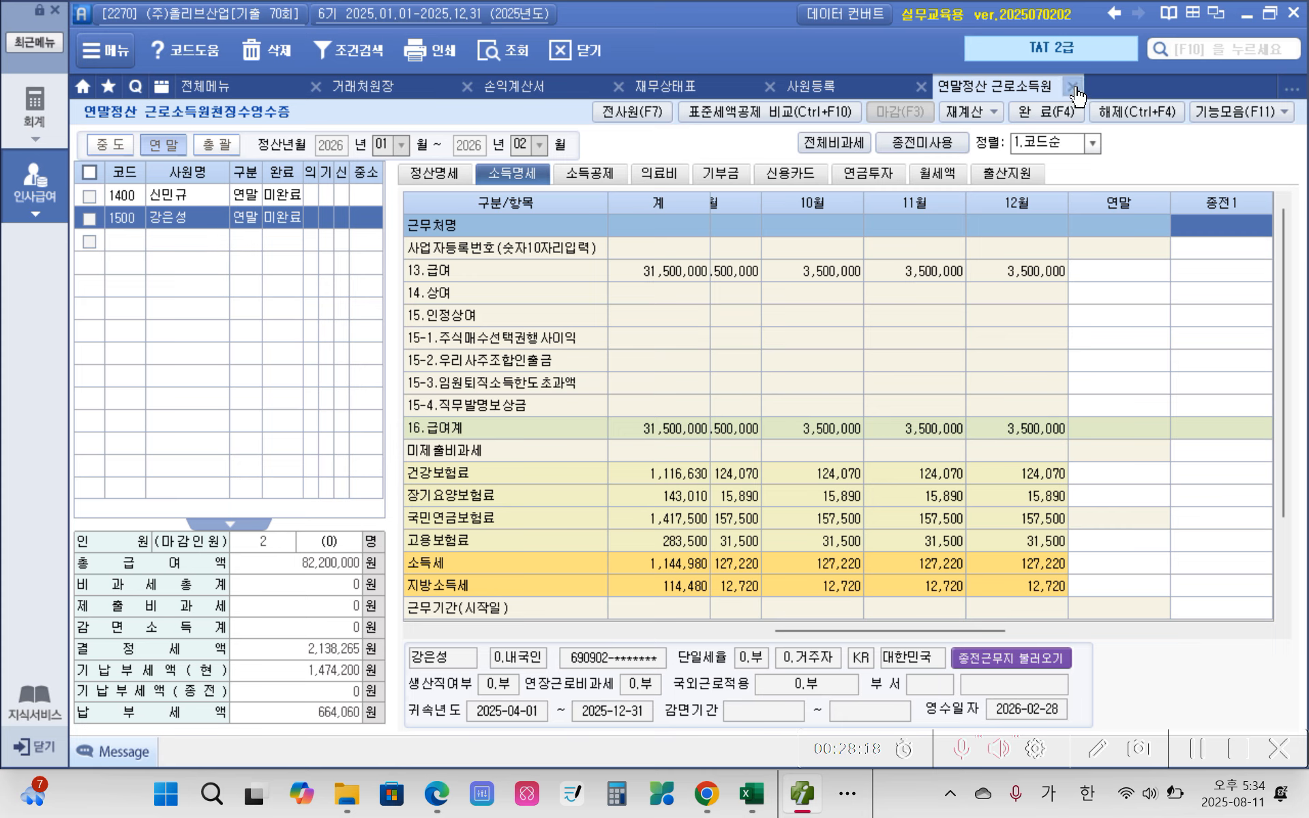
Step: Set the 종전1 근무기간 of employee 1400 to start on 2025-01-01 and end on 2025-03-31
click(170, 197)
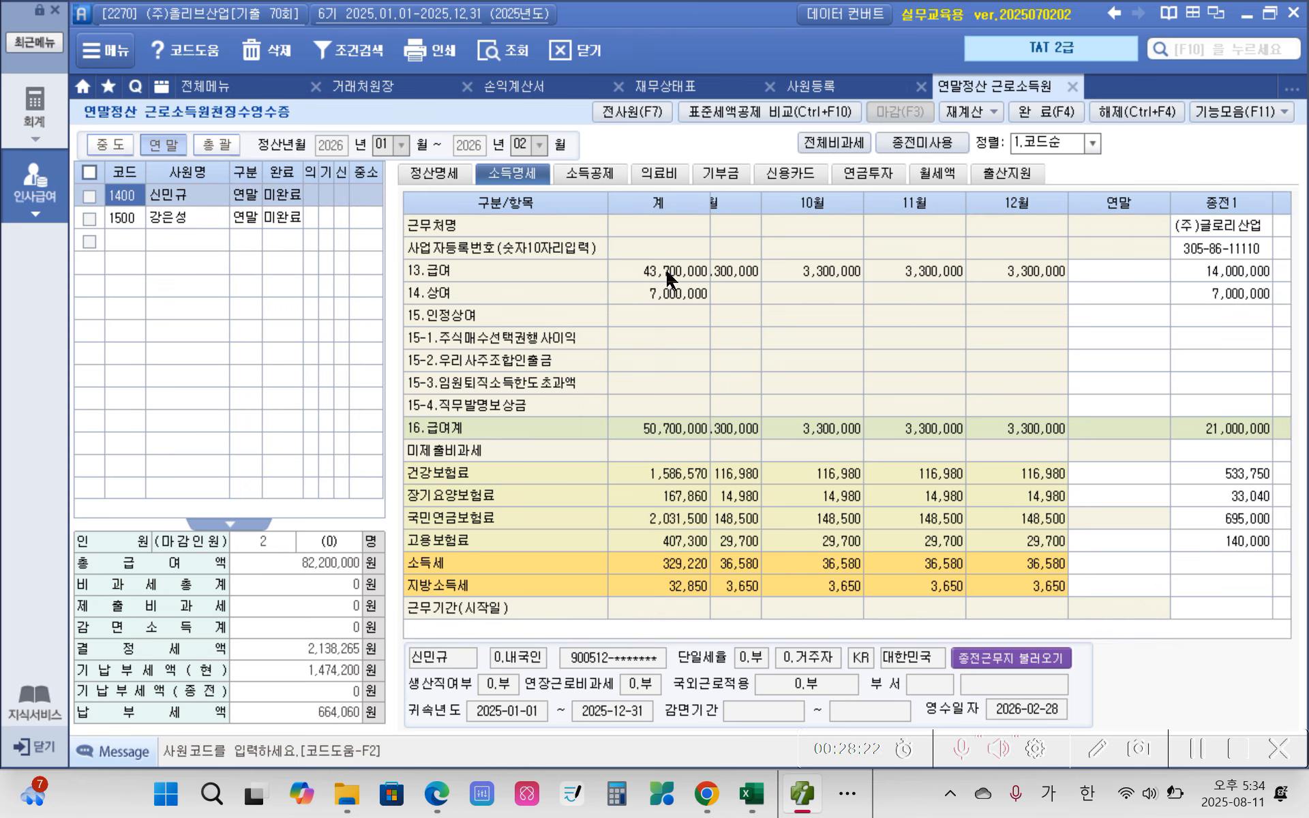
click(1265, 549)
scroll(1264, 548, down, 3)
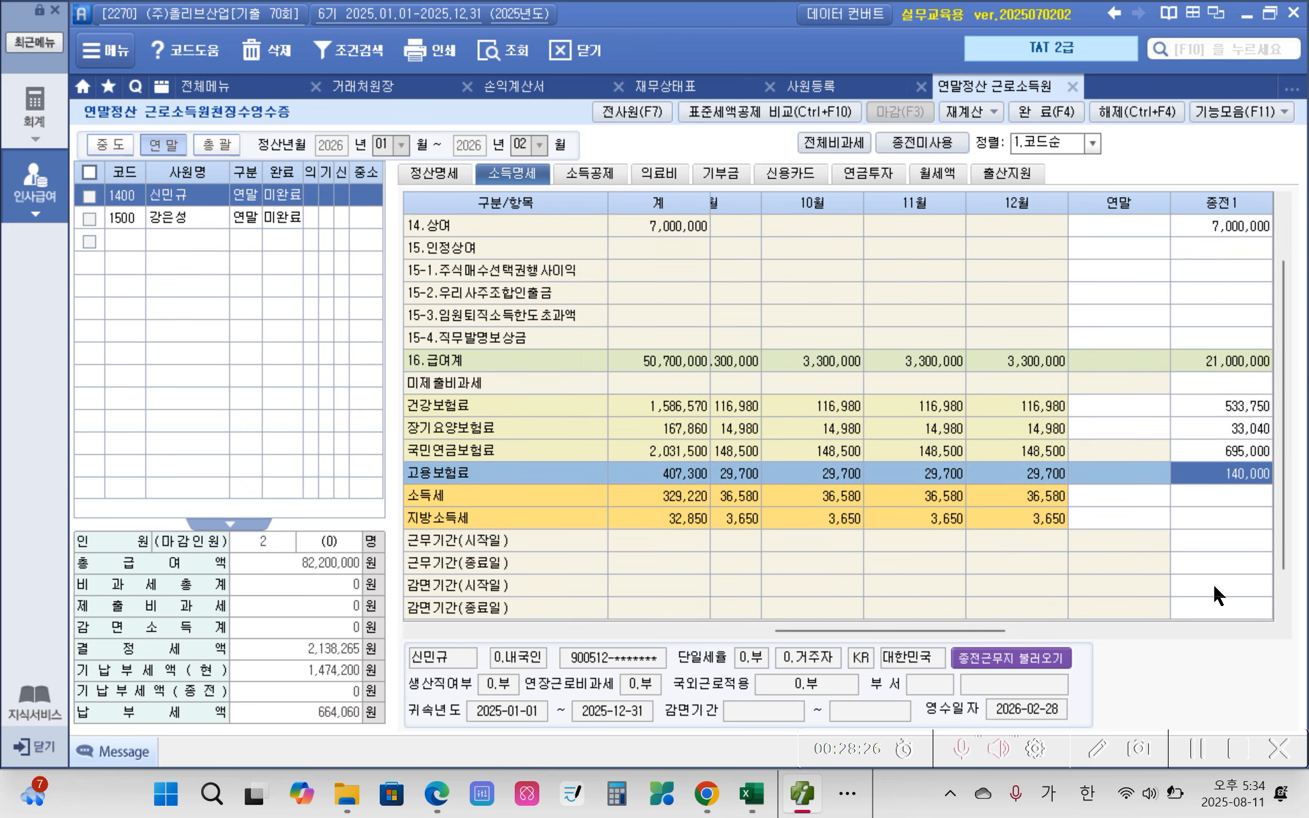
click(497, 563)
click(1184, 538)
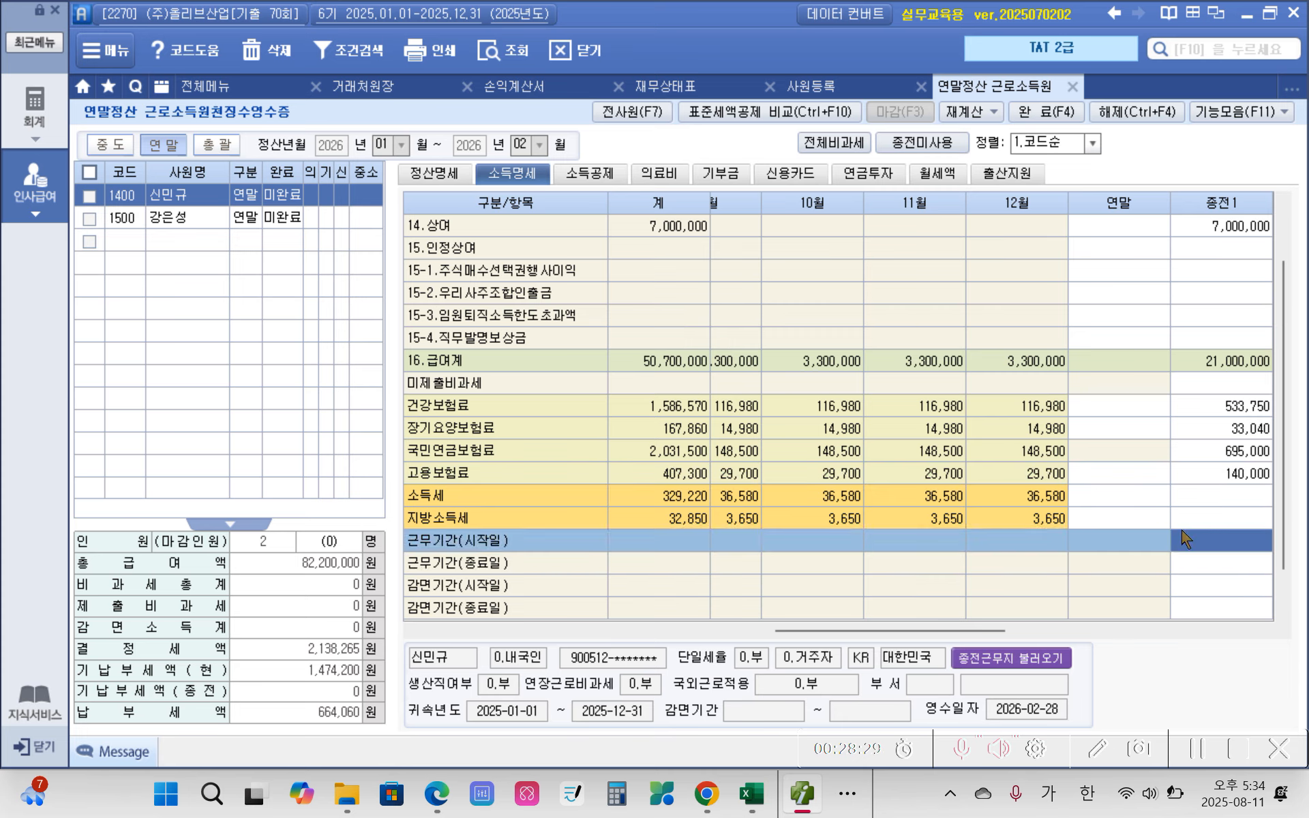
text(2025-01-0)
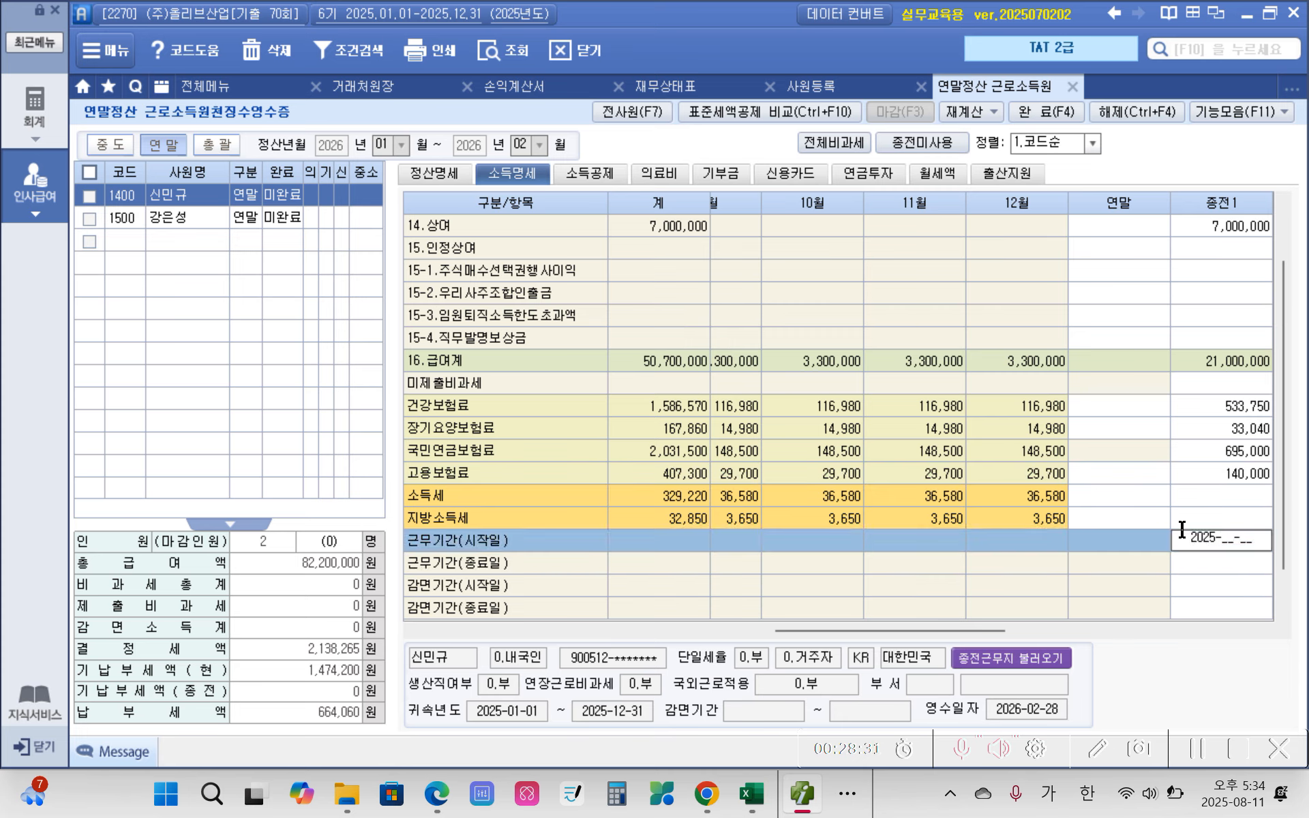
text(1)
key(Return)
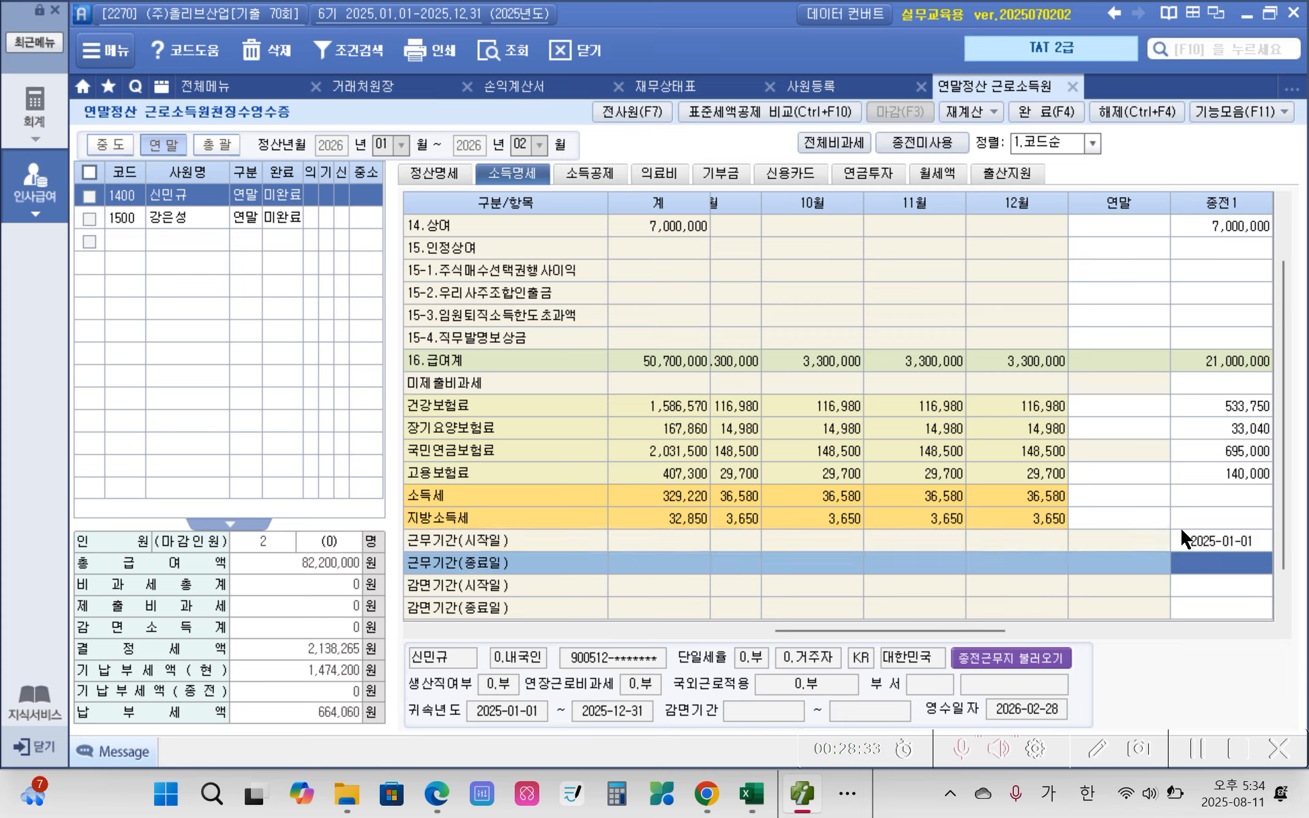
text(2025-)
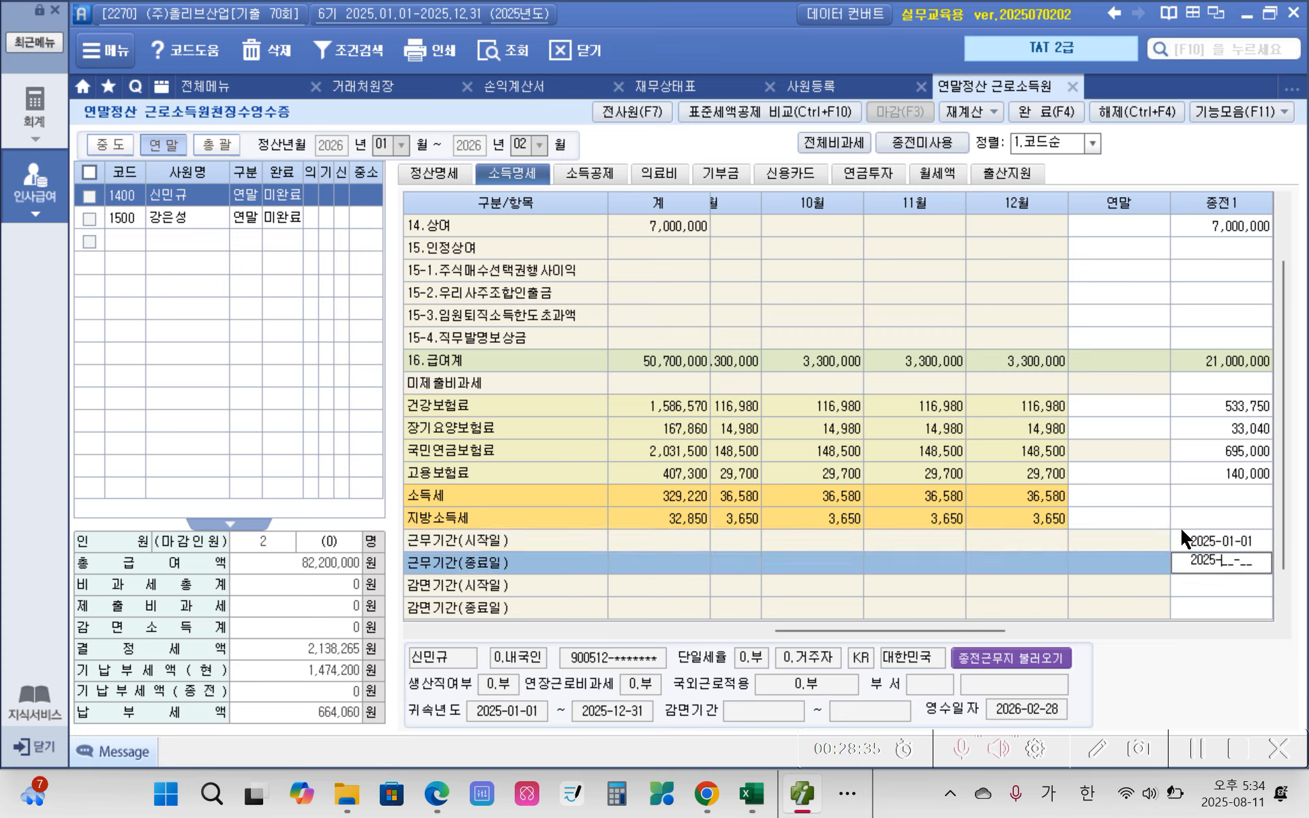
text(03-31)
key(Return)
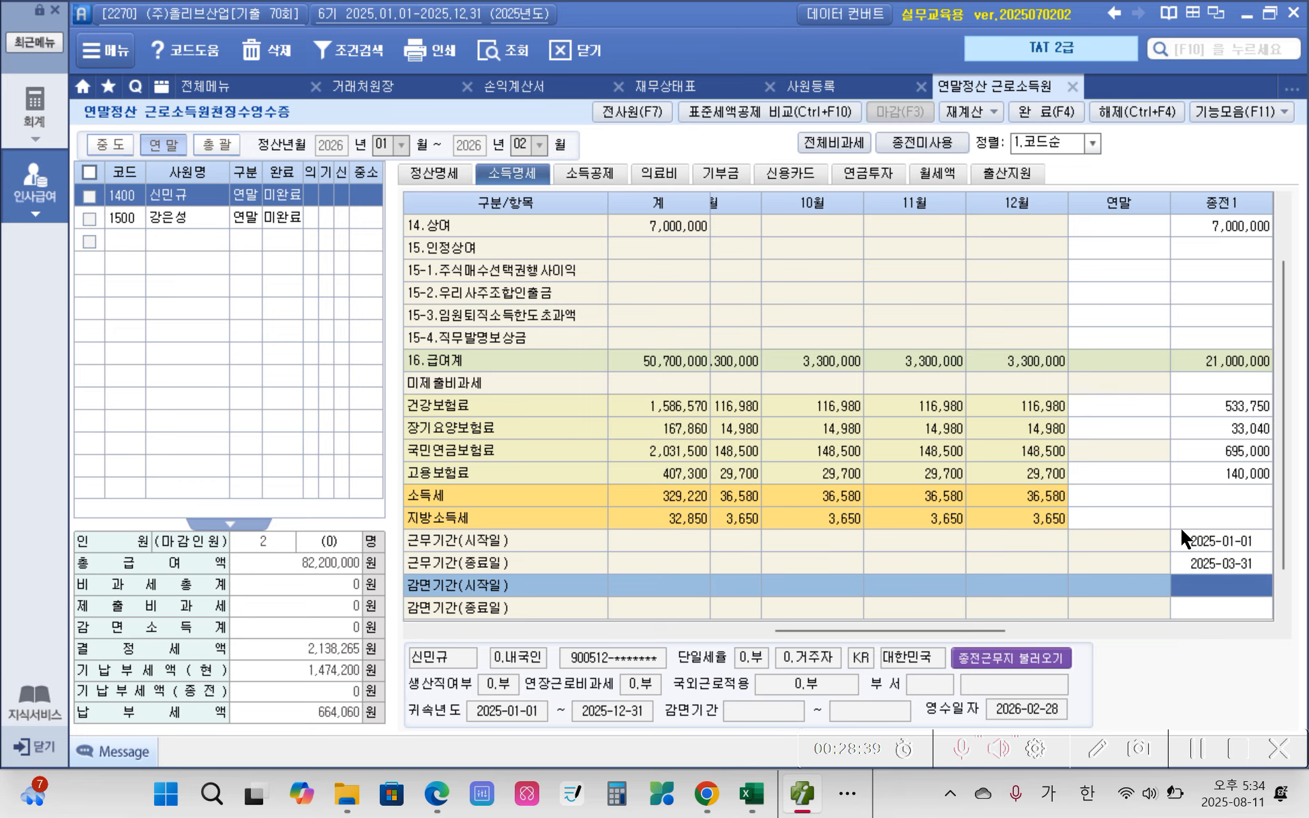
Step: Review the 종전1 entries of employee 1400, leaving 소득세 and 지방소득세 blank
scroll(1186, 503, up, 1)
scroll(1186, 503, down, 2)
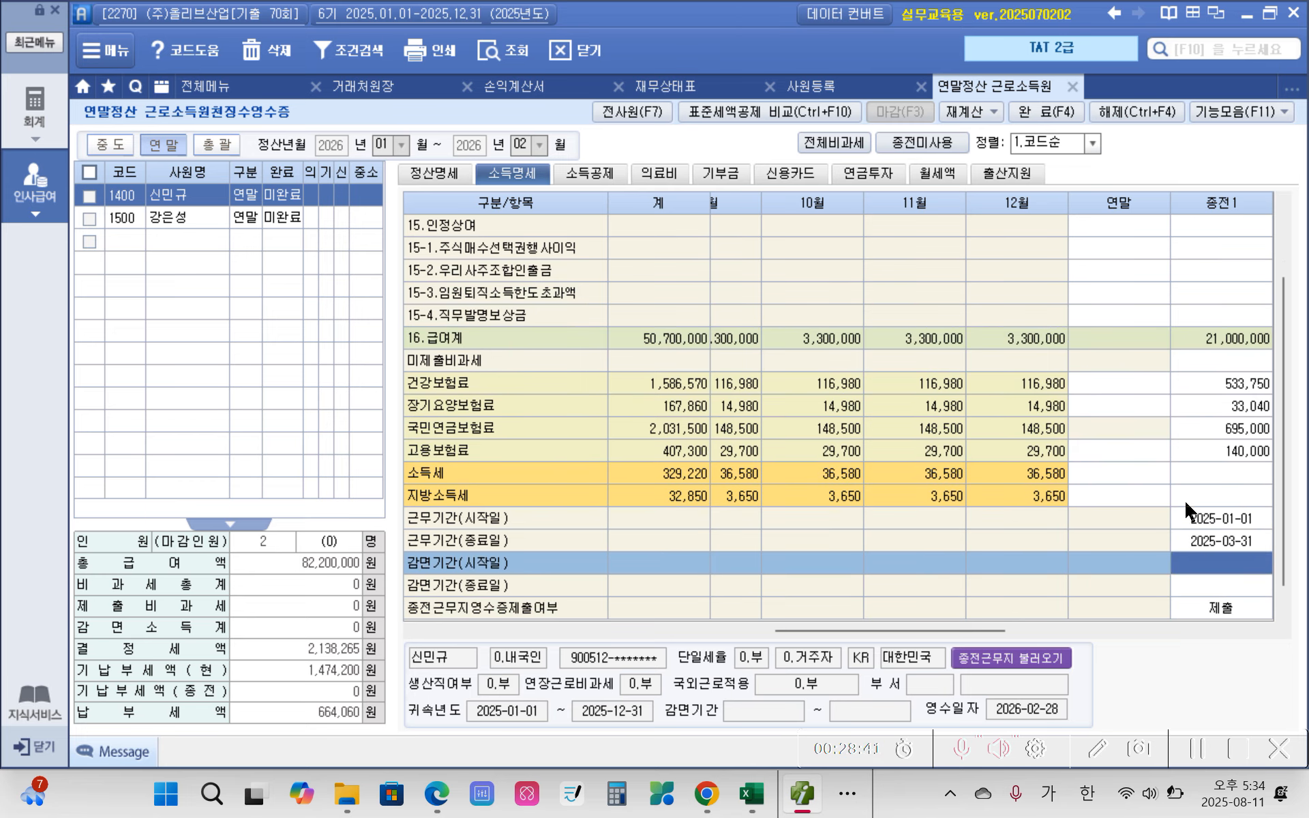
click(1220, 470)
key(Return)
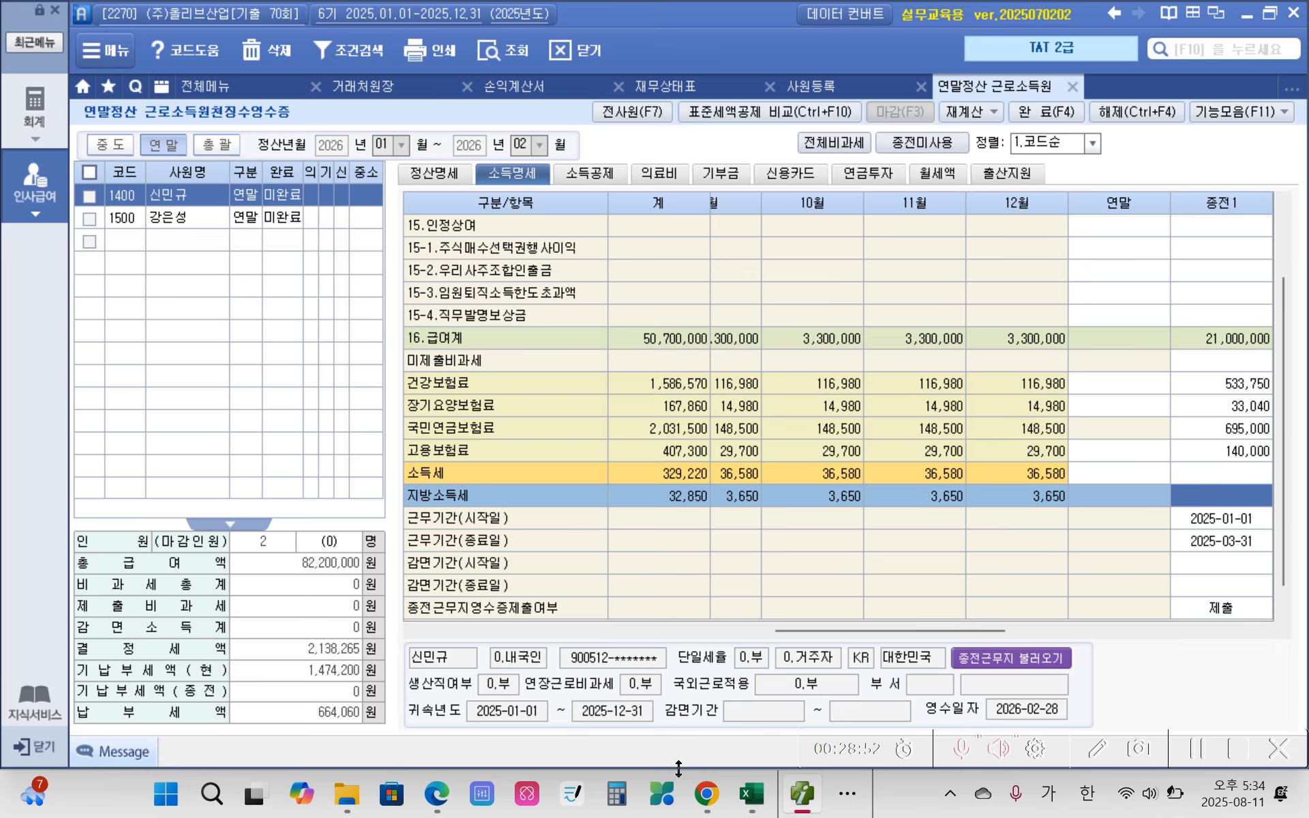
Step: Switch to the exam PDF in Edge and highlight 의료비 in yellow in the title of the medical expense certificate
click(442, 778)
scroll(388, 554, down, 7)
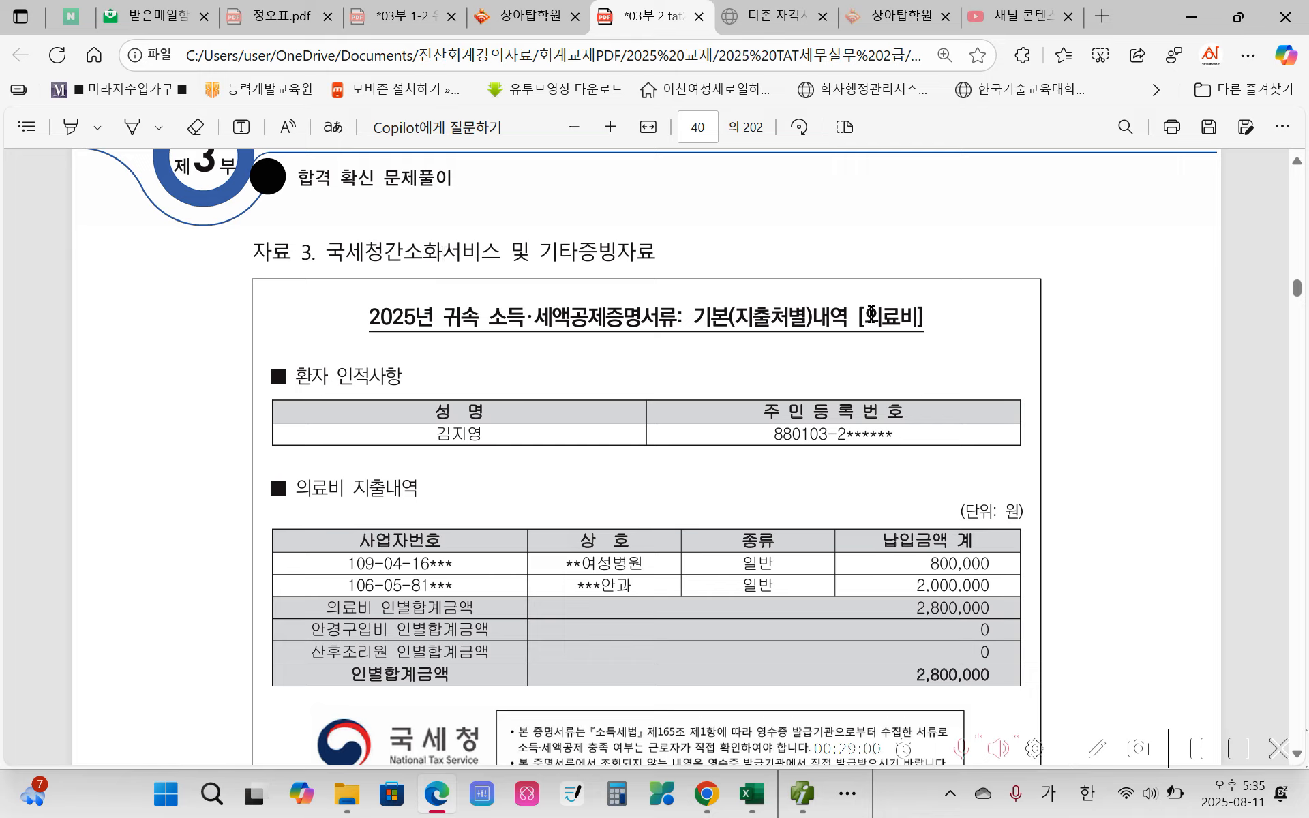
drag(868, 316, 916, 318)
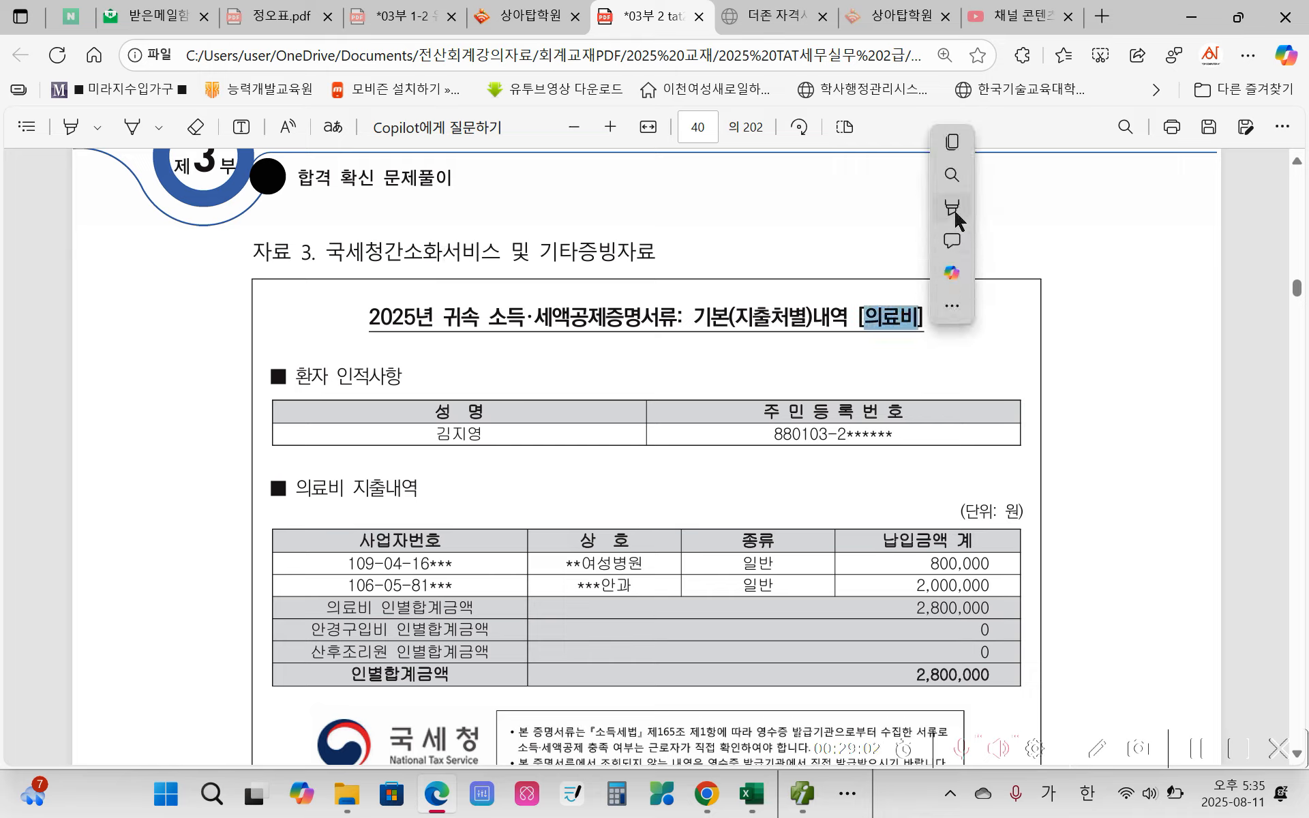
mouse_move(959, 214)
mouse_move(1081, 213)
click(1187, 206)
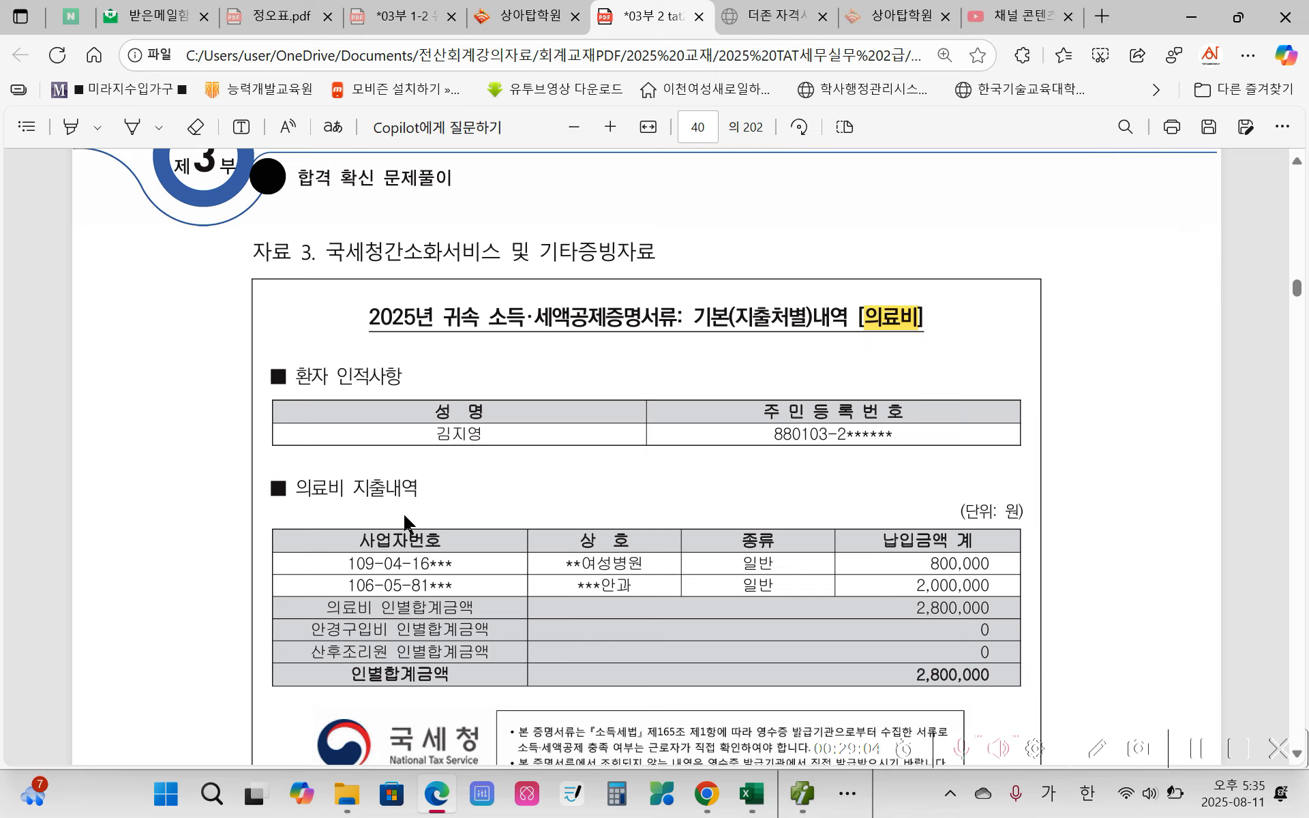
scroll(417, 518, down, 1)
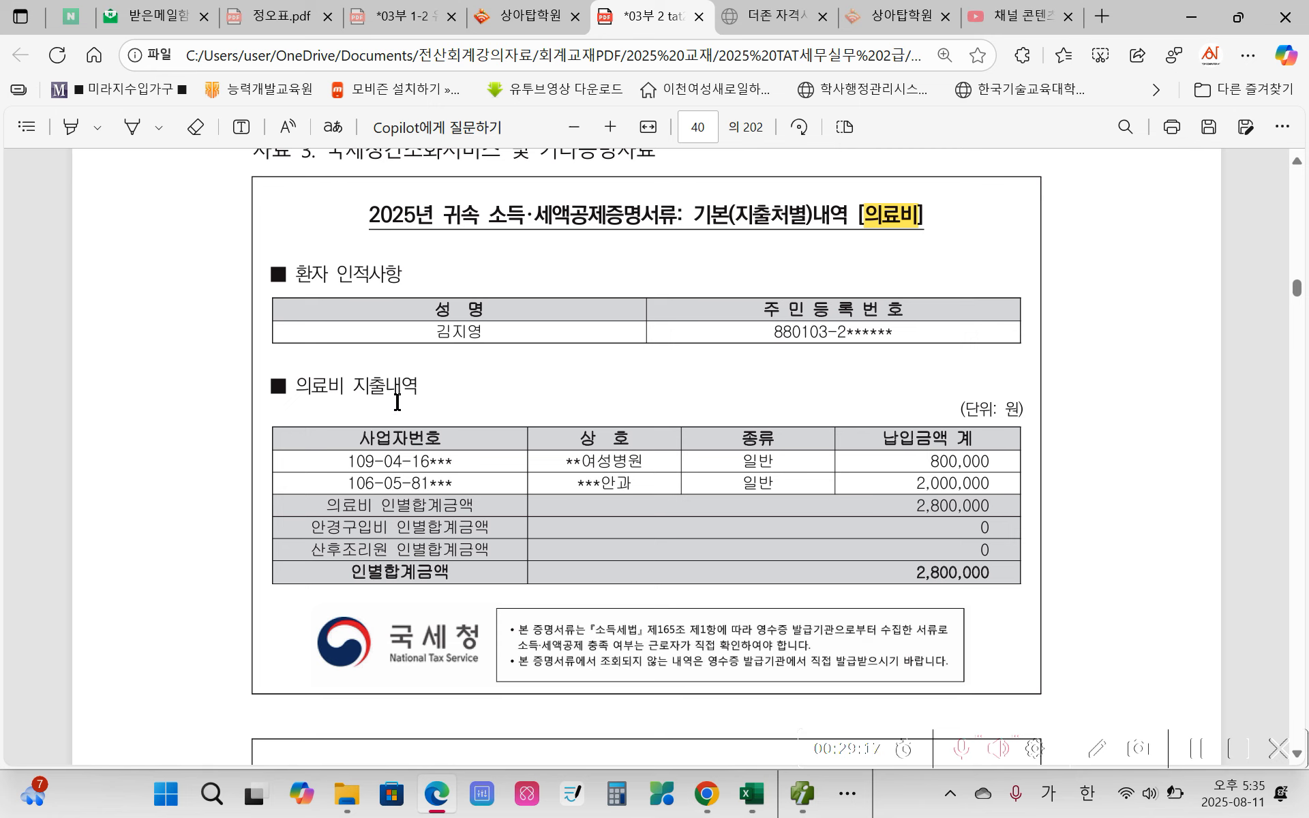
Step: Switch to Smart A, open the 의료비 details of employee 1400, and pick the 배우자 as the dependent in row 1
click(800, 798)
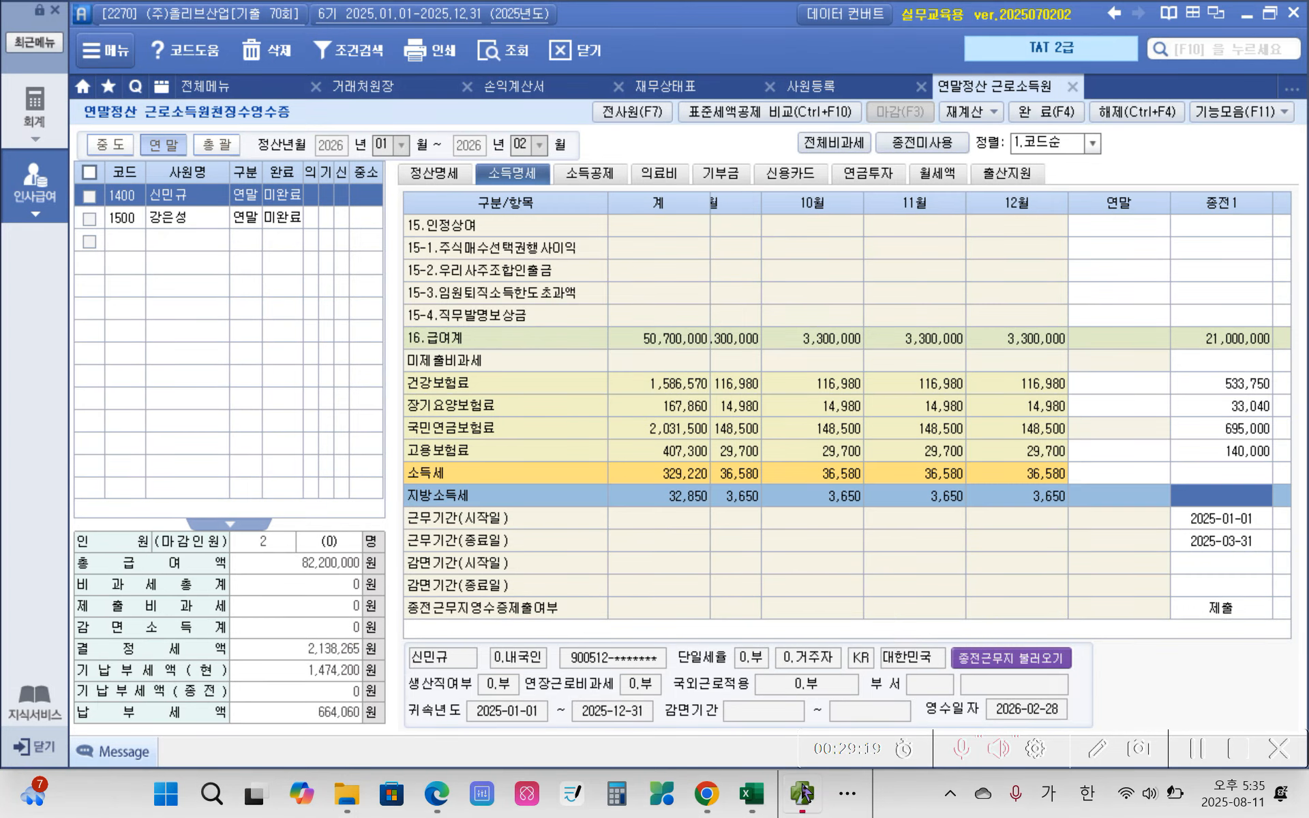
click(655, 178)
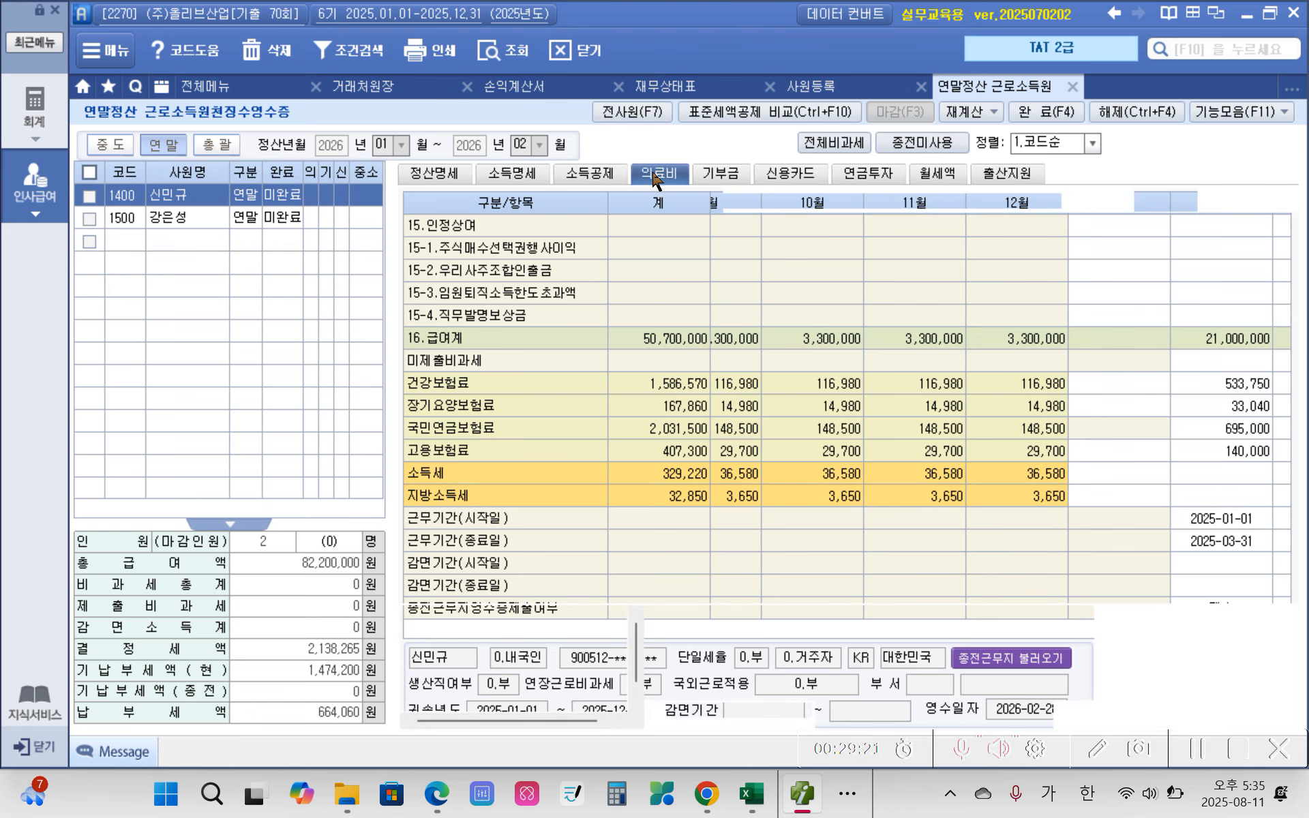
click(483, 294)
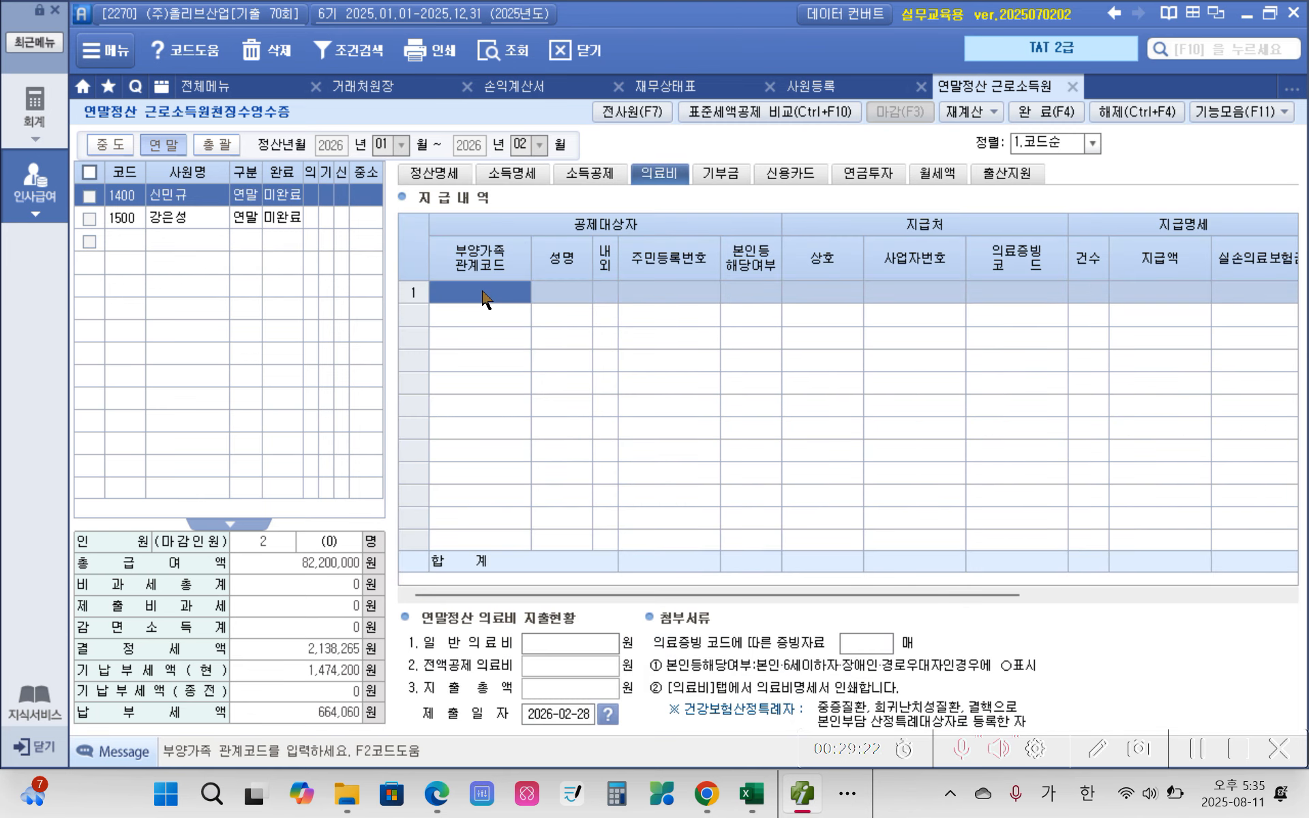
key(F2)
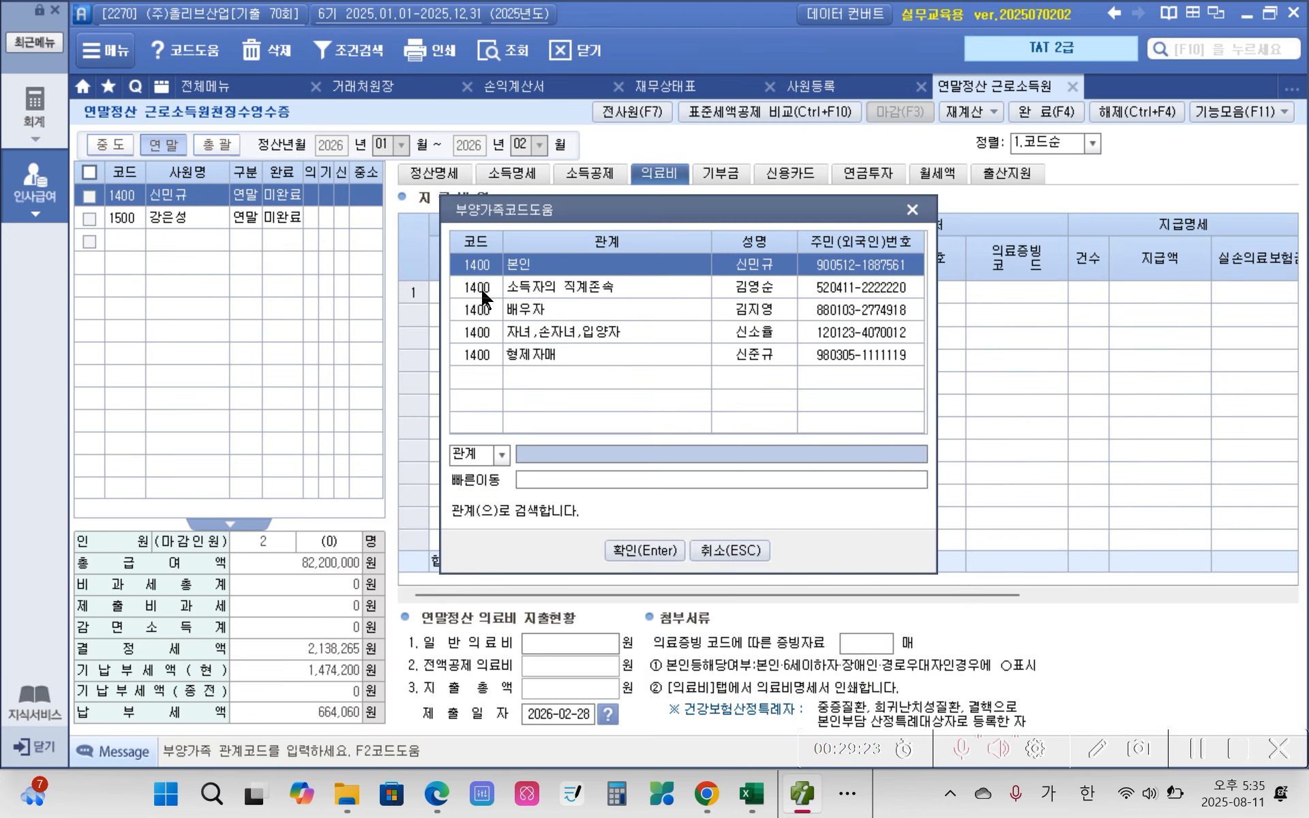
click(527, 315)
click(645, 552)
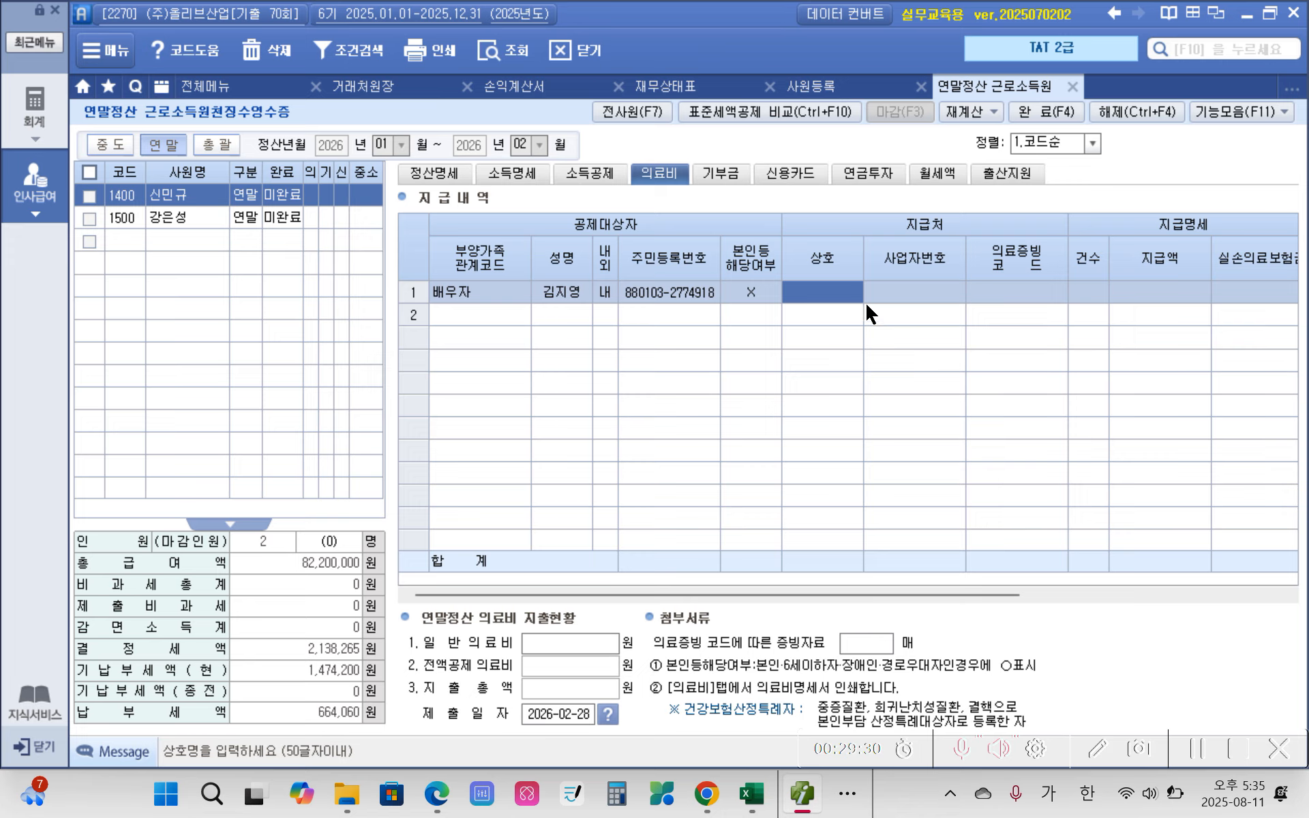
Step: Complete the 배우자 medical expense row with 의료증빙코드 국세청, 건수 1 and 지급액 2,800,000, leaving 실손의료보험금 blank
click(902, 300)
click(1003, 294)
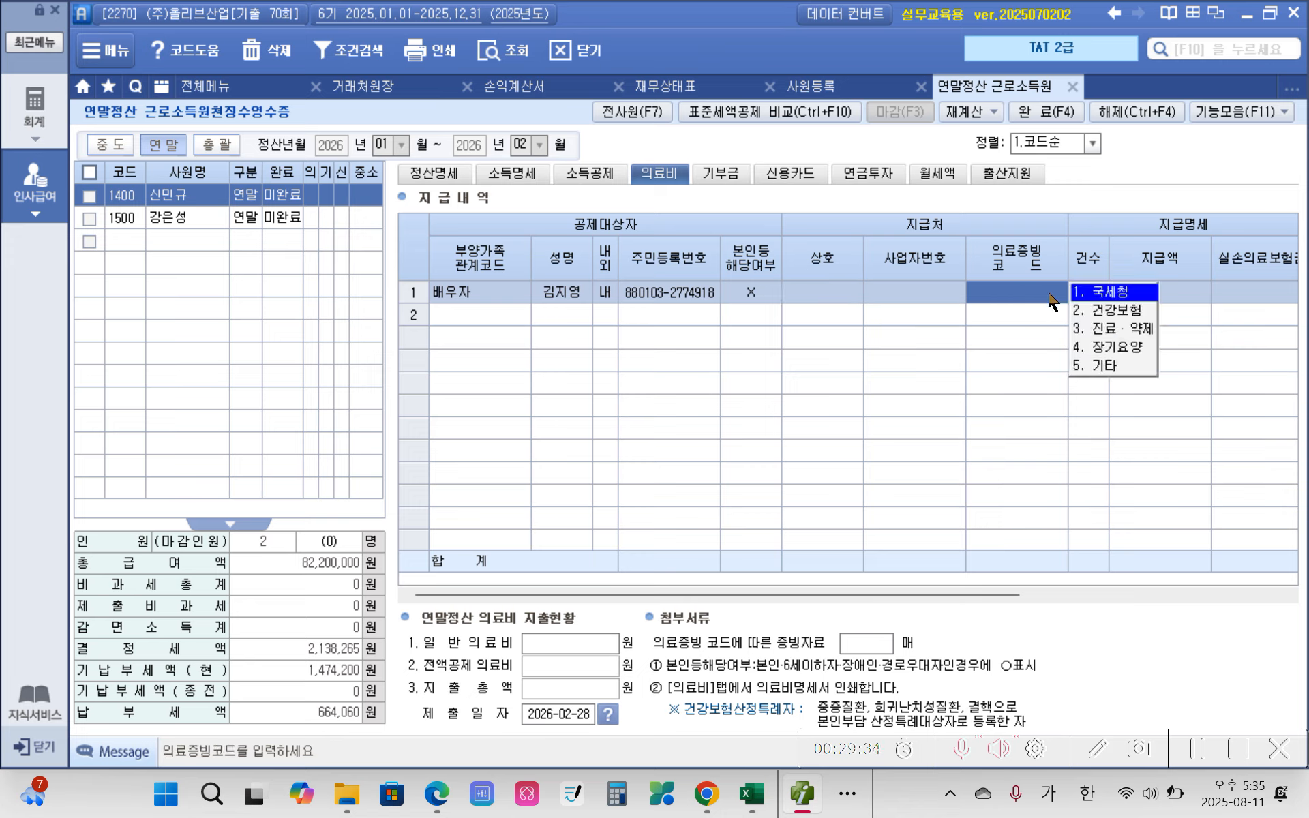
click(1112, 292)
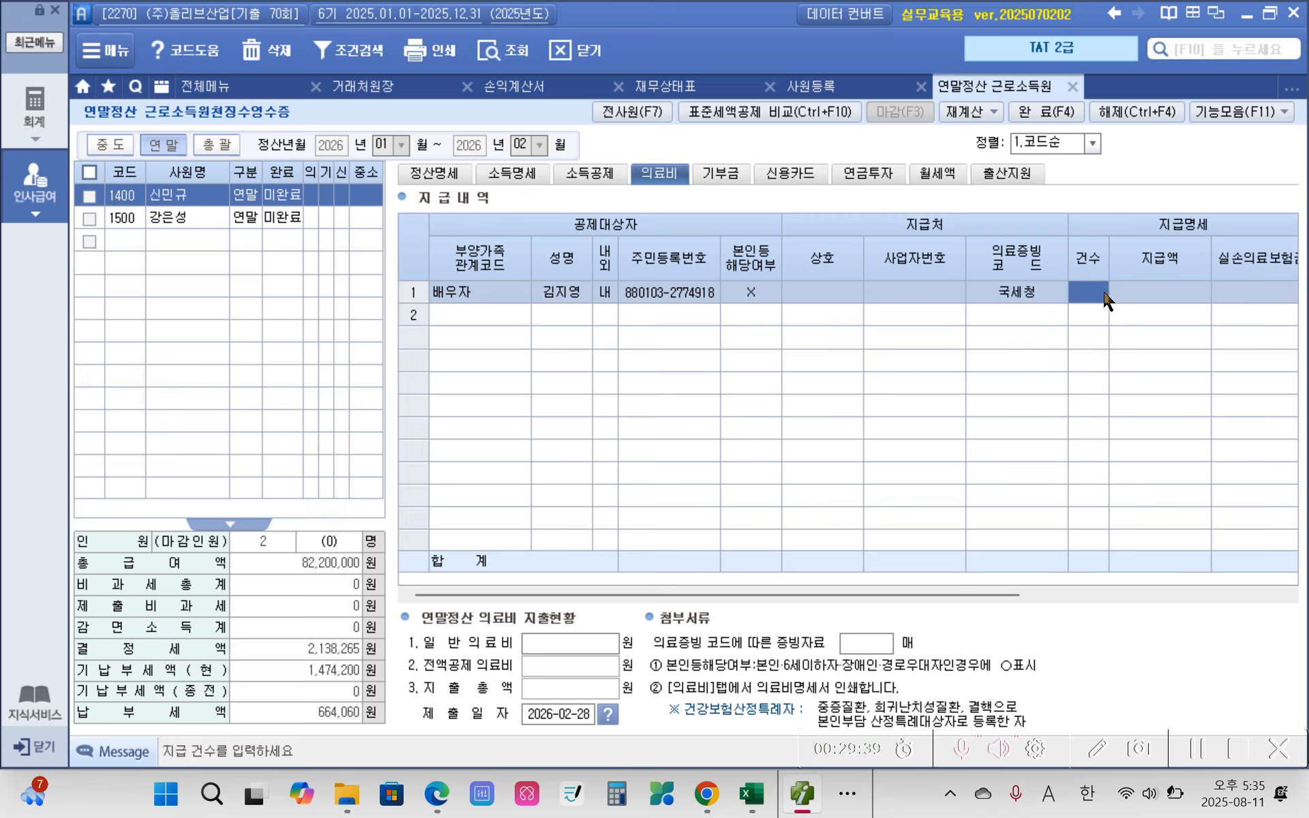
text(1)
key(Return)
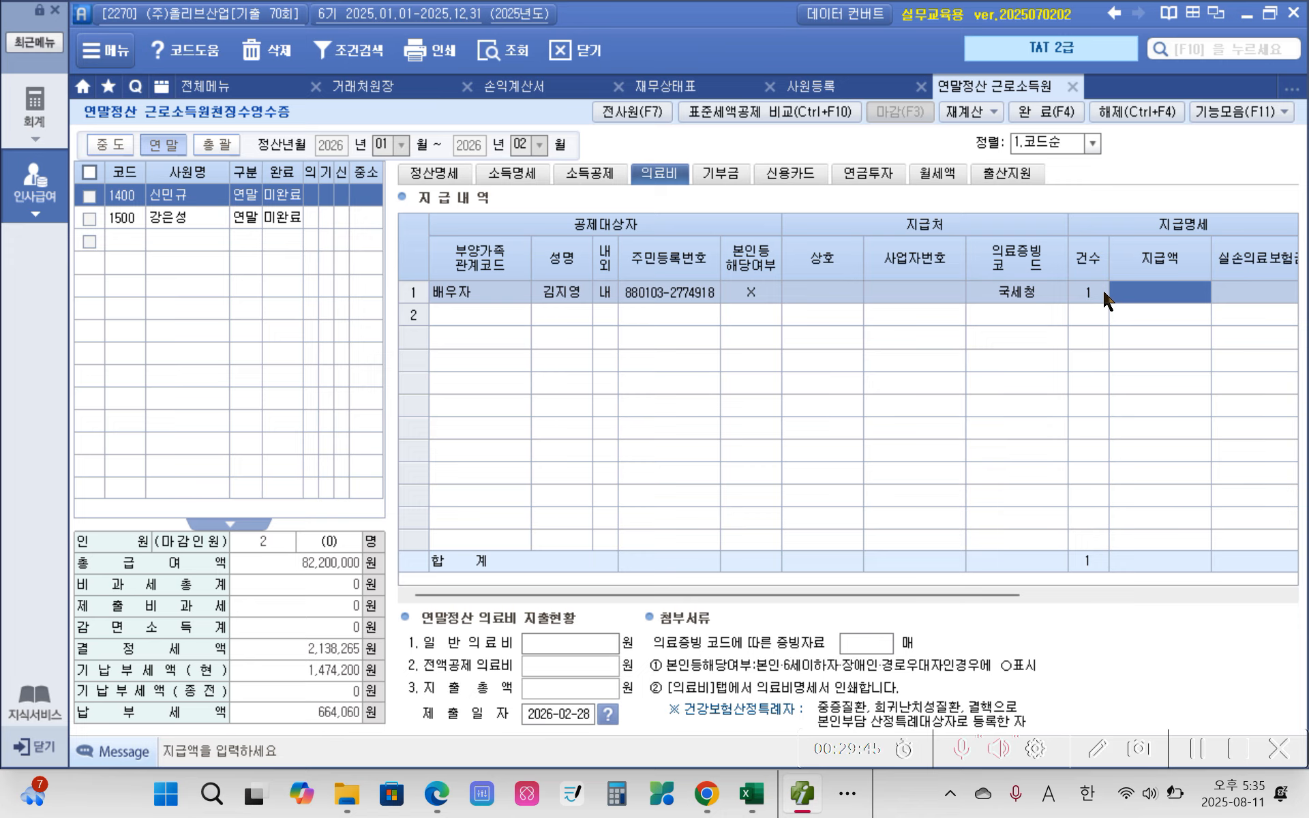
text(2800000)
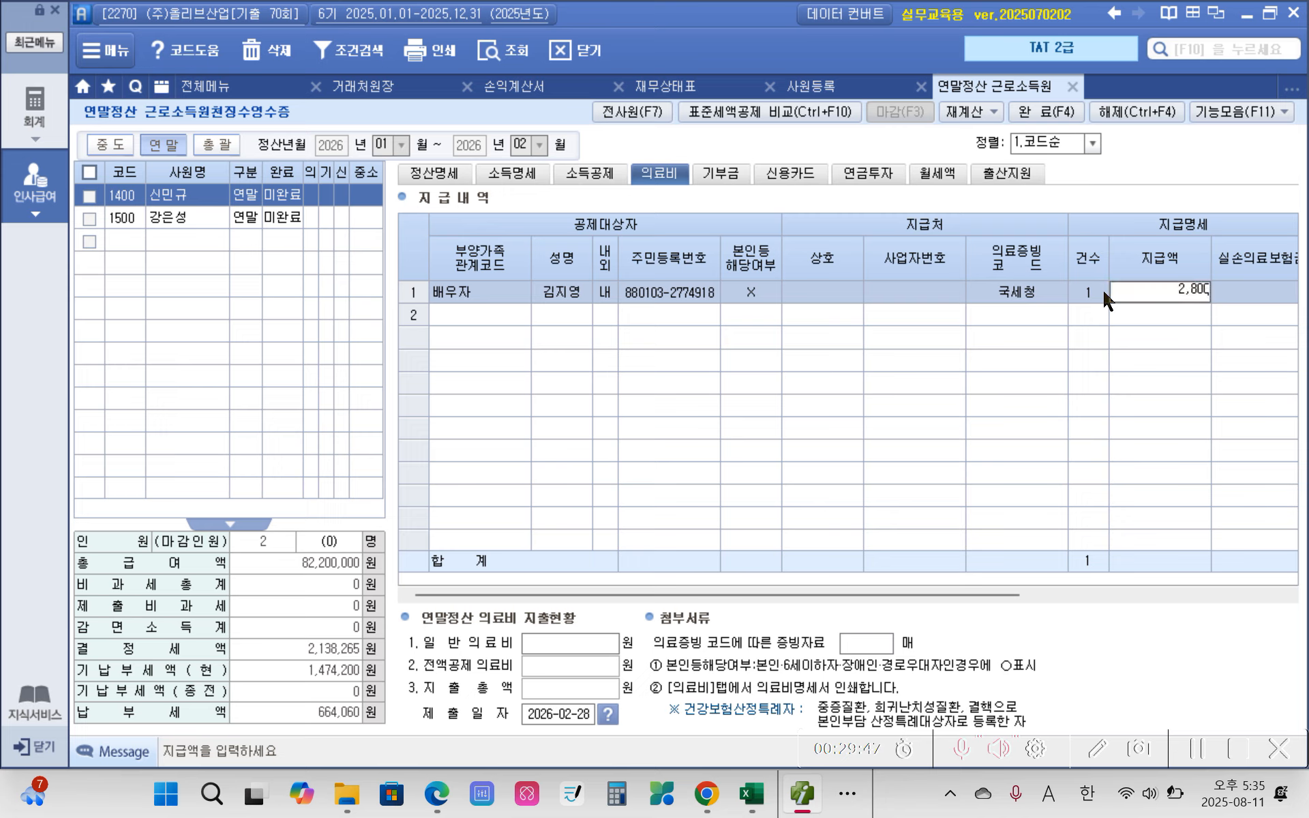
key(Return)
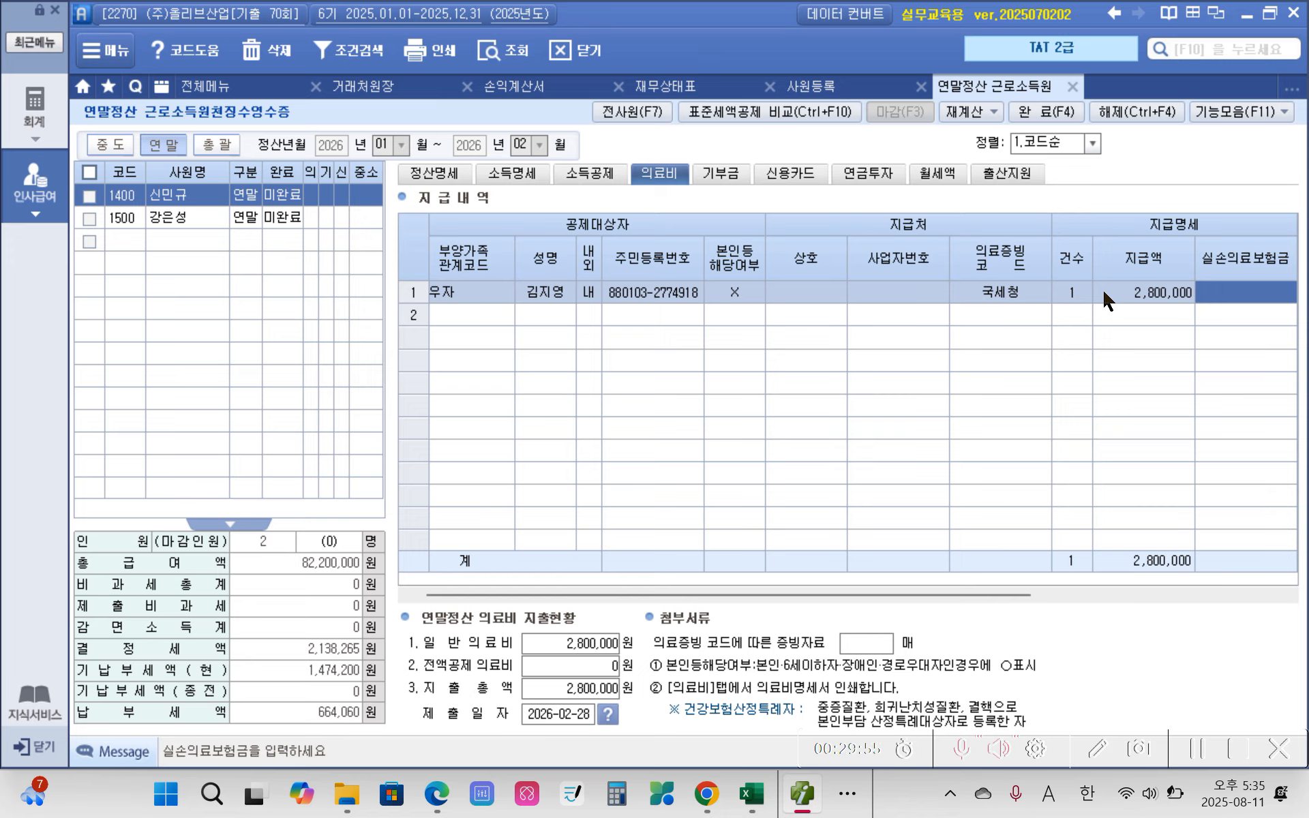
key(Return)
key(Return)
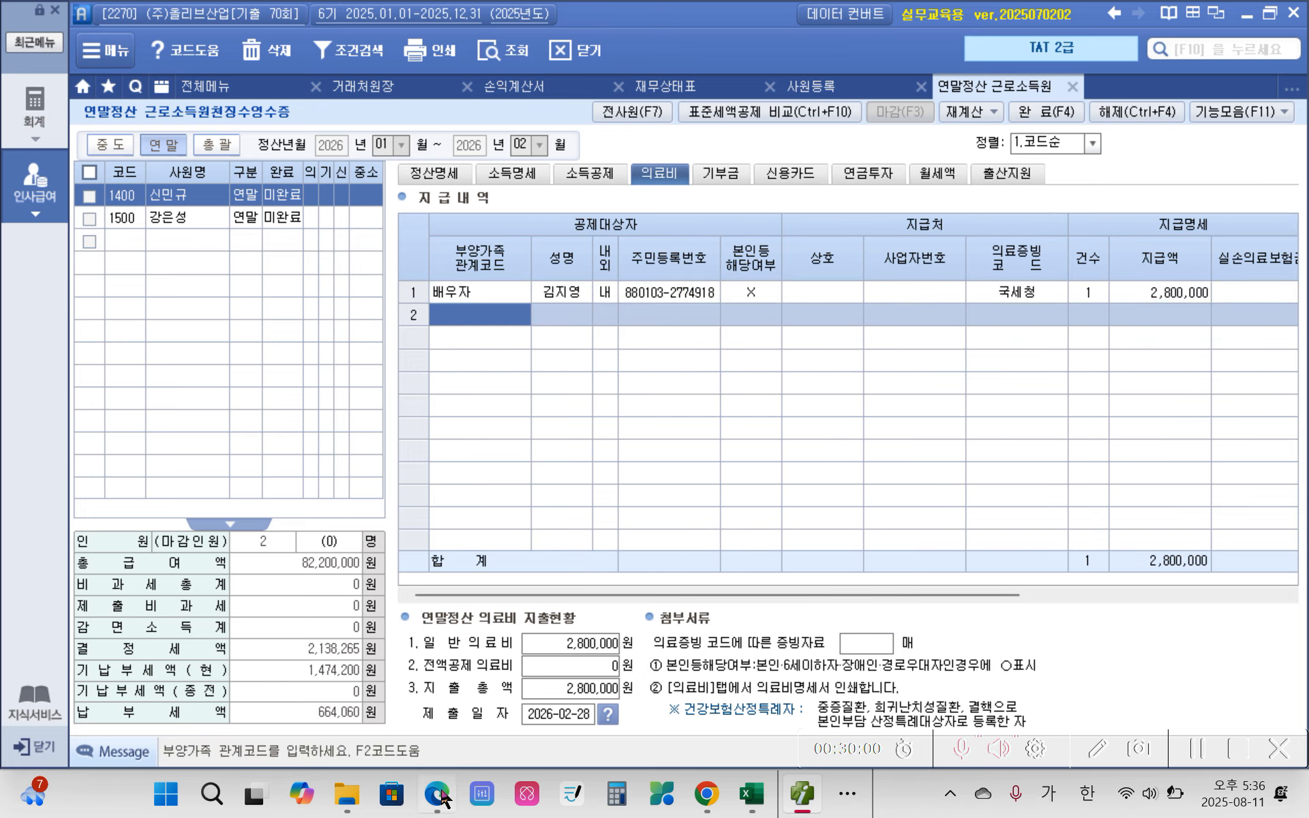
Step: Switch to the exam PDF in Edge and highlight the 계약자's name in yellow in the 보험료 certificate
mouse_move(440, 796)
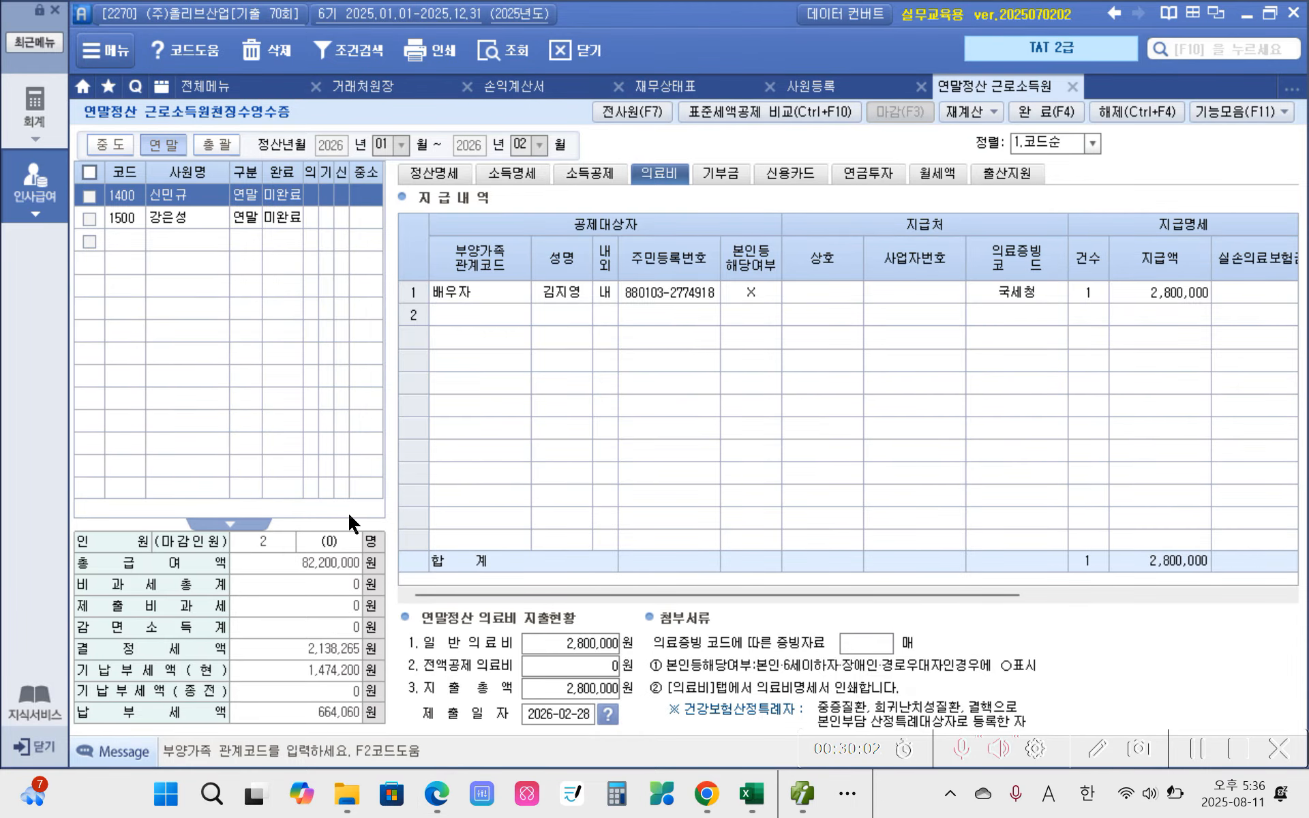
click(434, 726)
scroll(433, 596, down, 1)
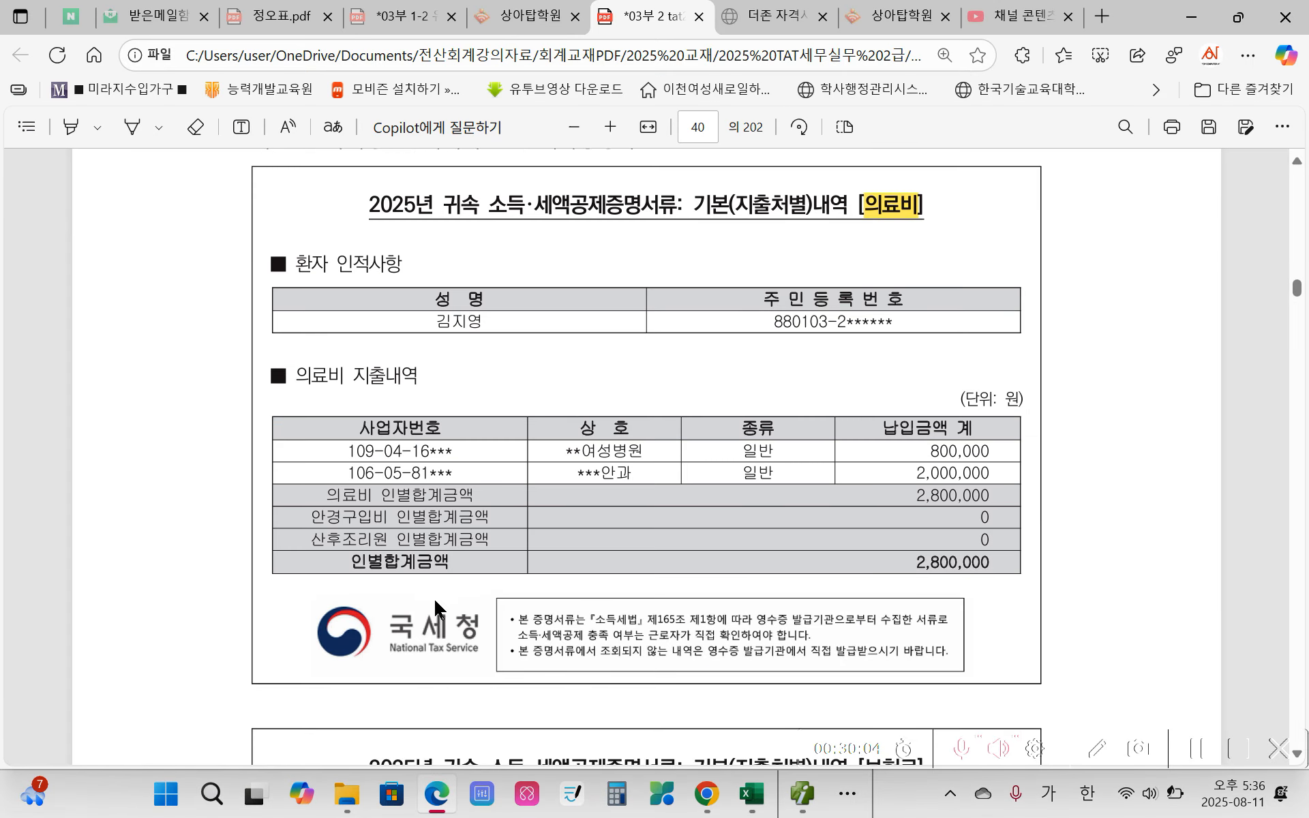
scroll(432, 596, down, 4)
scroll(717, 525, down, 4)
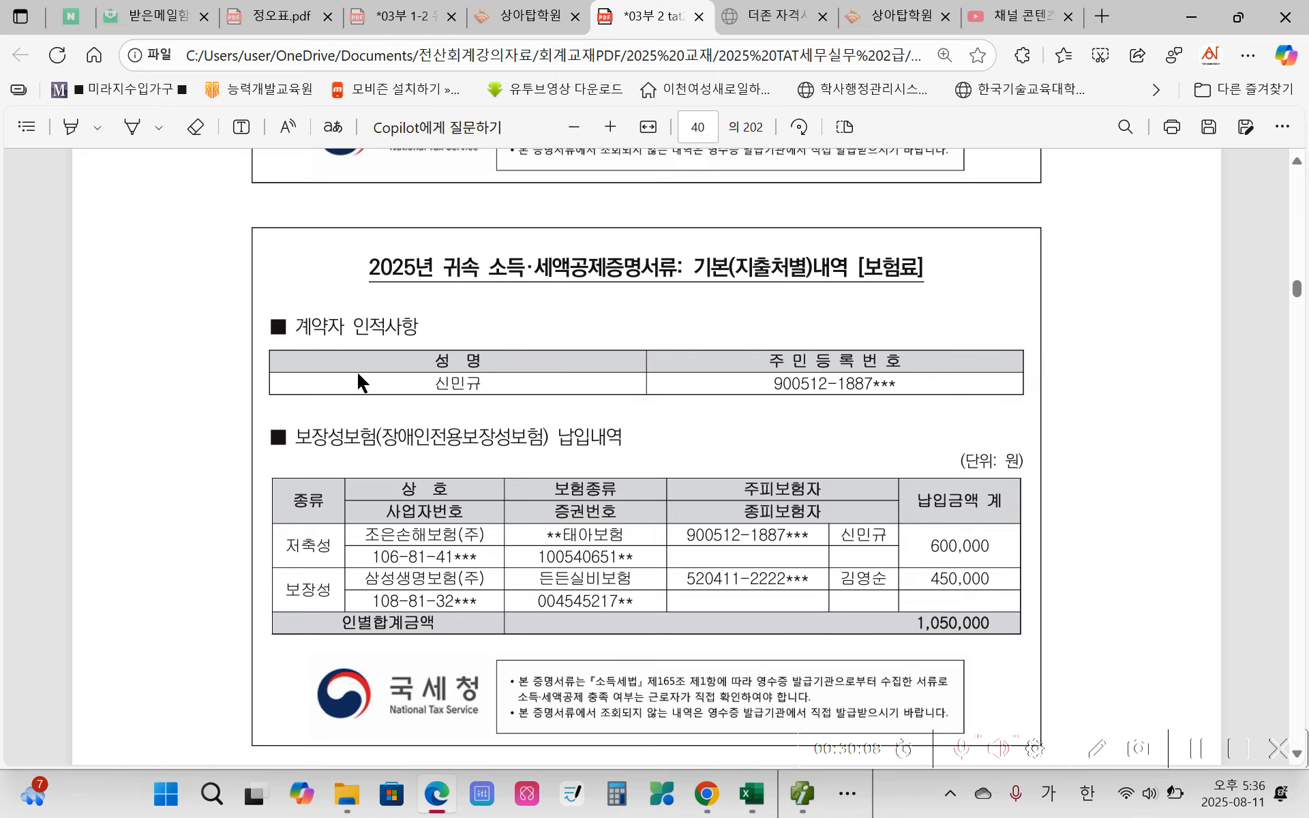
drag(431, 385, 468, 387)
right_click(470, 387)
mouse_move(517, 273)
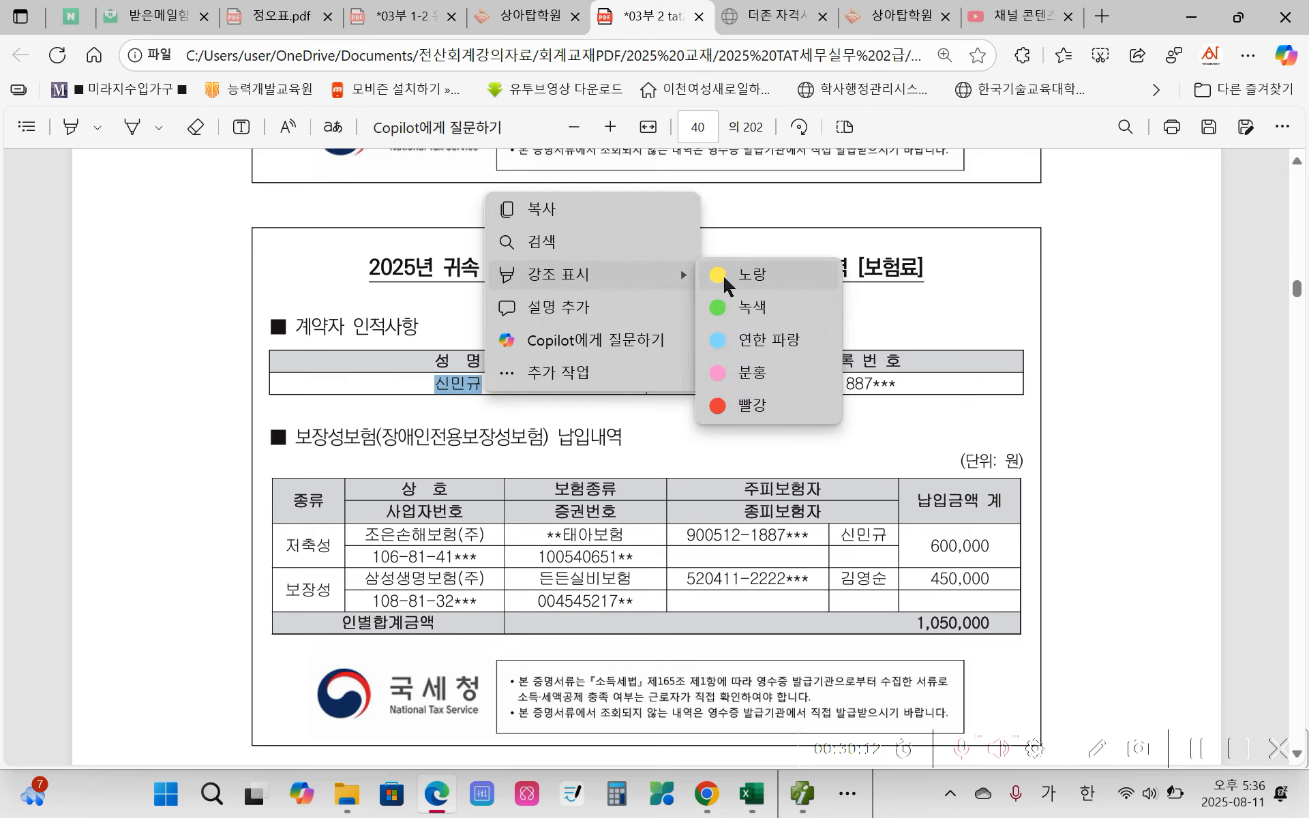
click(727, 281)
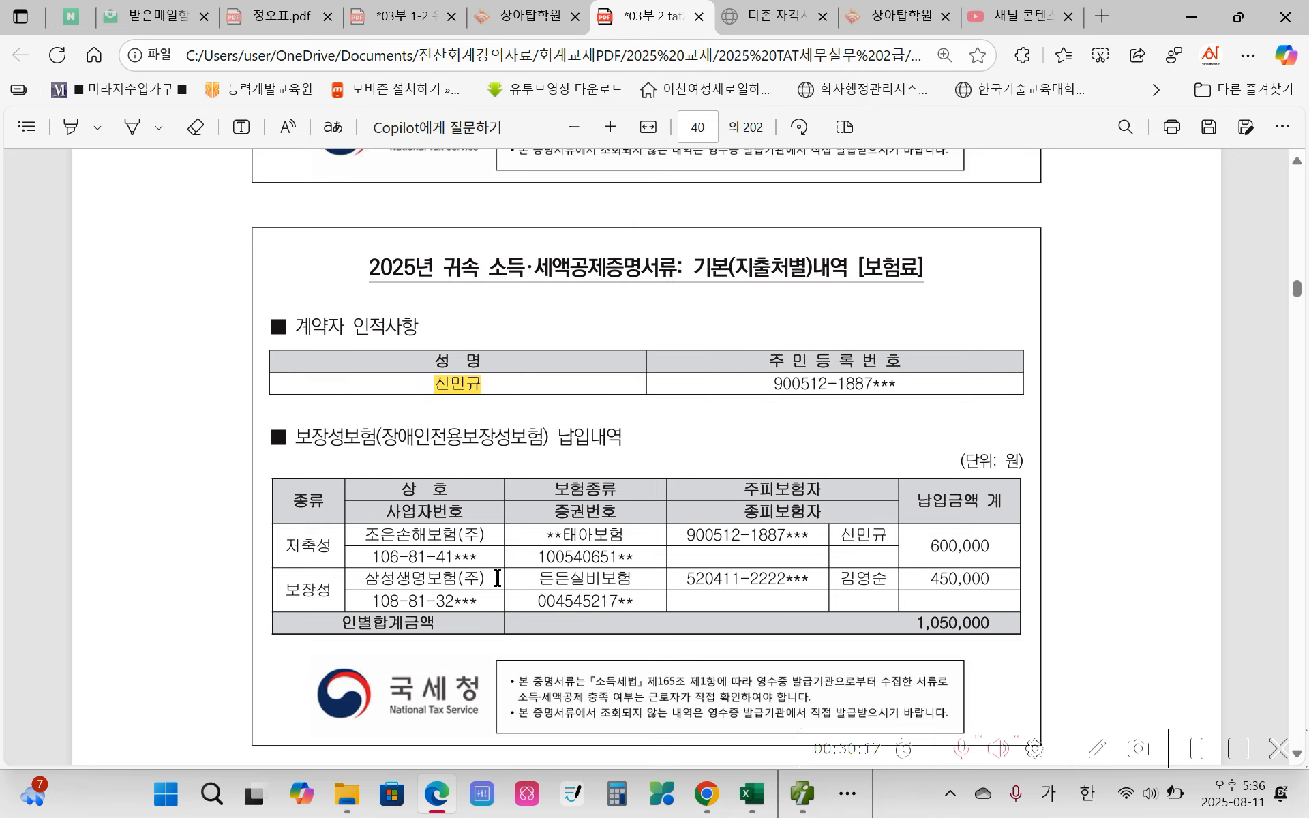
Step: Mark the 보험료 certificate by crossing out 저축성, circling 보장성 and its 주피보험자 name, and underlining 450,000
scroll(496, 585, down, 1)
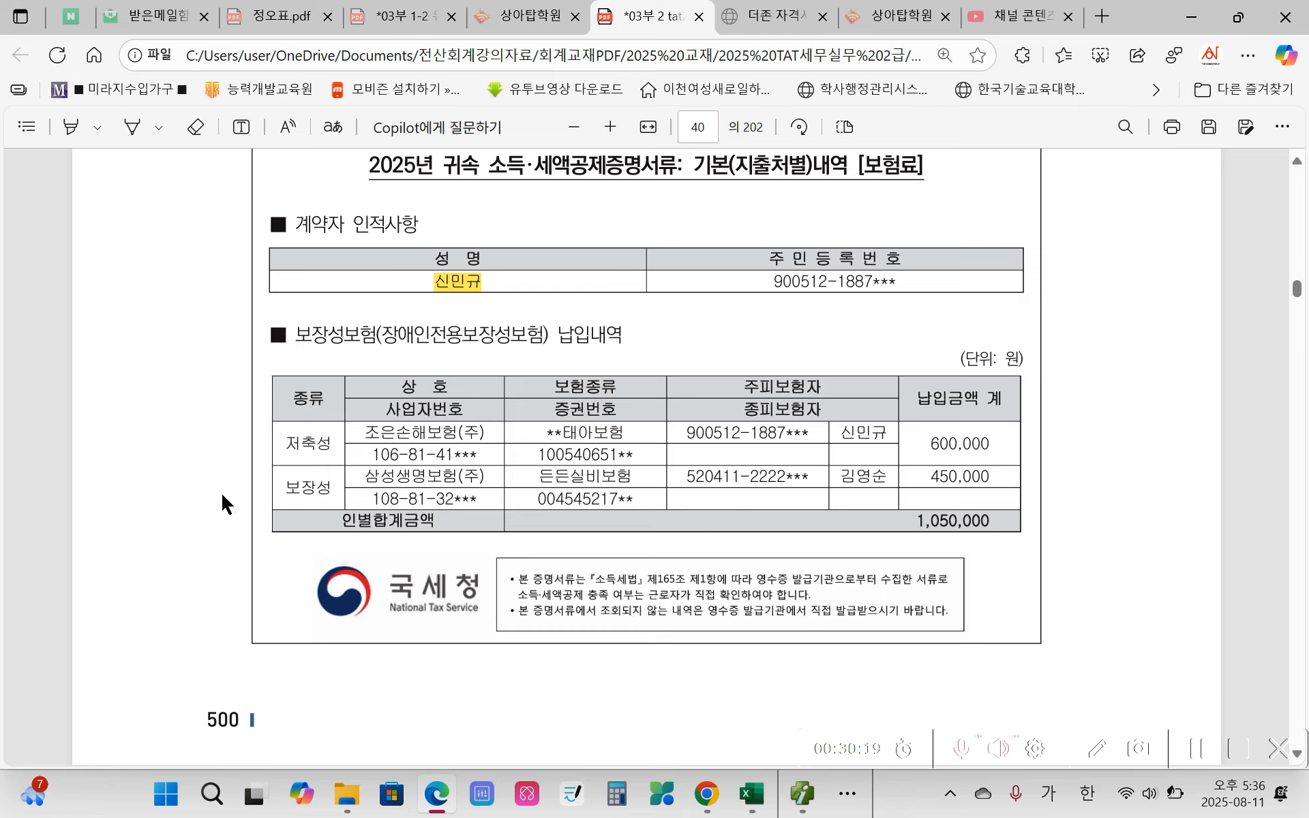
mouse_move(311, 440)
mouse_down()
mouse_move(331, 422)
mouse_move(292, 453)
mouse_move(309, 442)
mouse_up()
mouse_move(318, 502)
mouse_down()
mouse_move(272, 490)
mouse_move(310, 466)
mouse_move(332, 506)
mouse_up()
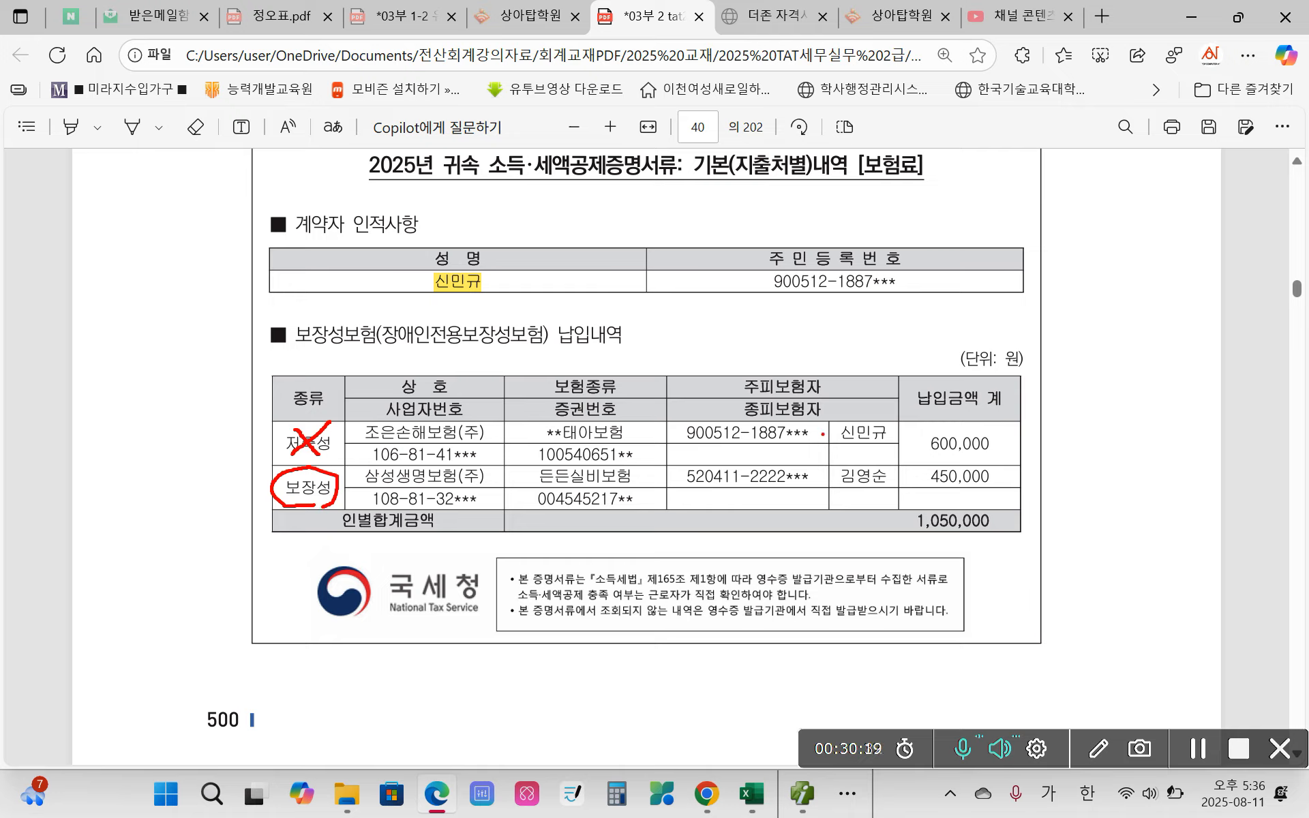
mouse_move(834, 491)
mouse_down()
mouse_move(880, 490)
mouse_move(863, 454)
mouse_move(829, 489)
mouse_up()
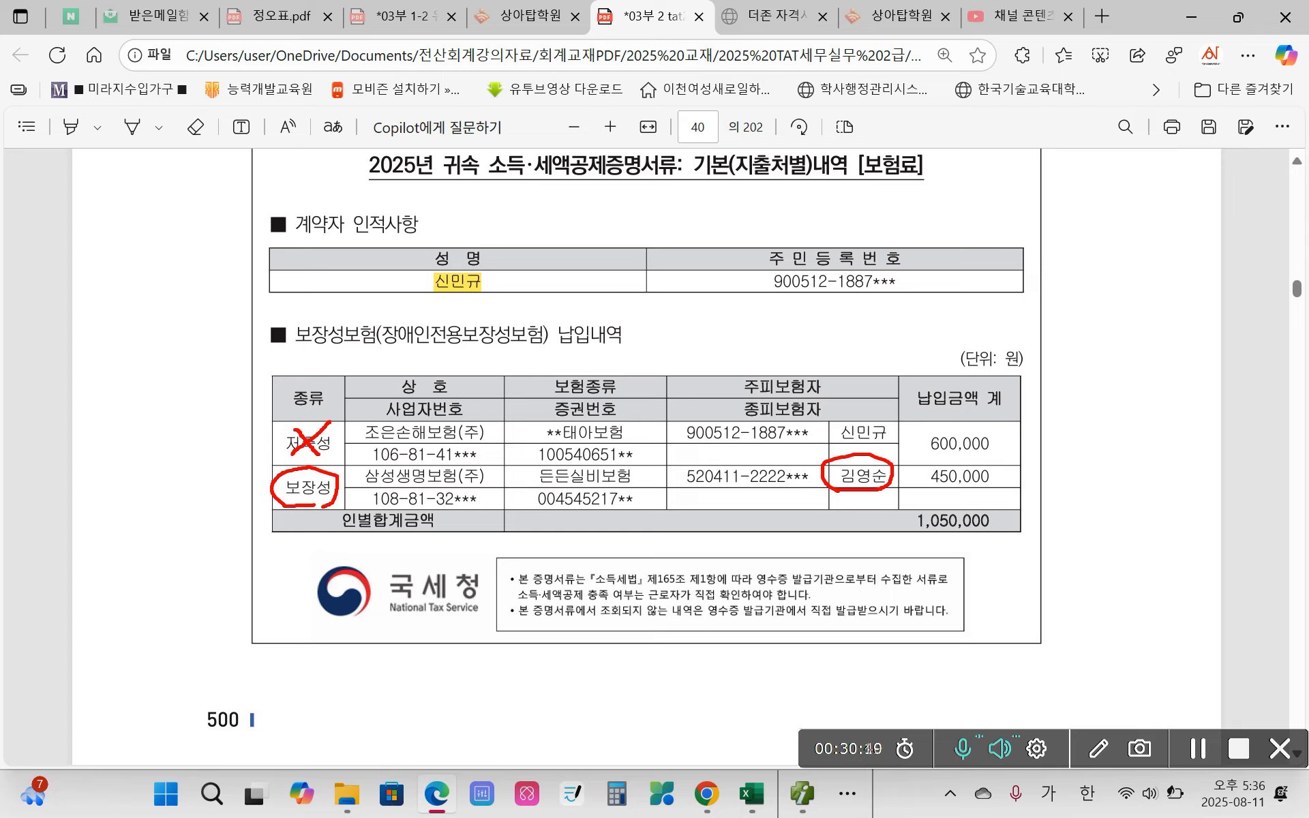
drag(929, 489, 999, 489)
Step: Switch to Smart A and enter 450,000 as the 국세청 보장성 insurance premium for the 60세이상 dependent in row 3 of 소득공제
click(803, 796)
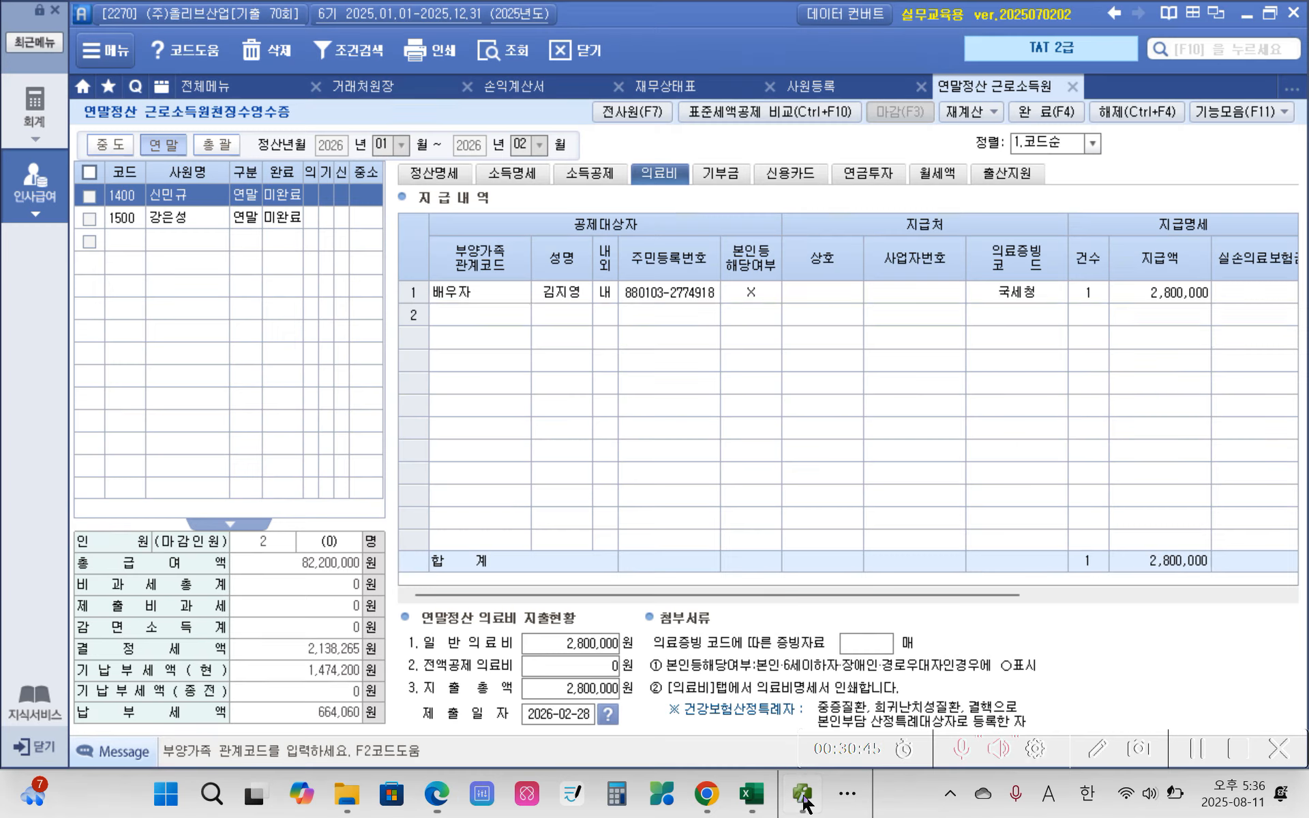
click(577, 176)
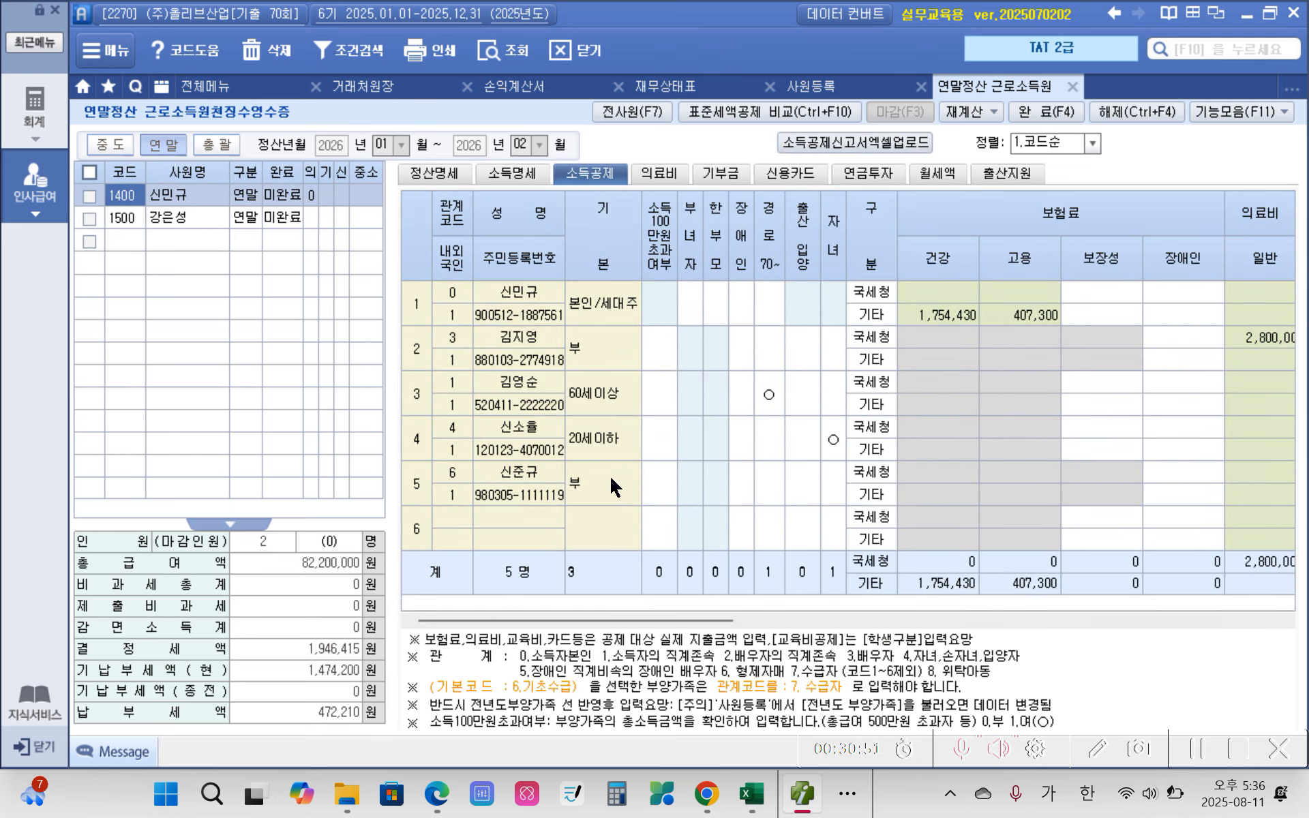
click(530, 385)
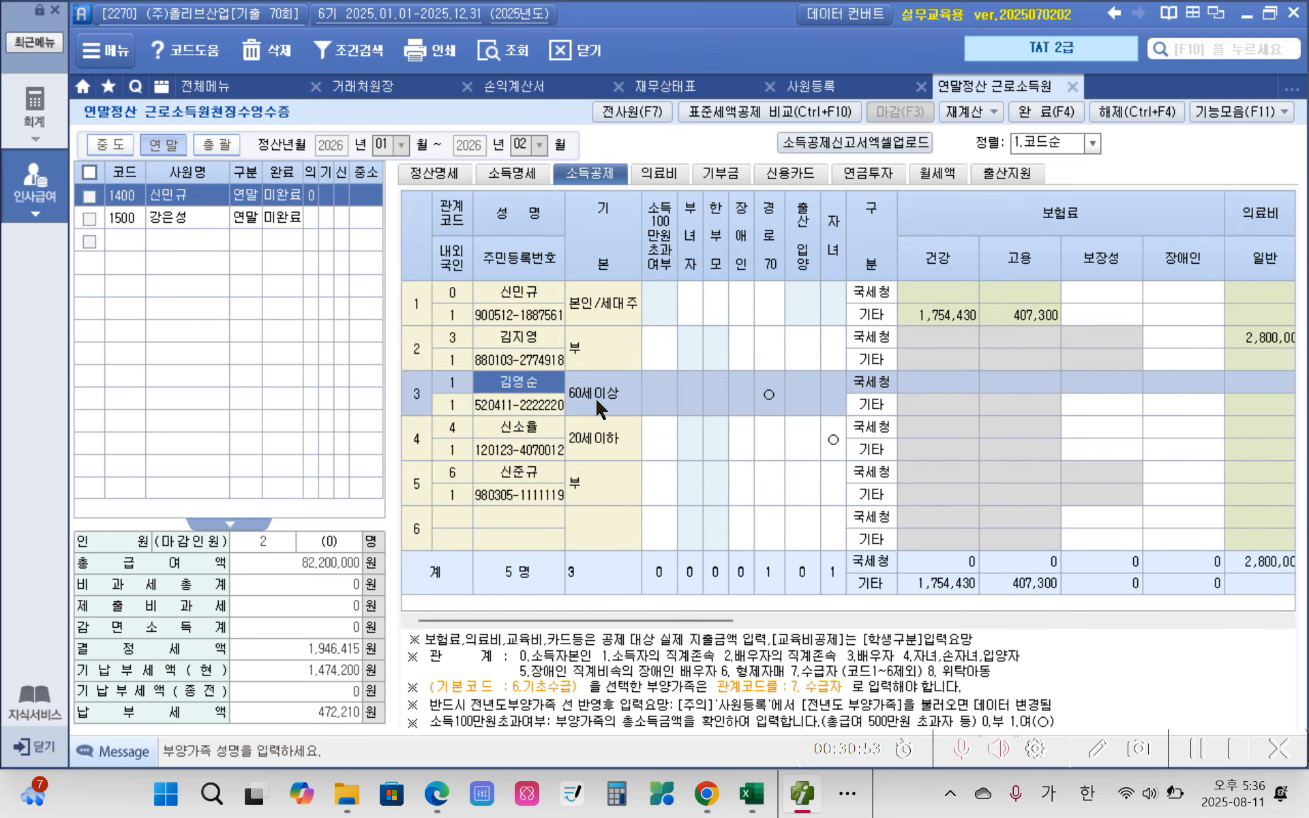
click(1085, 392)
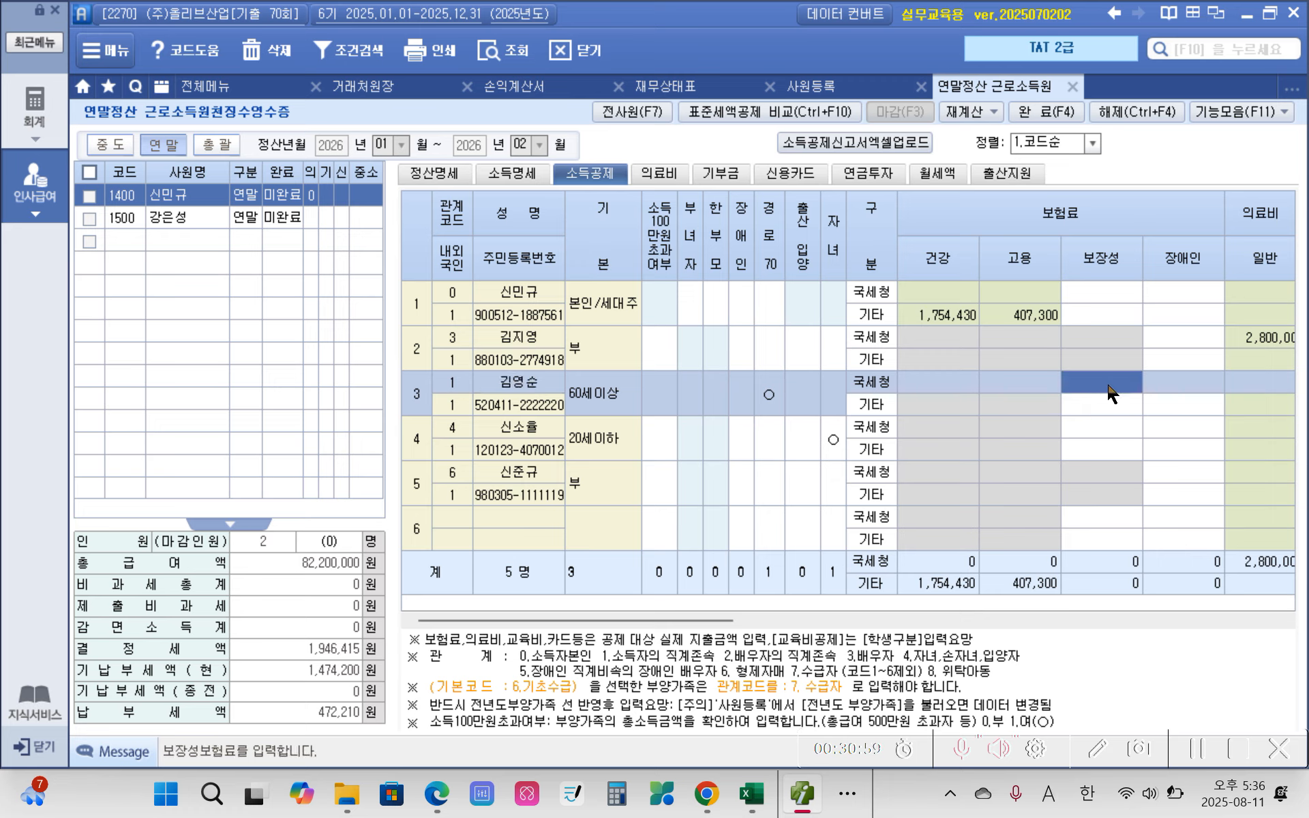
text(4500000)
key(Return)
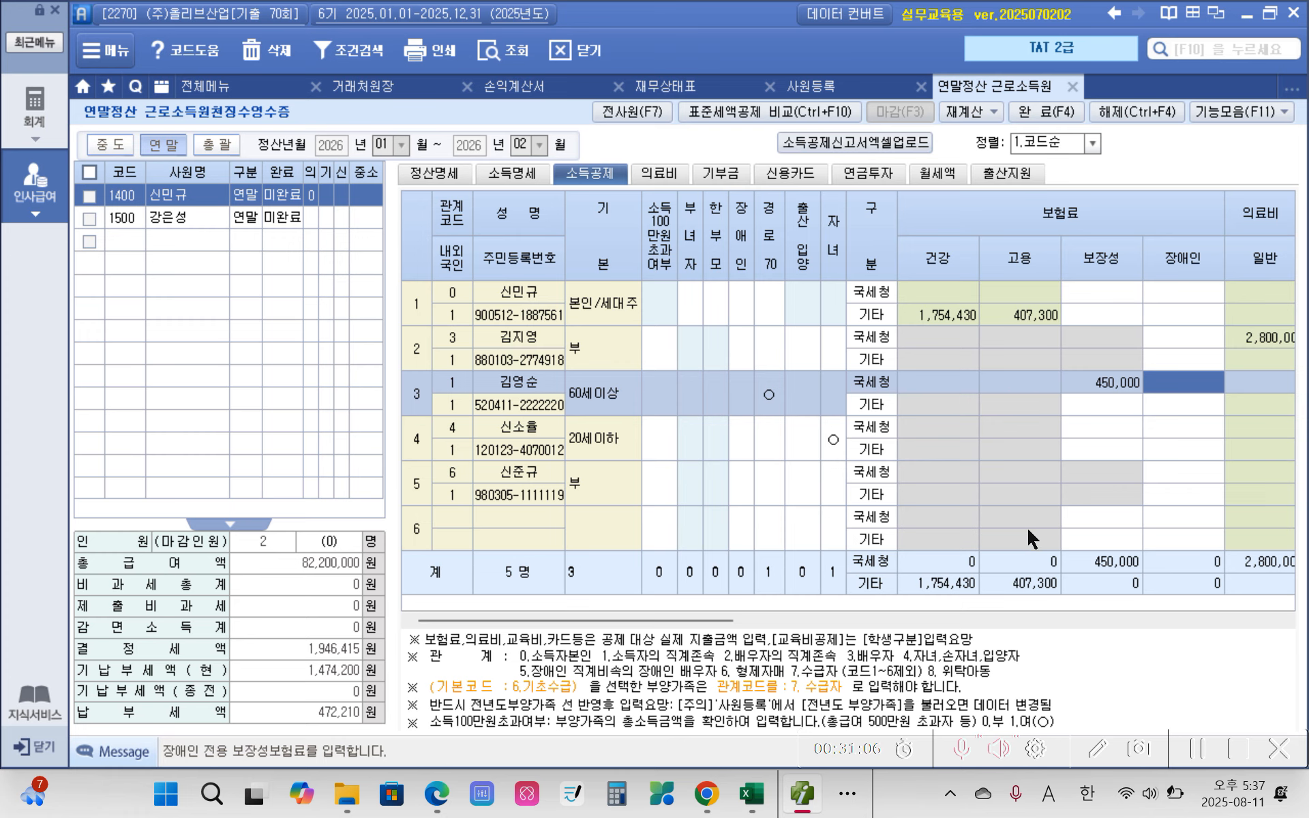
Step: Switch to the exam PDF in Edge and highlight 교육비 in the certificate title and the student's name in yellow
click(435, 791)
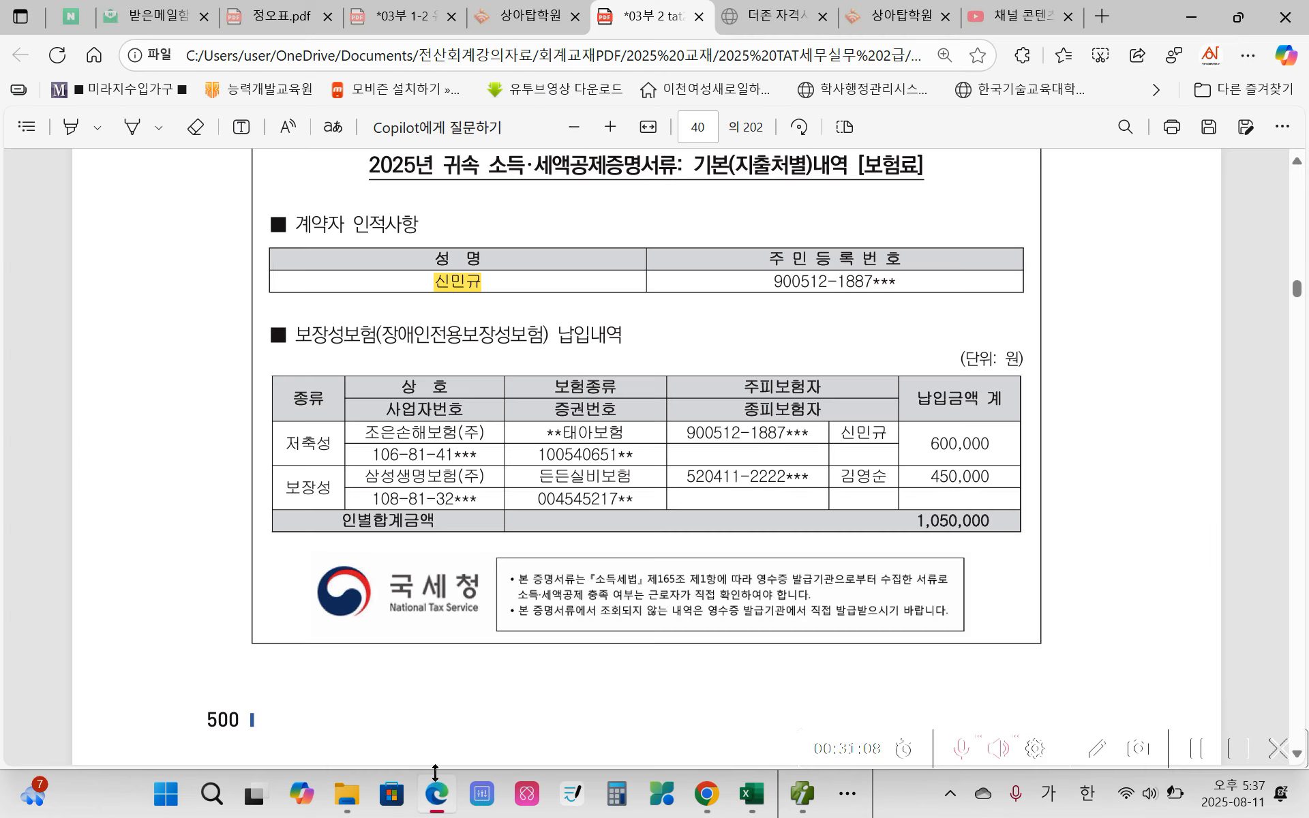
scroll(463, 619, down, 10)
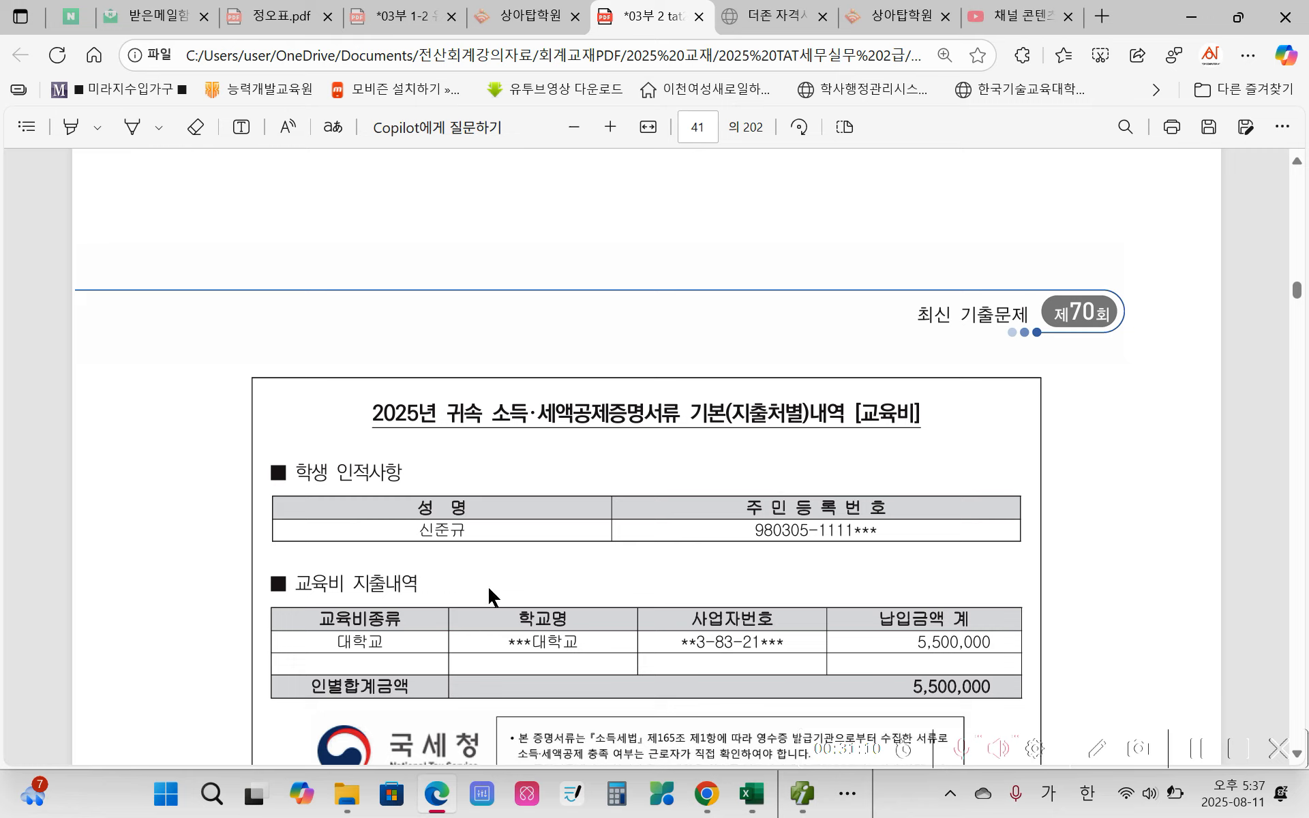
drag(863, 409, 904, 413)
mouse_move(936, 297)
mouse_move(1092, 297)
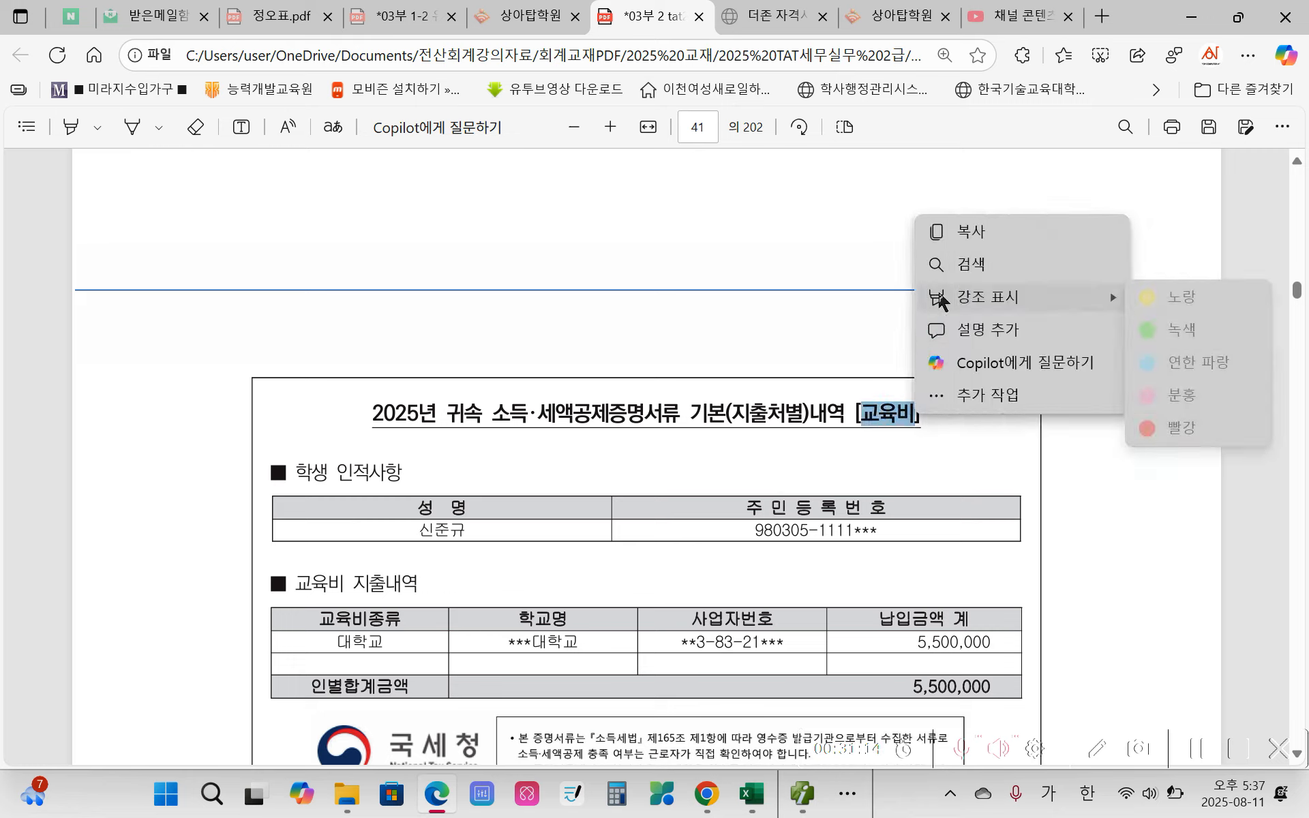
click(1150, 305)
scroll(435, 541, down, 3)
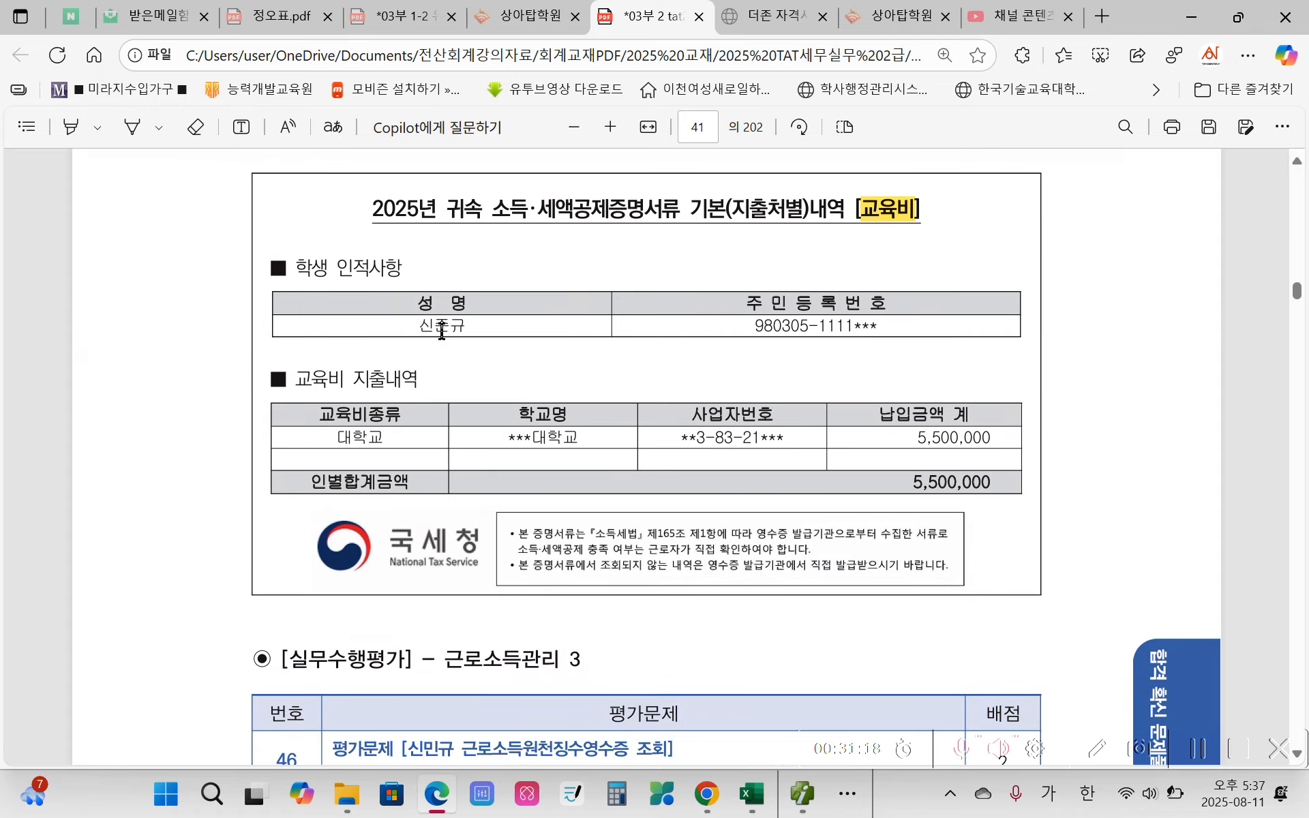
drag(417, 326, 477, 326)
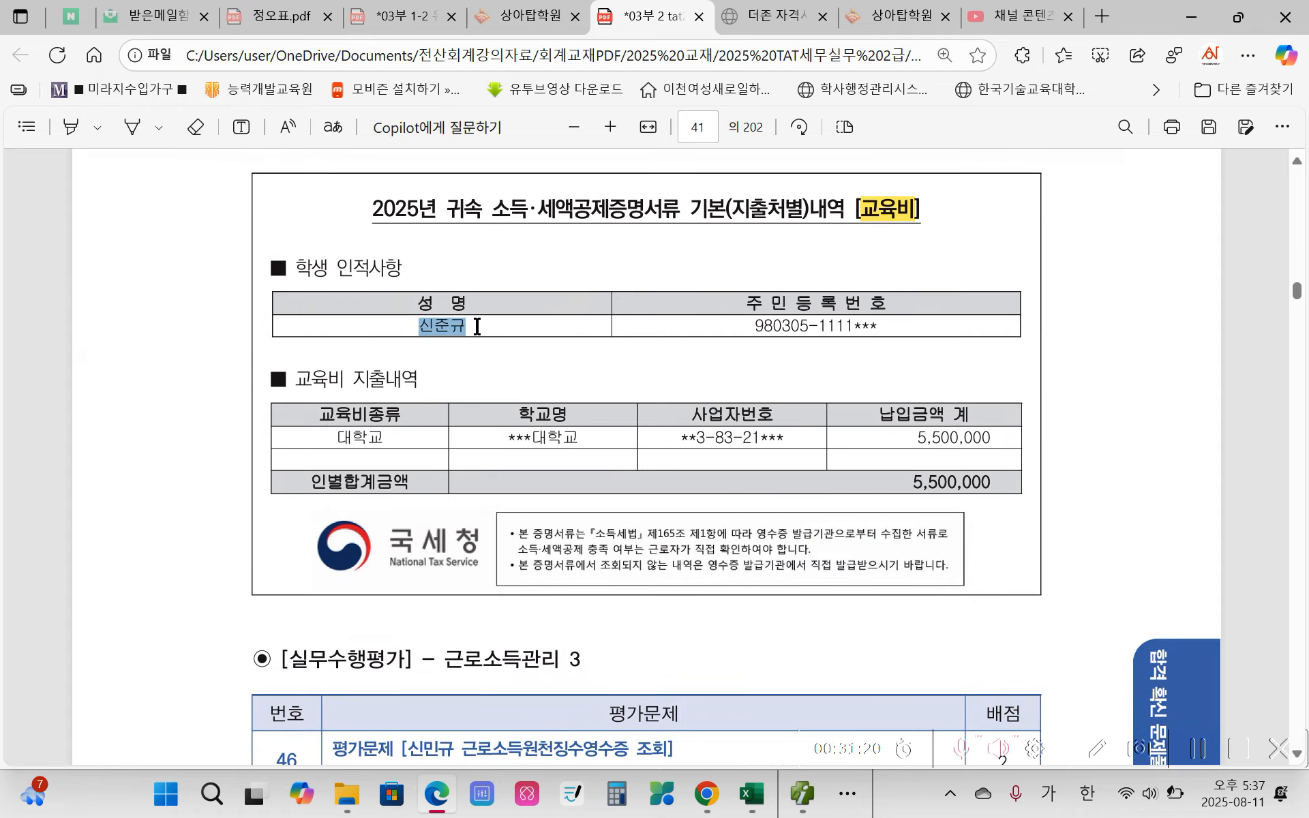
mouse_move(519, 227)
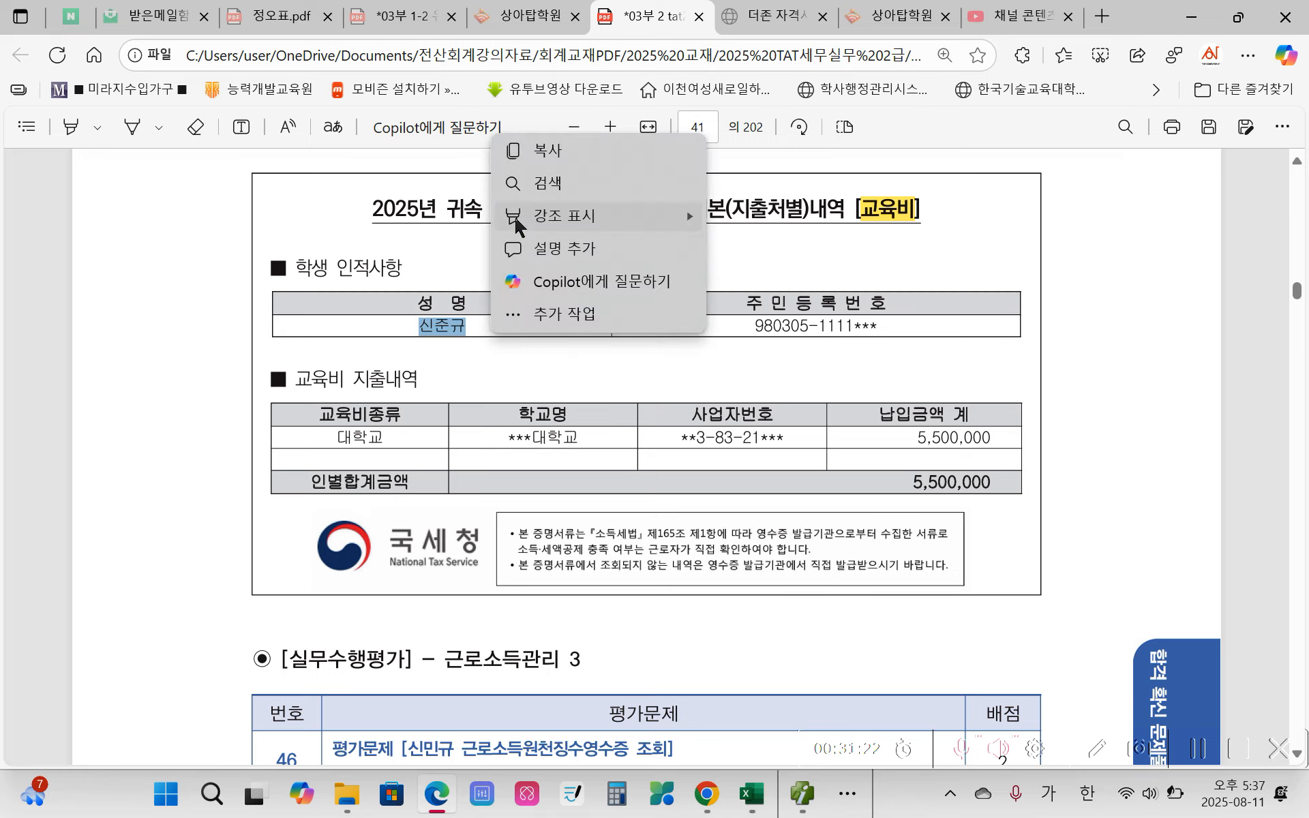
click(796, 217)
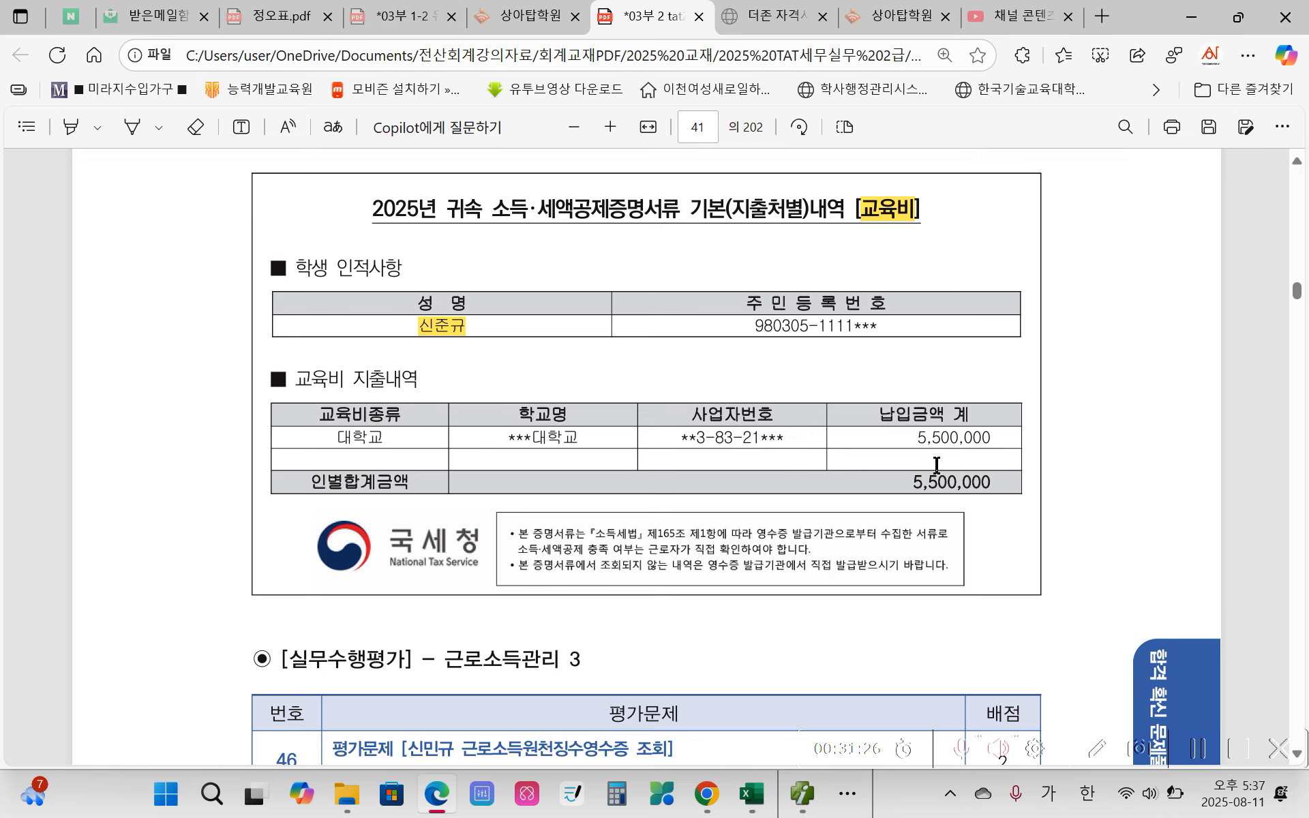
Step: Switch to Smart A and set the row 5 sibling's 교육비 to 구분 대학생 with 5,500,000 as the 국세청 일반 amount
click(803, 793)
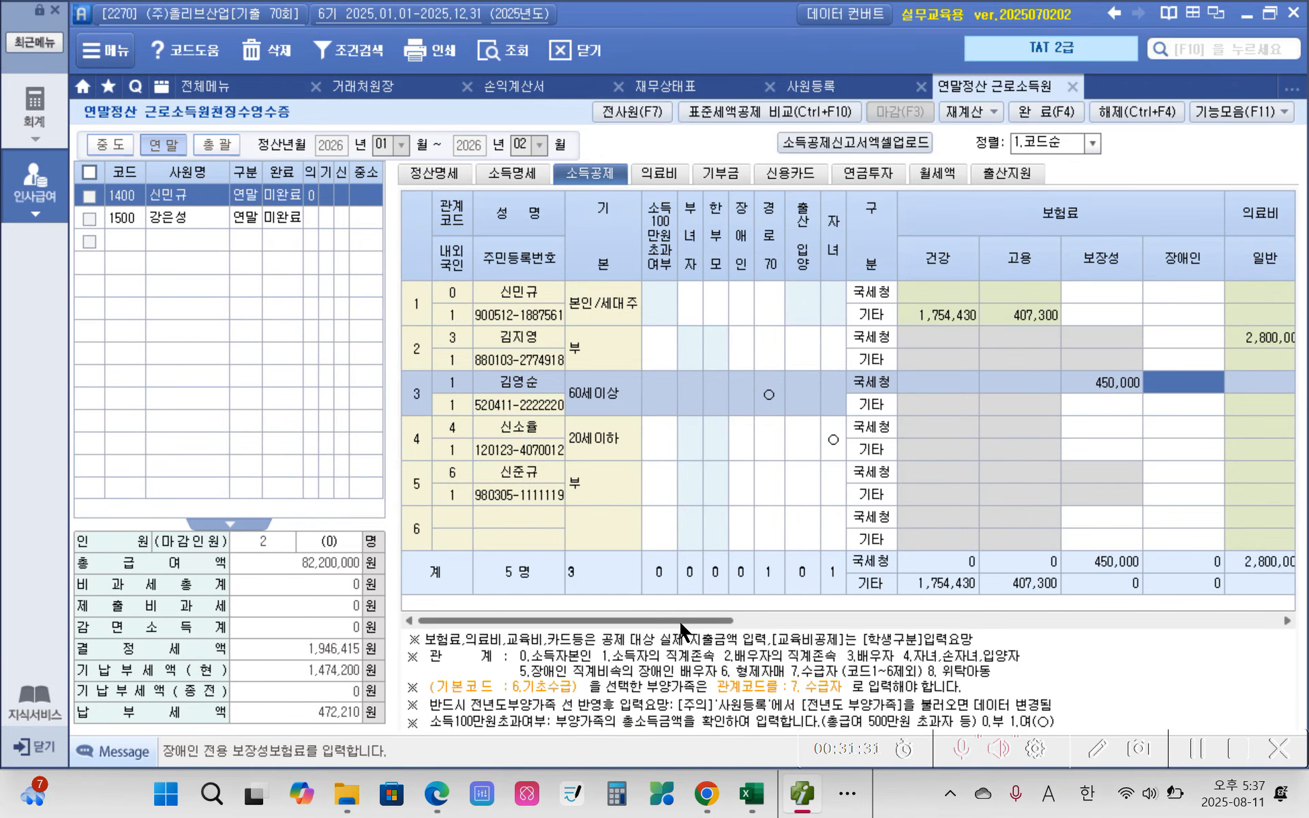
drag(682, 629, 1023, 622)
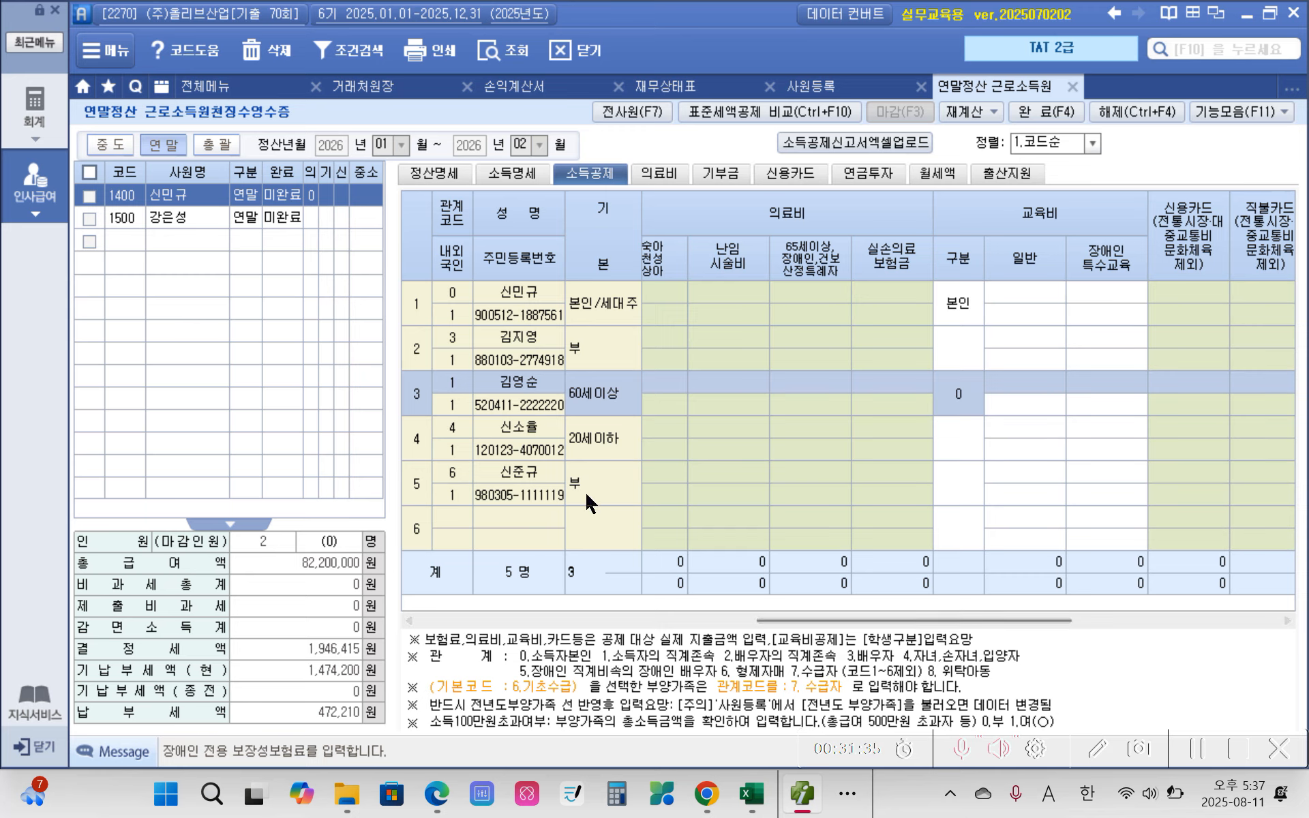
click(513, 471)
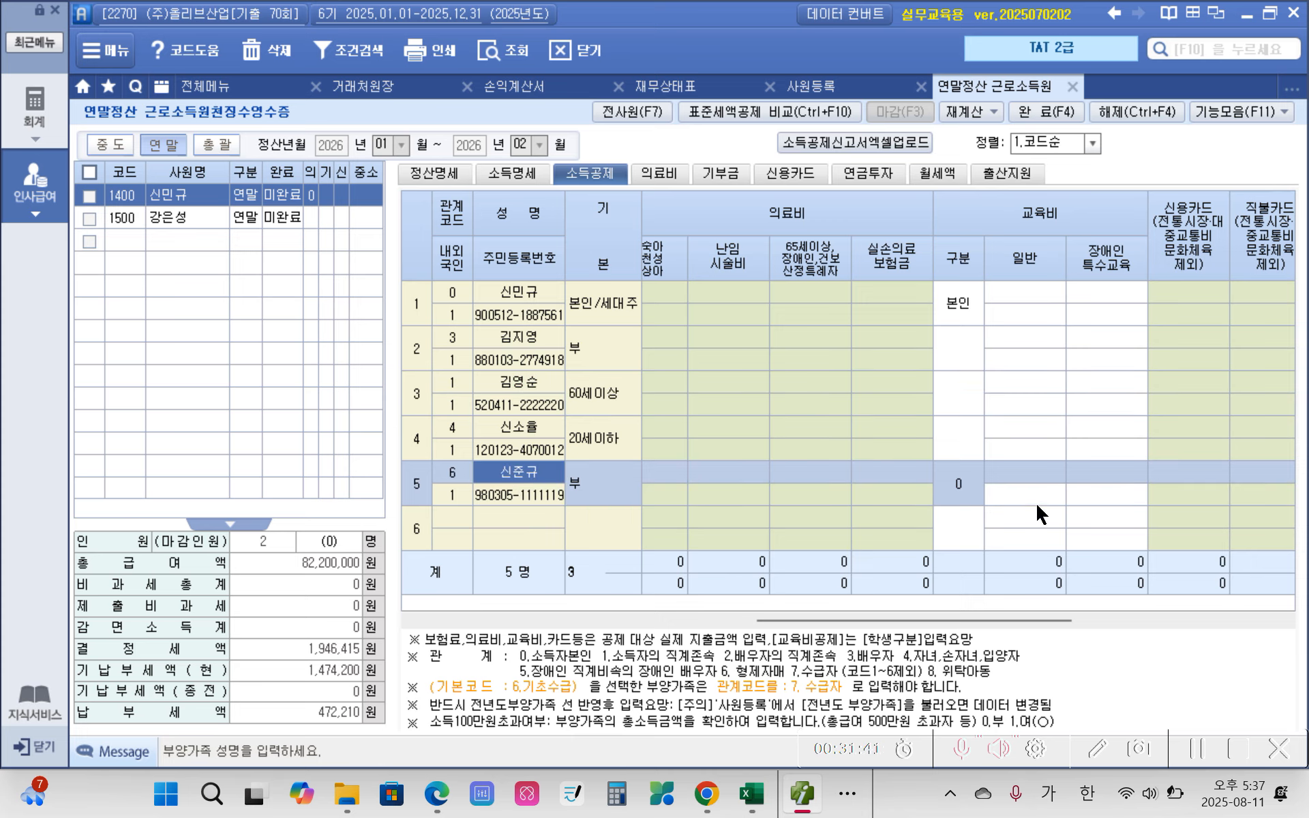
click(955, 487)
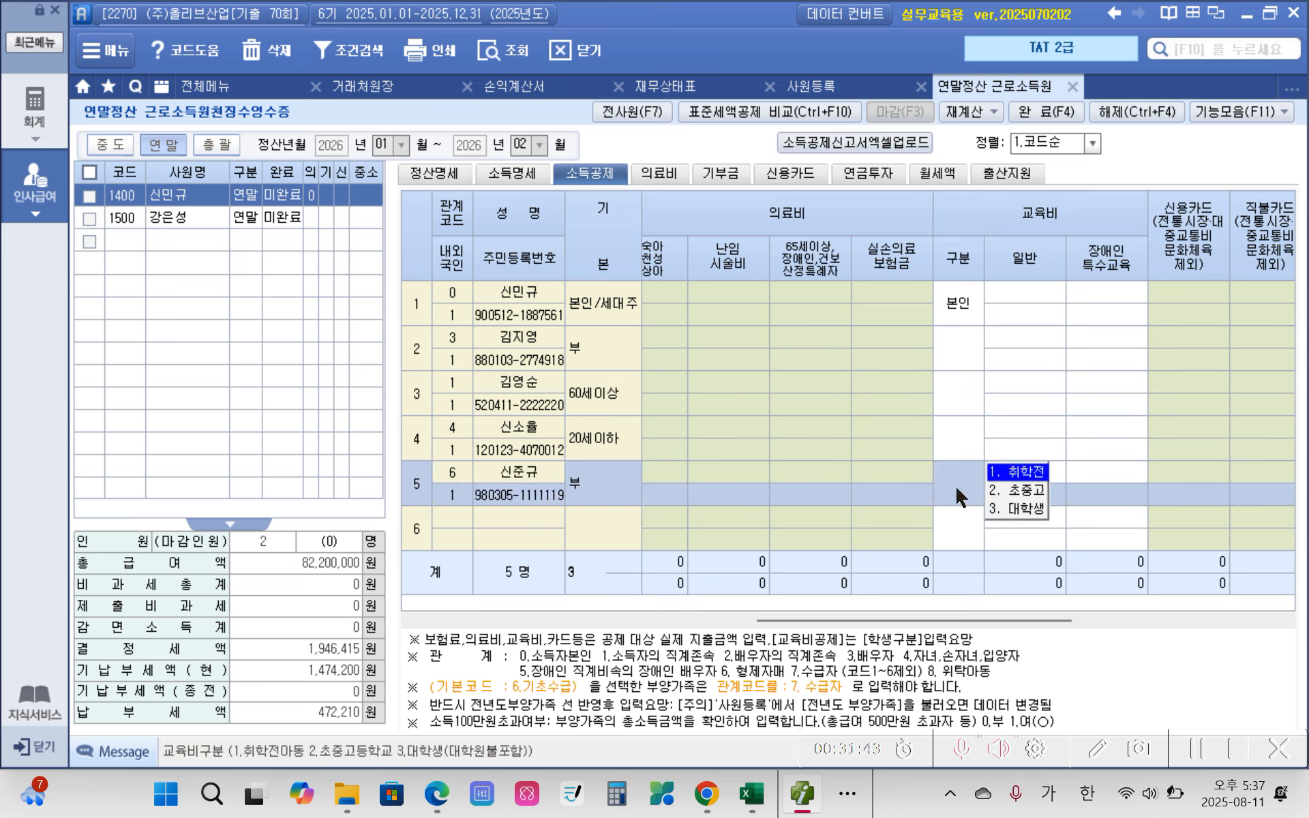
click(1004, 510)
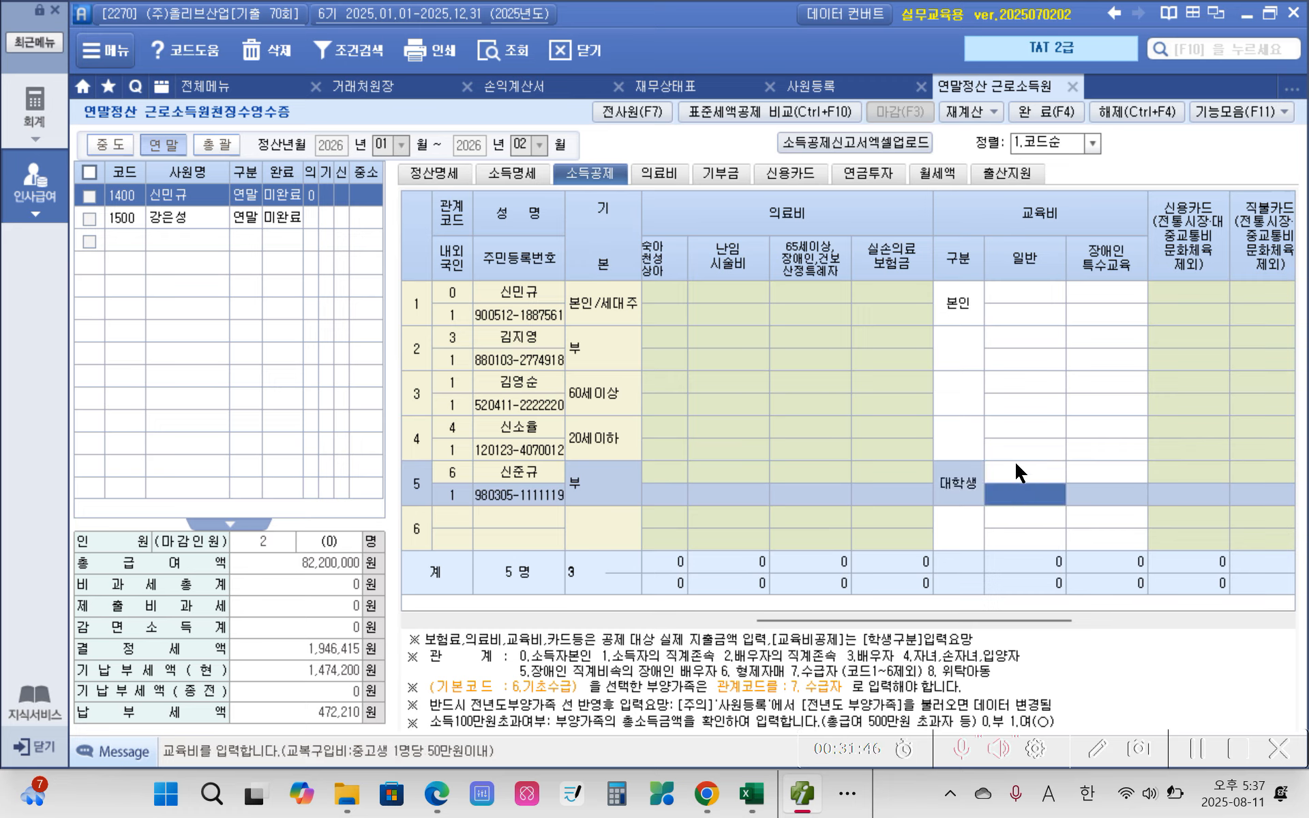
click(1014, 477)
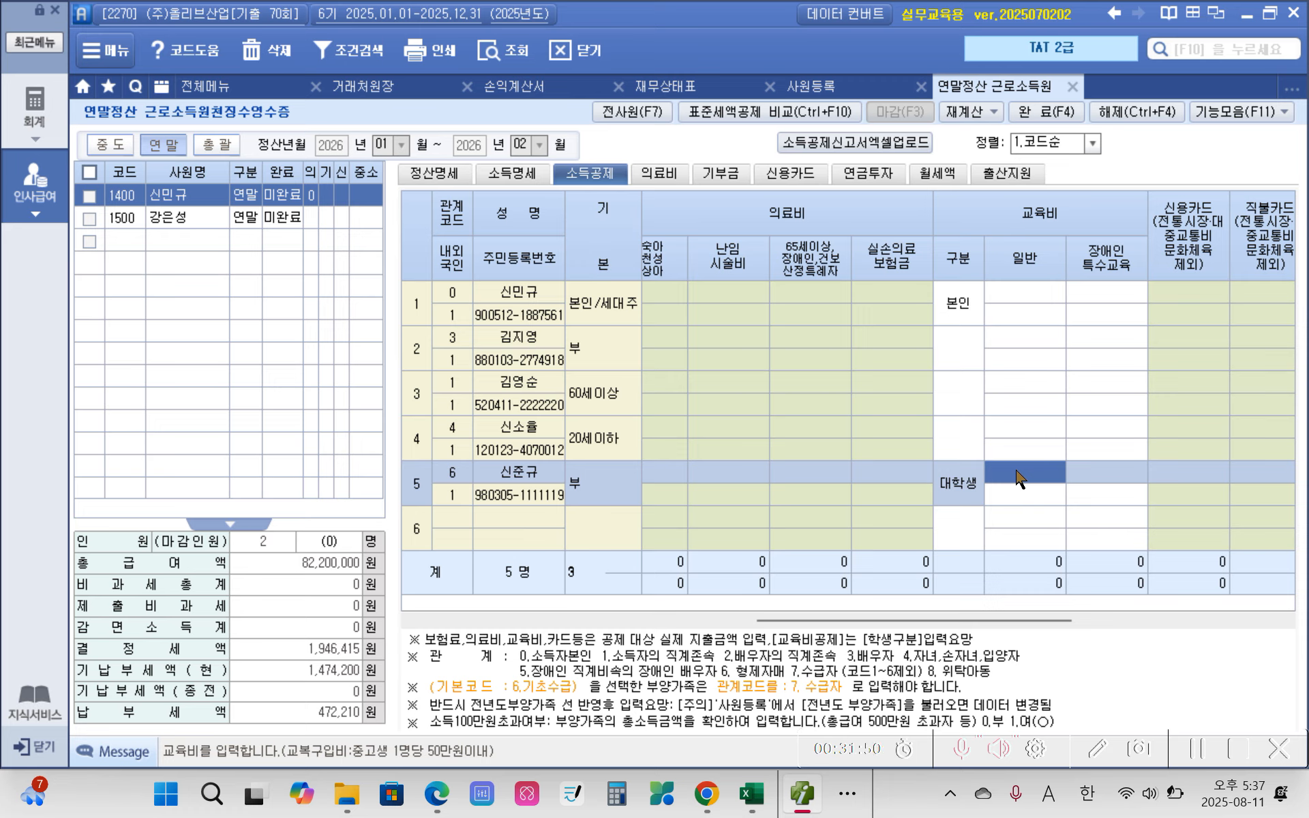
text(5,500,000)
key(Return)
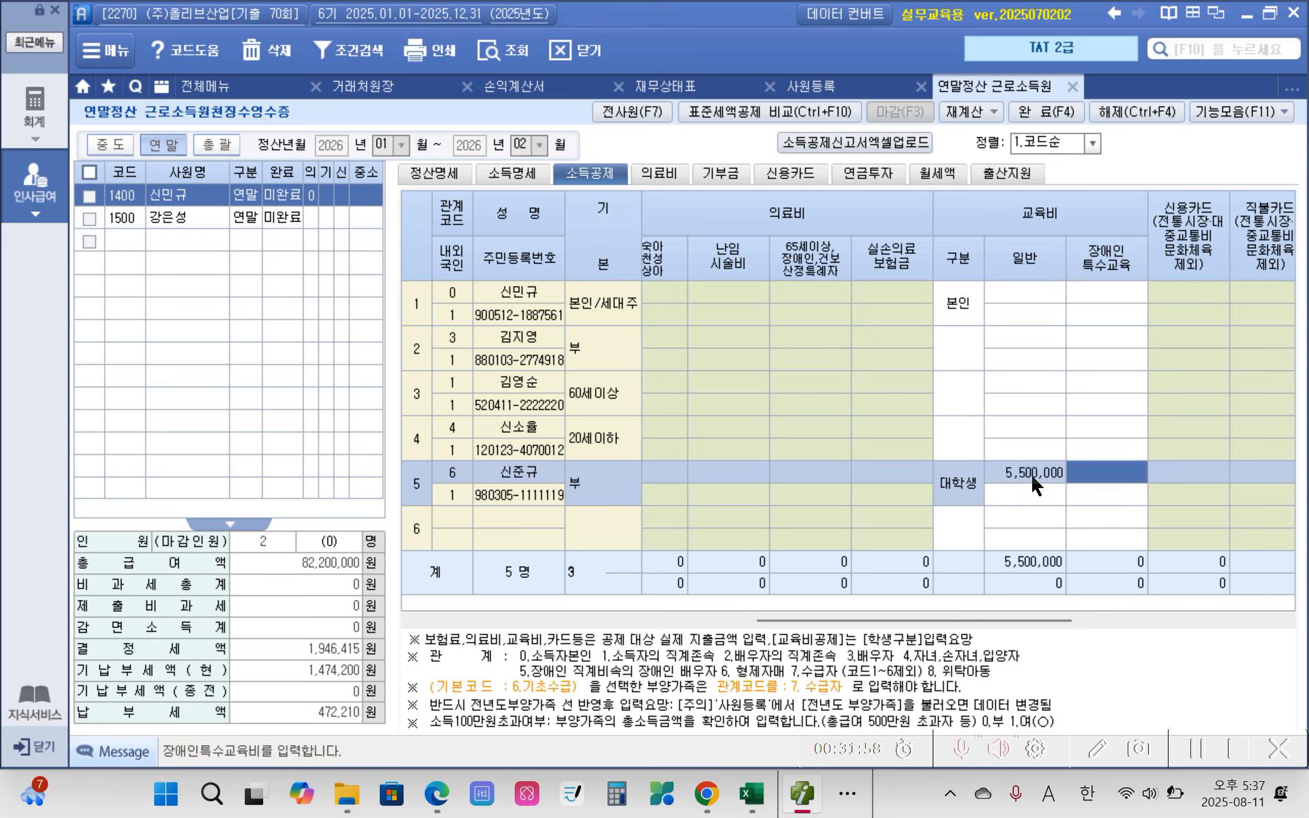
click(1033, 478)
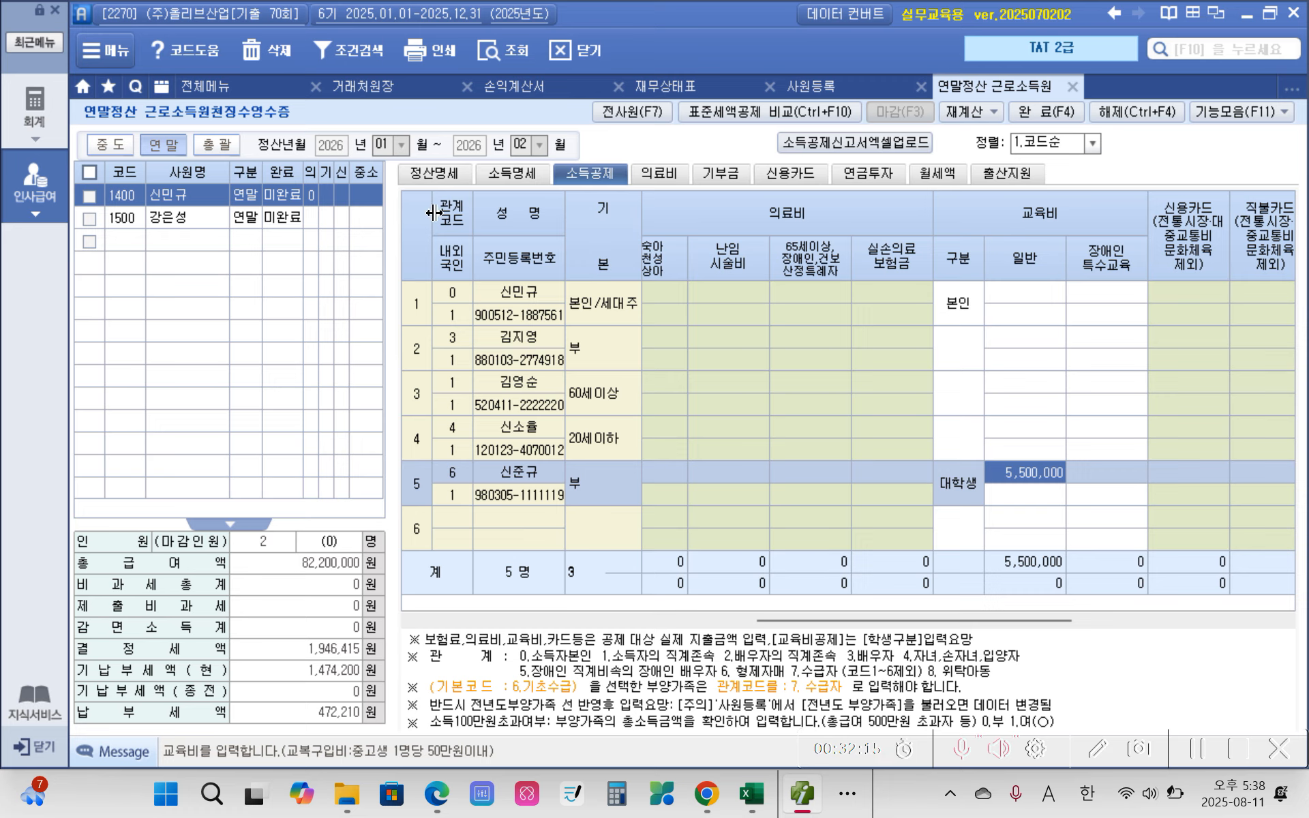
Step: Check 36.차감소득금액 and the tax credits for 61.보장성보험, 62.의료비 and 63.교육비 in employee 1400's 정산명세
click(435, 175)
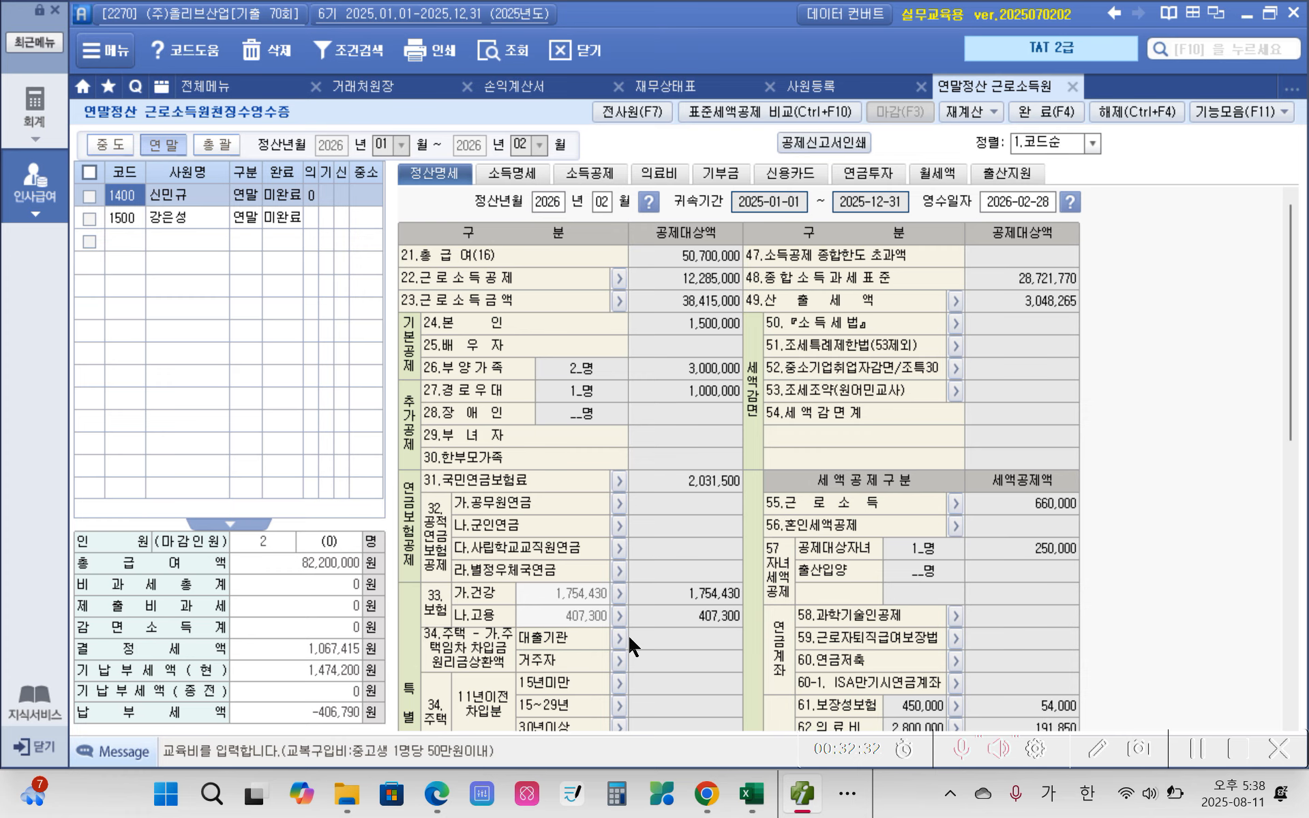
scroll(632, 639, down, 5)
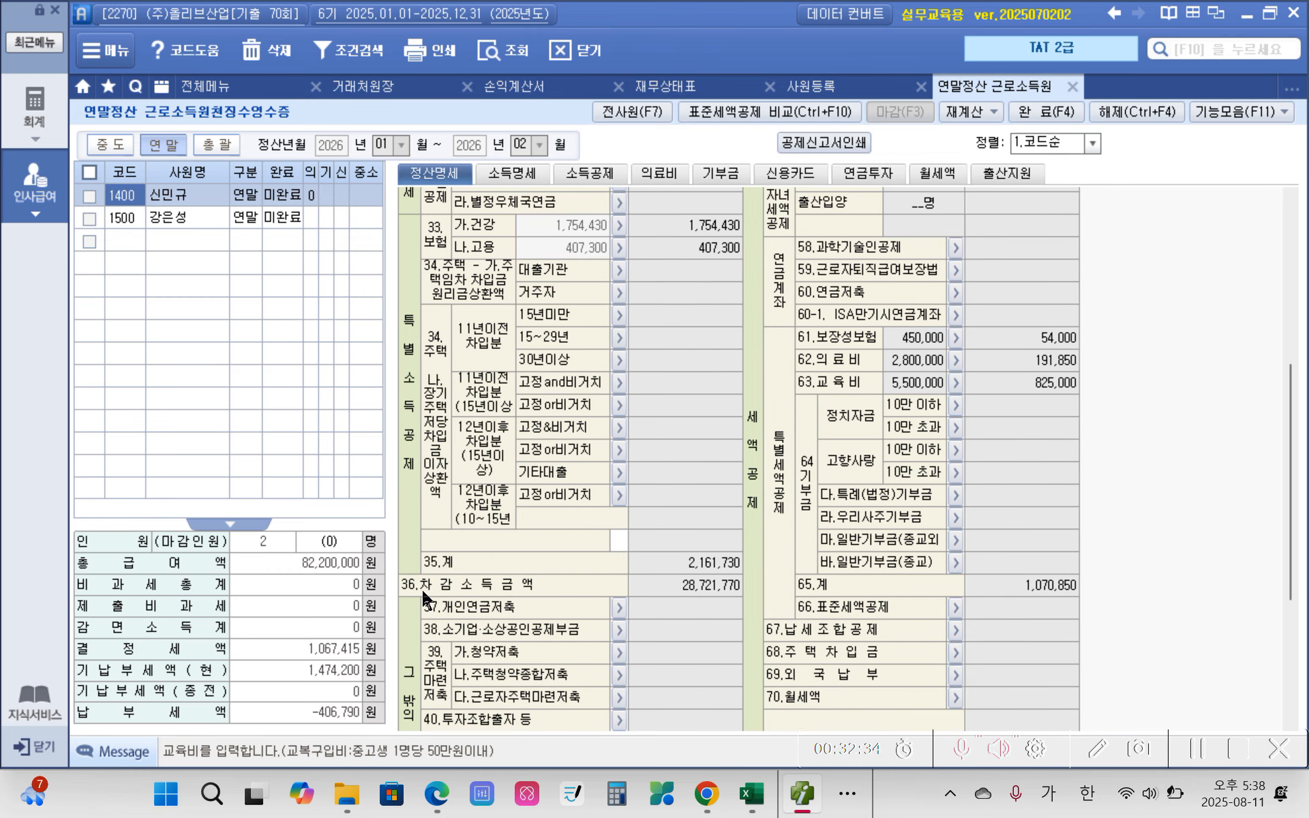
click(708, 592)
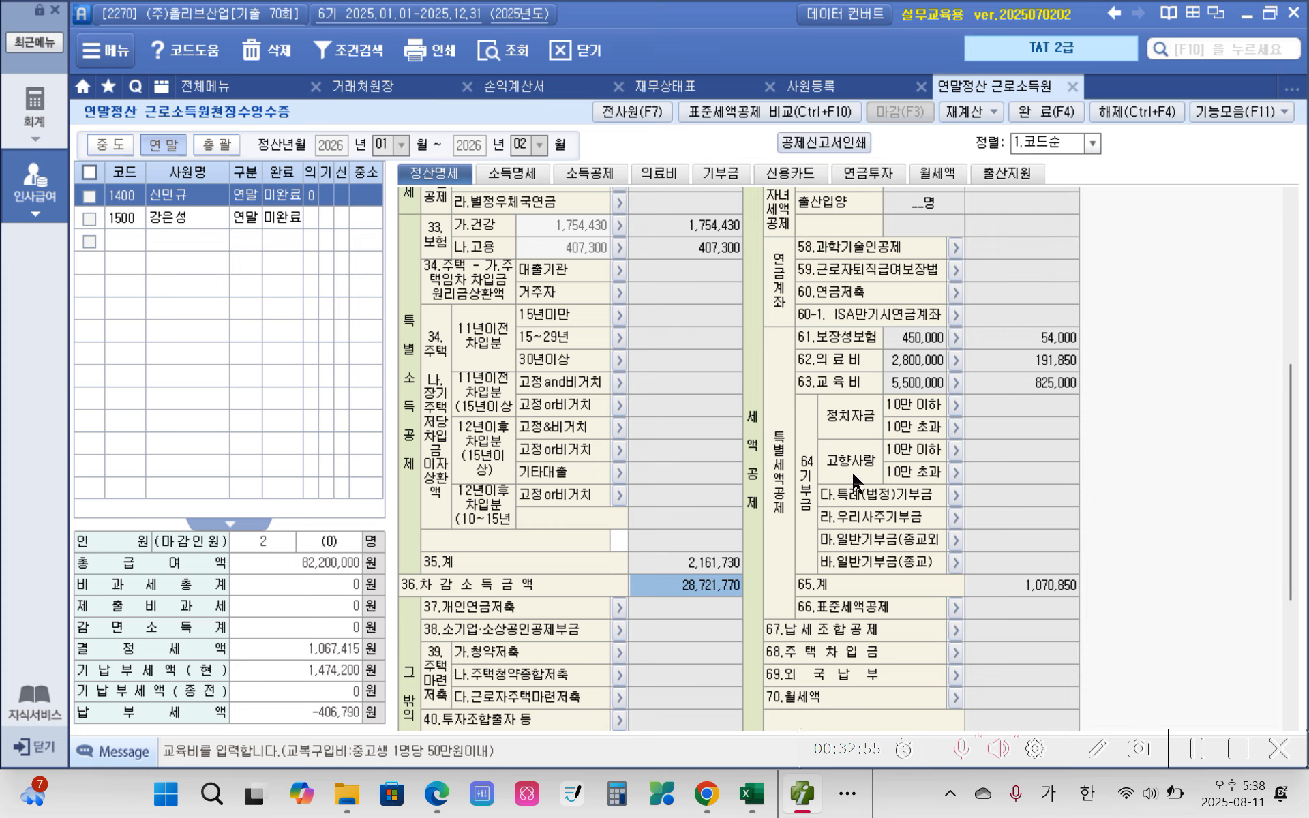
click(914, 341)
click(1001, 341)
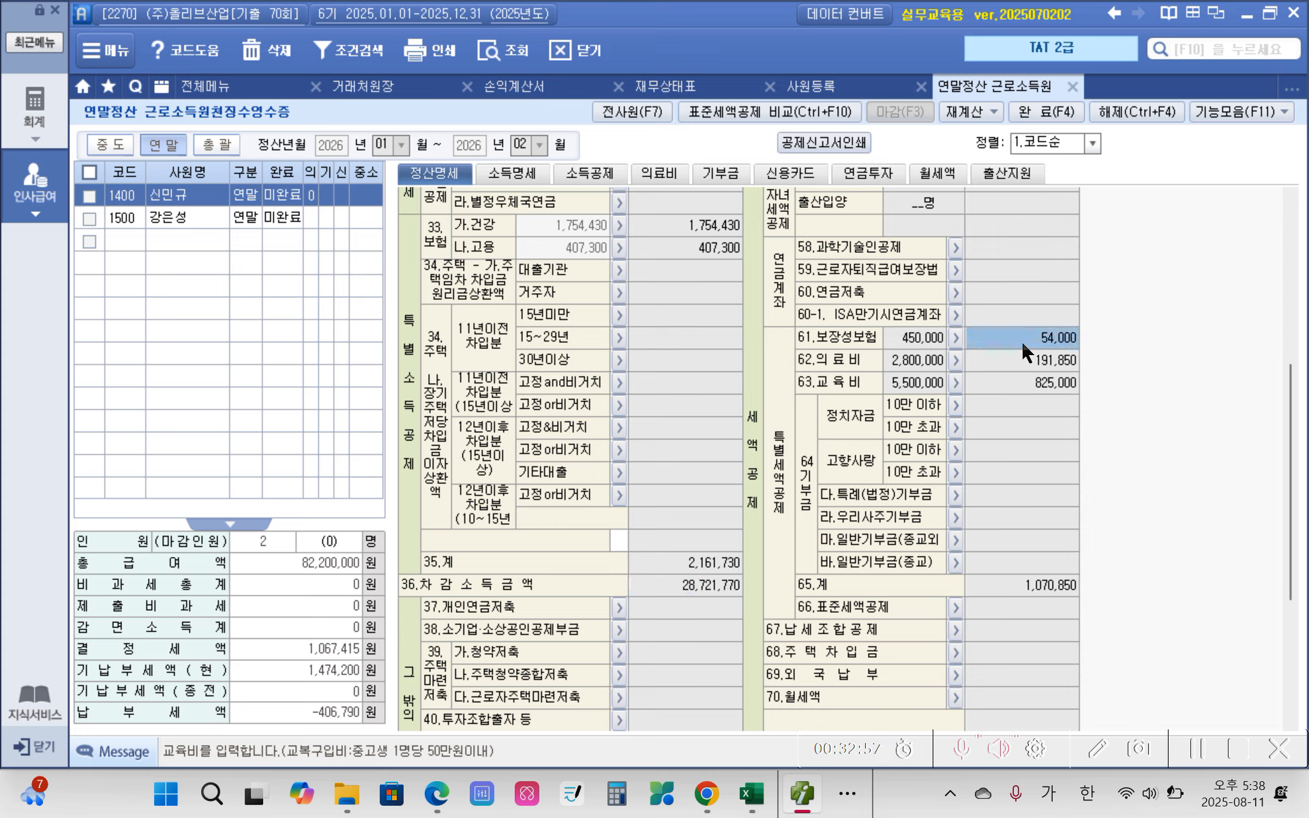
click(1058, 367)
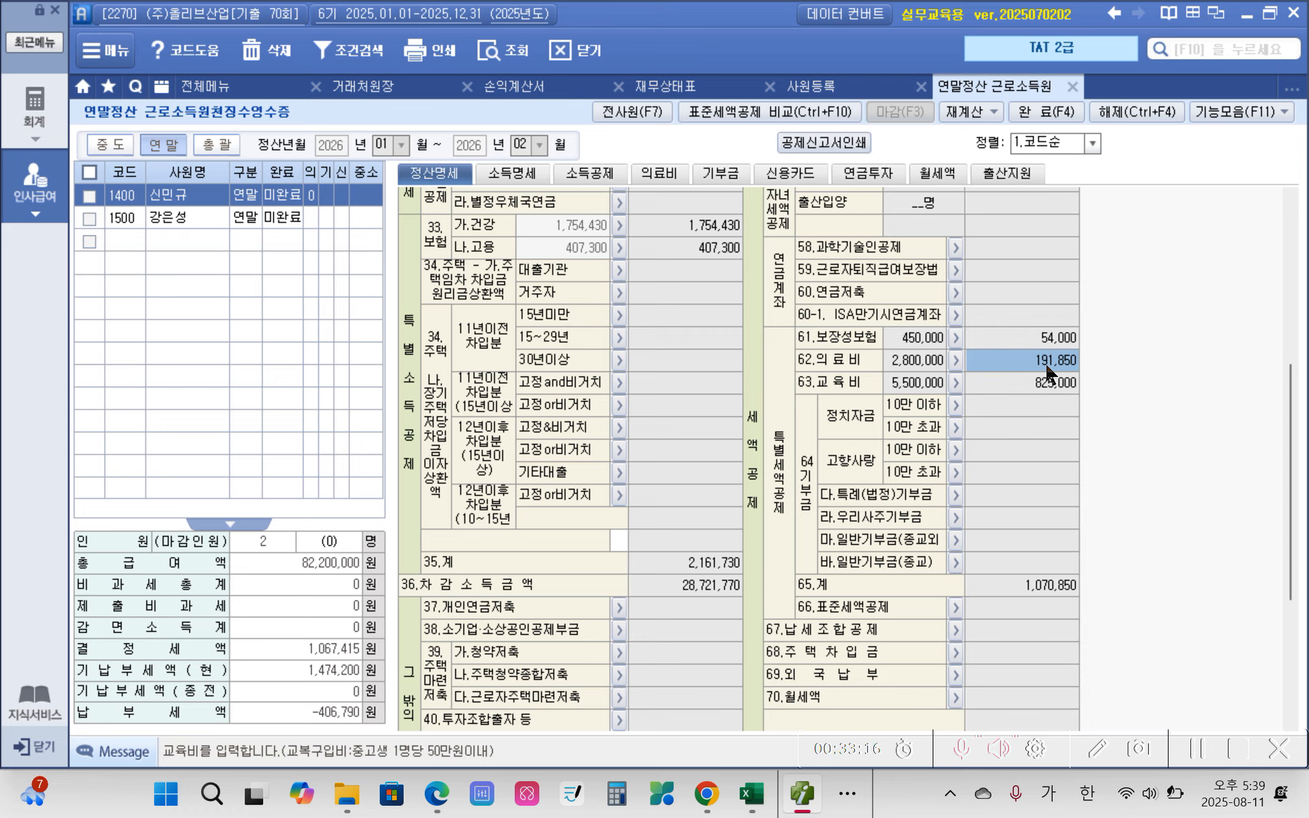
click(1026, 386)
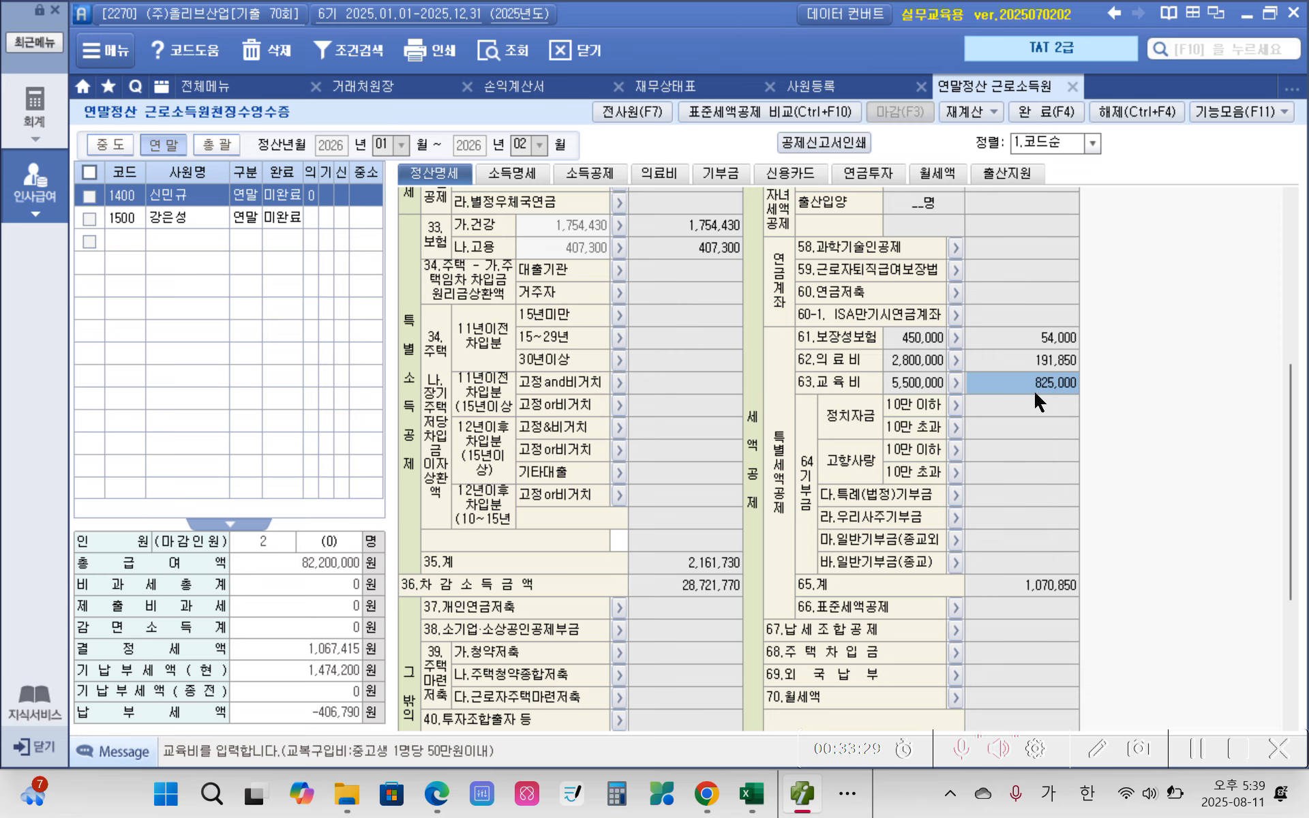
Step: Check the 소득세, 지방소득세 and total amounts of 77.차감징수세액 at the end of the 정산명세
scroll(963, 616, down, 5)
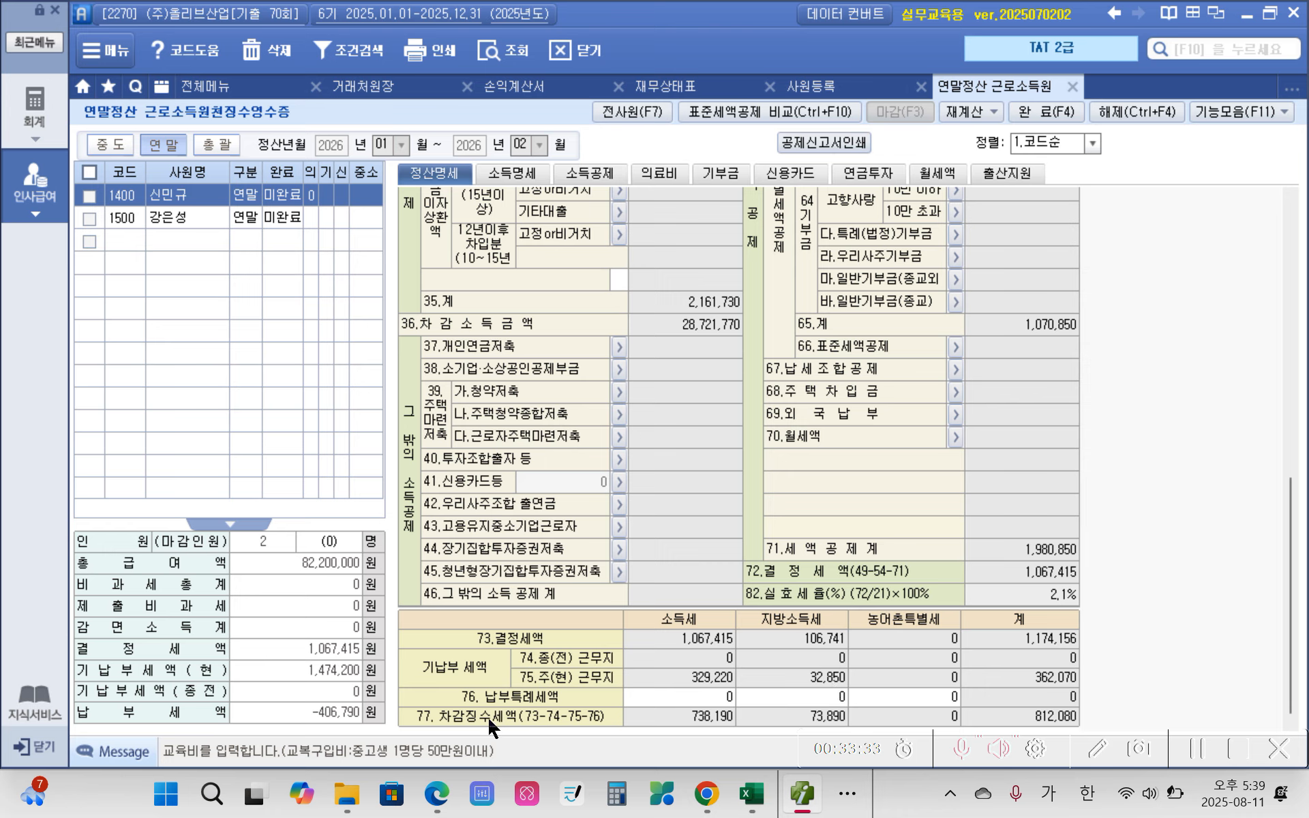
click(693, 716)
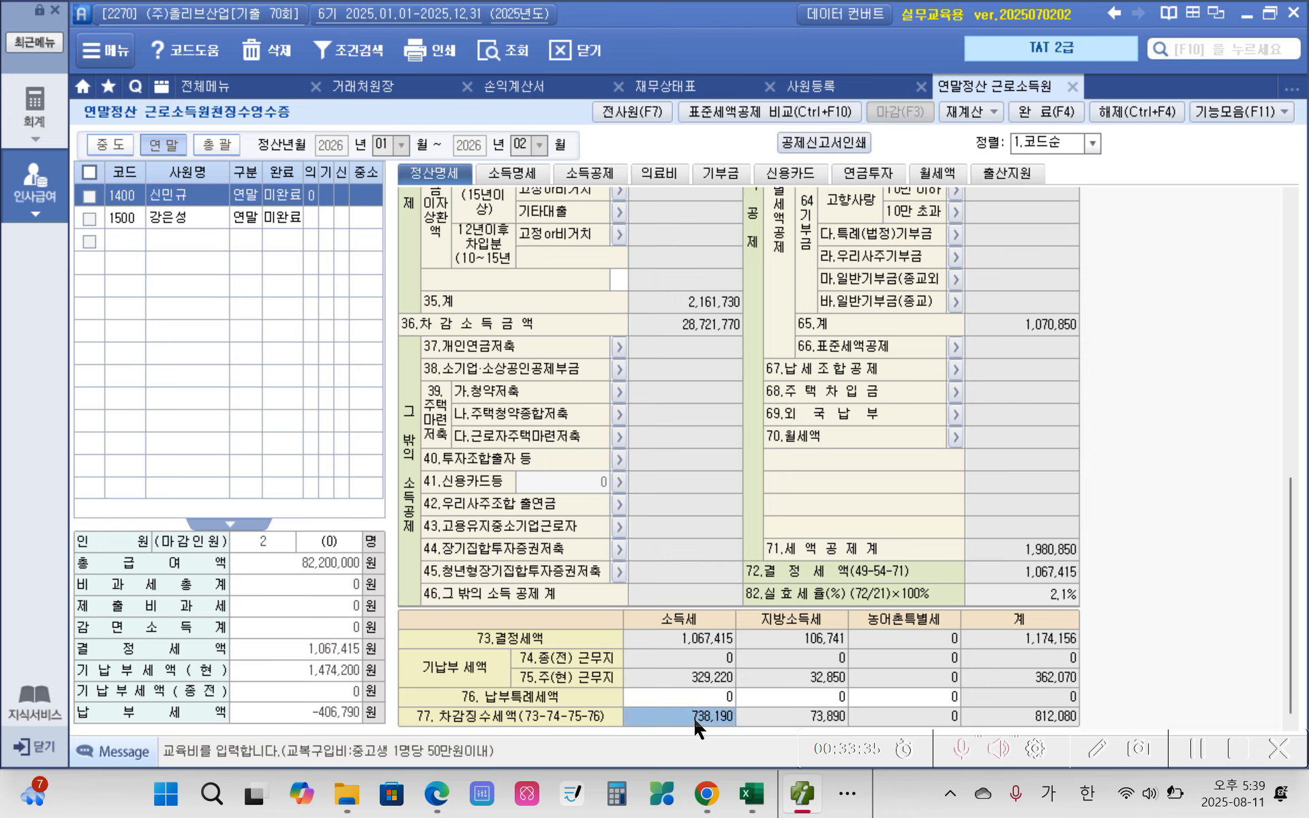
click(792, 717)
click(699, 722)
click(1032, 717)
click(682, 713)
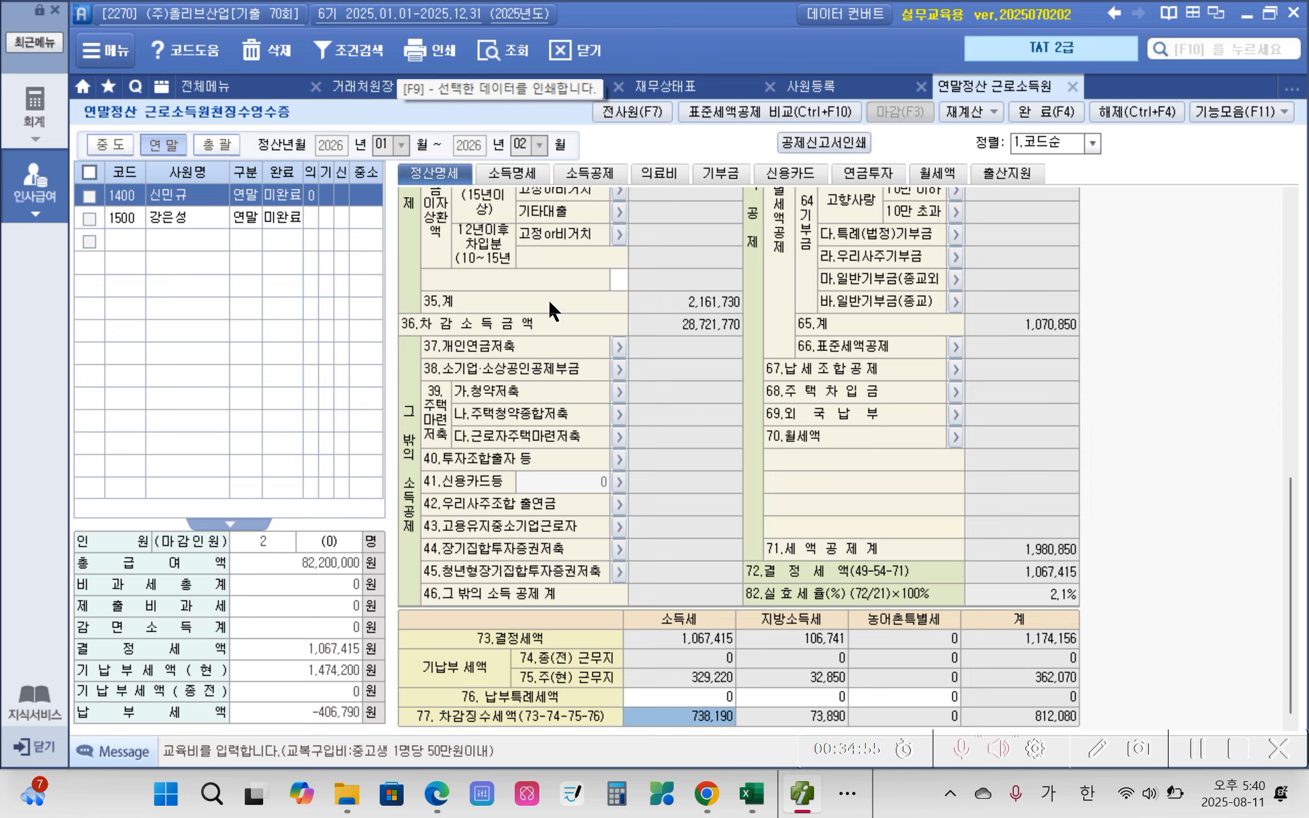
Step: Switch to the exam PDF in Edge and look back through the 제70회 근로소득관리 pages to 평가문제 26–34
click(431, 805)
scroll(427, 631, down, 15)
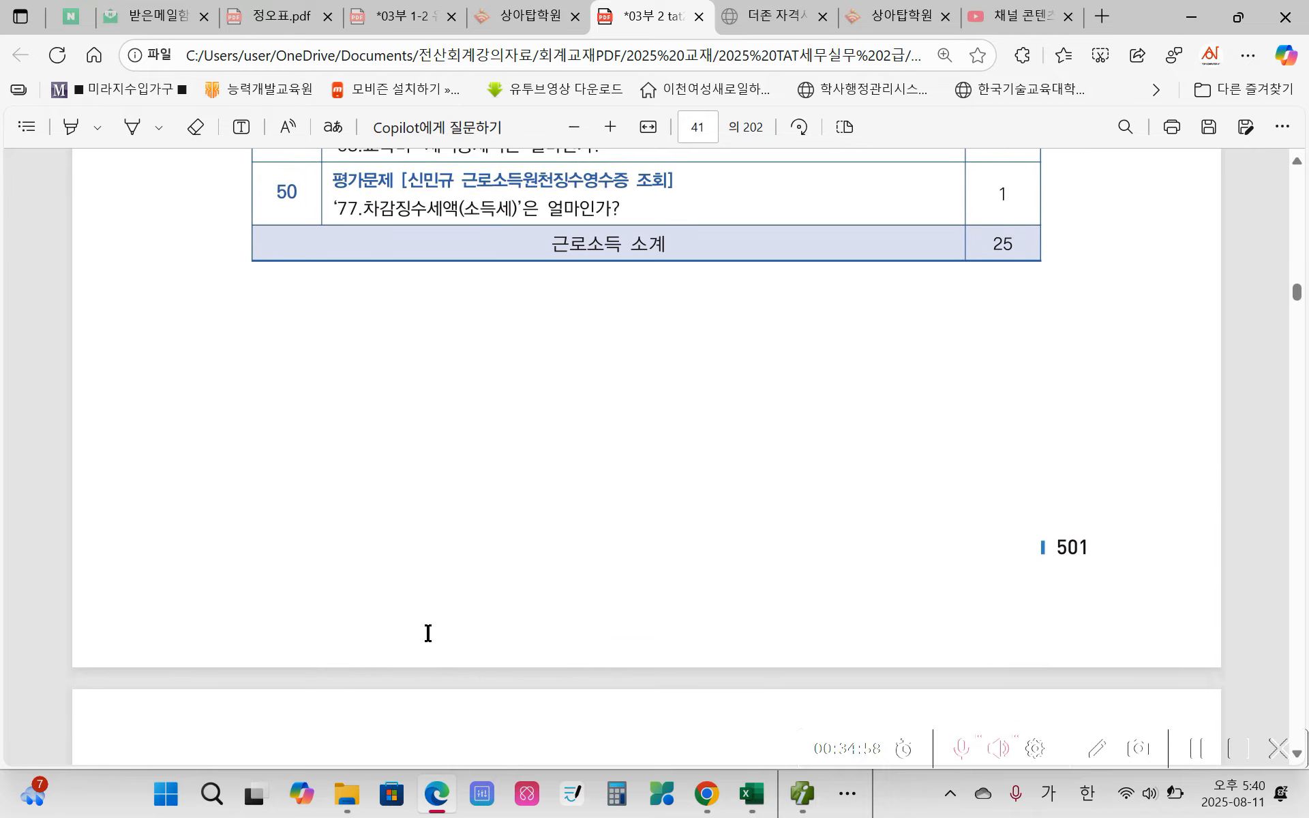
scroll(428, 635, up, 12)
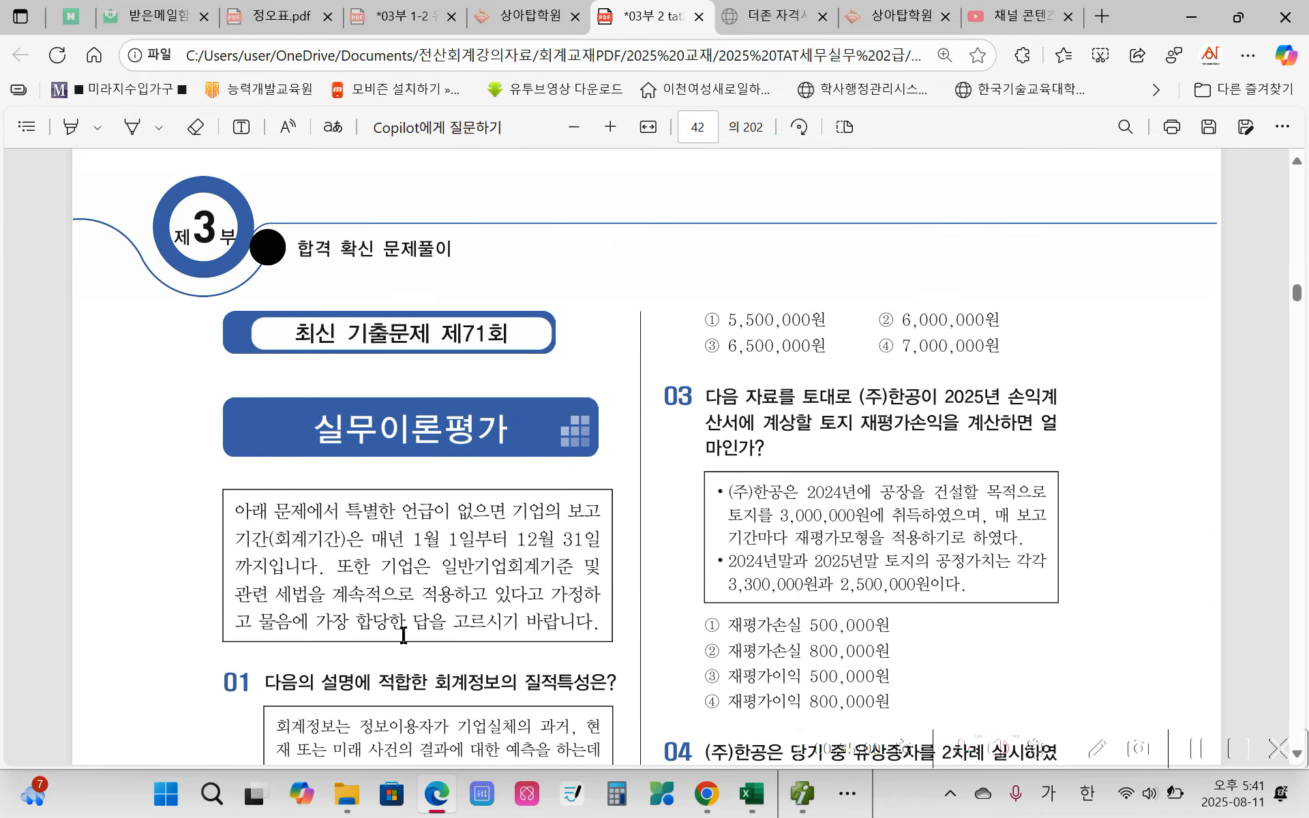
scroll(447, 615, up, 20)
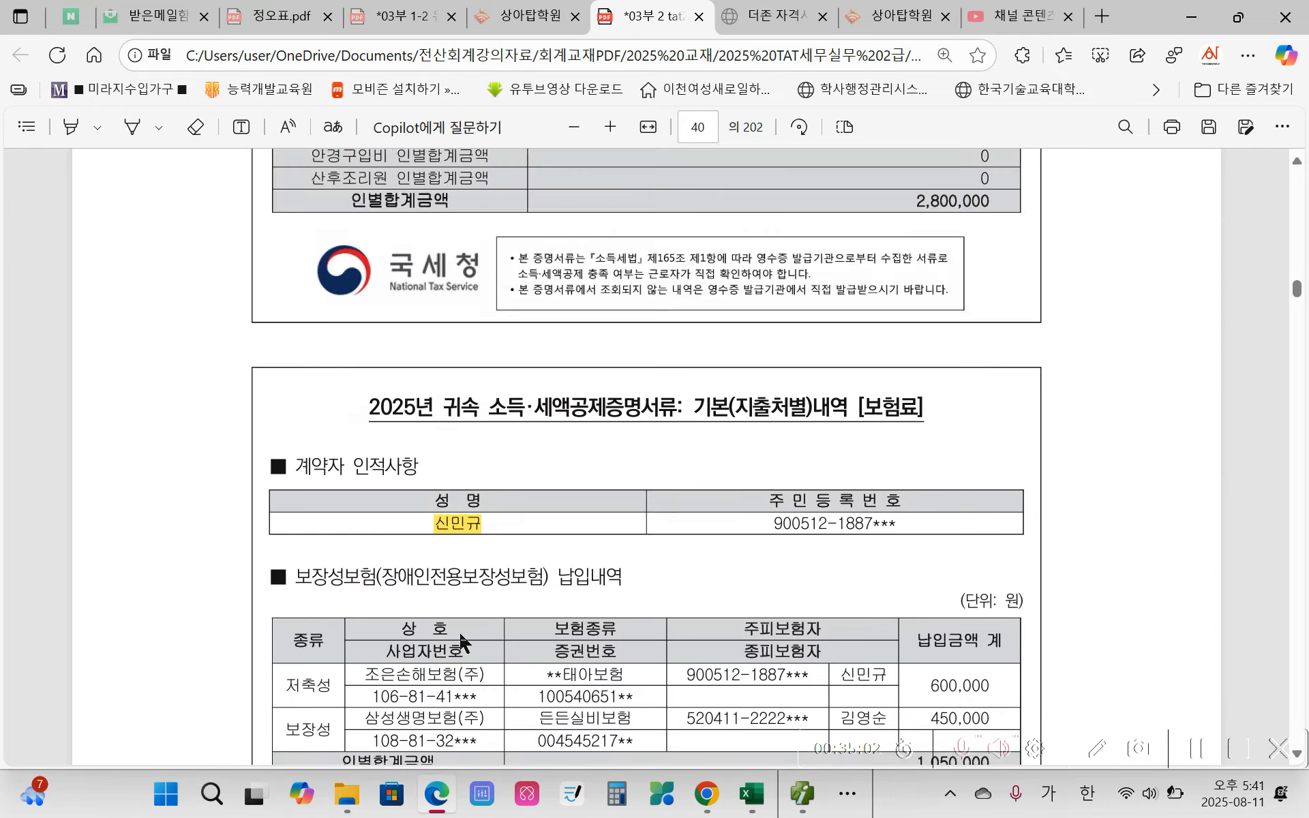
scroll(461, 646, up, 20)
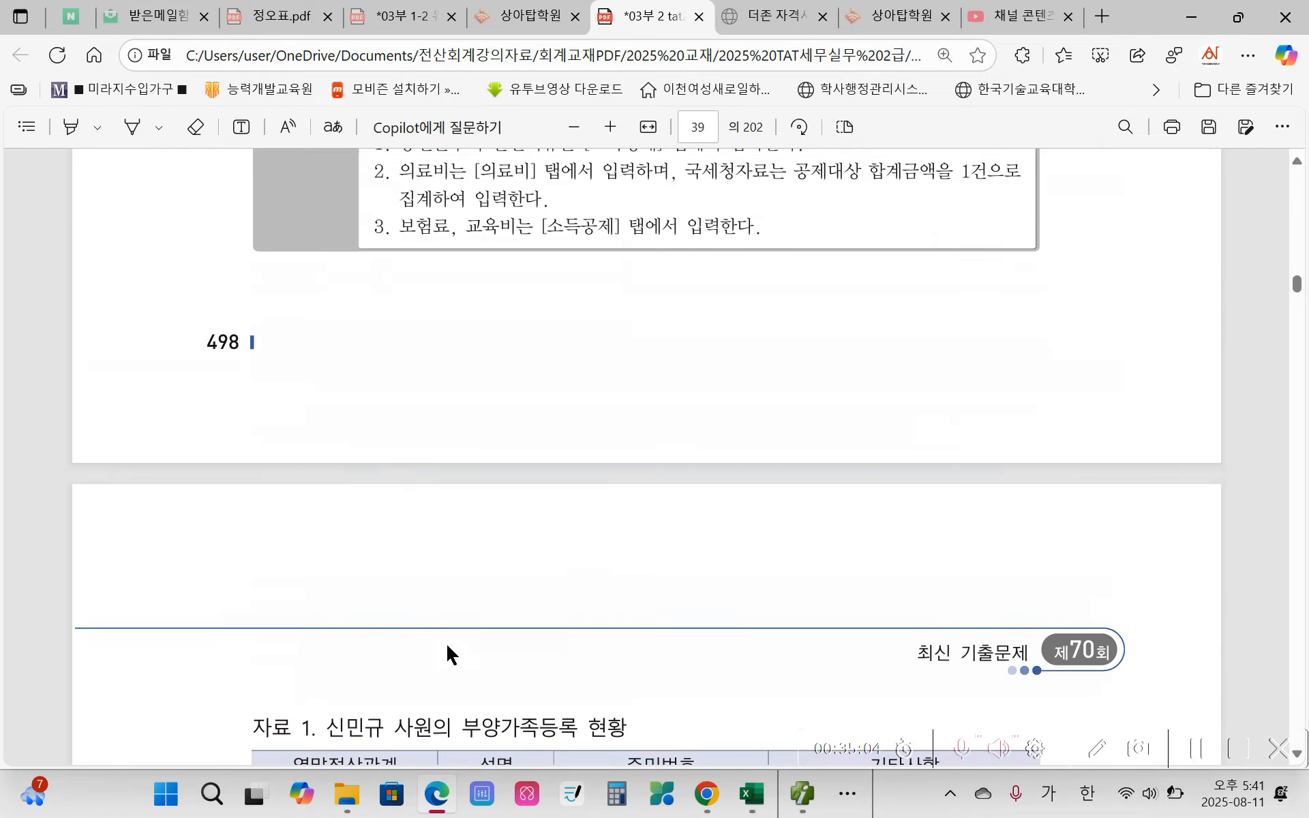
scroll(449, 639, up, 20)
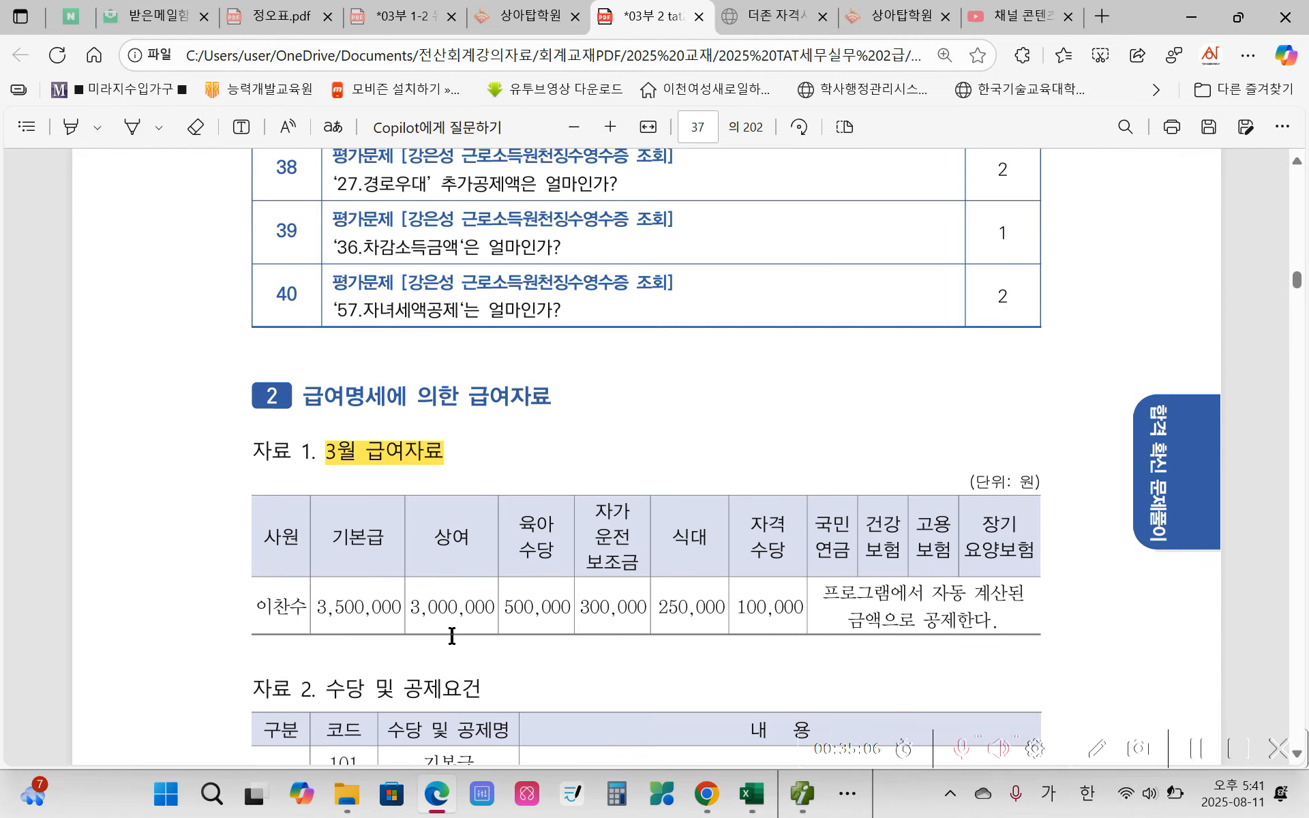
scroll(452, 636, up, 20)
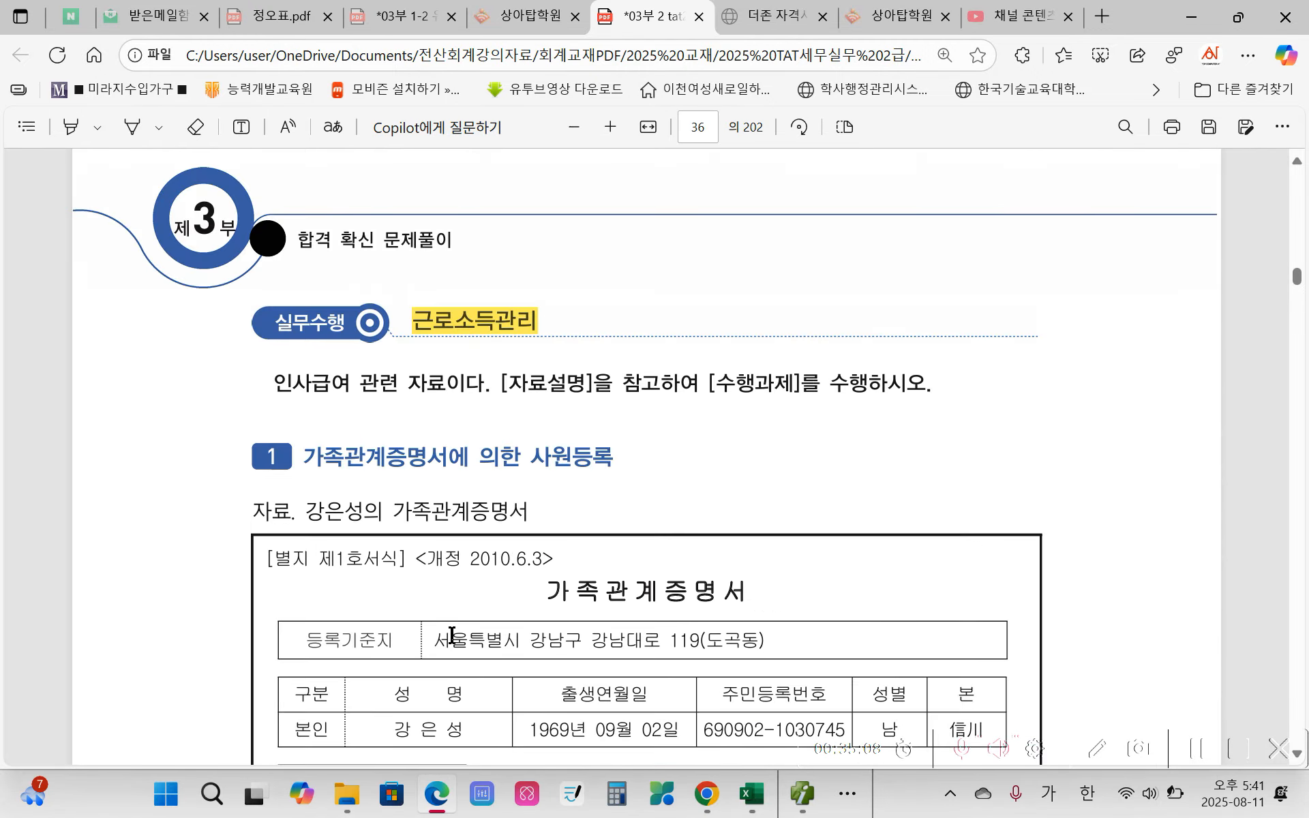
scroll(546, 578, up, 10)
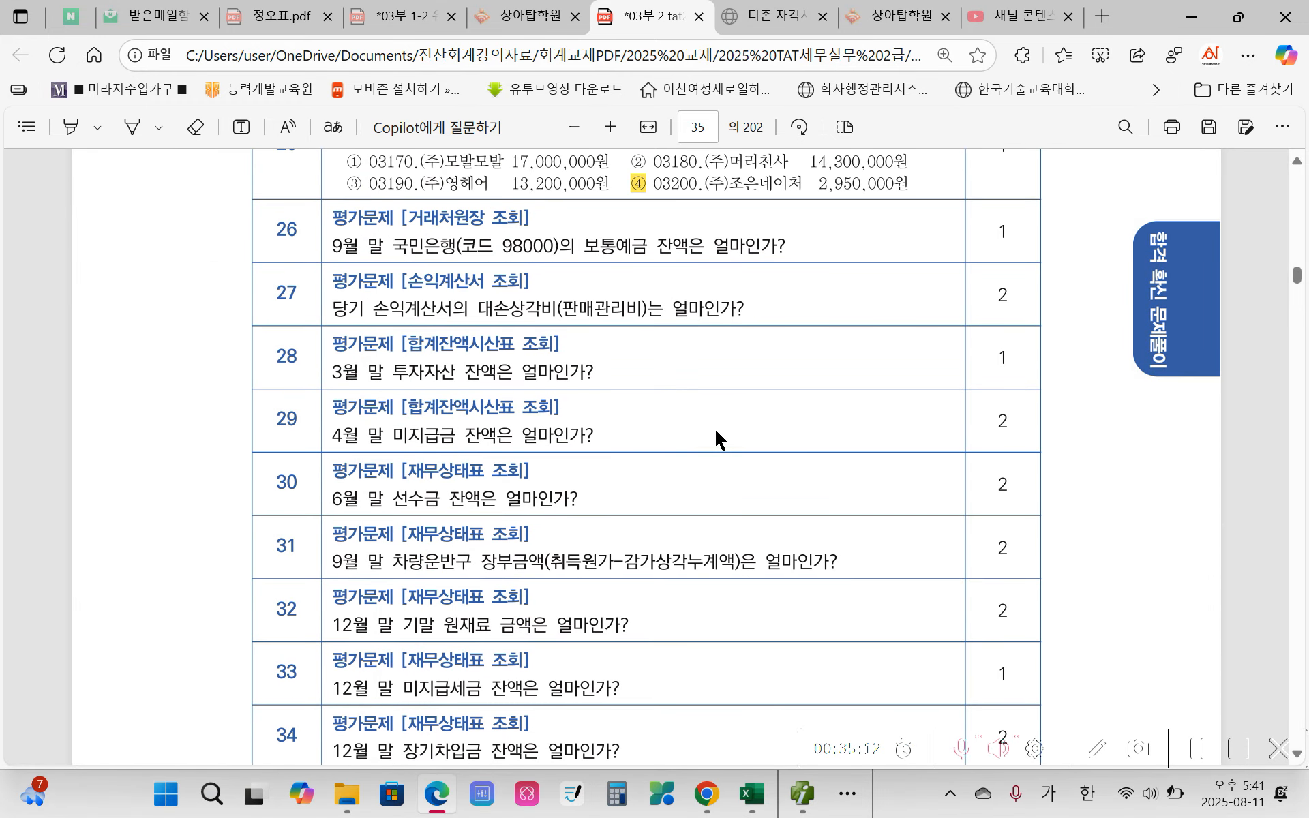
Step: Switch to Smart A and close all open work screens, from 연말정산 근로소득원천징수영수증 and 사원등록 to 거래처원장 and 전체메뉴
scroll(579, 386, down, 4)
scroll(614, 385, down, 5)
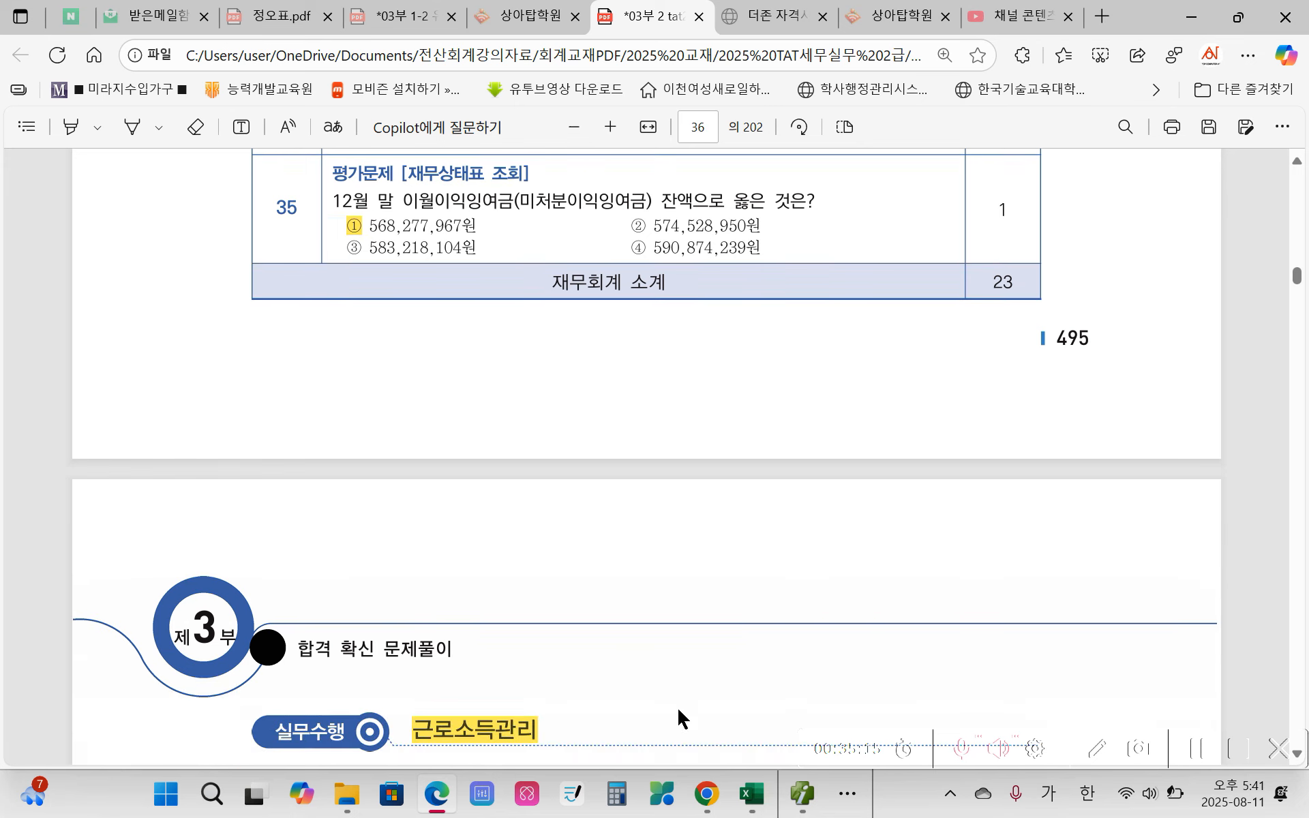
click(803, 793)
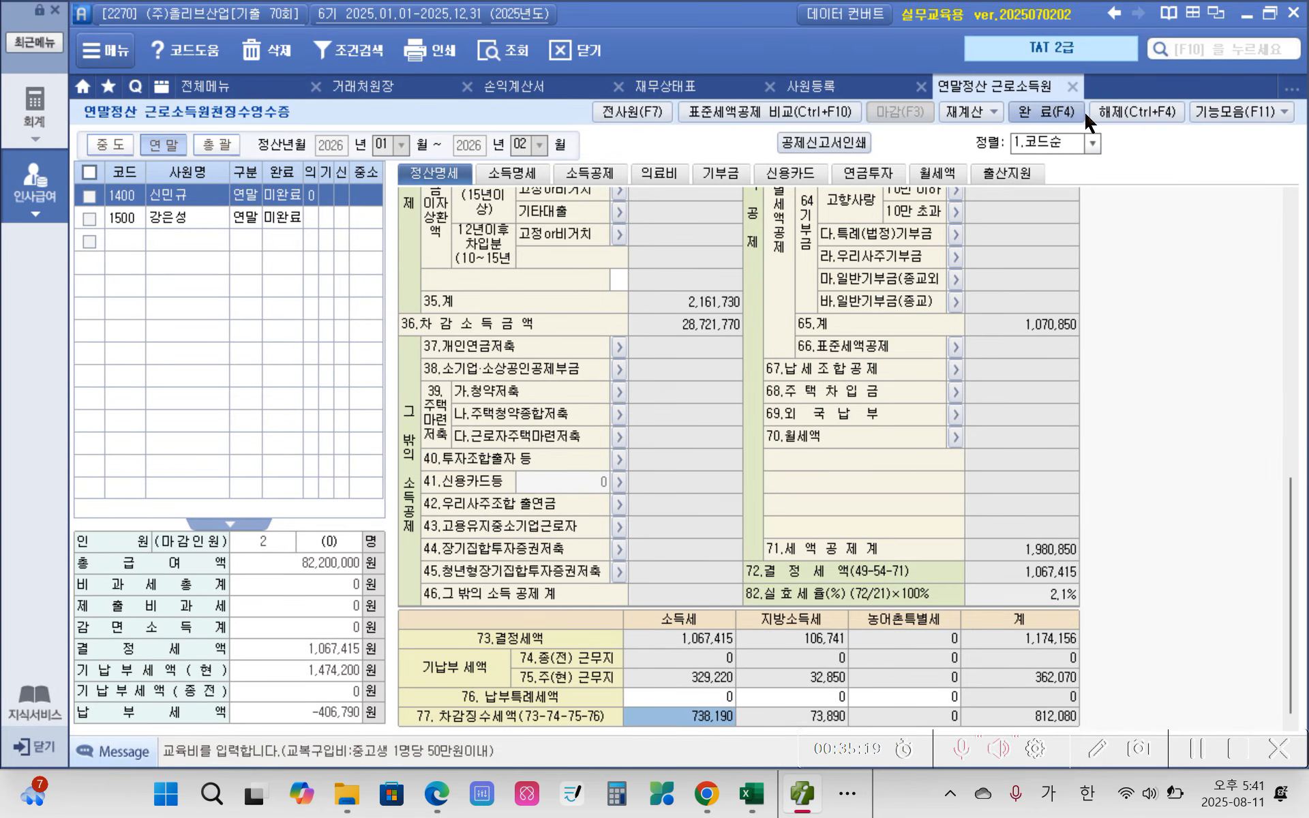
click(1072, 86)
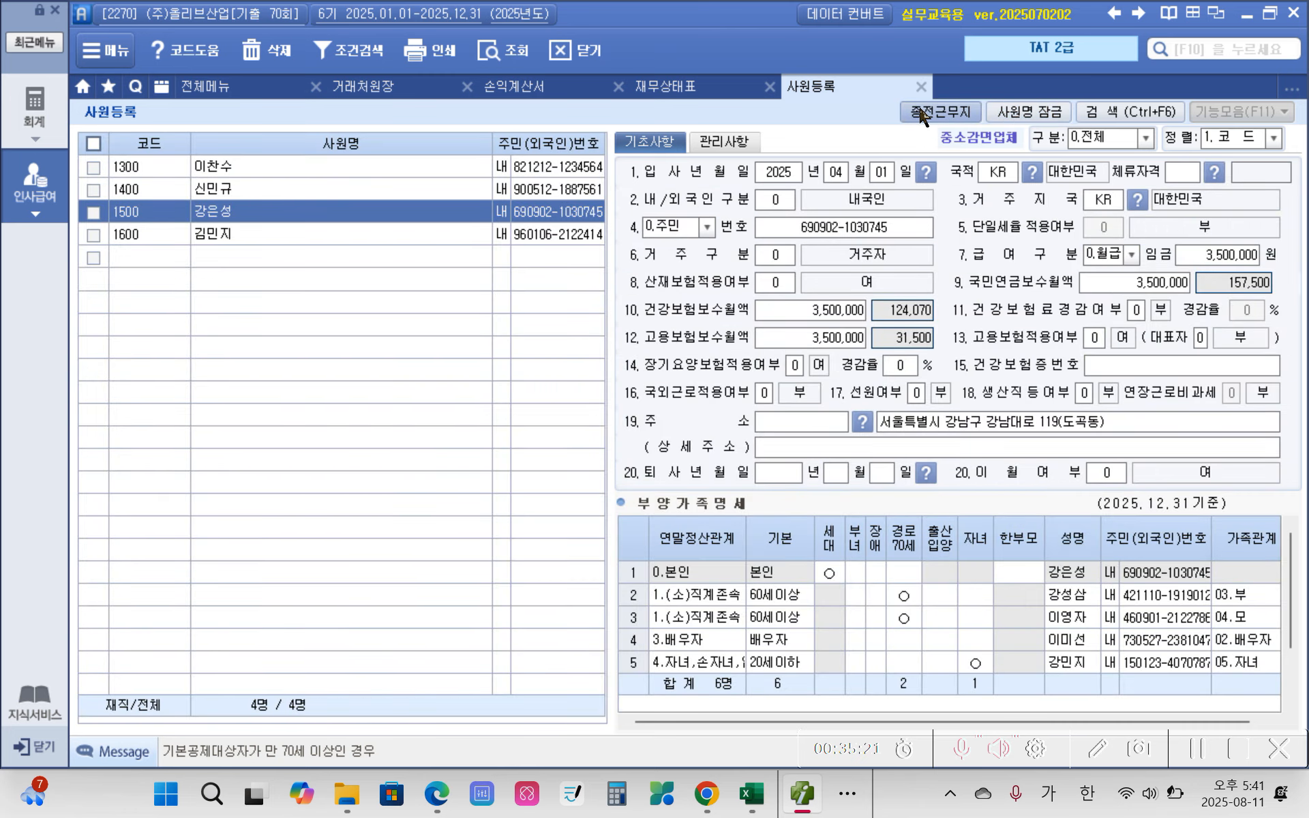
click(921, 86)
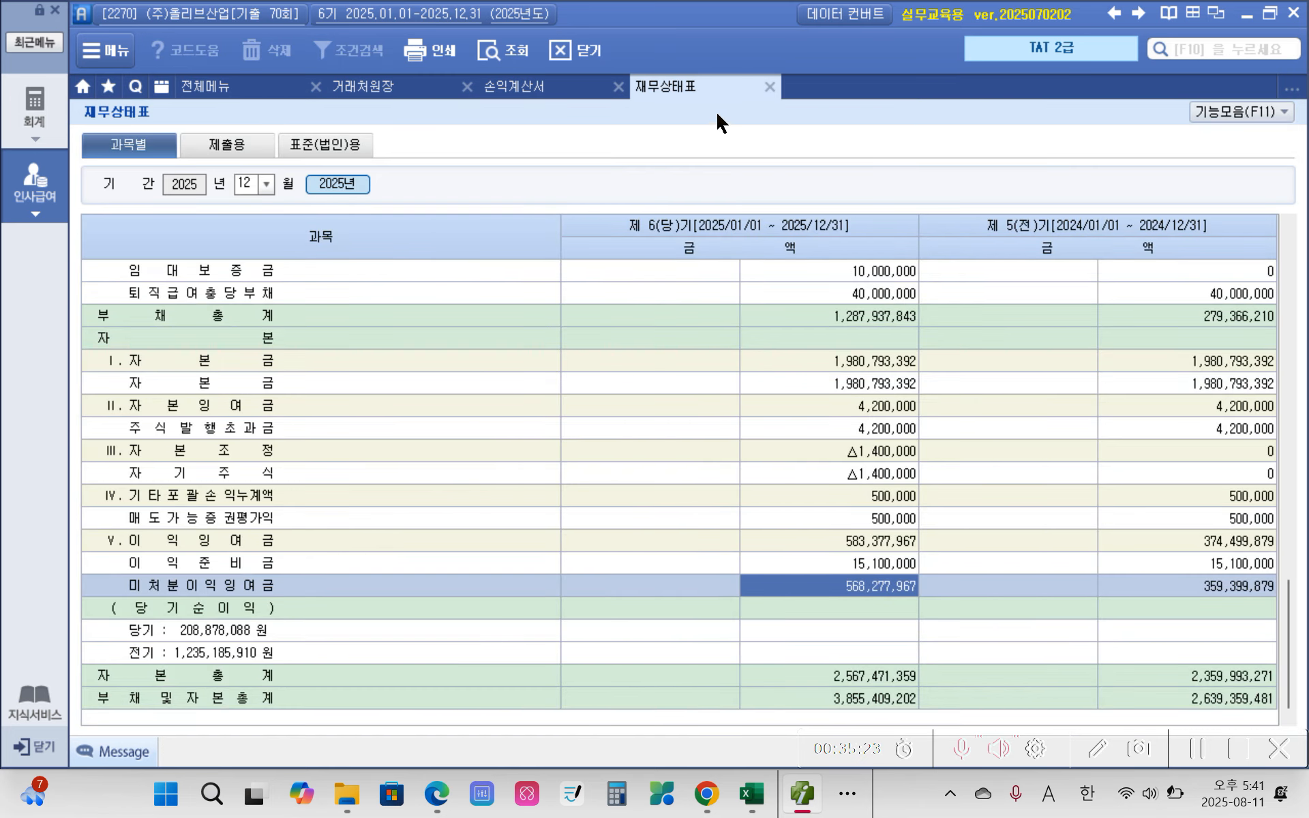
click(769, 86)
click(616, 87)
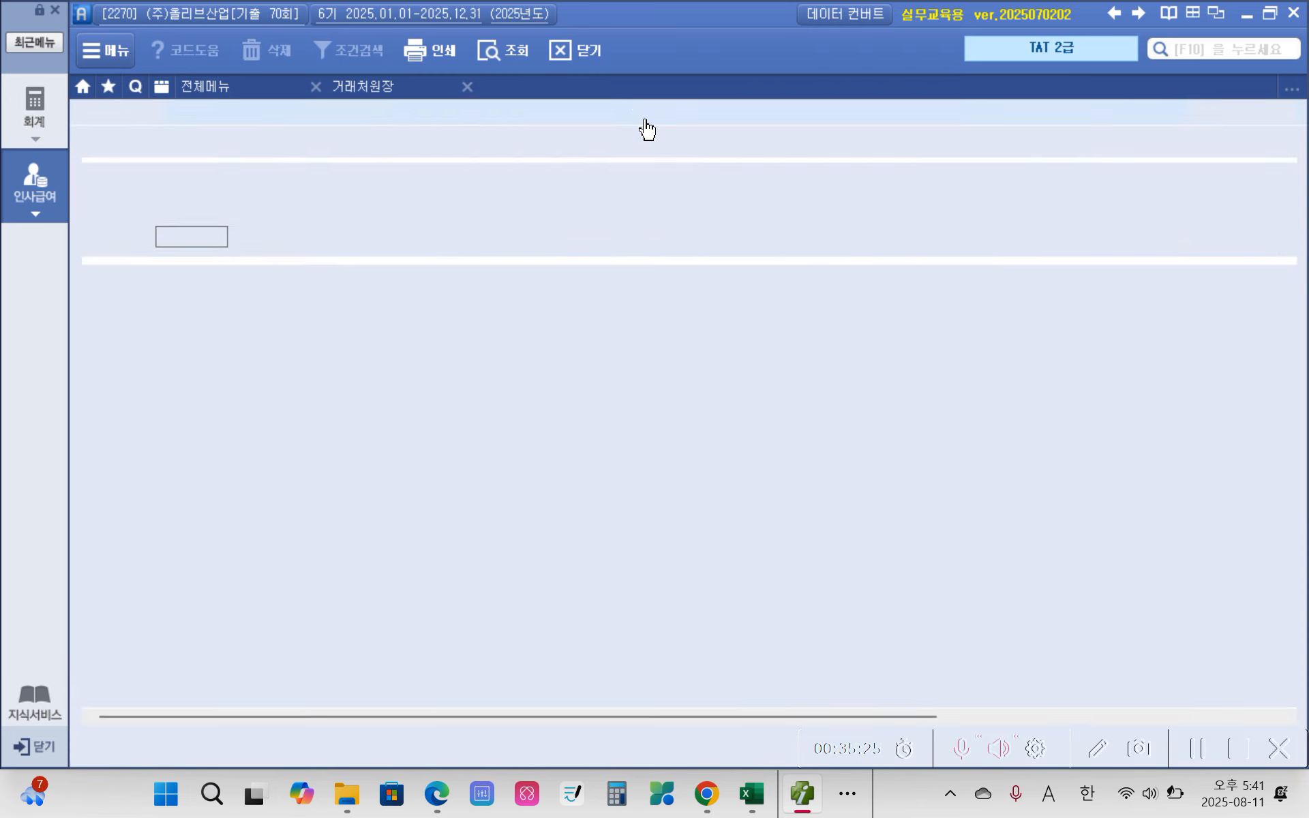
click(467, 87)
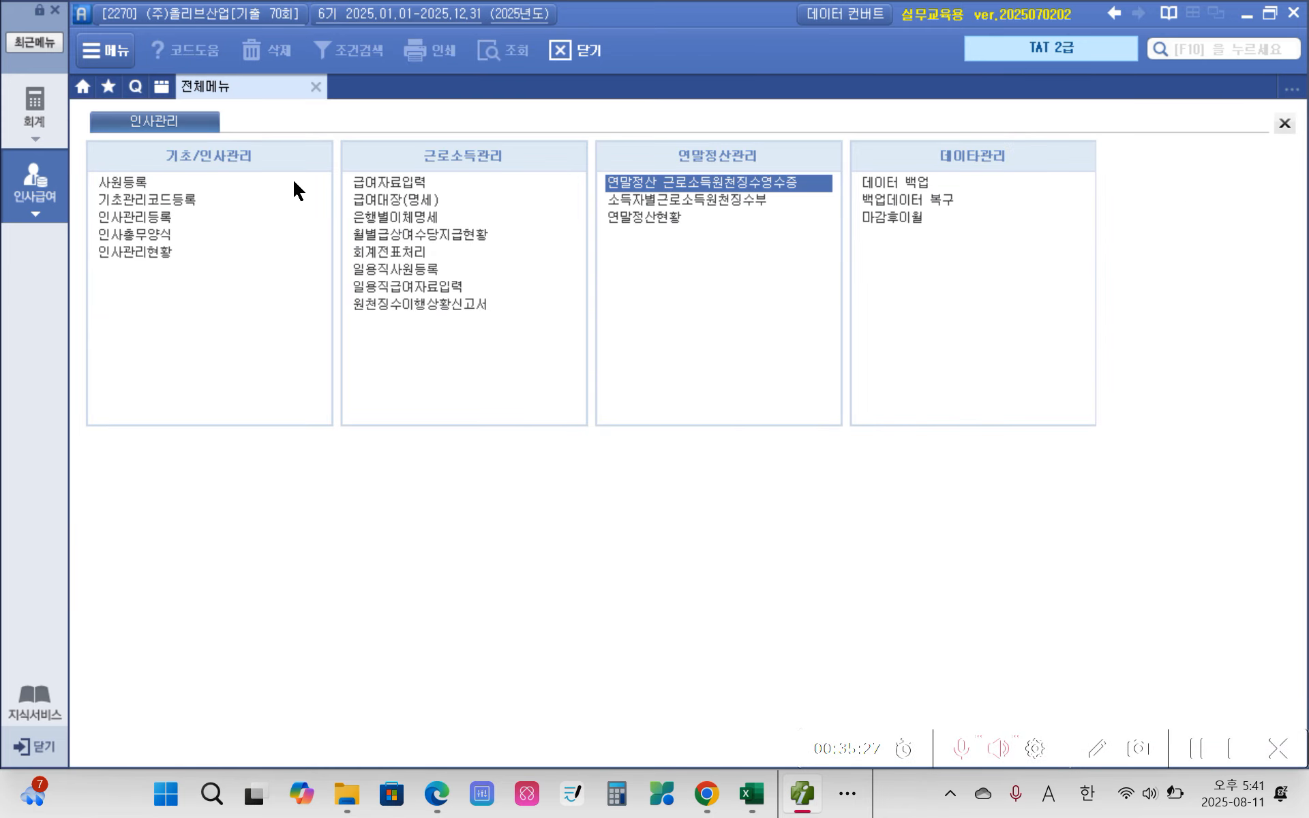
click(319, 94)
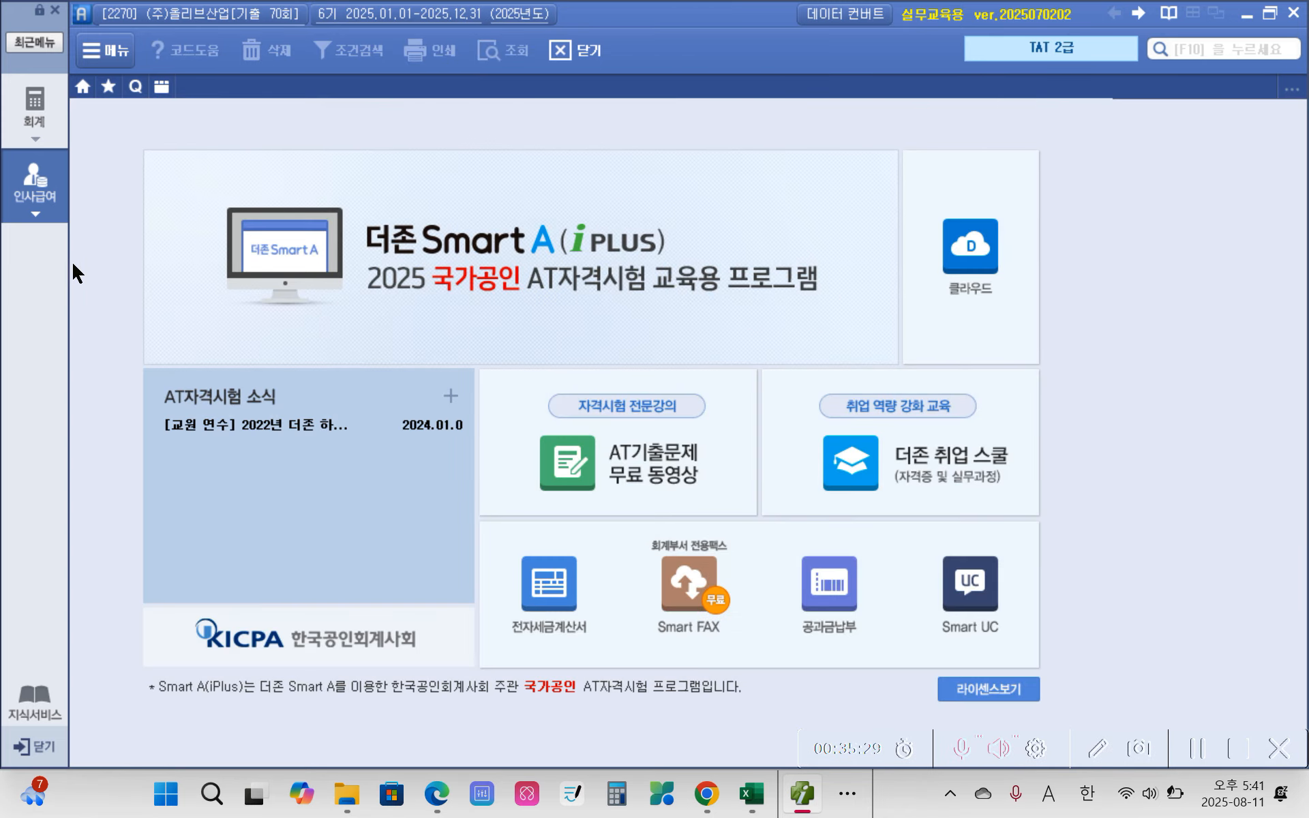
Step: Open the 인사급여 module's 전체메뉴 showing the 인사관리 functions
click(49, 212)
click(46, 133)
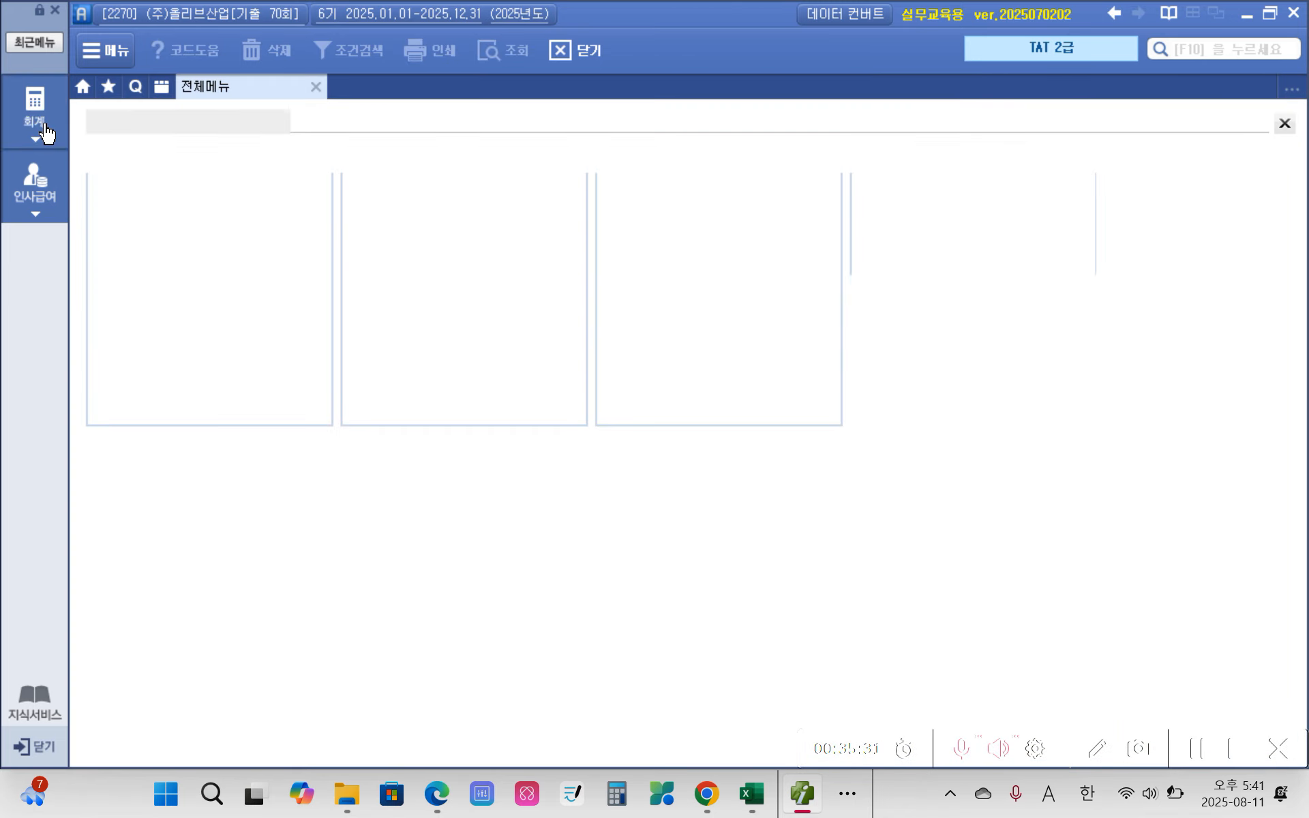
click(42, 195)
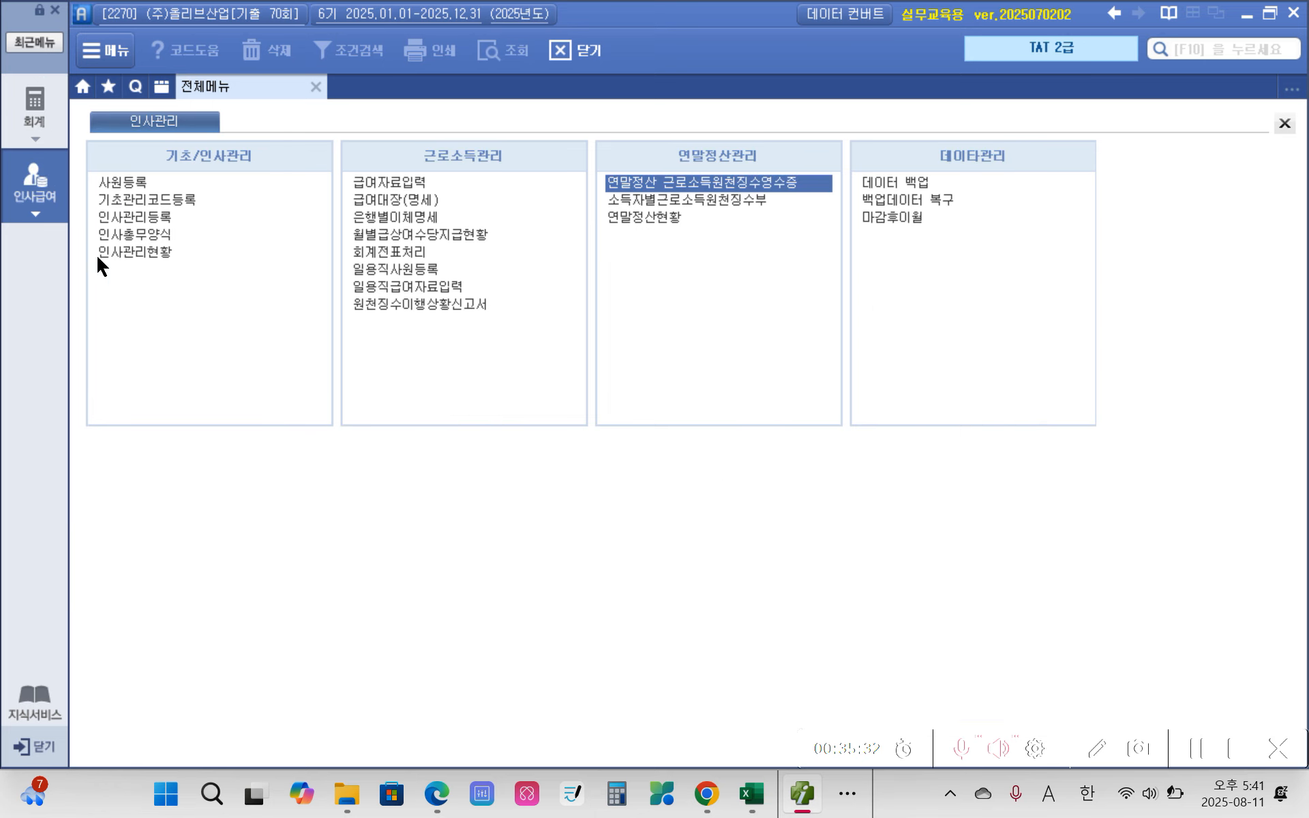